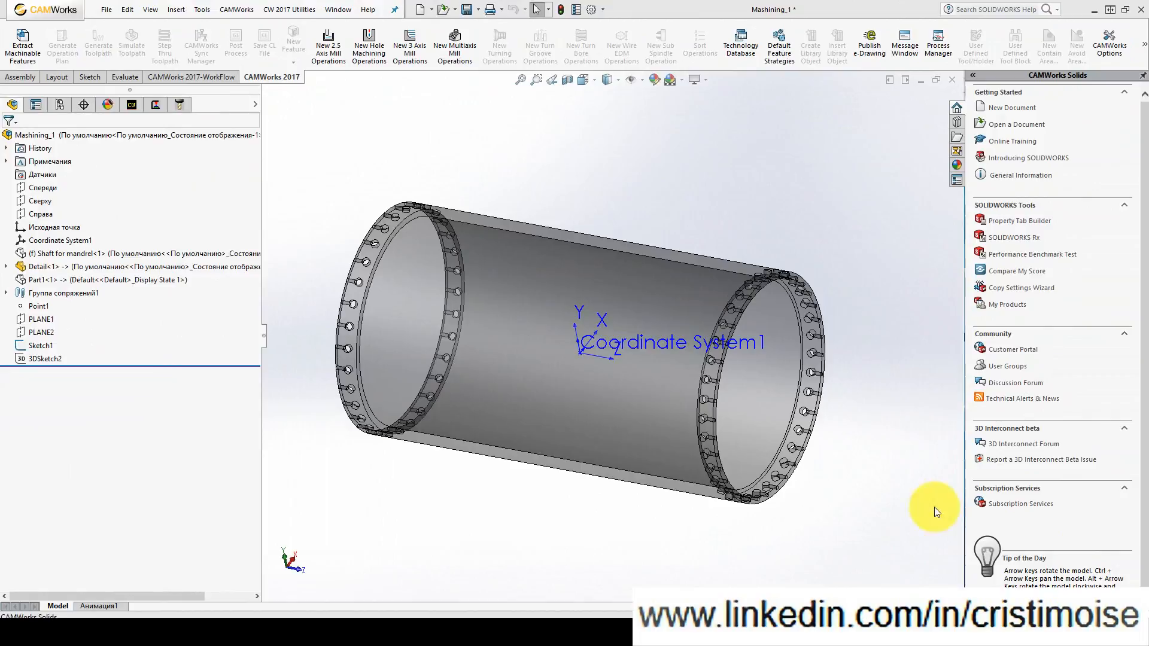
- Examine the cylindrical part and the radial and axial holes around its flanged ends
scroll(742, 300, "down", 6)
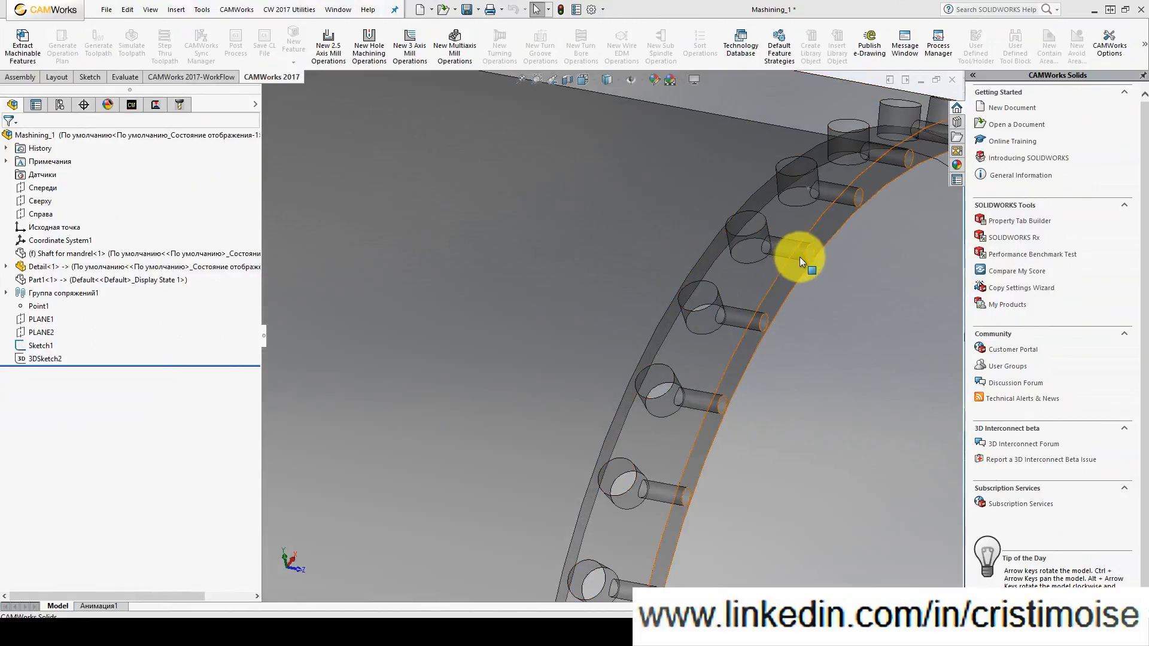
scroll(782, 396, "up", 8)
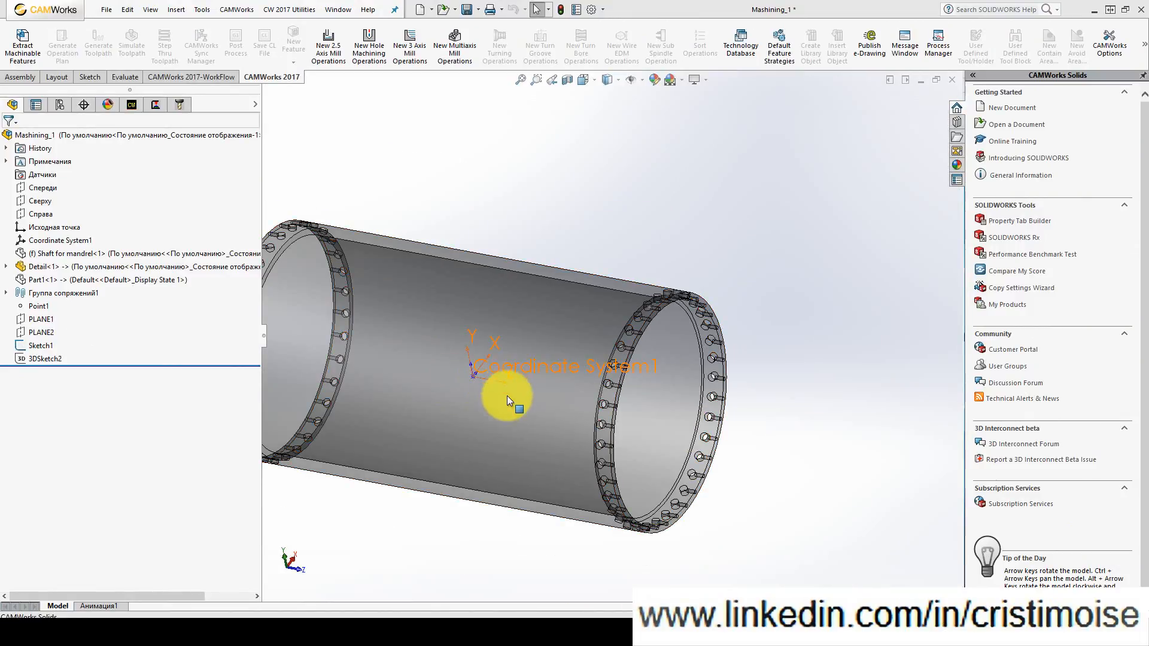
middle_click_drag(507, 393, 646, 395, "ctrl")
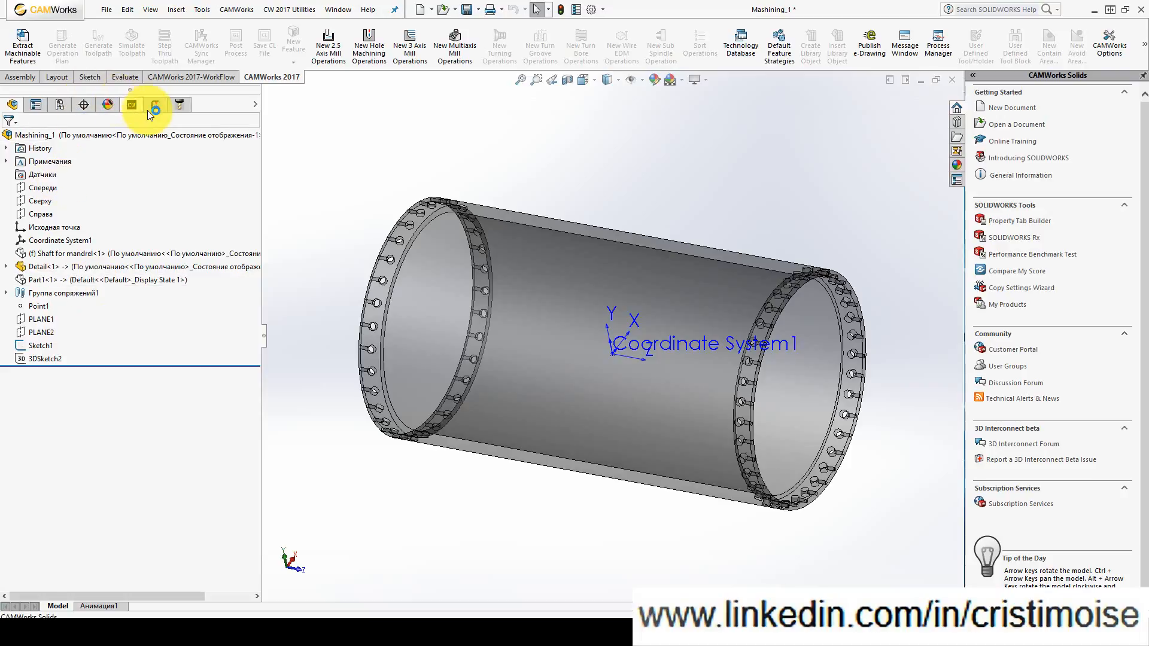
scroll(736, 285, "down", 10)
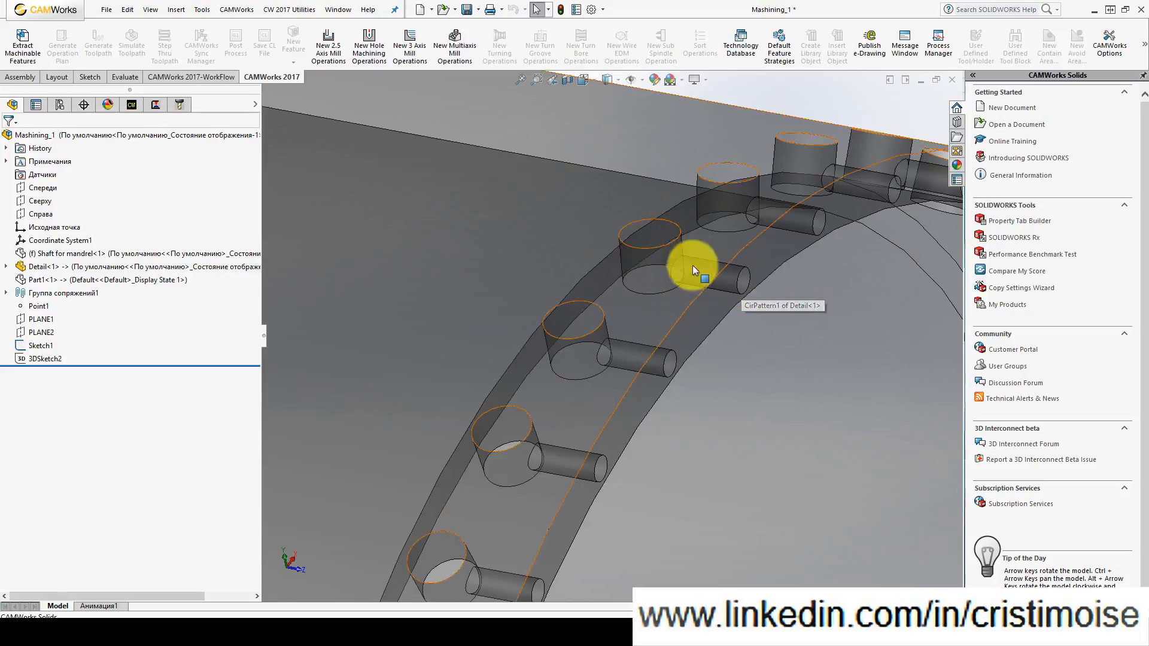
scroll(717, 426, "up", 5)
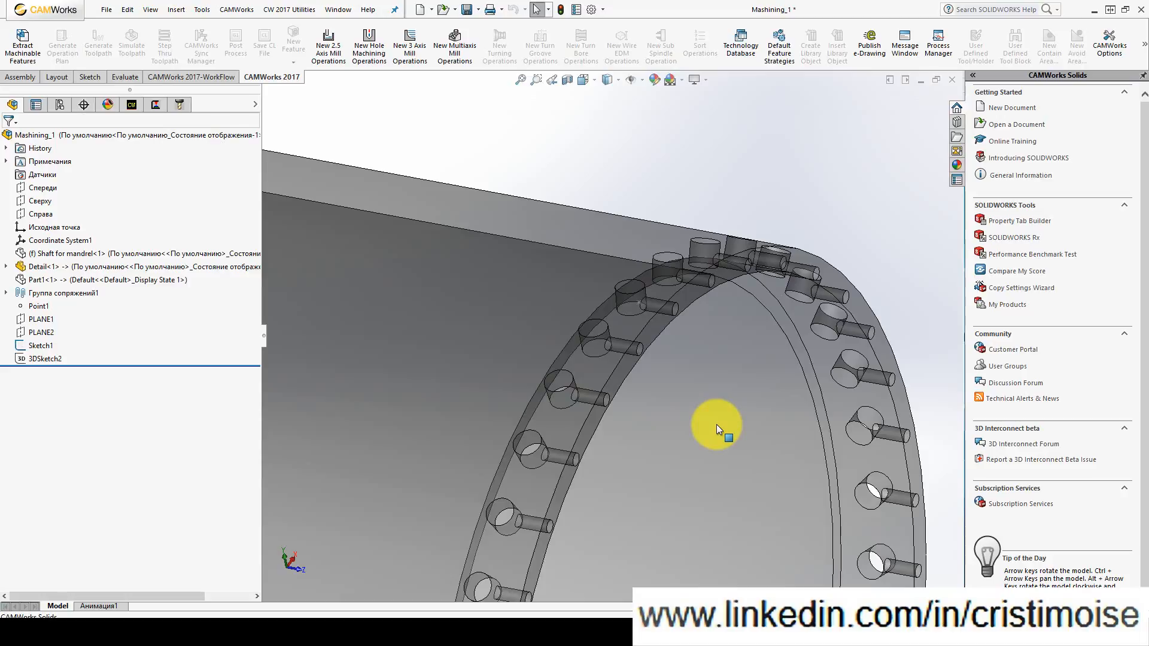
scroll(716, 425, "up", 2)
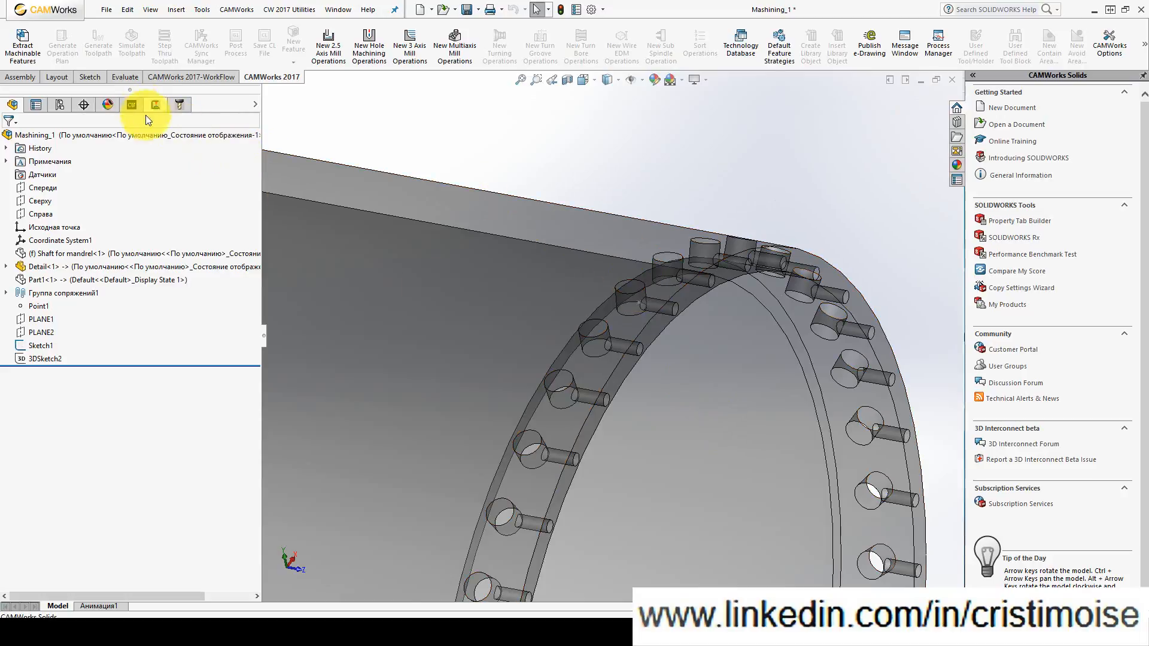
scroll(516, 359, "up", 2)
scroll(622, 341, "up", 2)
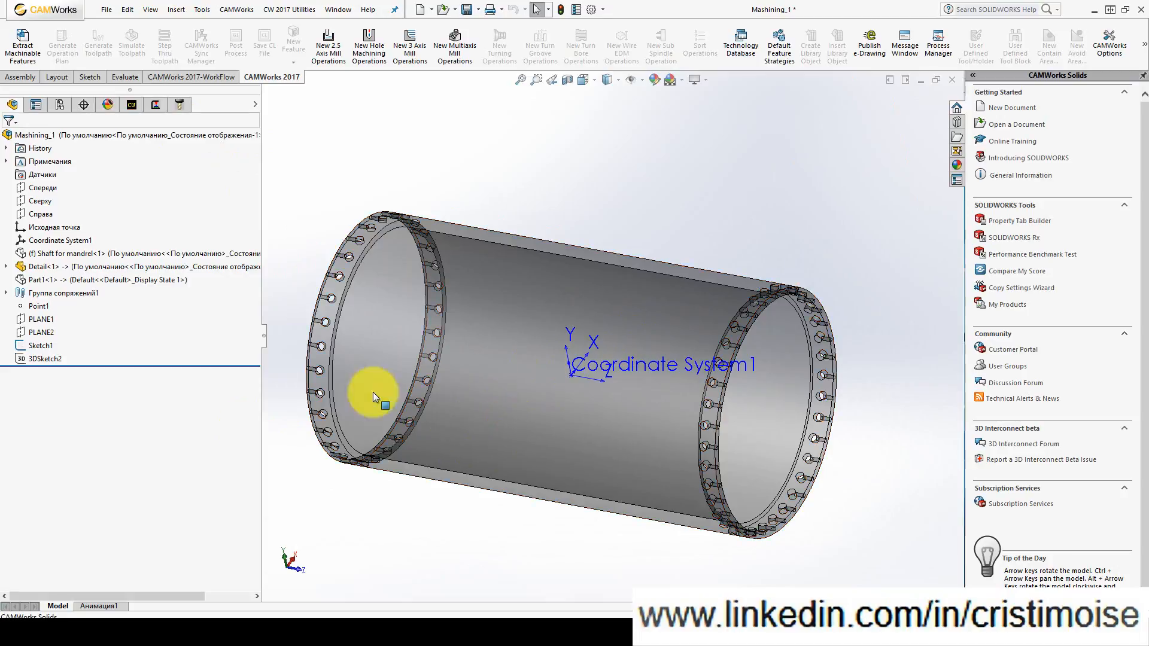
middle_click_drag(557, 396, 544, 339)
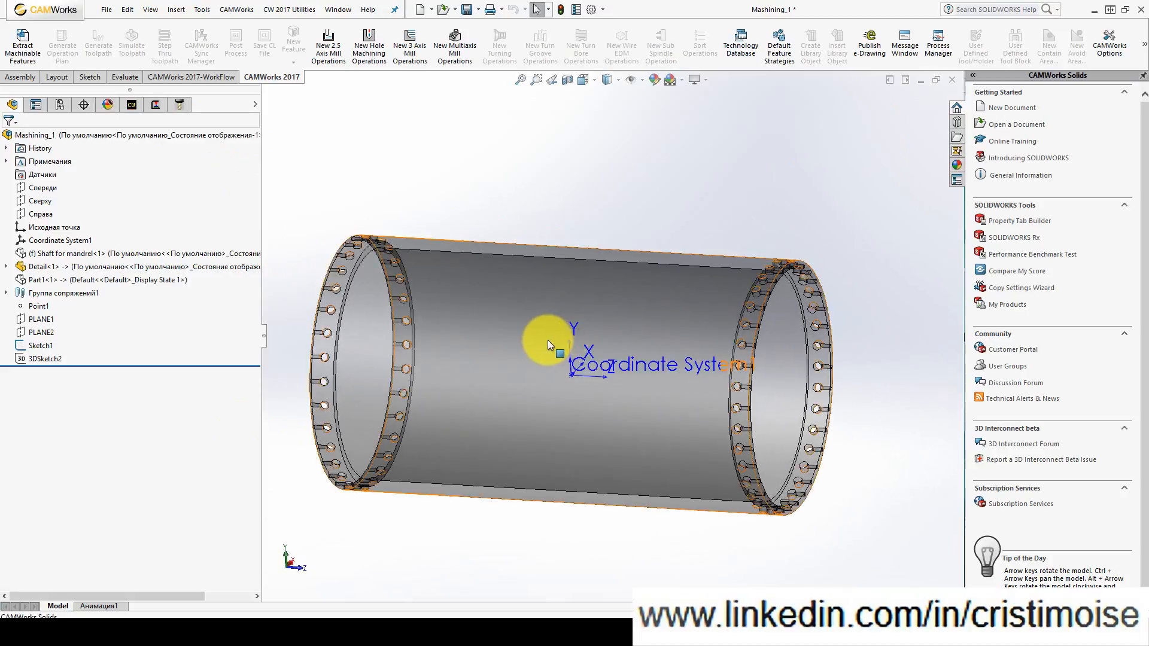
left_click(17, 78)
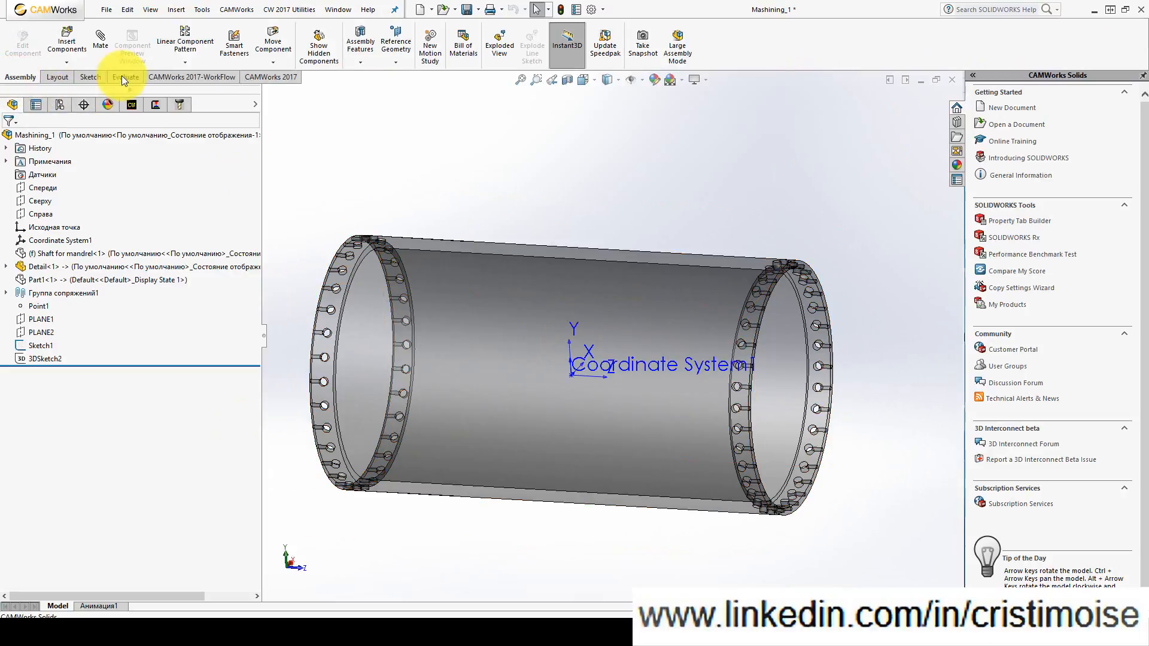
left_click(392, 64)
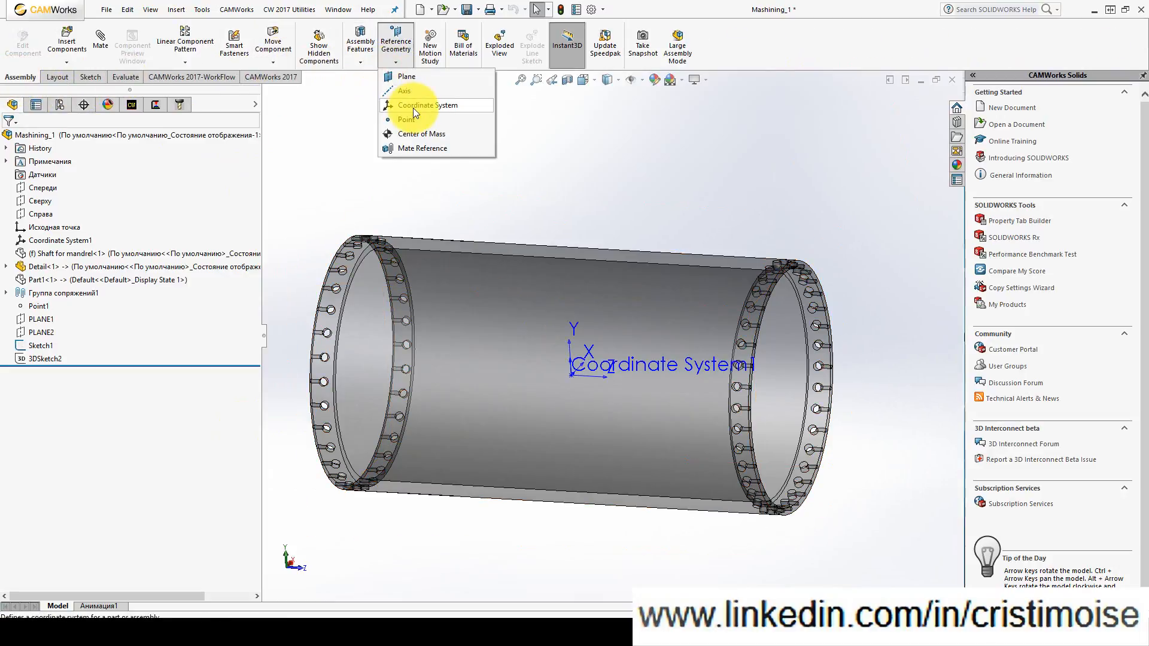
left_click(516, 165)
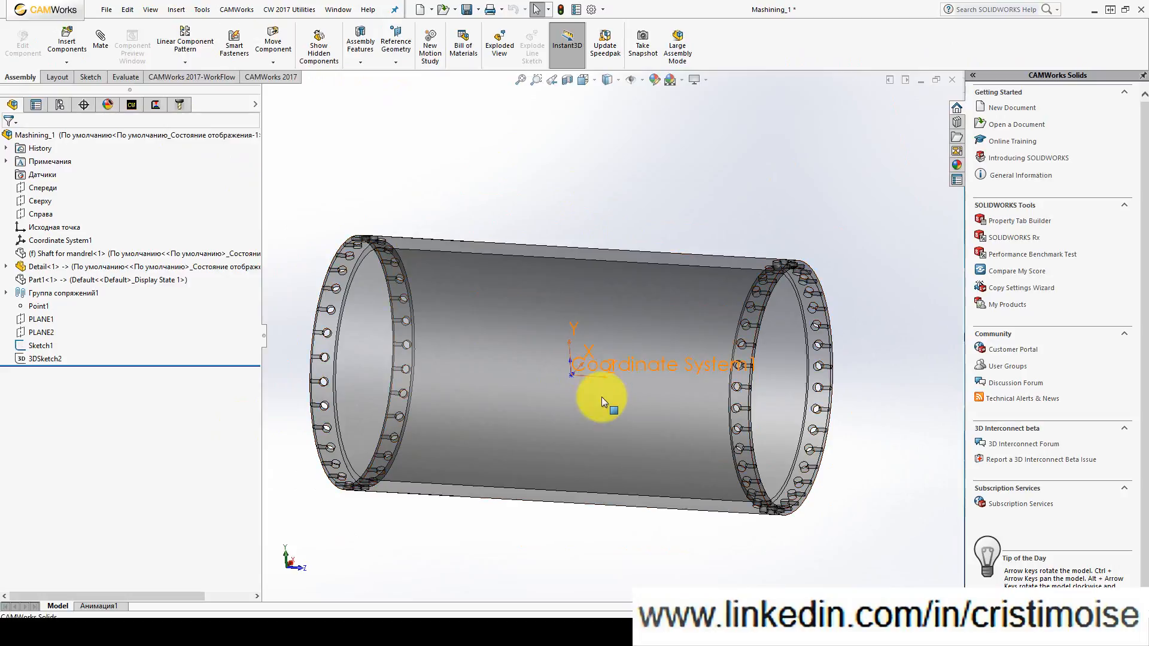
middle_click_drag(600, 397, 533, 368)
- Edit the CAMWorks machine definition and select Mill 5 axis - Metric as the active machine
left_click(132, 105)
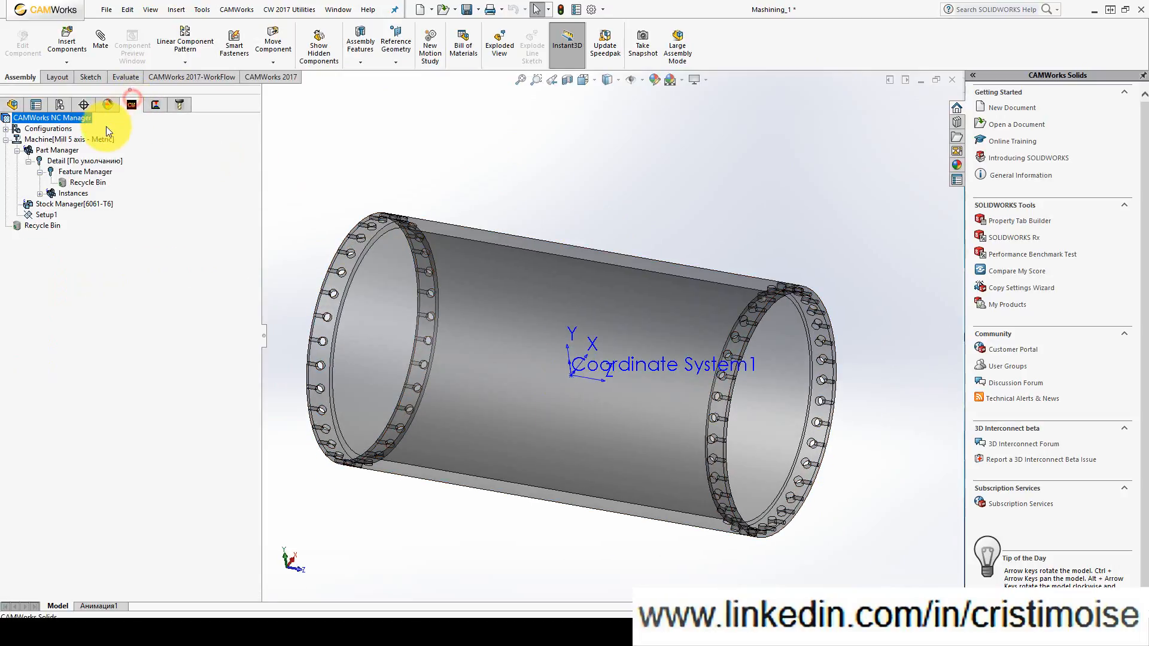
right_click(93, 139)
left_click(106, 142)
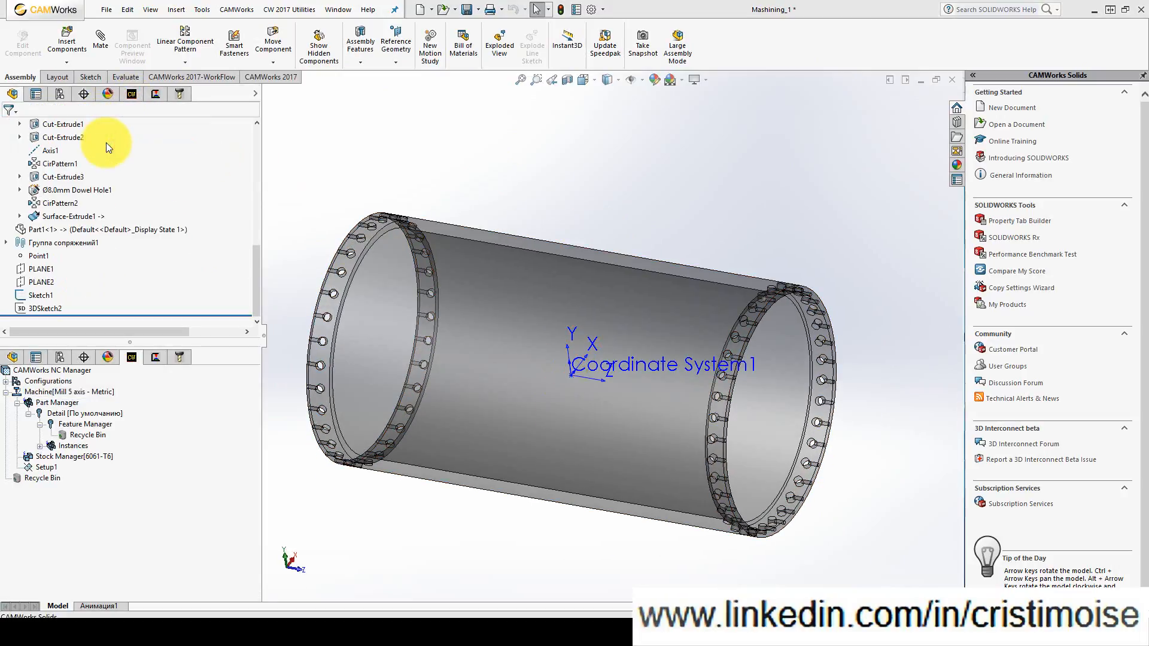
left_click(449, 145)
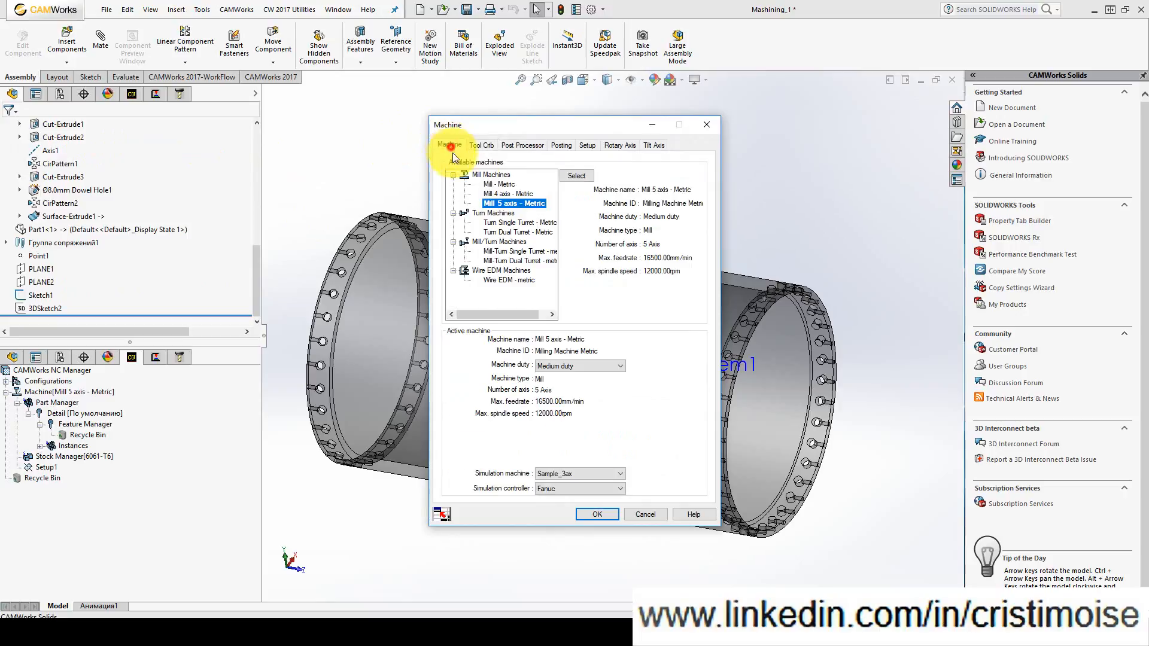
left_click(584, 176)
- Select M5AXIS-TUTORIAL as the machine's active post processor
left_click(482, 145)
left_click(522, 145)
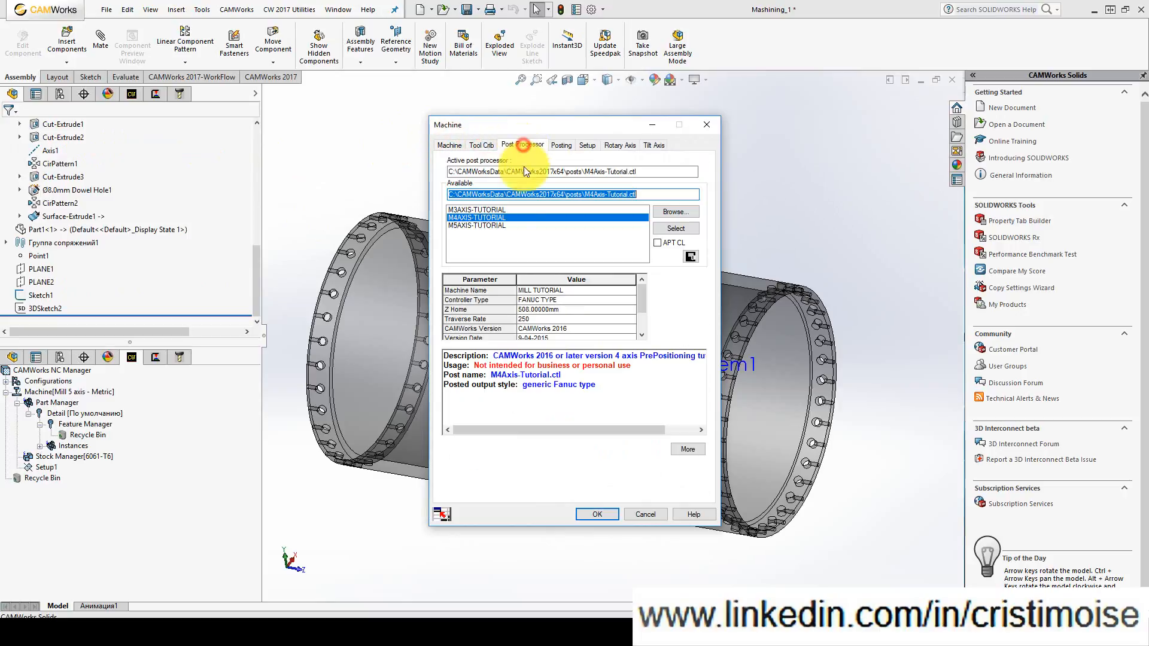
left_click(484, 225)
left_click(661, 228)
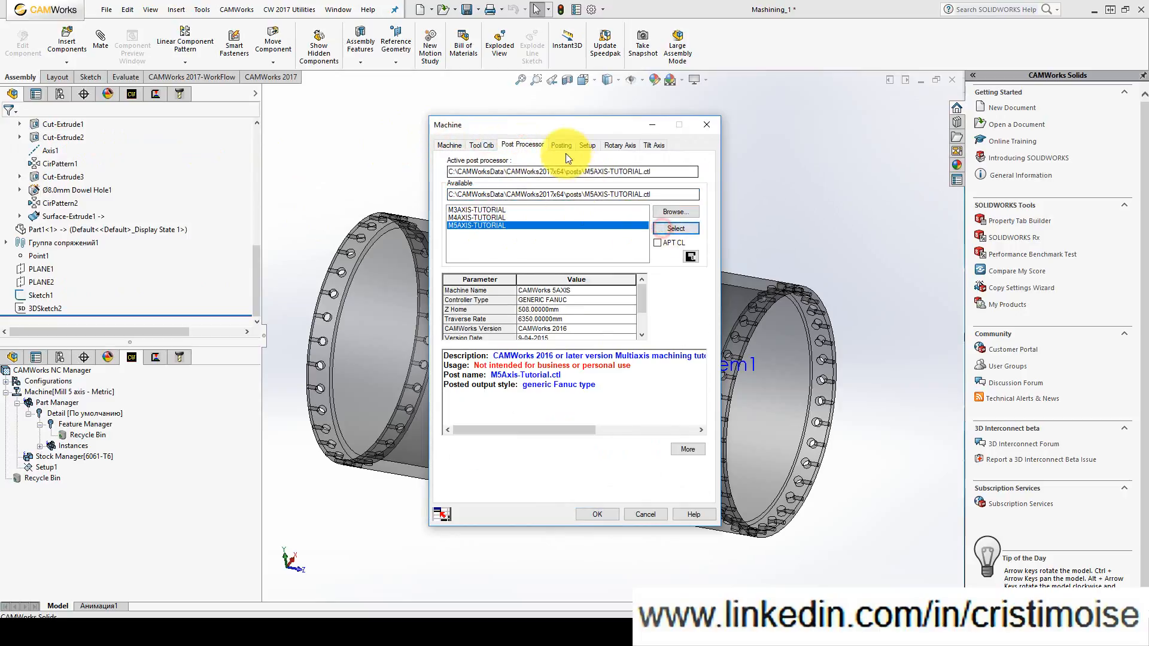
- Review the machine's indexing setup, rotary axis and tilt axis settings and accept the machine definition
left_click(587, 145)
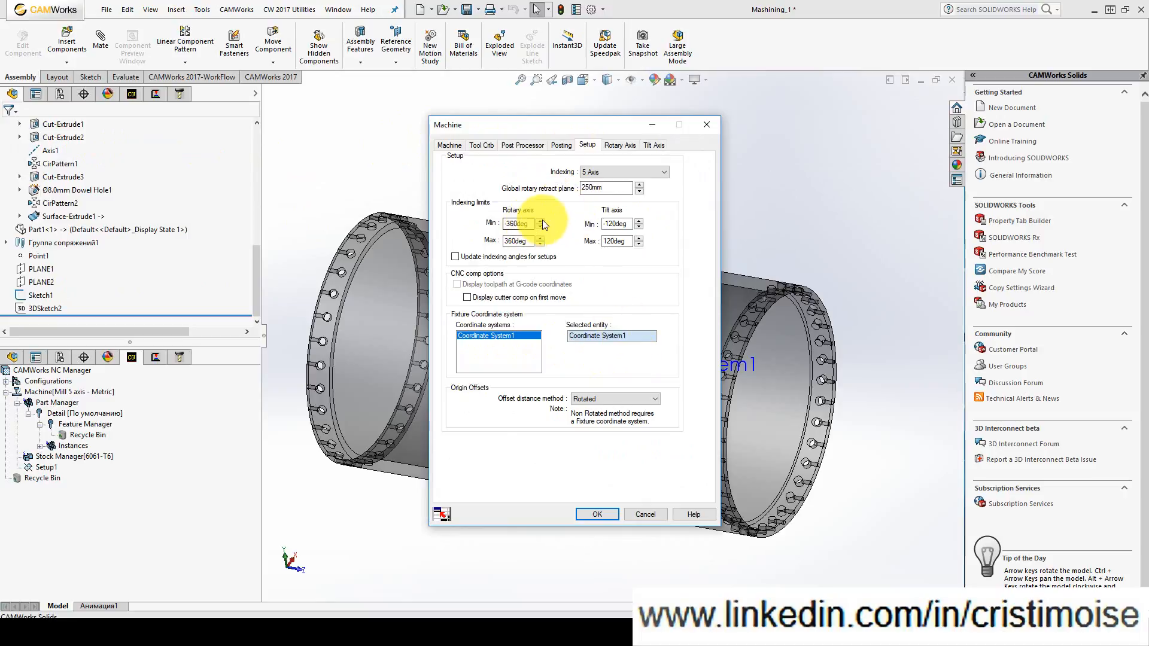
left_click(614, 144)
left_click_drag(580, 127, 282, 123)
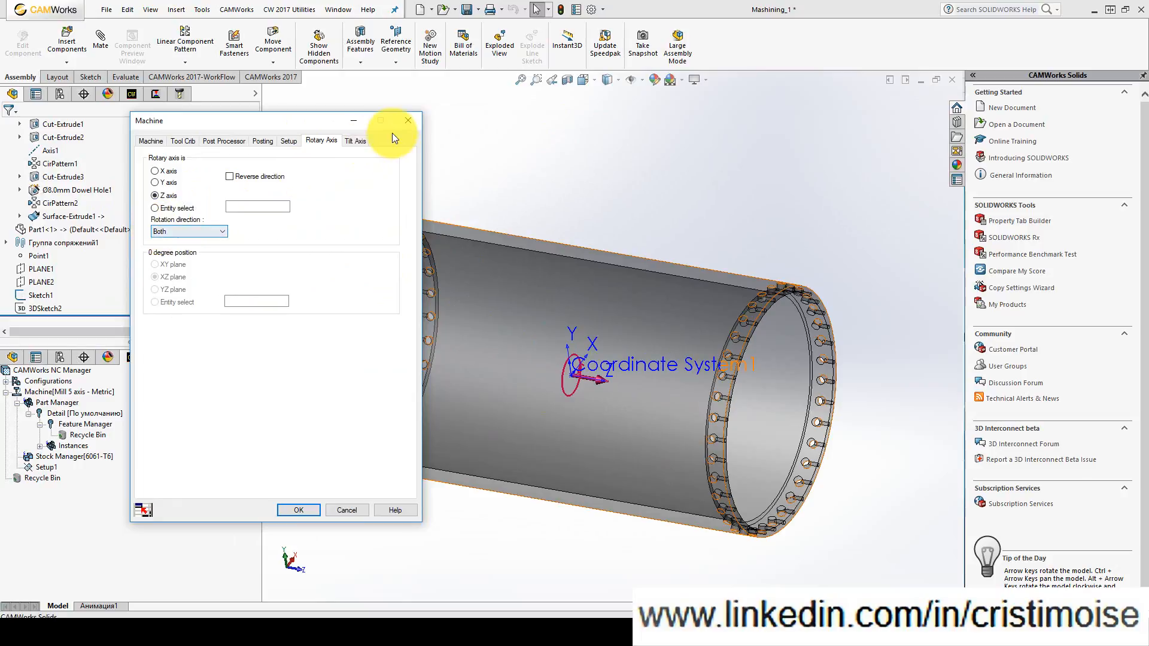
left_click(355, 142)
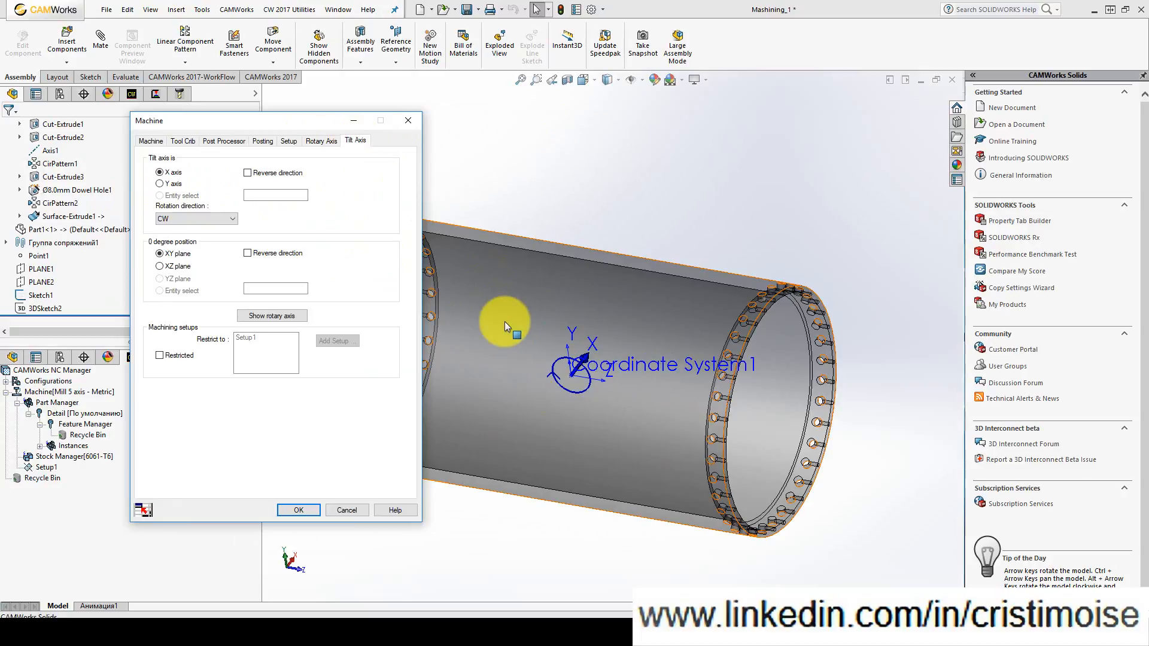
left_click(288, 513)
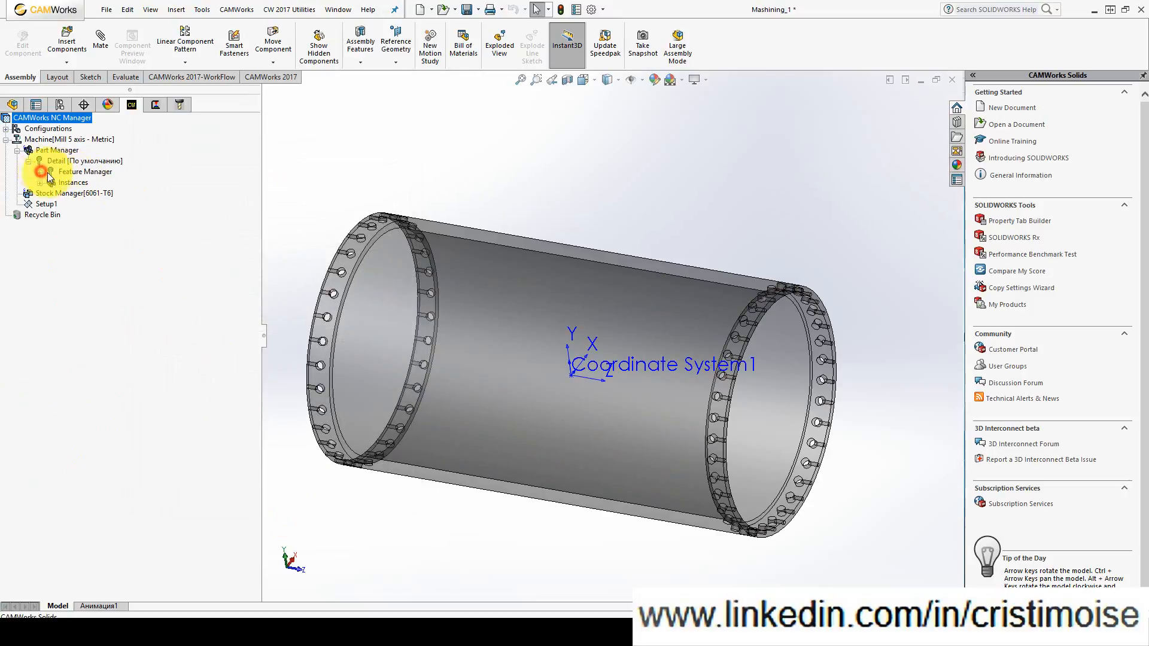
- Insert a mill part setup for the Detail part, using Plane1@CWPart as the axis reference plane
left_click(98, 173)
right_click(98, 175)
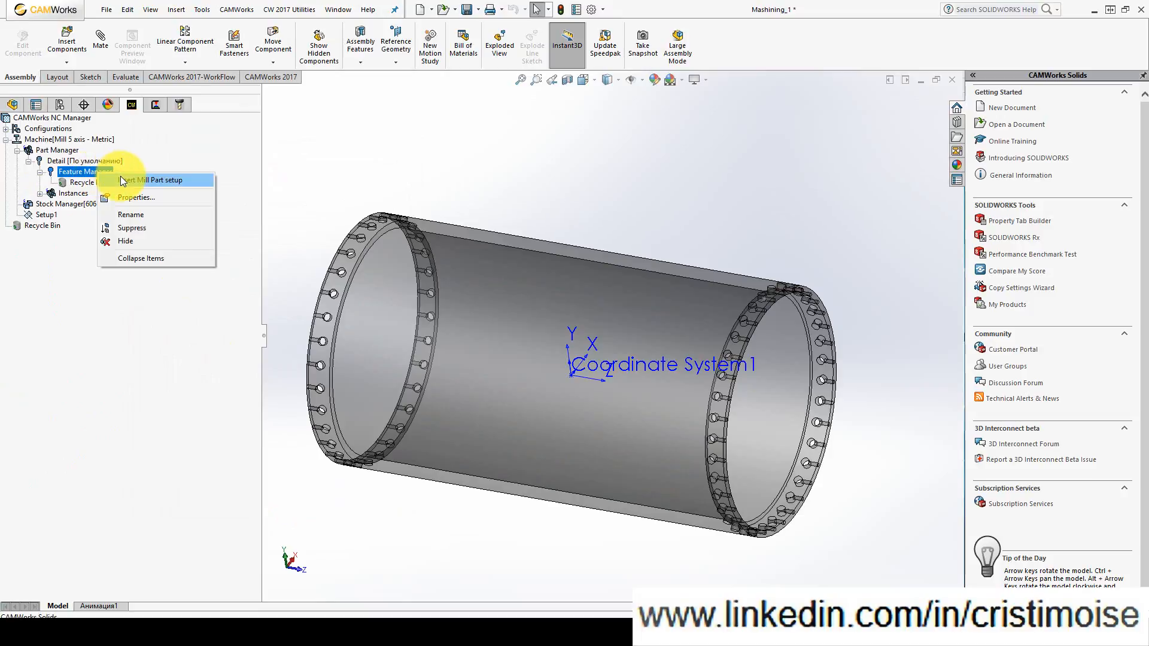
left_click(121, 180)
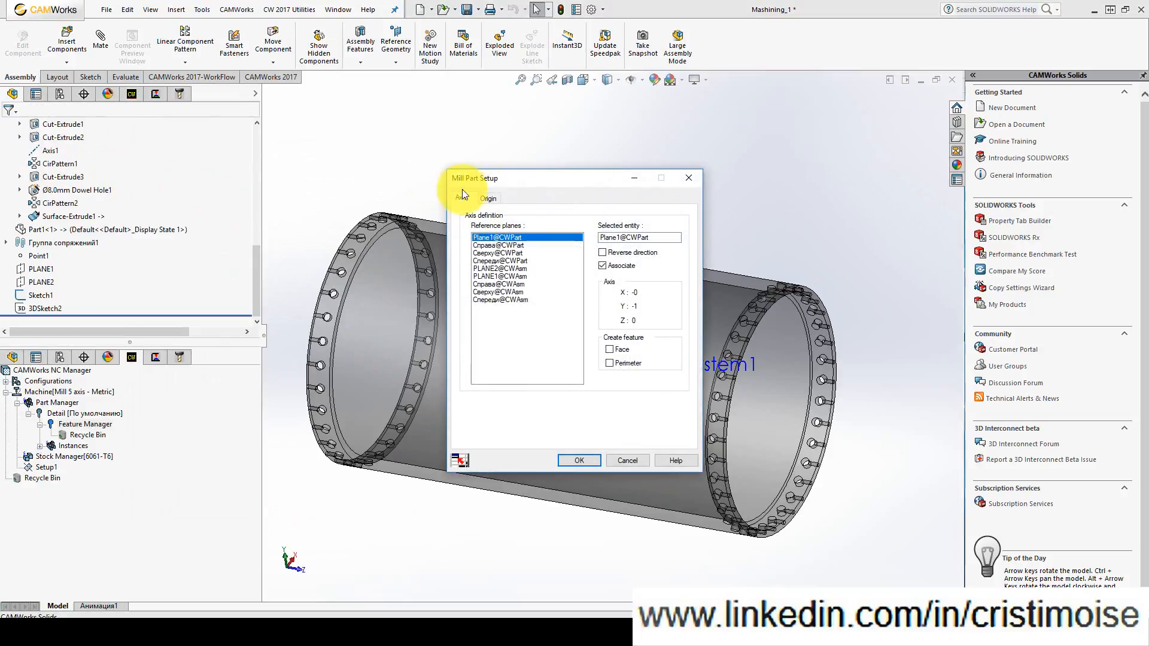
left_click_drag(546, 179, 250, 160)
middle_click_drag(533, 303, 540, 277)
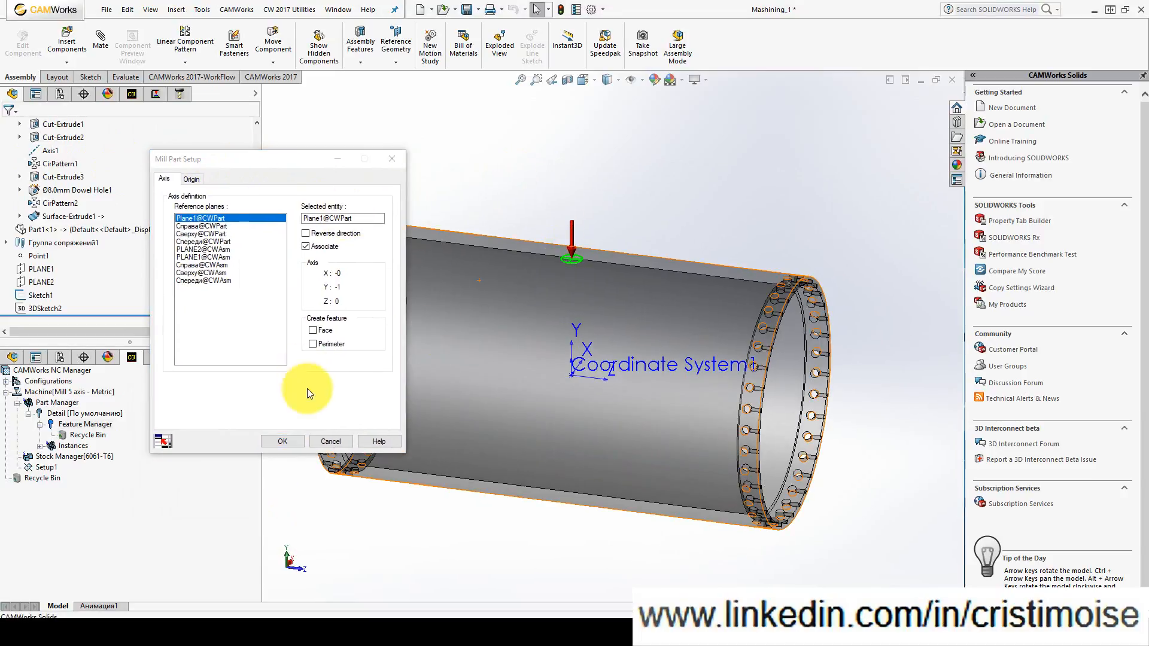
left_click(282, 441)
- Create a multi surface feature in the mill part setup from one radial hole's cylindrical face, using the 5 Axis strategy
scroll(784, 300, "down", 4)
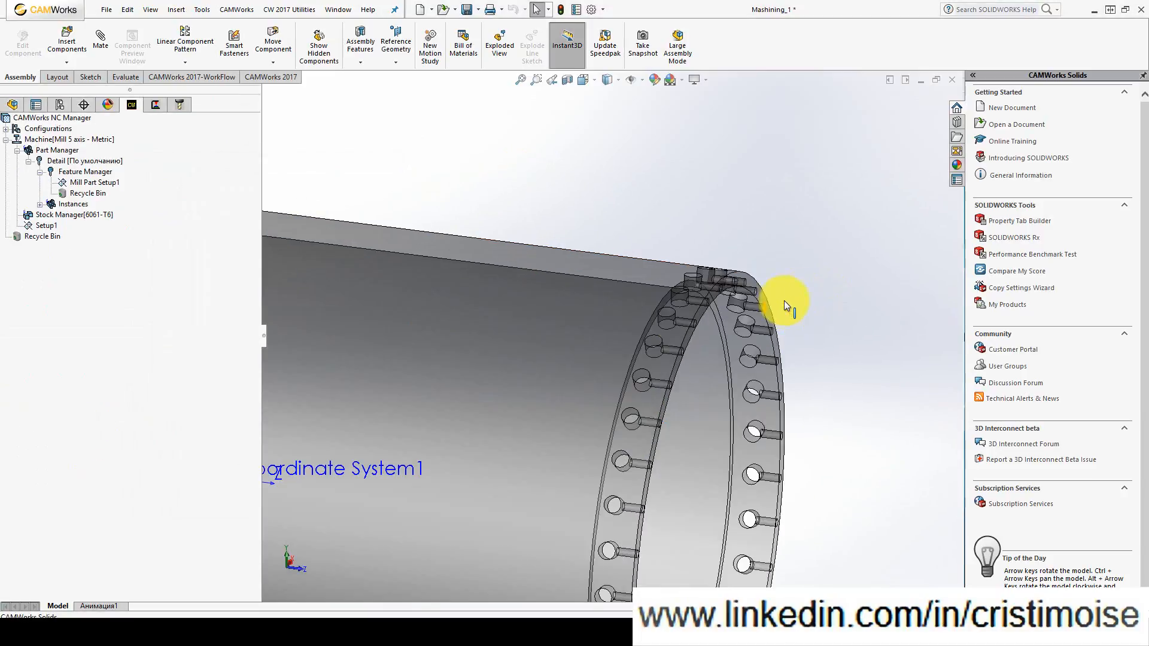
middle_click_drag(632, 353, 717, 260)
scroll(753, 235, "down", 5)
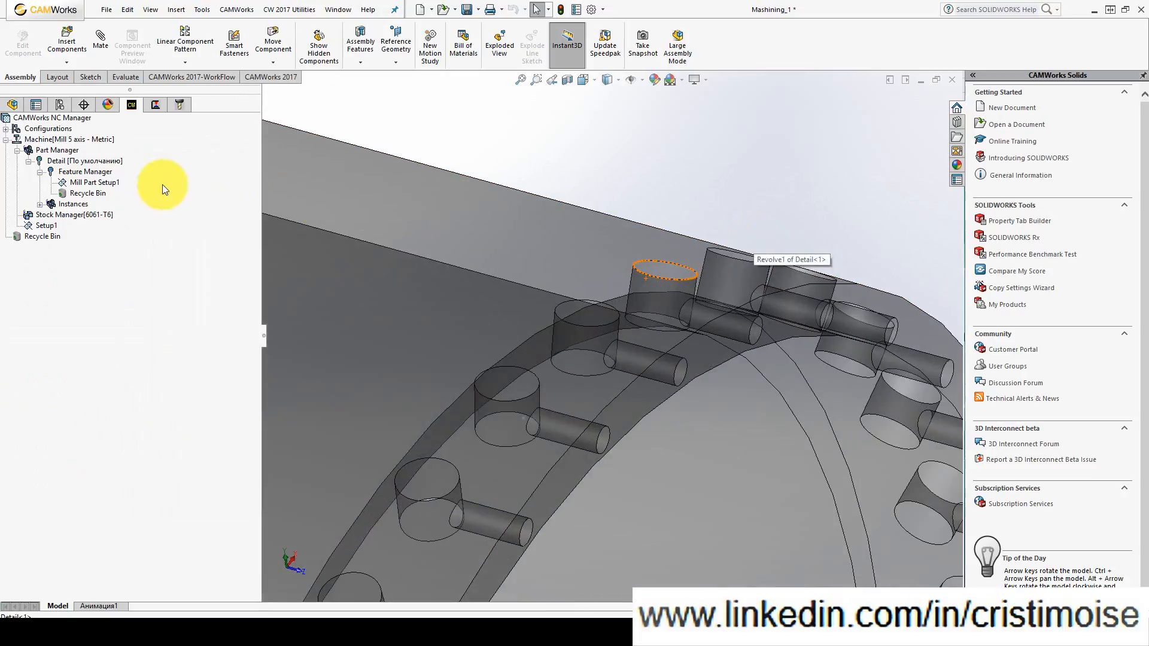
right_click(117, 183)
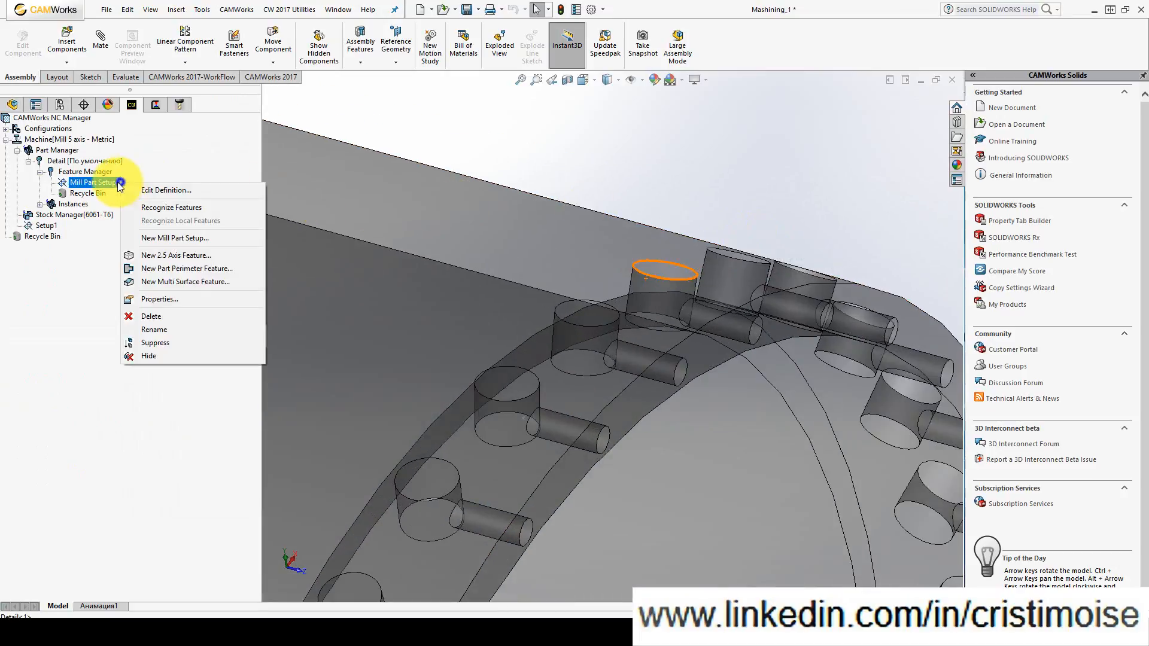
left_click(171, 282)
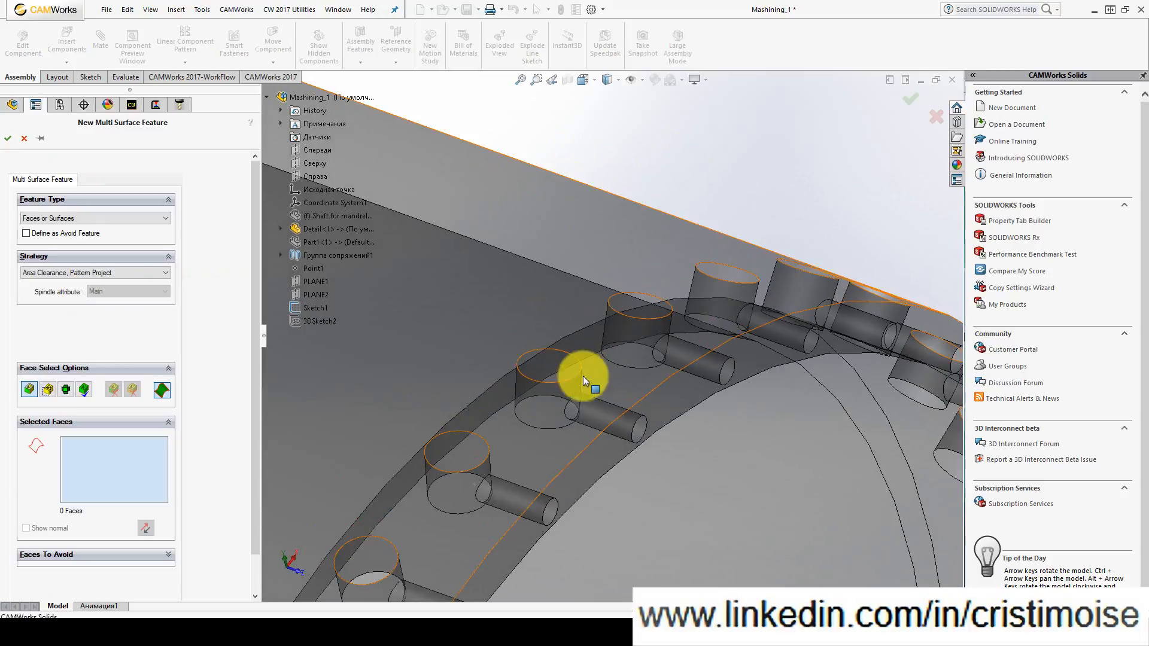
left_click(540, 370)
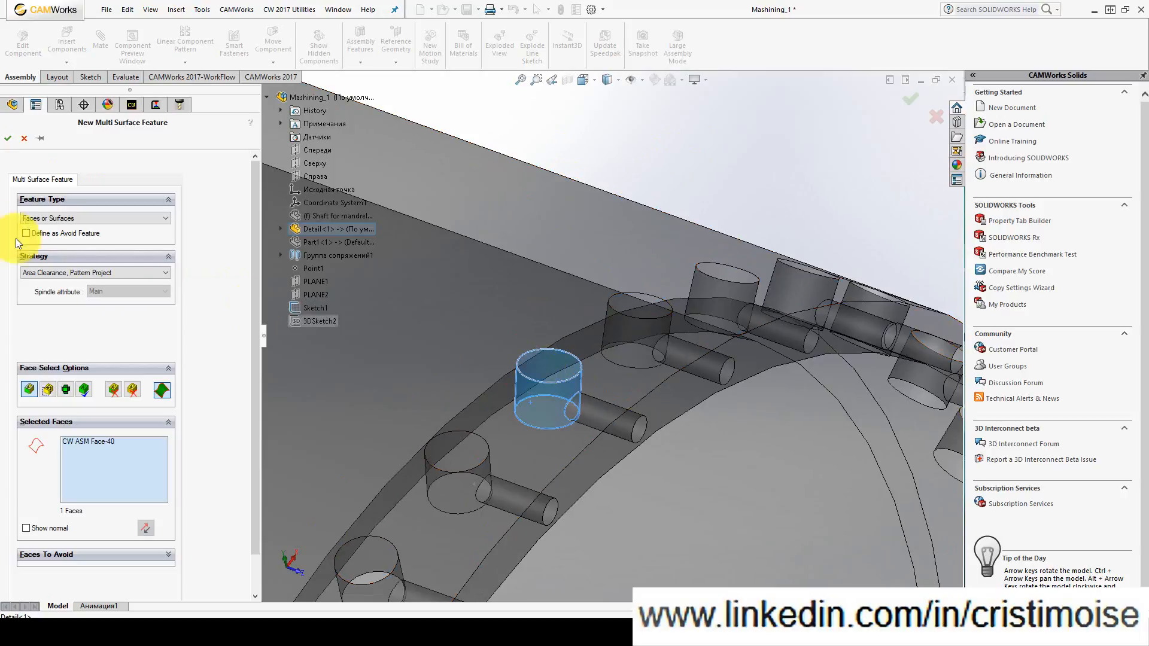
left_click(49, 275)
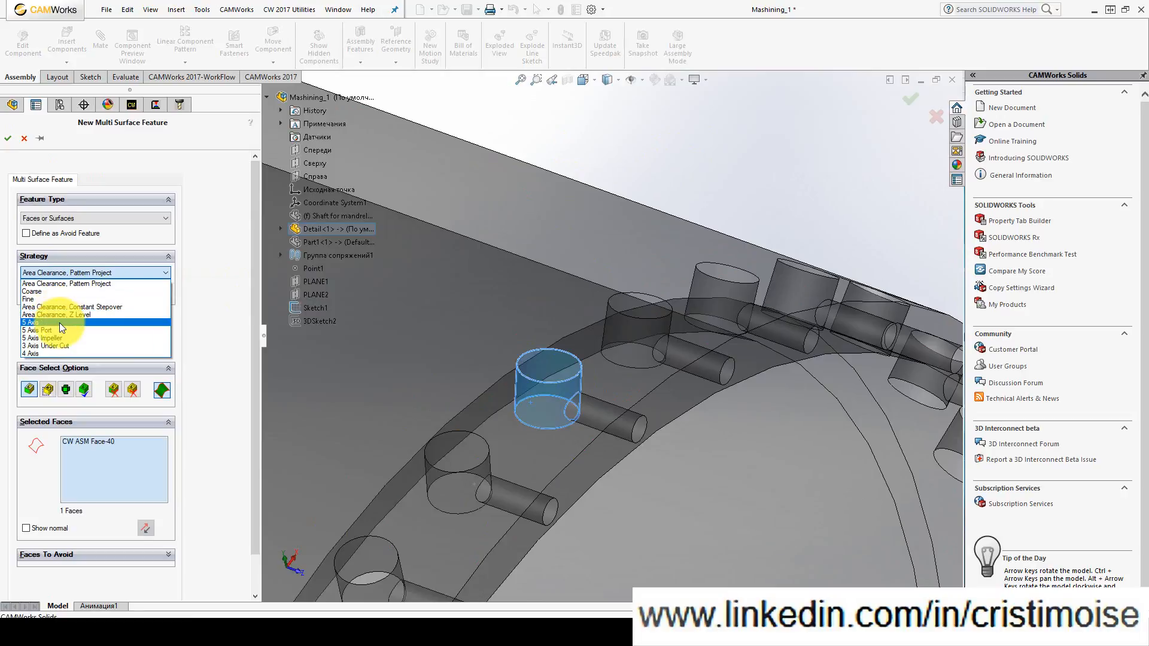
left_click(60, 324)
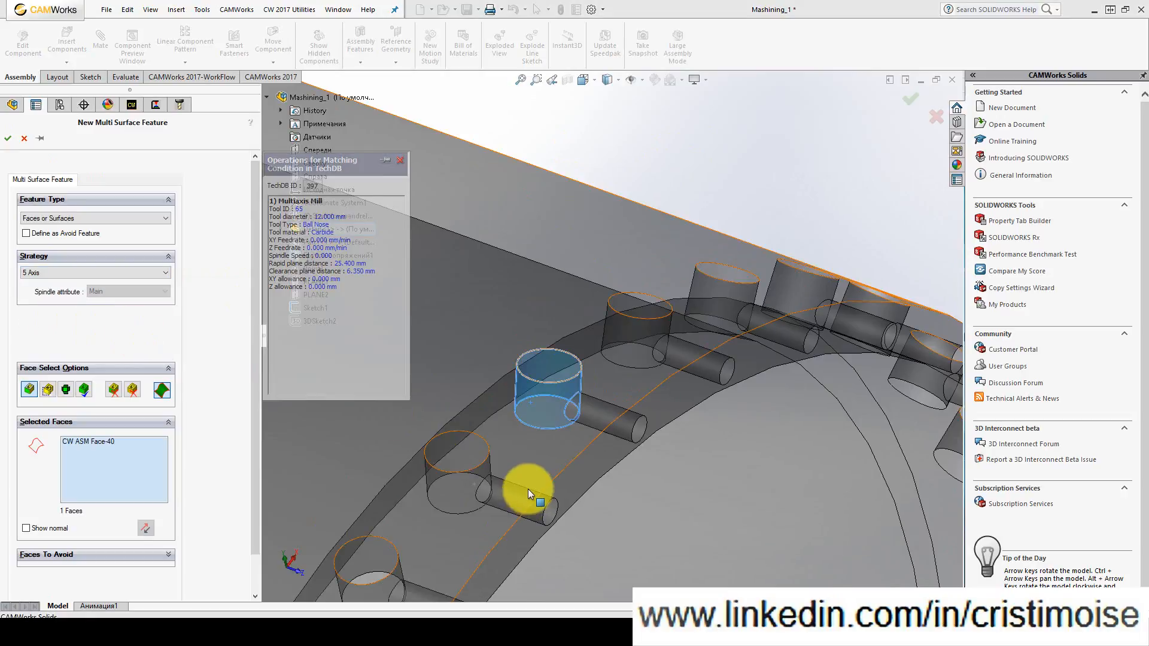
scroll(528, 491, "up", 2)
left_click(9, 140)
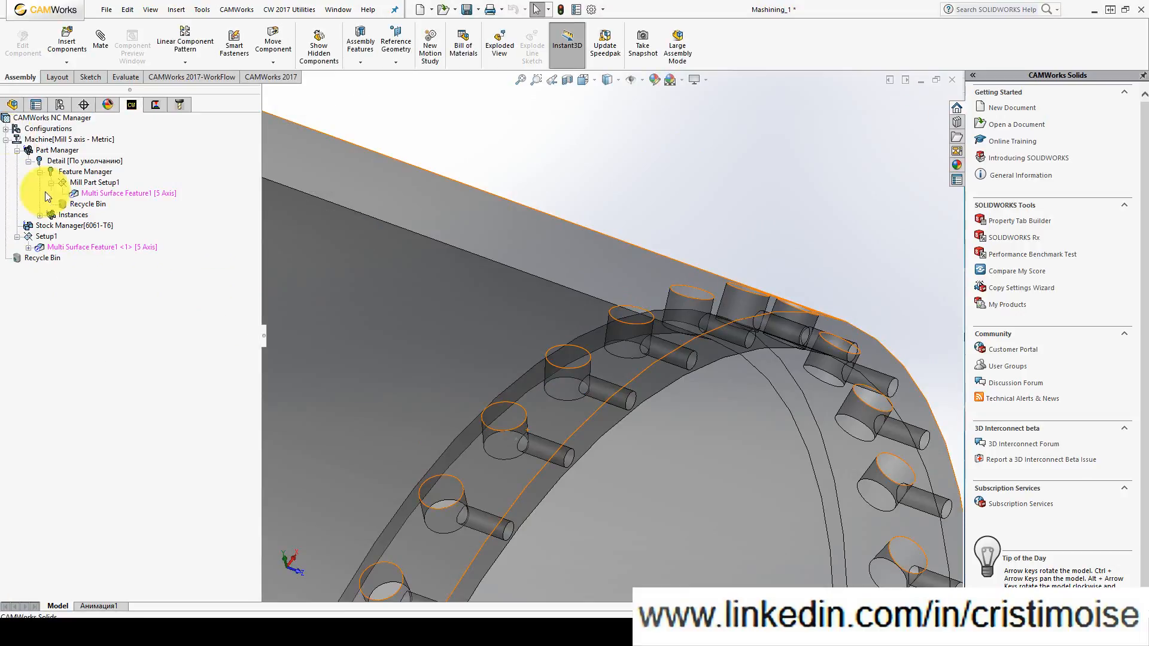
- Generate the operation plan for the 5 Axis multi surface feature in Setup1 and open its multiaxis mill operation's definition
right_click(84, 249)
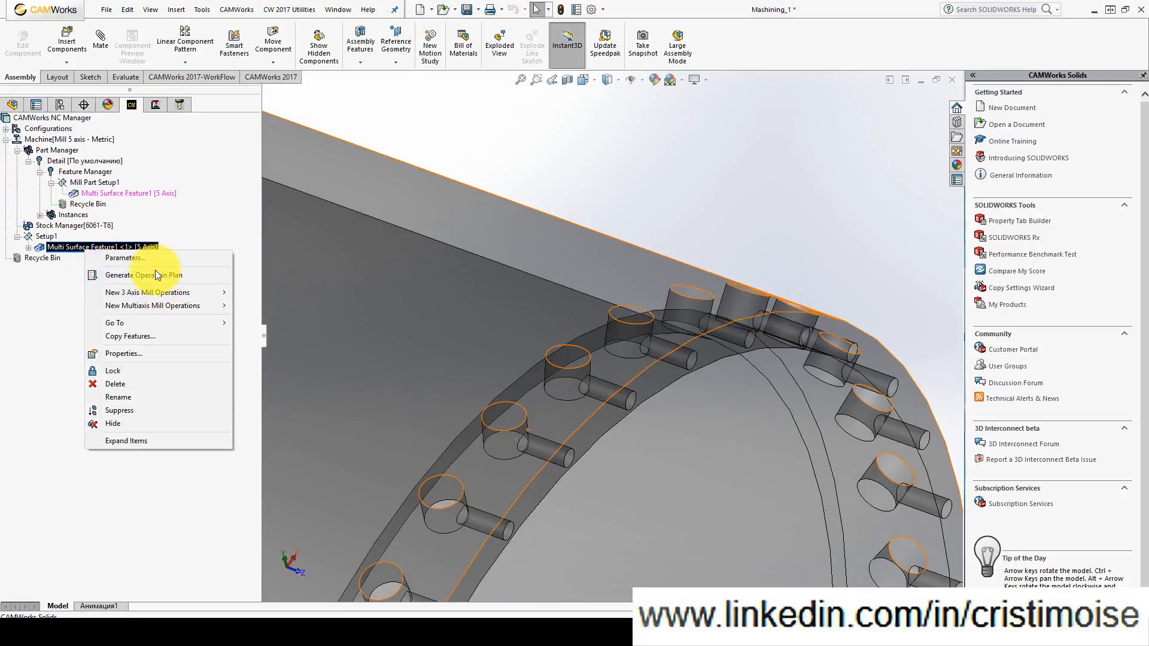
left_click(154, 274)
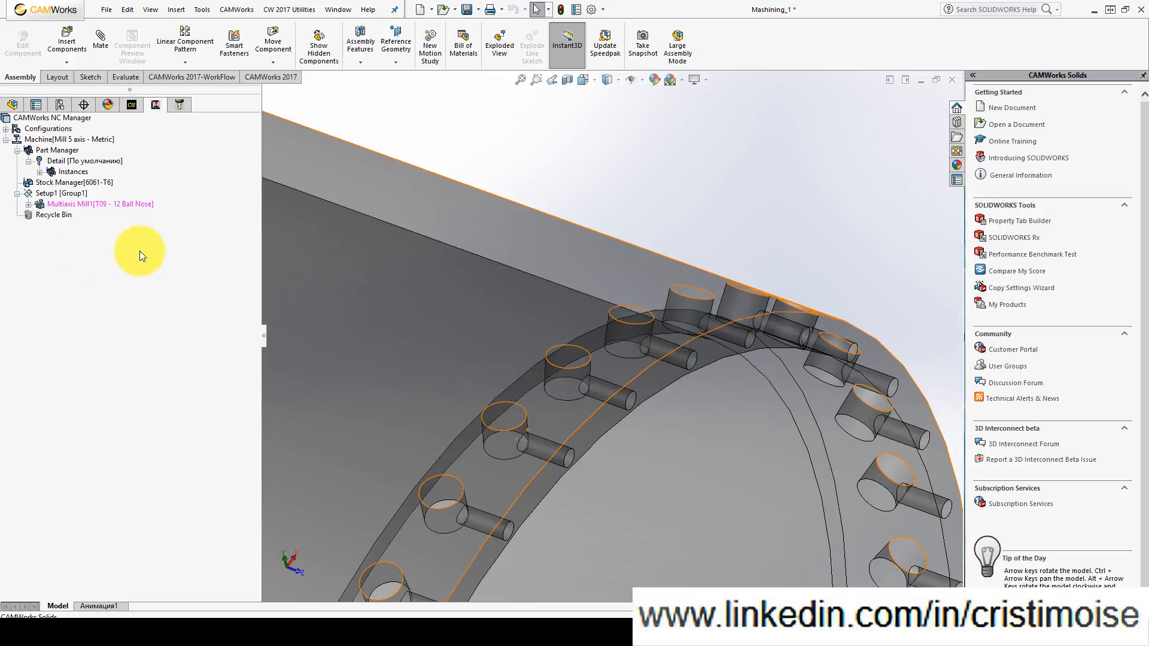
right_click(99, 204)
left_click(114, 208)
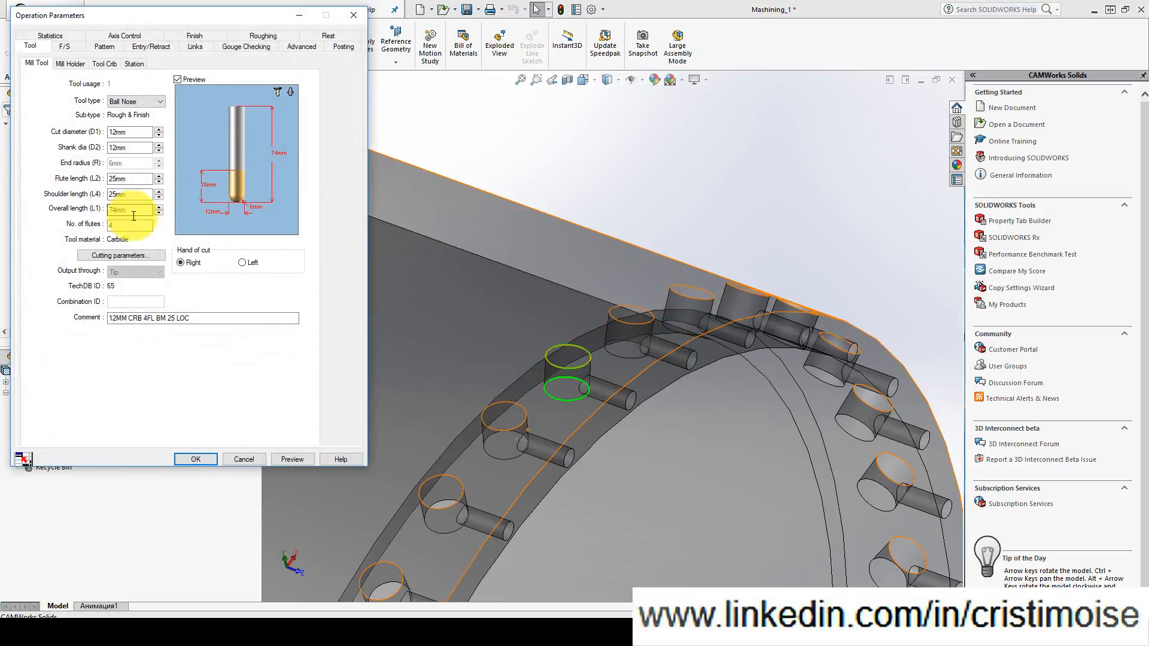
- Replace the operation's tool with the 10MM CRB 2FL 22 LOC flat end mill from the tool crib
middle_click_drag(543, 402, 624, 381, "ctrl")
mouse_move(620, 319)
middle_mouse_down()
mouse_move(631, 348)
mouse_move(626, 320)
middle_mouse_up()
left_click(97, 63)
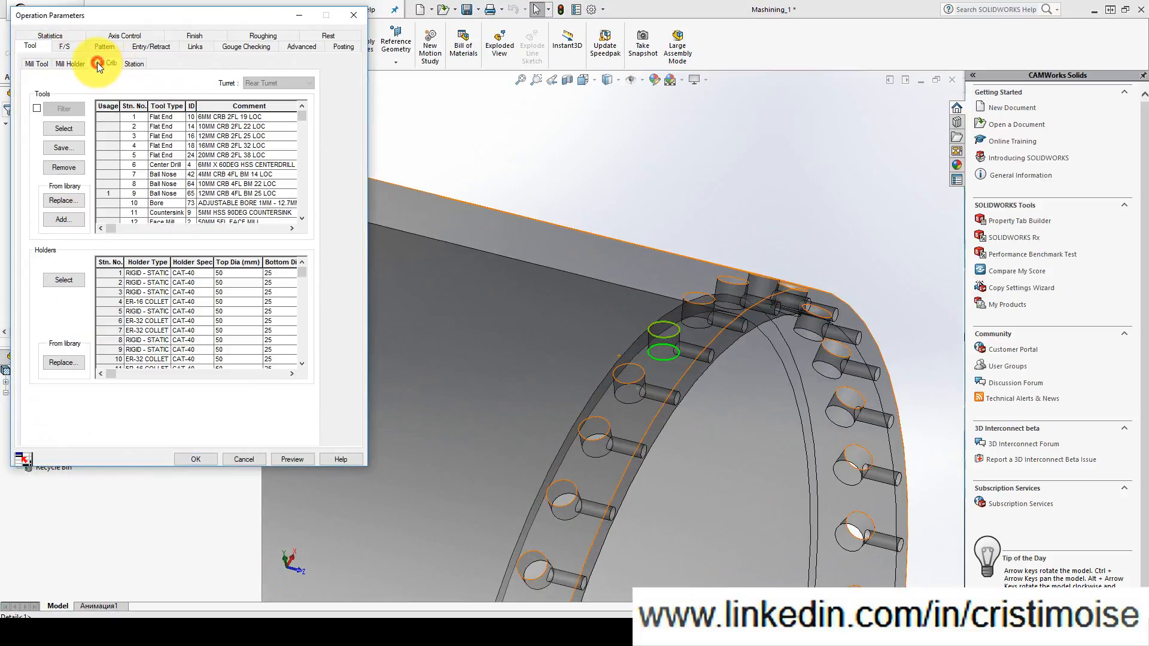
left_click(111, 126)
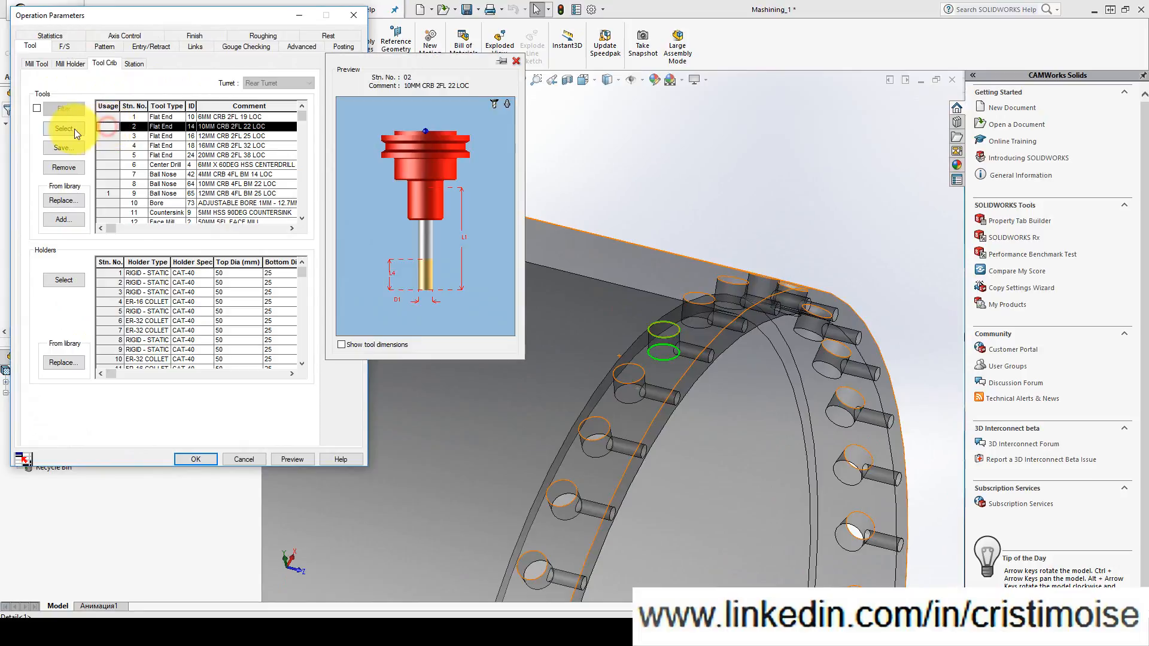
left_click(73, 128)
left_click(160, 264)
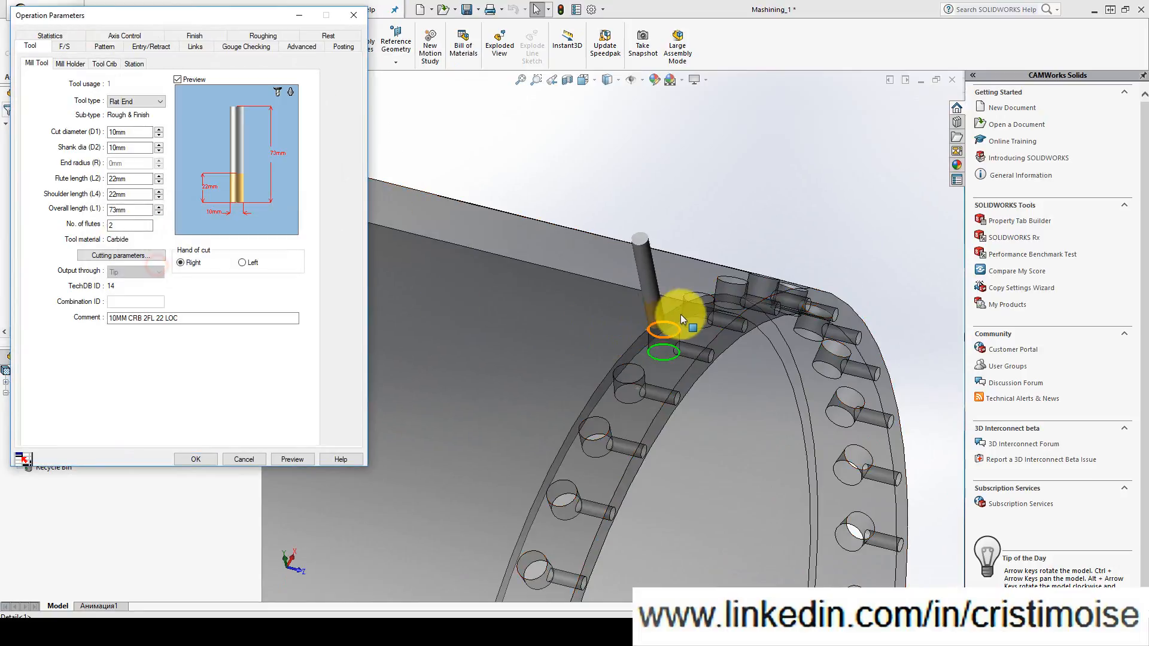
scroll(682, 313, "down", 3)
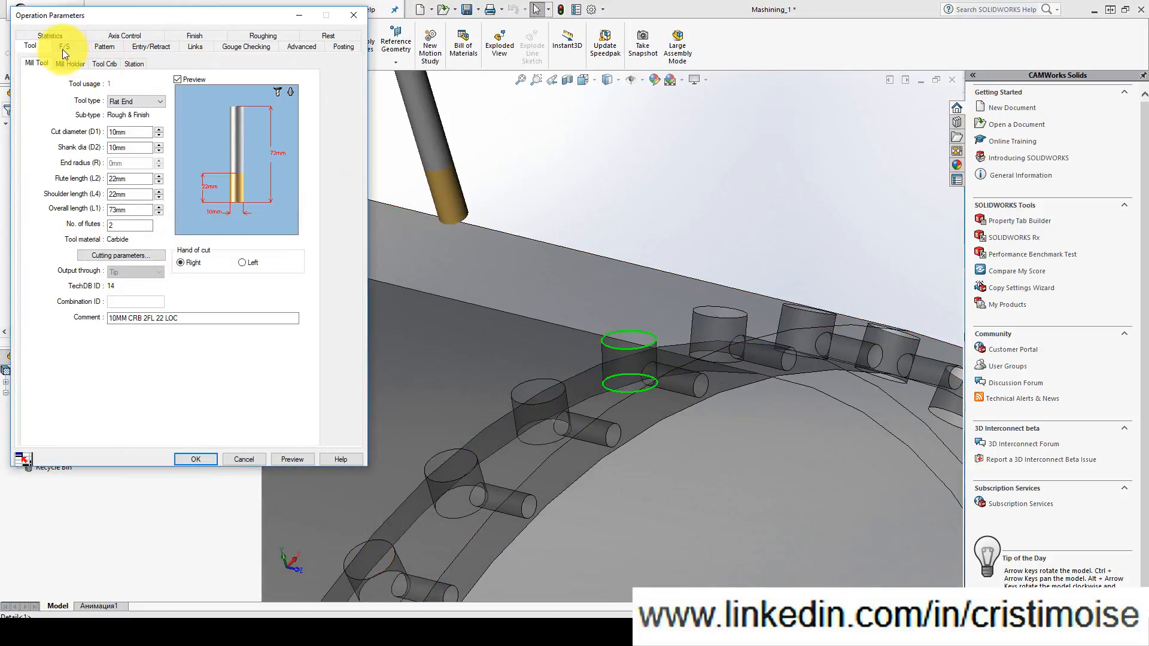
- Set the feeds and speeds to be defined by Operation
left_click(61, 48)
left_click(109, 67)
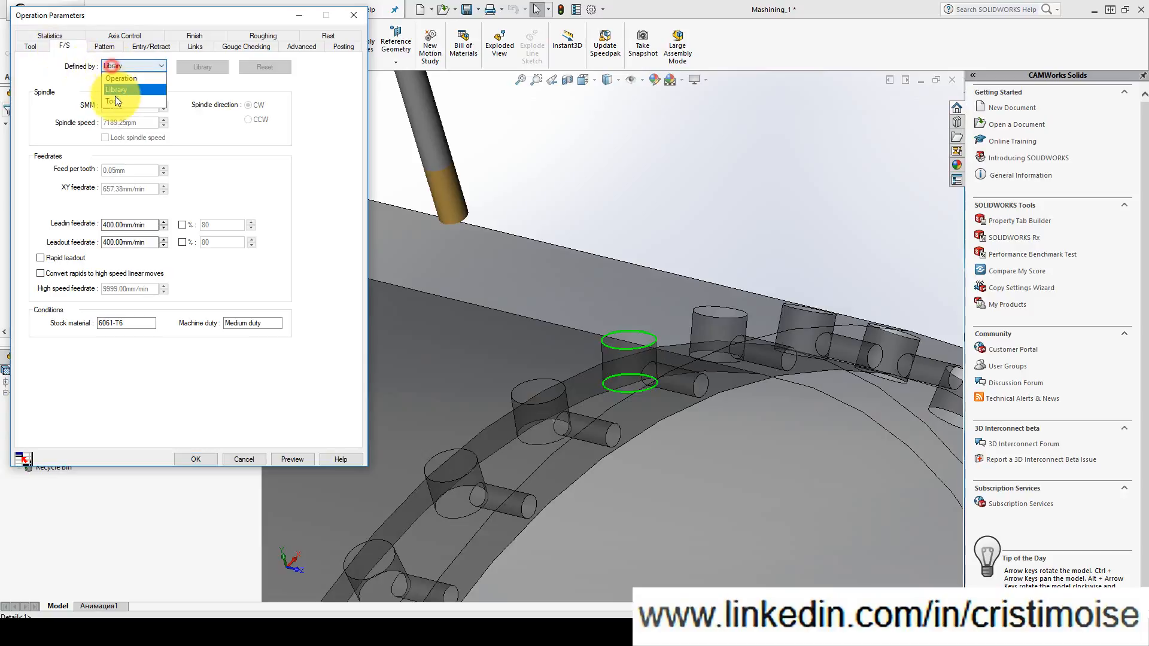
left_click(112, 85)
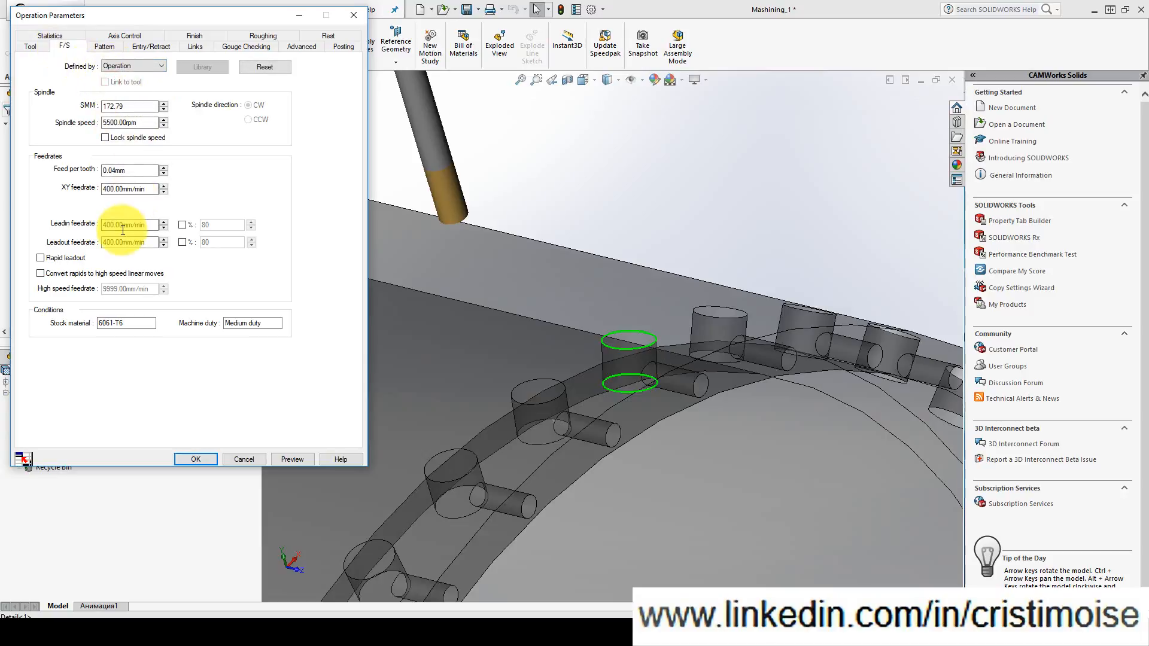
- Compare the toolpath pattern types from Slice and Cuts Across Curve through to Offset From Surface against the selected hole
left_click(97, 47)
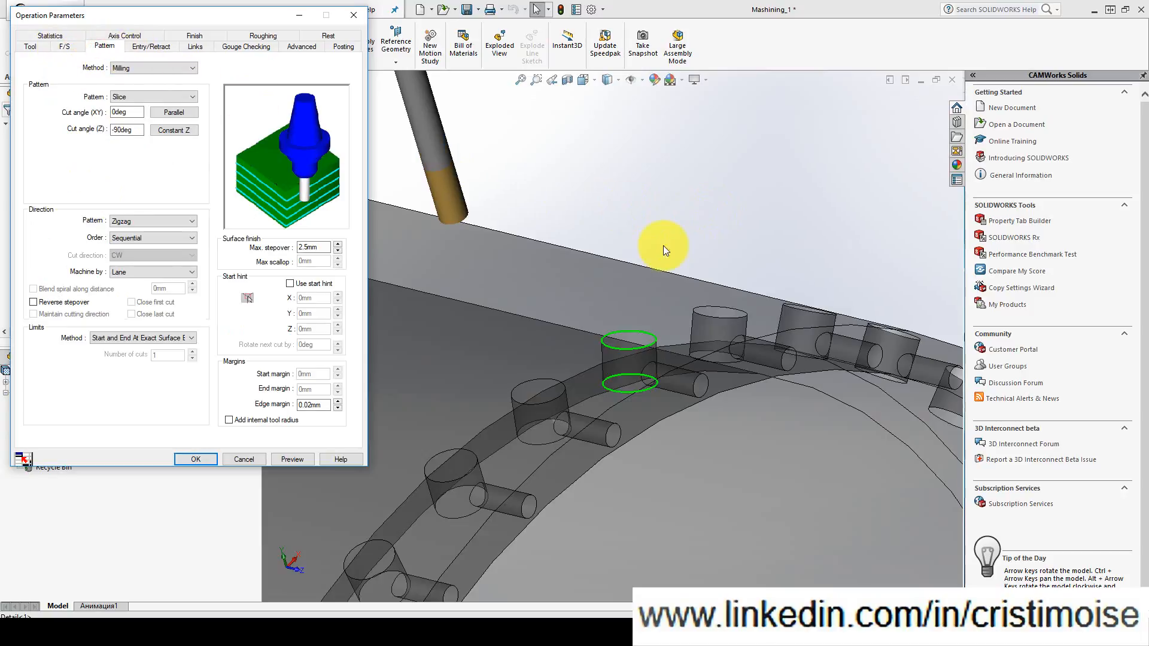
middle_click_drag(663, 245, 636, 289)
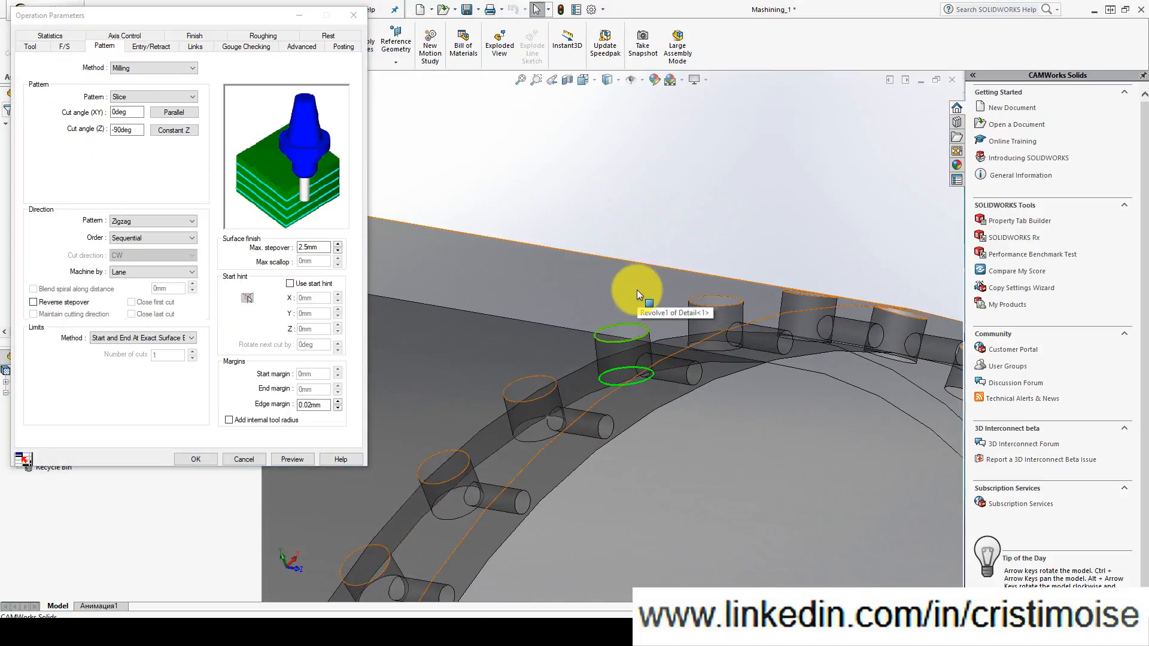
scroll(638, 289, "up", 1)
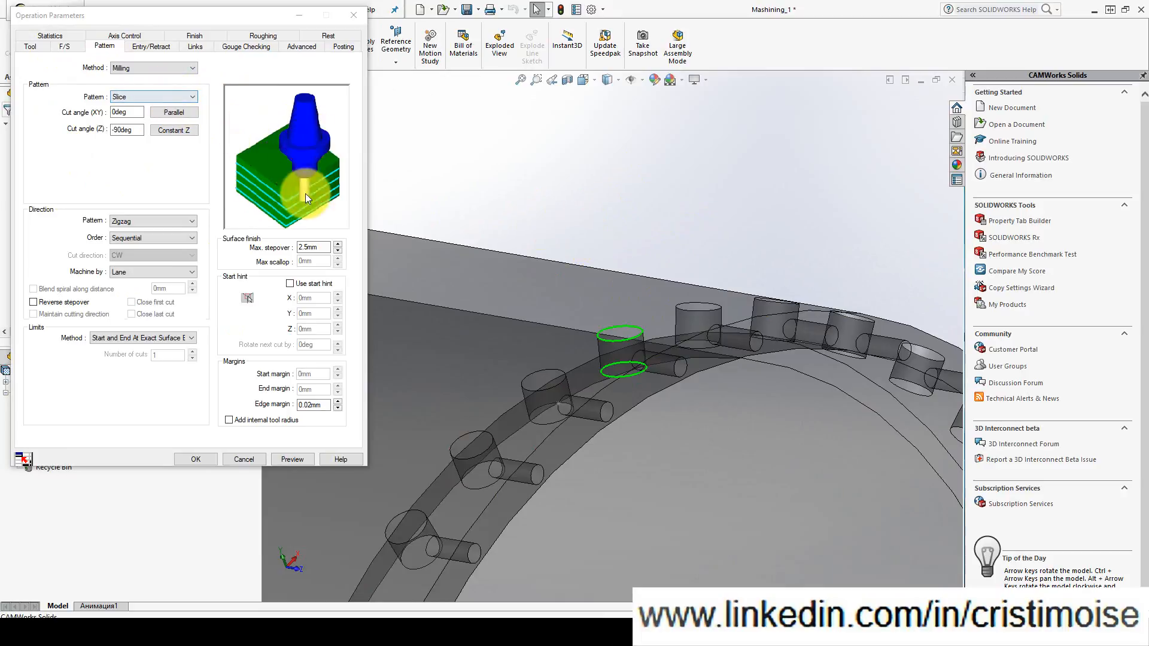
left_click(138, 96)
left_click(129, 120)
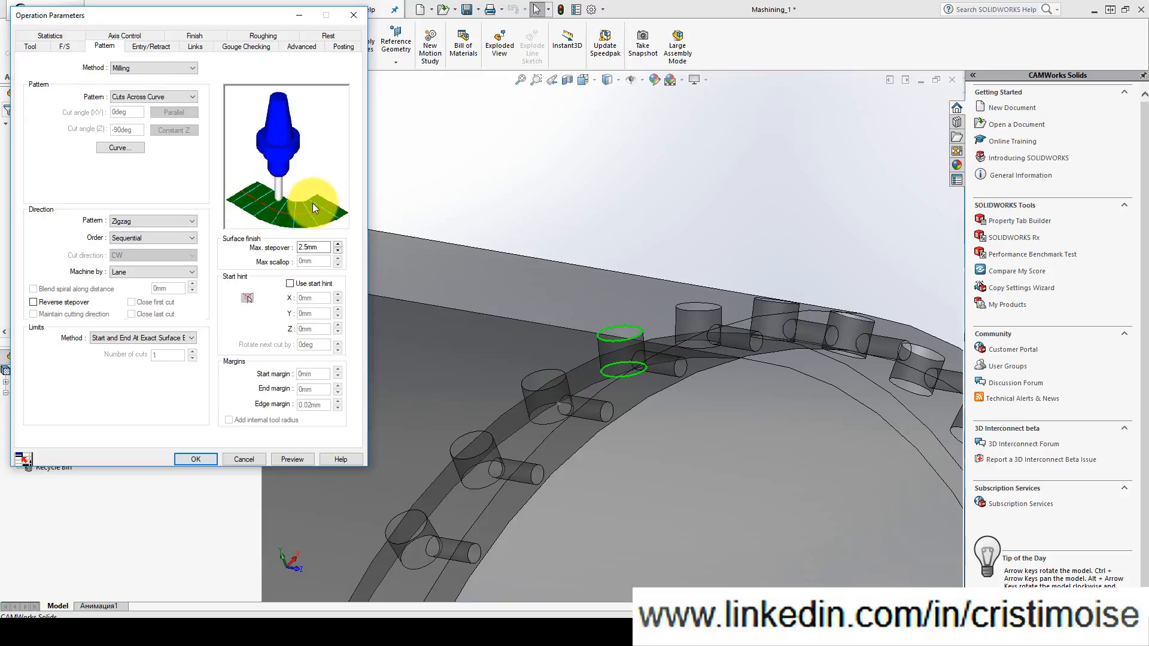
left_click(163, 96)
left_click(142, 133)
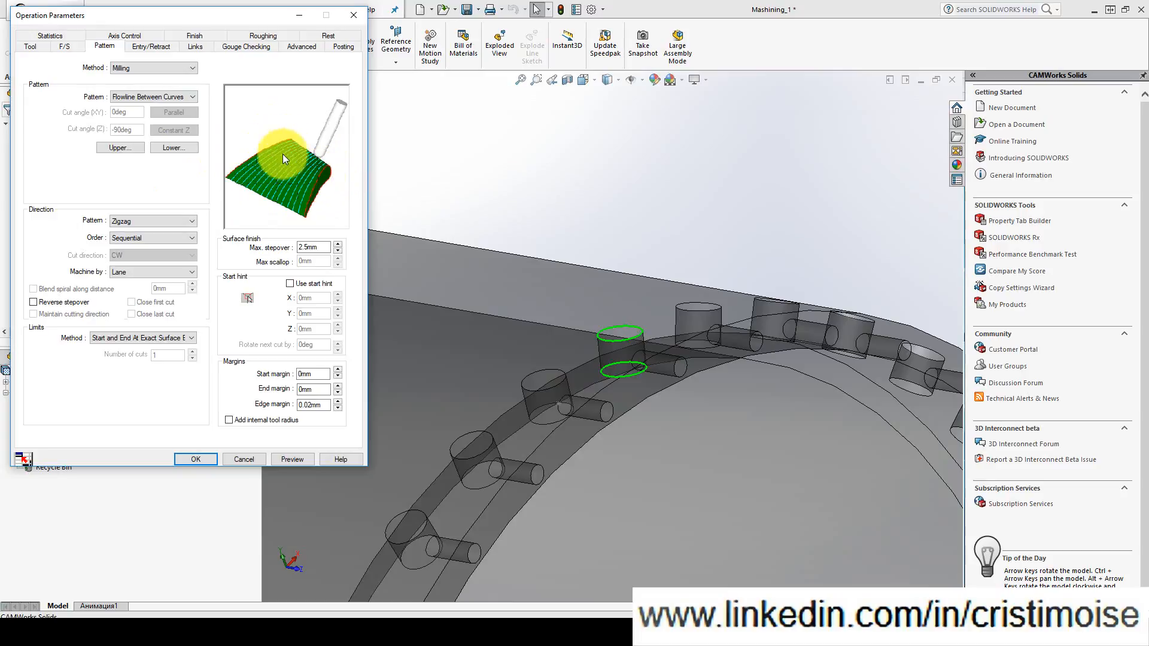
left_click(167, 98)
left_click(151, 142)
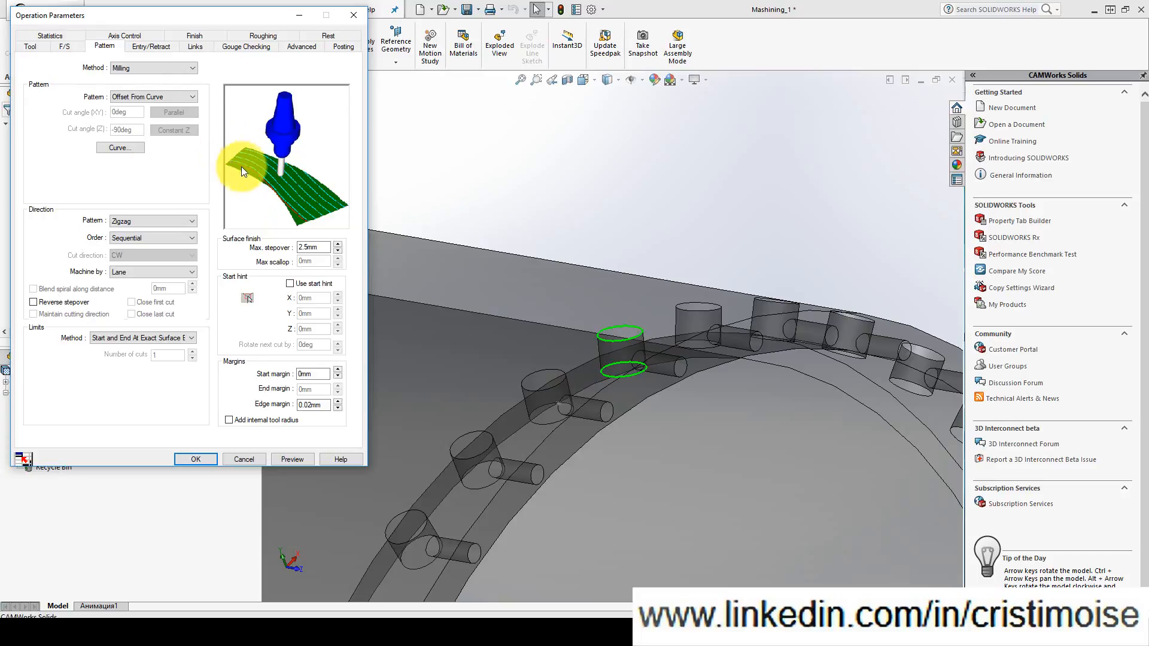
left_click(150, 99)
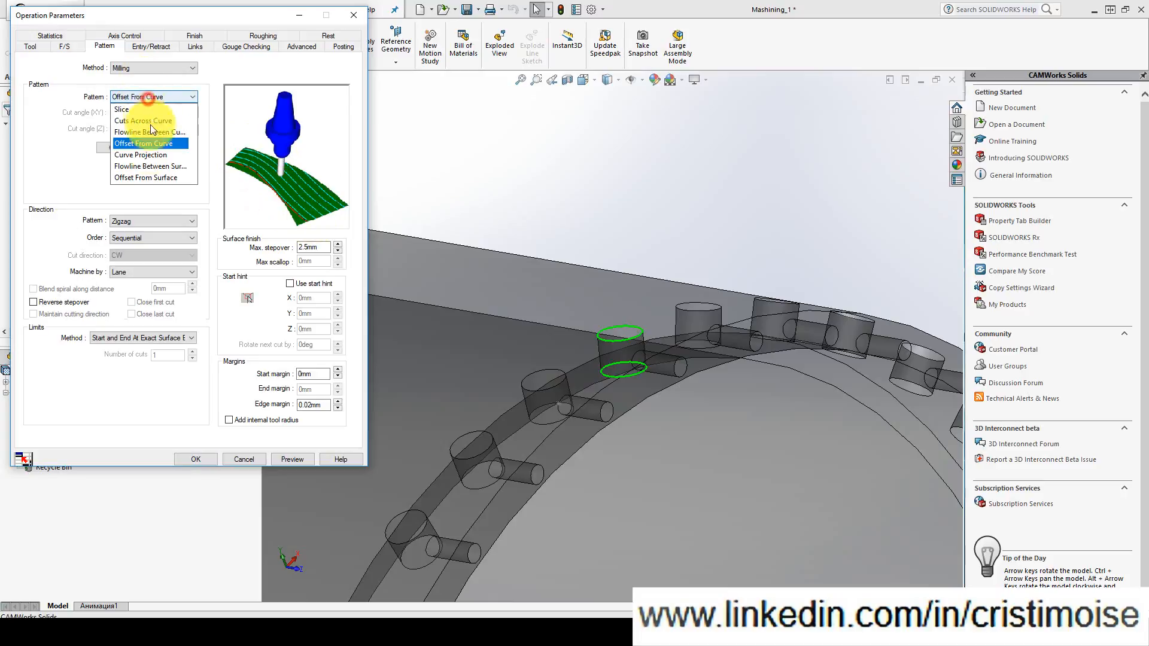
left_click(155, 157)
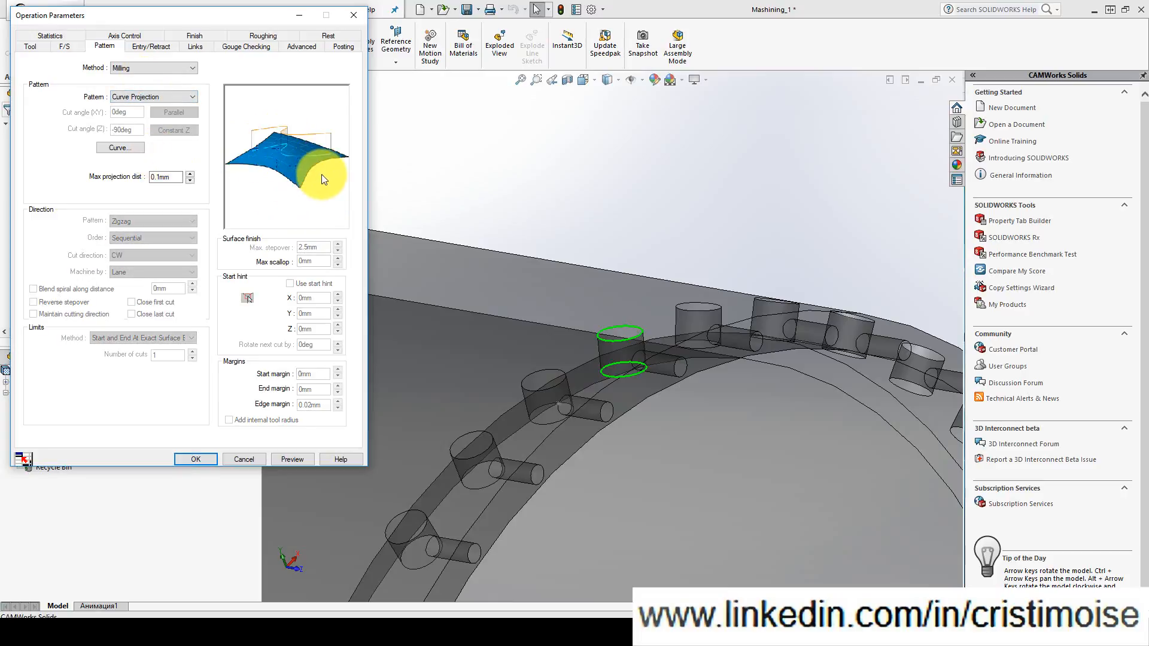
left_click(168, 97)
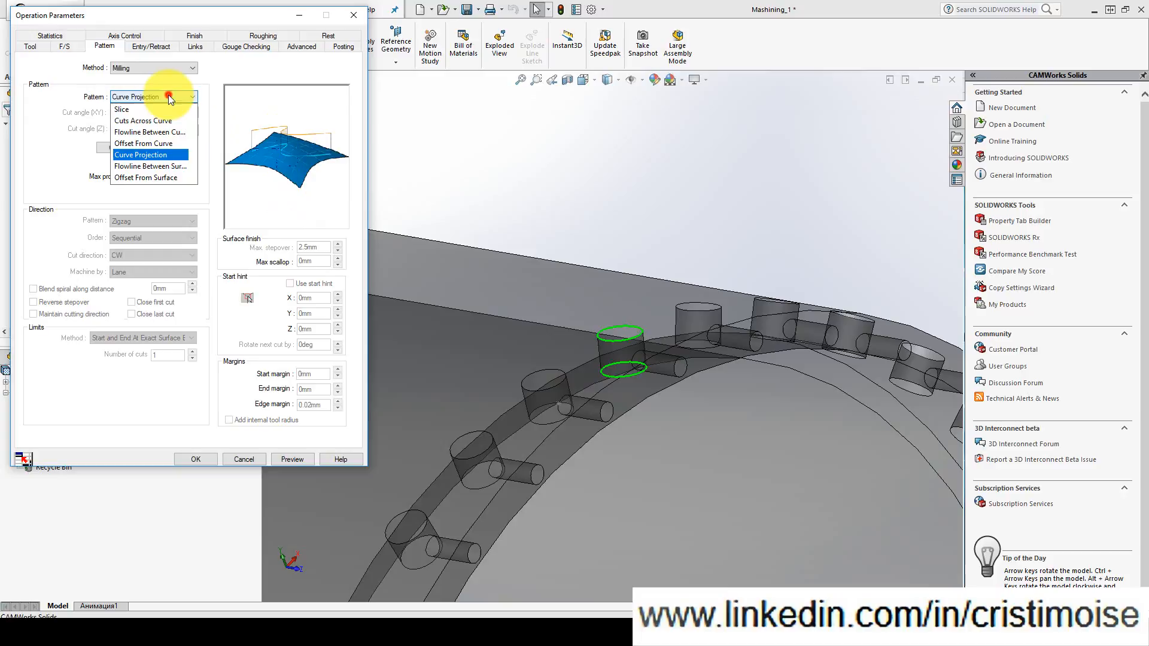
left_click(153, 167)
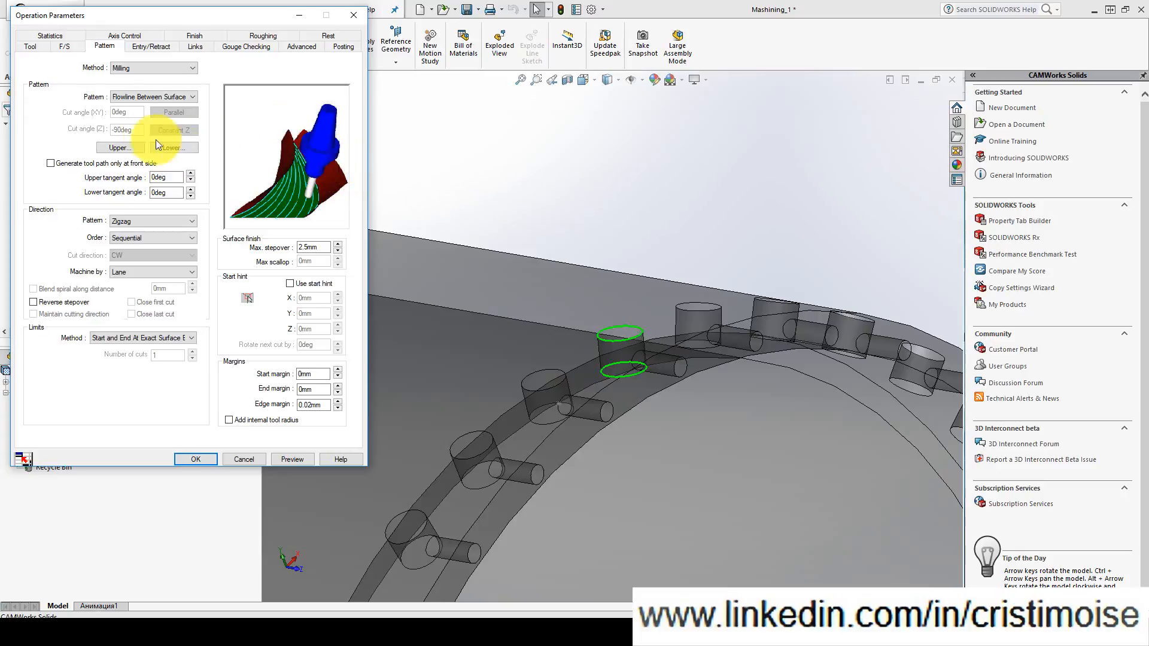
left_click(145, 104)
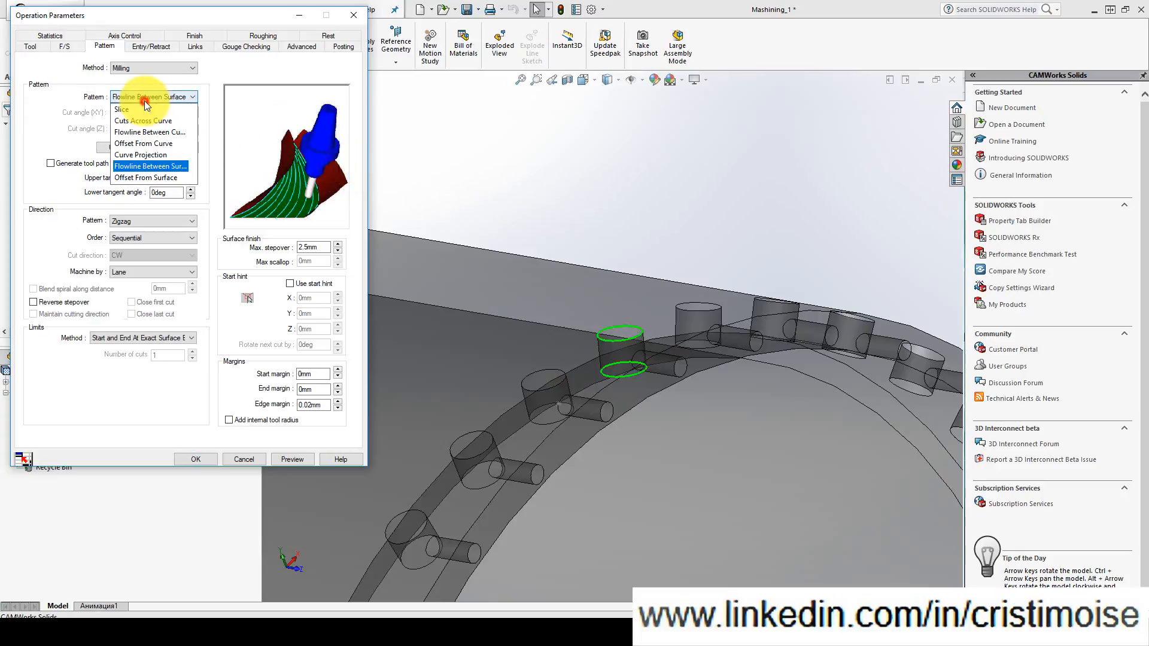
left_click(151, 177)
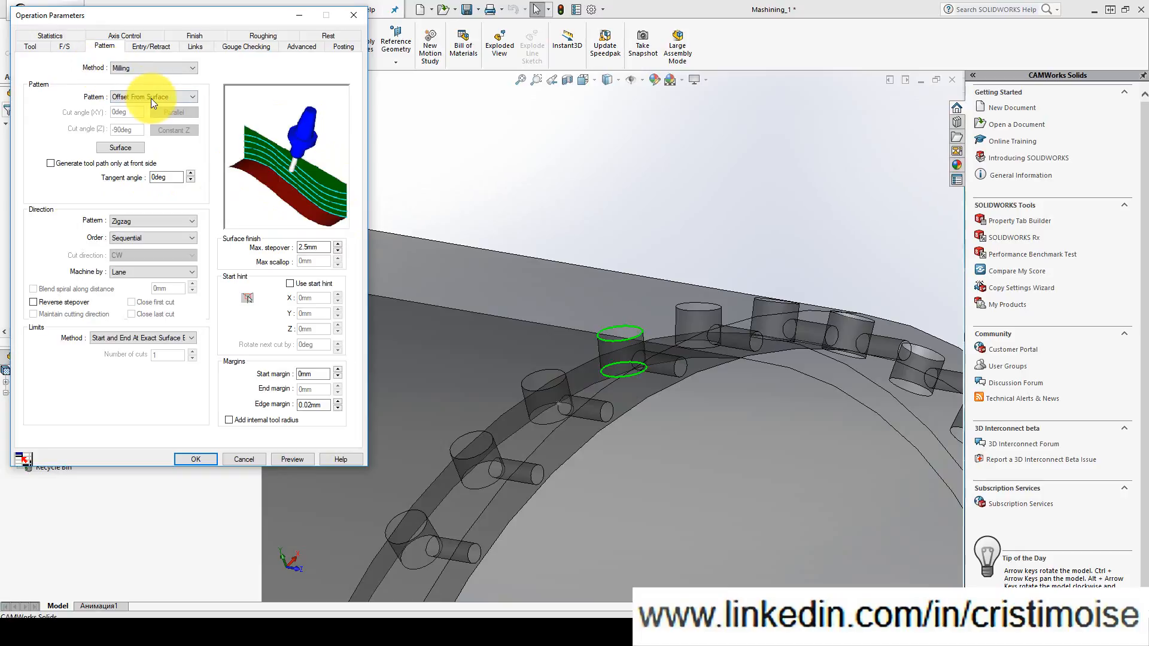
scroll(525, 269, "down", 5)
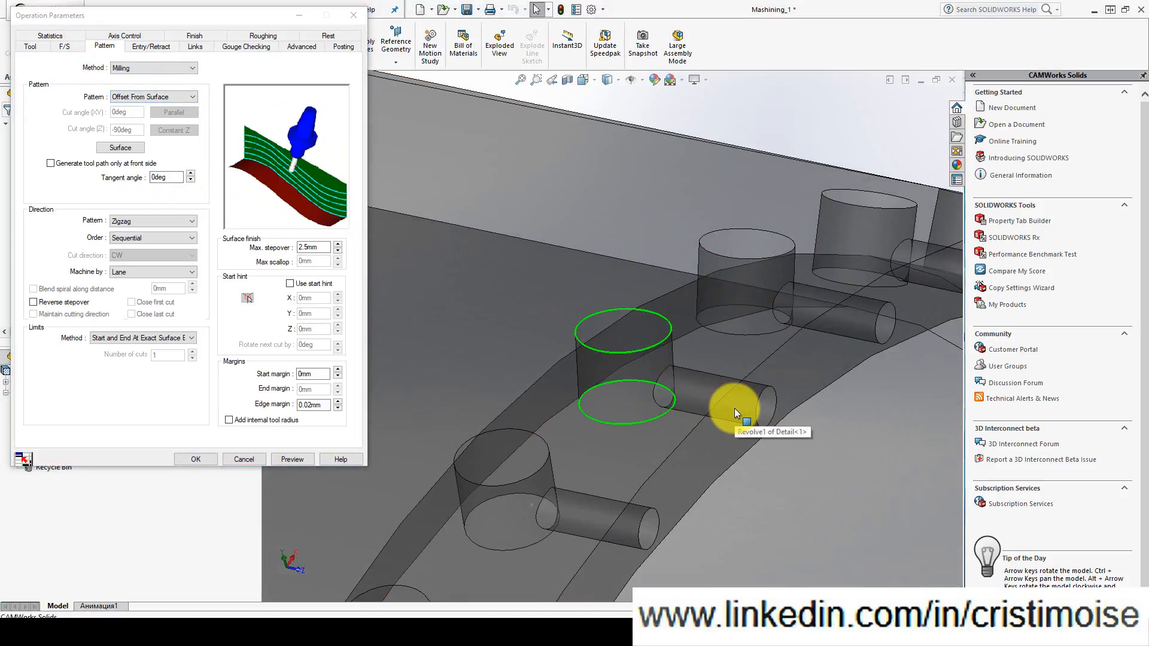
scroll(734, 408, "up", 5)
- Set the toolpath pattern to Offset From Curve, using the lower circular edge of the selected radial hole as the curve
left_click(152, 96)
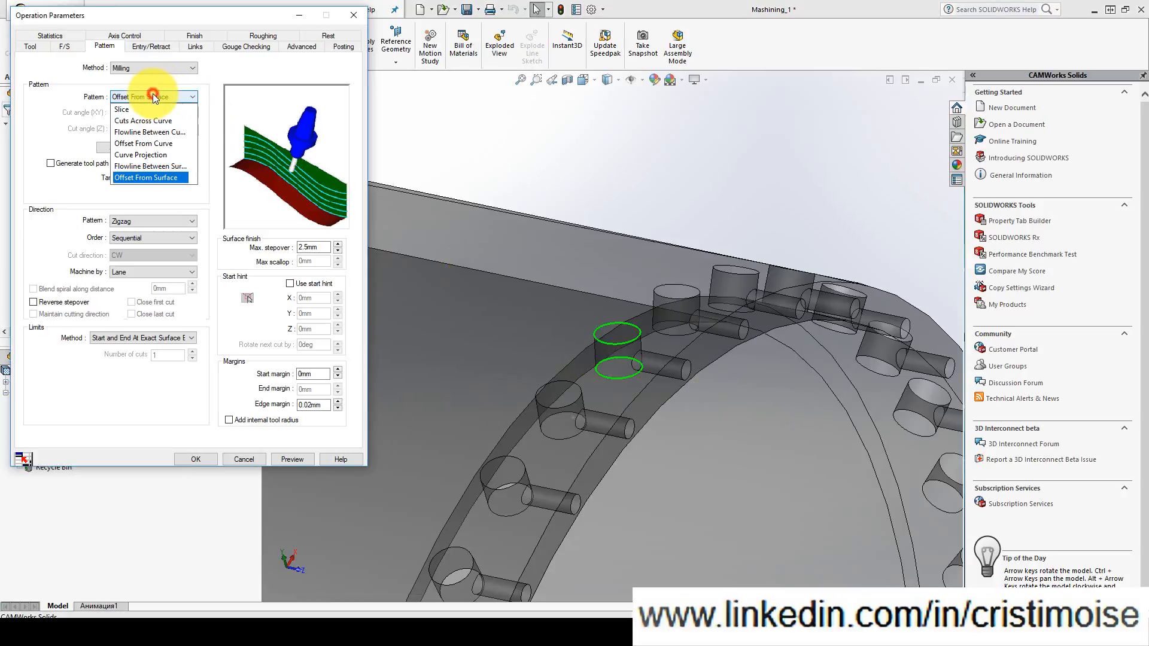
left_click(157, 143)
left_click(465, 169)
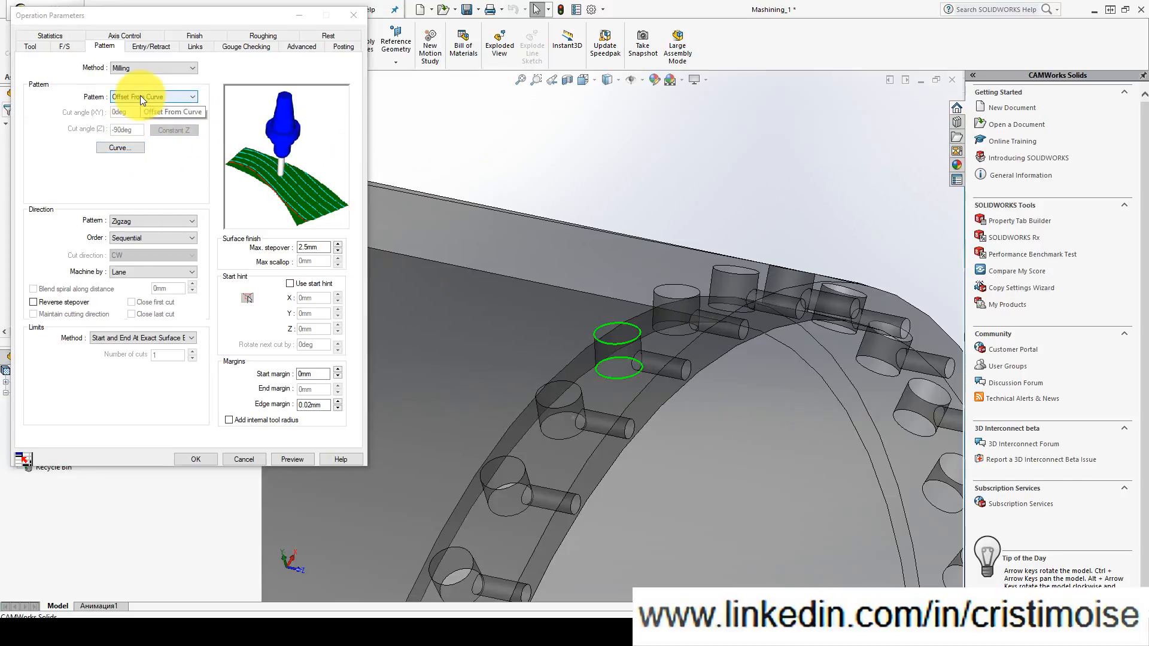
left_click(118, 148)
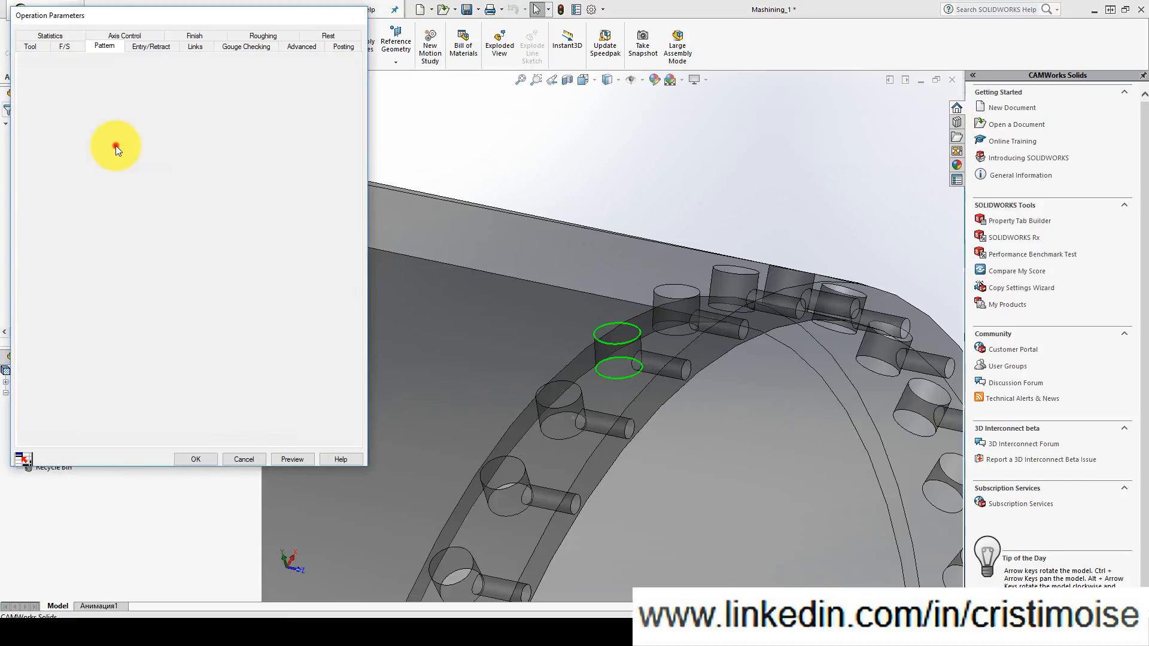
left_click(604, 377)
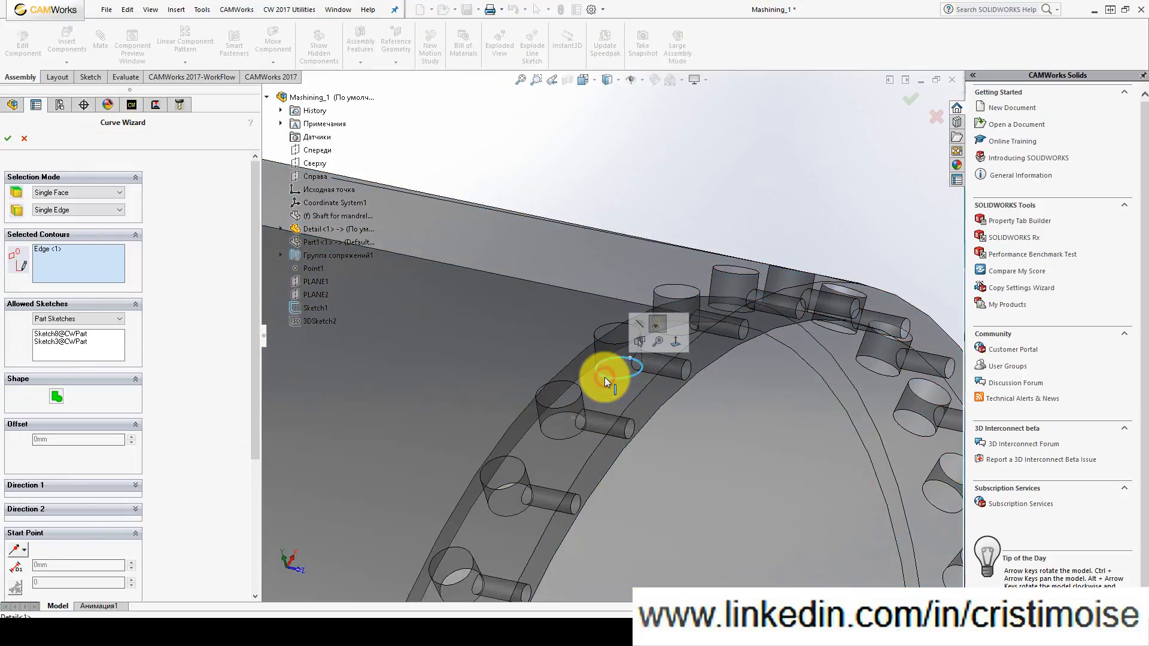
left_click(8, 138)
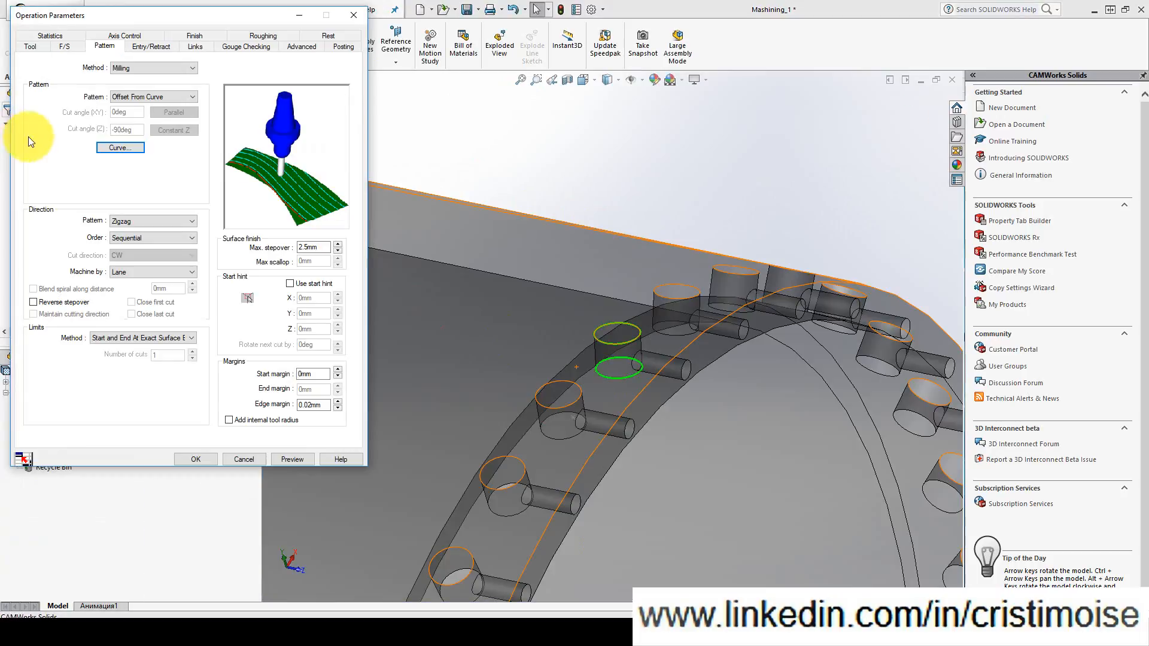
- Set the cutting direction pattern to Spiral and the maximum stepover to 1 mm
left_click(134, 218)
left_click(135, 217)
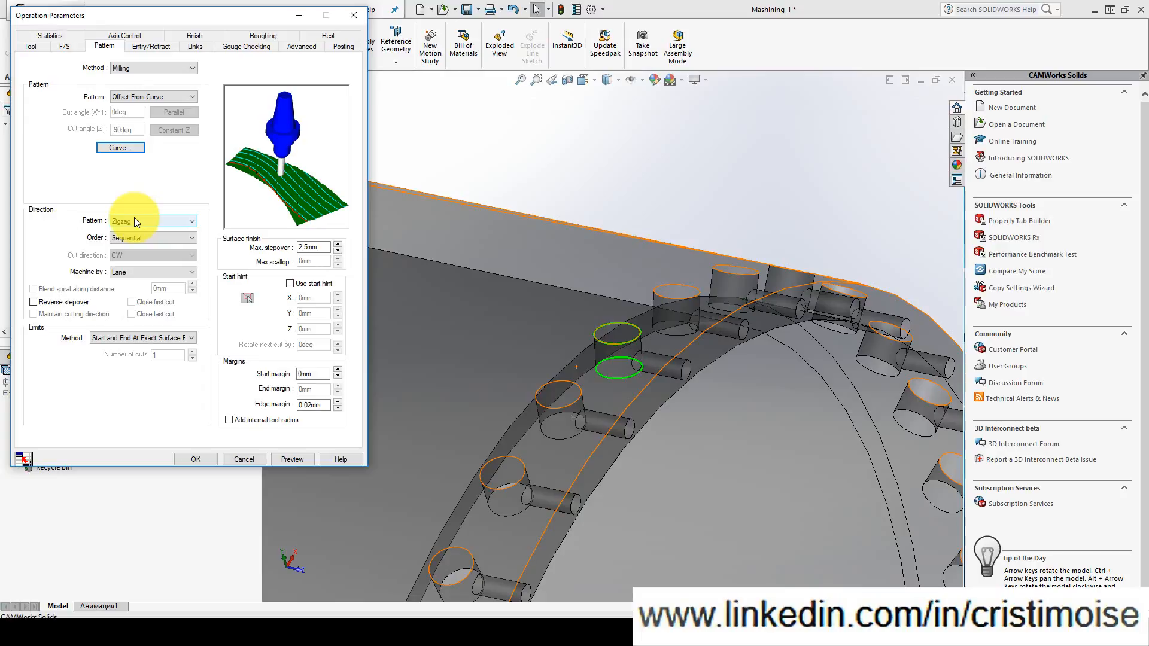
left_click(135, 219)
left_click(132, 232)
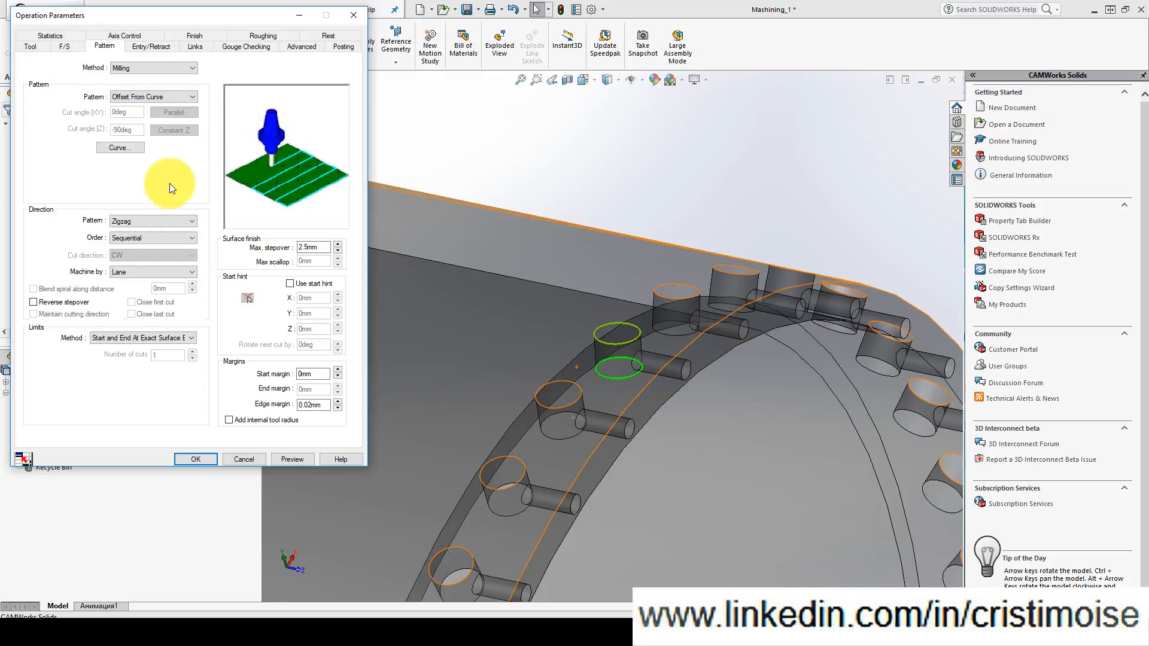
left_click(154, 216)
left_click(138, 254)
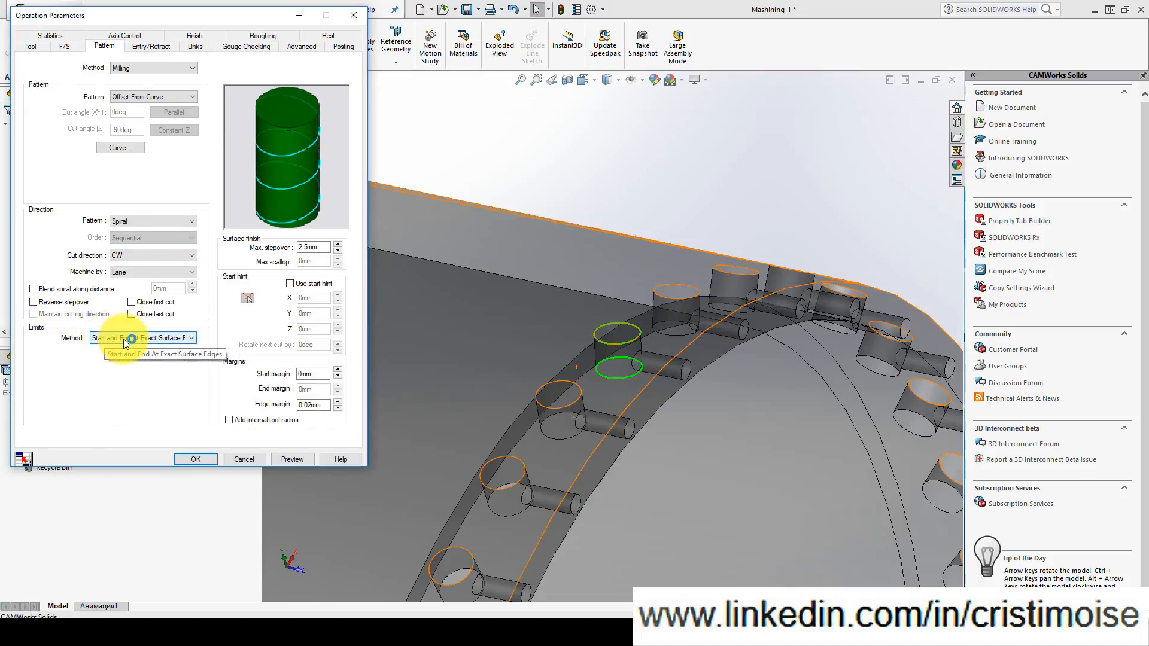
left_click(315, 246)
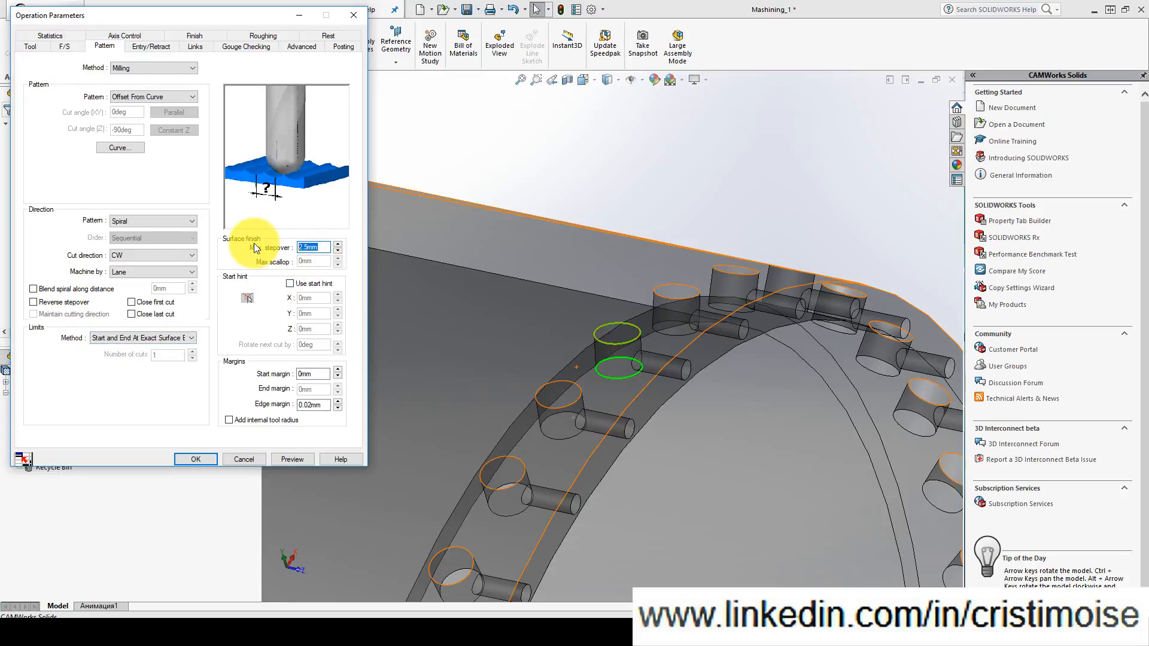
type("1mm")
left_click(533, 135)
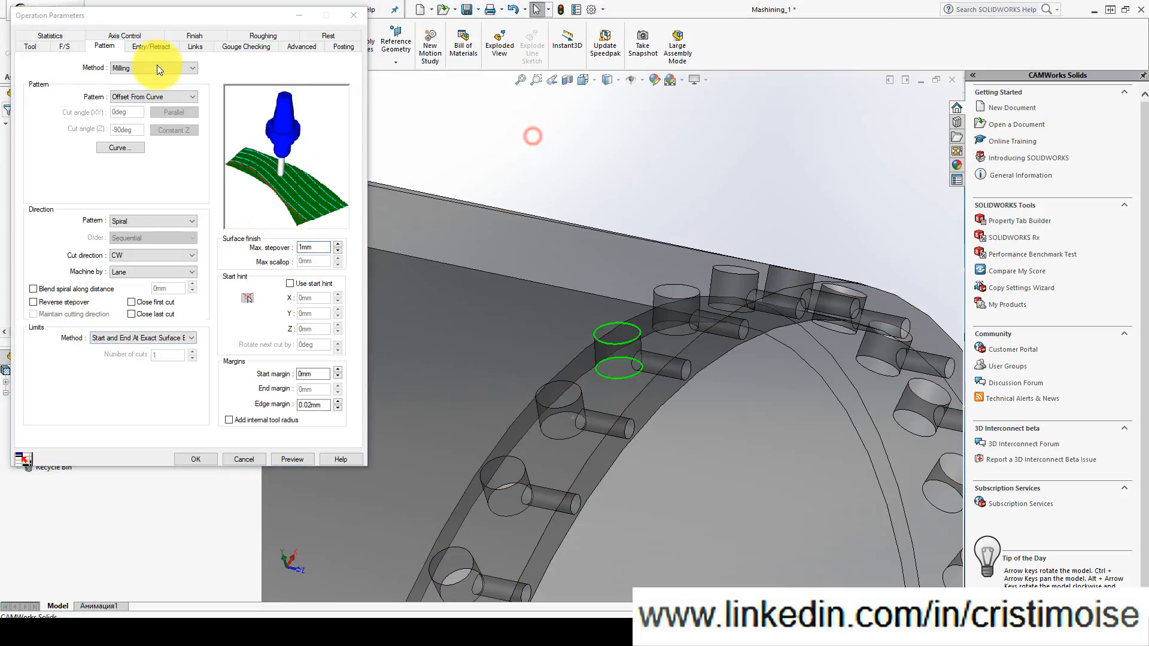
- Review the operation's entry/retract and link settings, and open its axis control settings
left_click(133, 47)
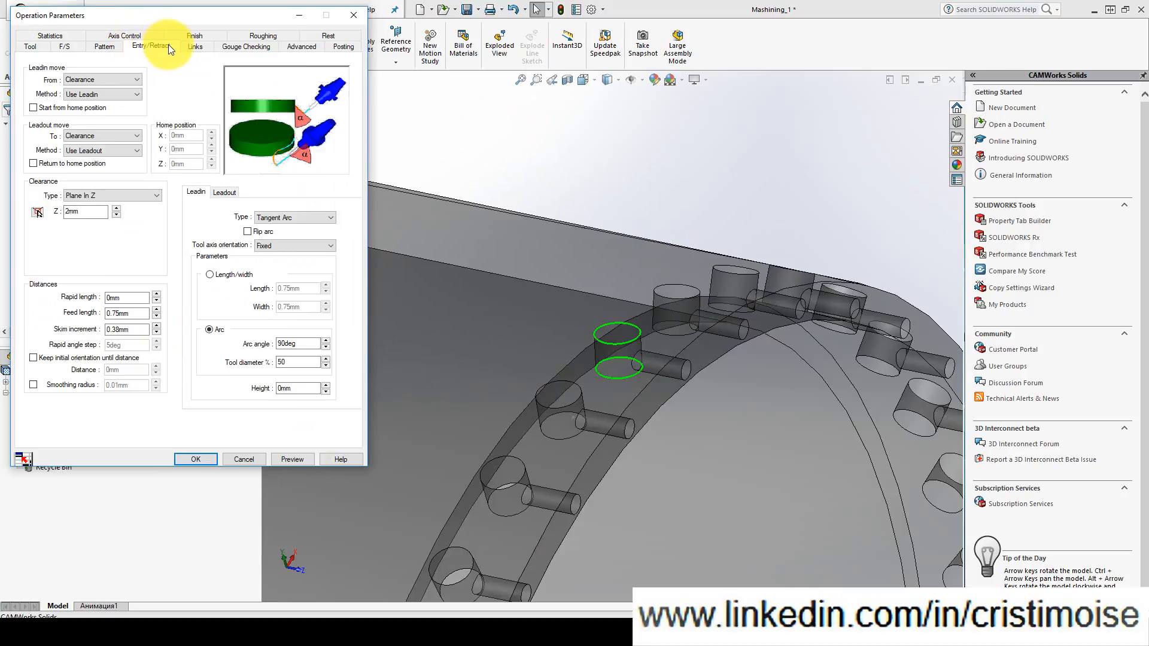
left_click(197, 45)
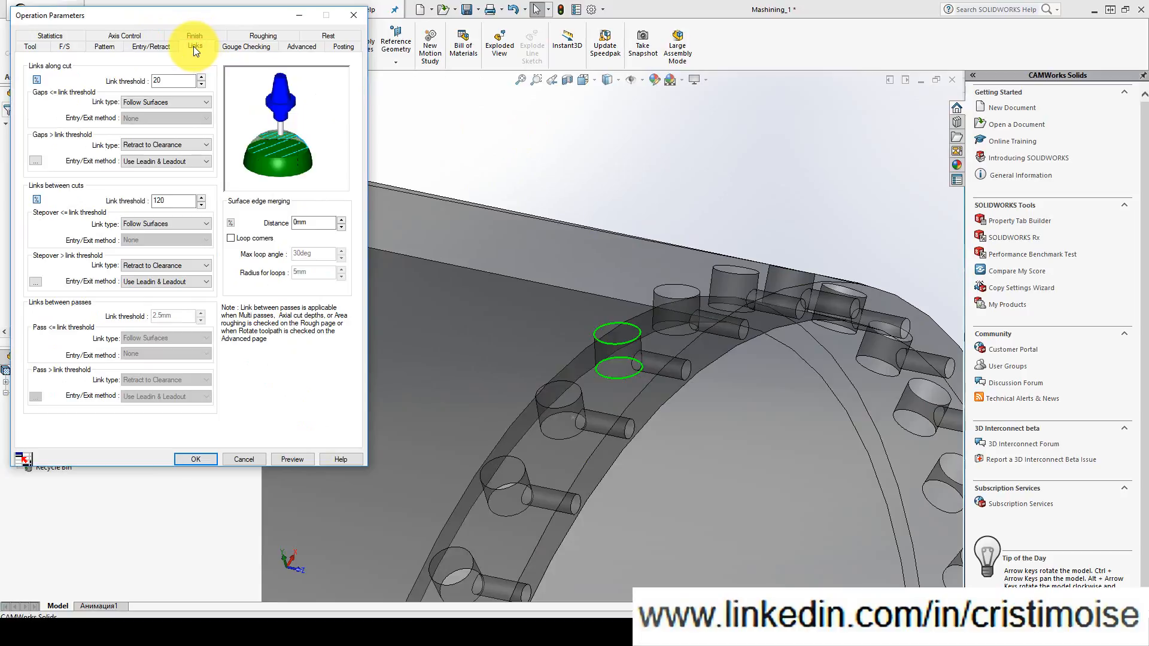
left_click(110, 36)
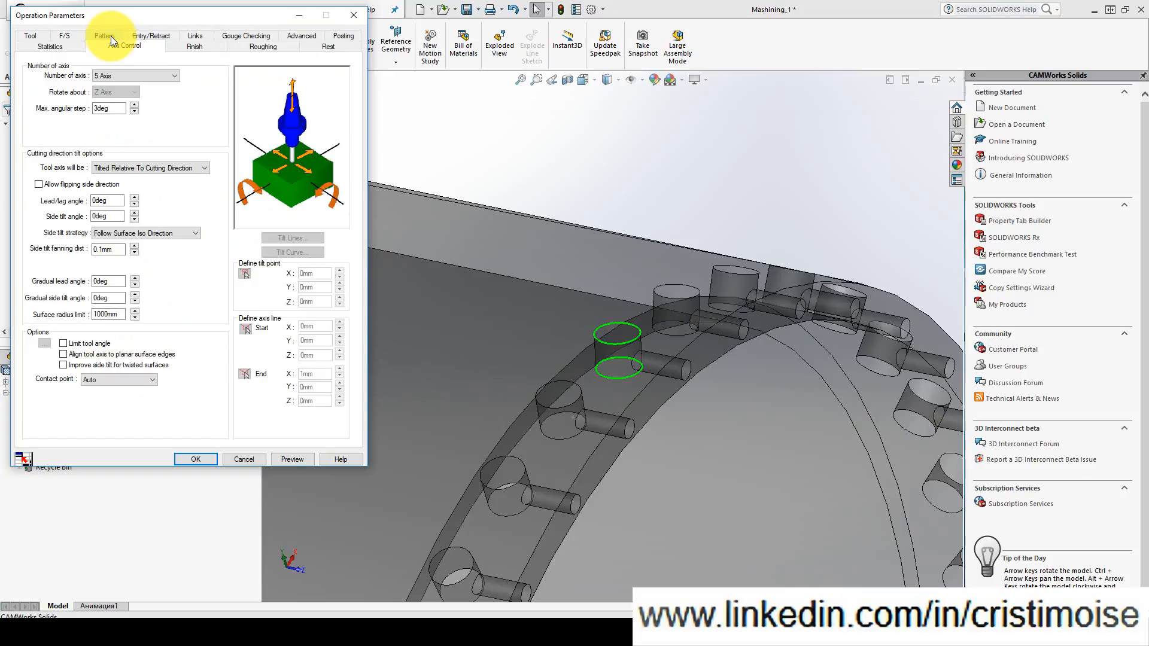
- Preview the spiral toolpath in the selected hole and step through its first move to check the tool's approach
left_click(290, 460)
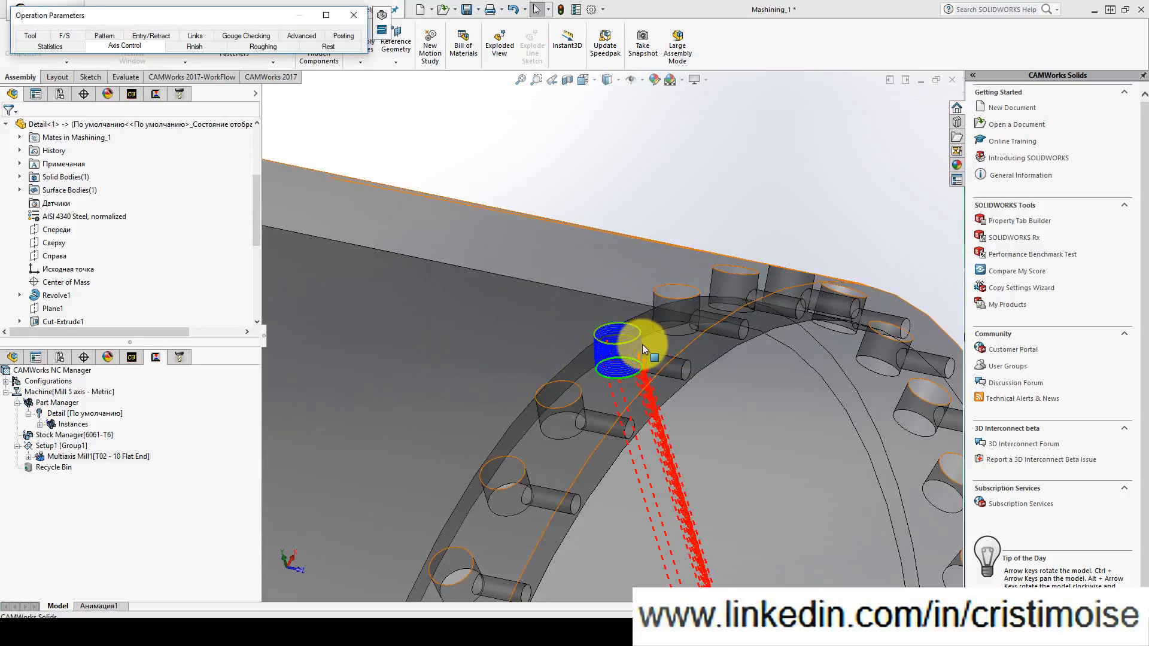
scroll(598, 331, "down", 5)
scroll(599, 332, "up", 5)
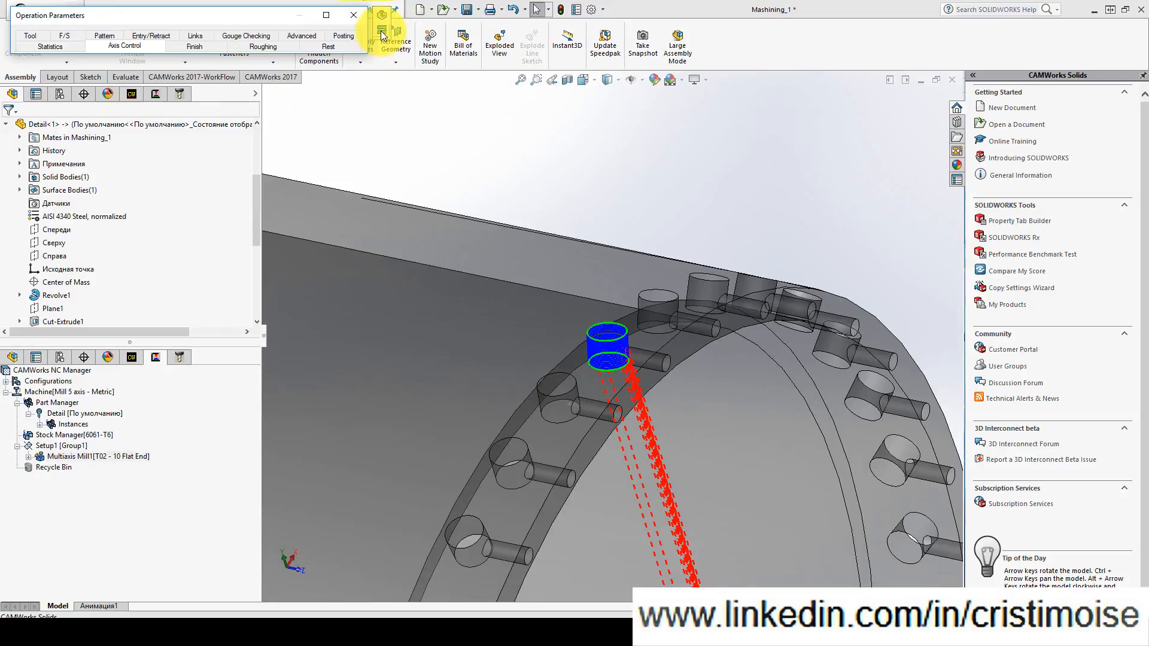
left_click(381, 34)
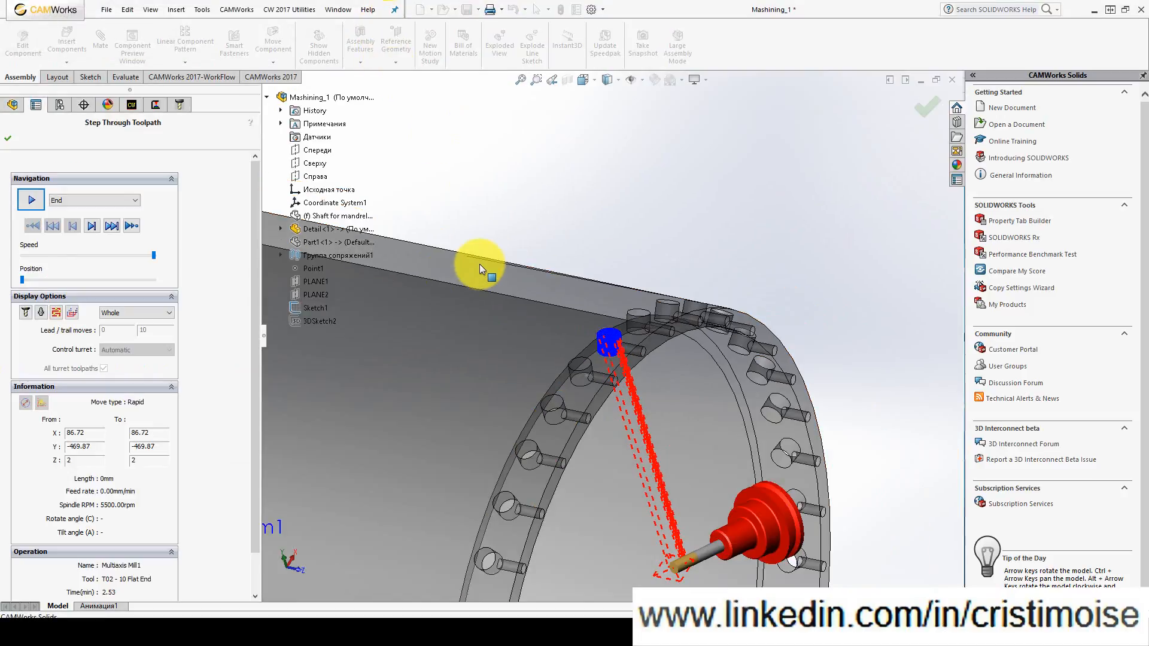
left_click(90, 226)
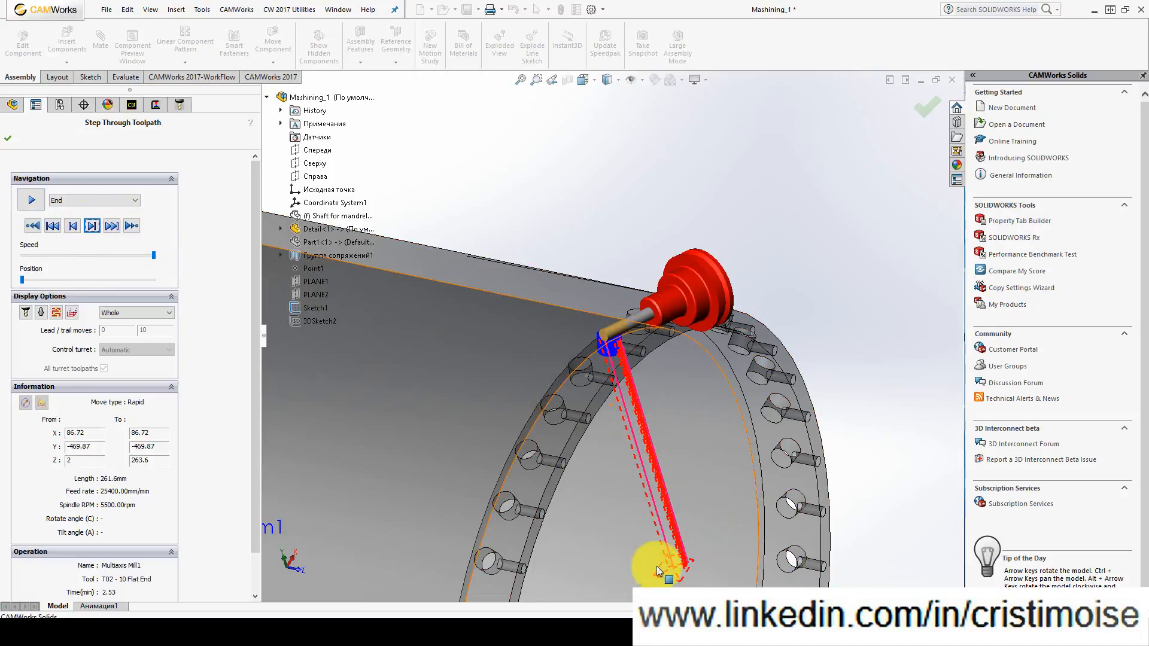
middle_click_drag(594, 451, 637, 302)
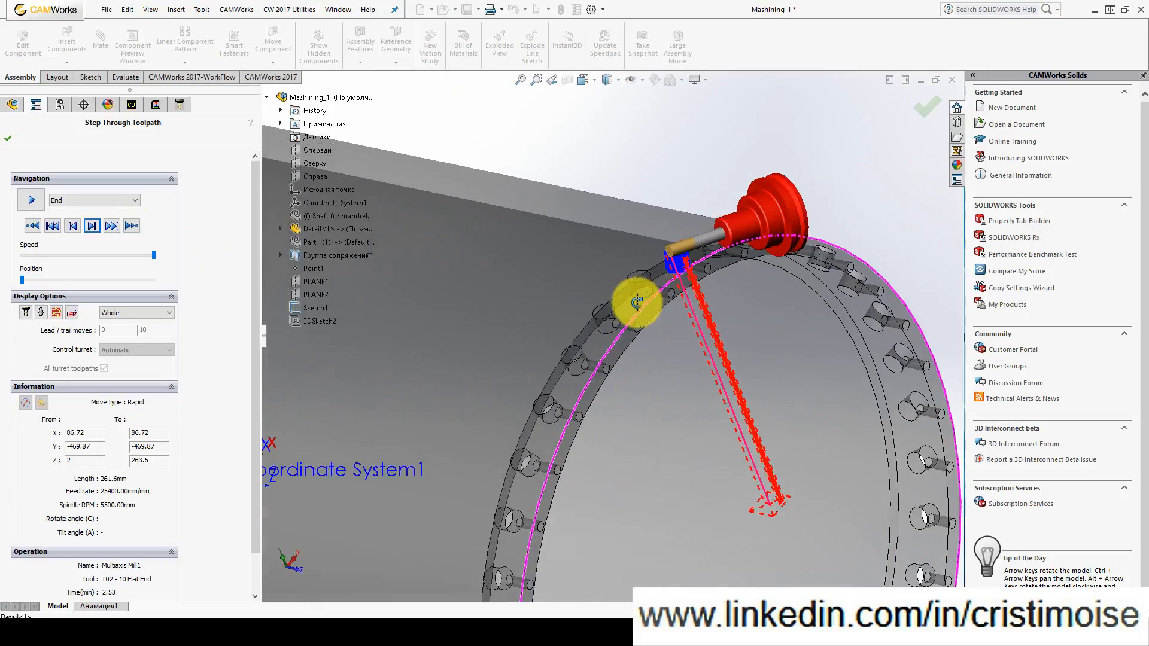
left_click(6, 139)
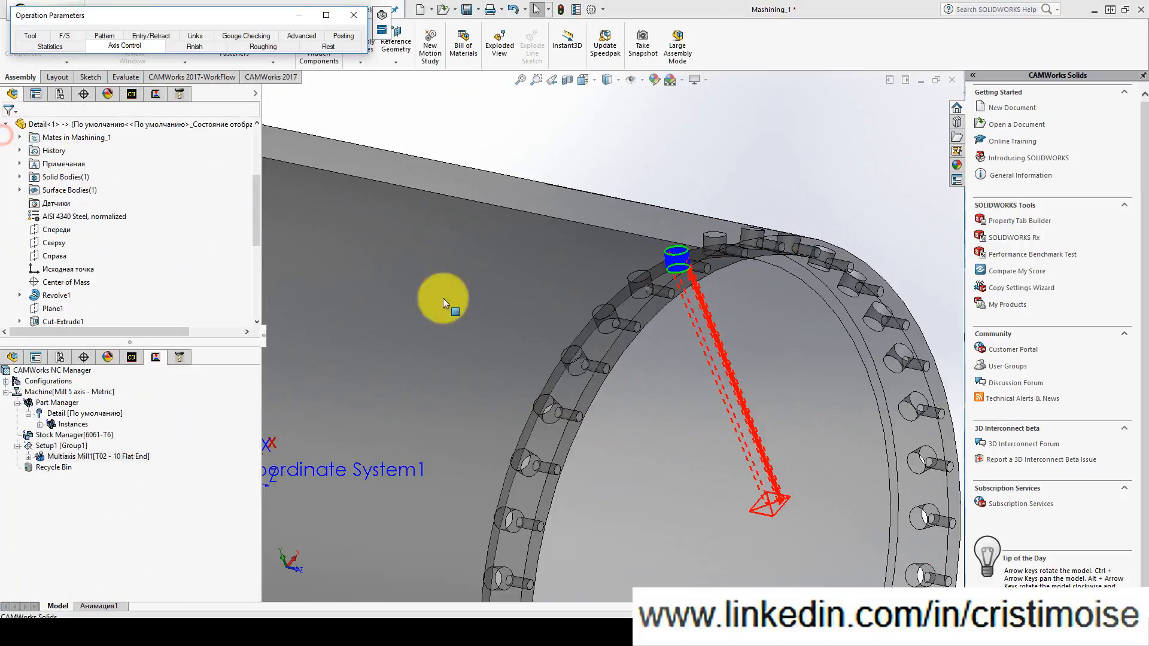
- Set the entry/retract clearance type to Cylinder About Y, matching the coordinate system axis along the cylindrical part
left_click(167, 37)
scroll(634, 352, "up", 3)
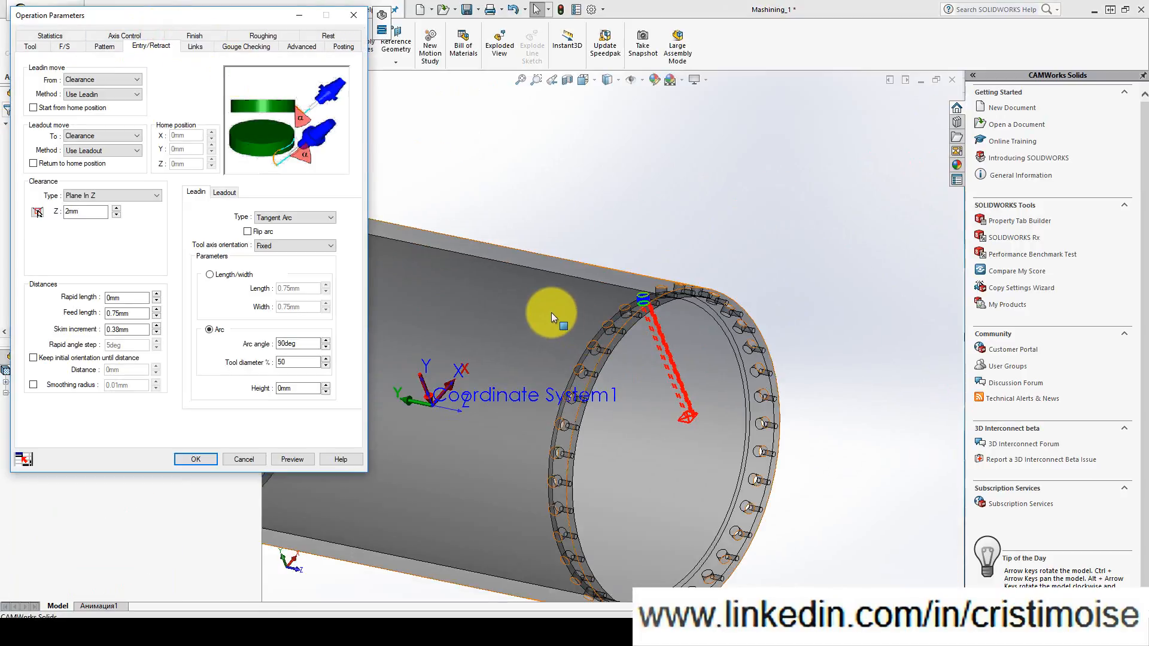
middle_click_drag(565, 339, 760, 319, "ctrl")
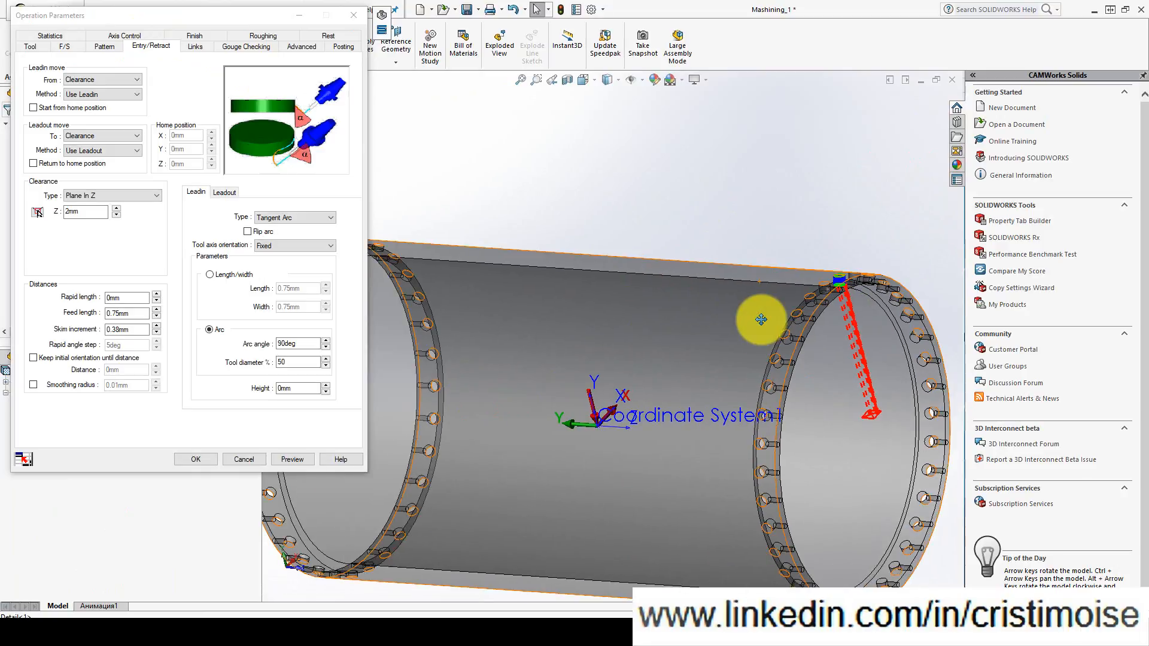
scroll(761, 319, "down", 10)
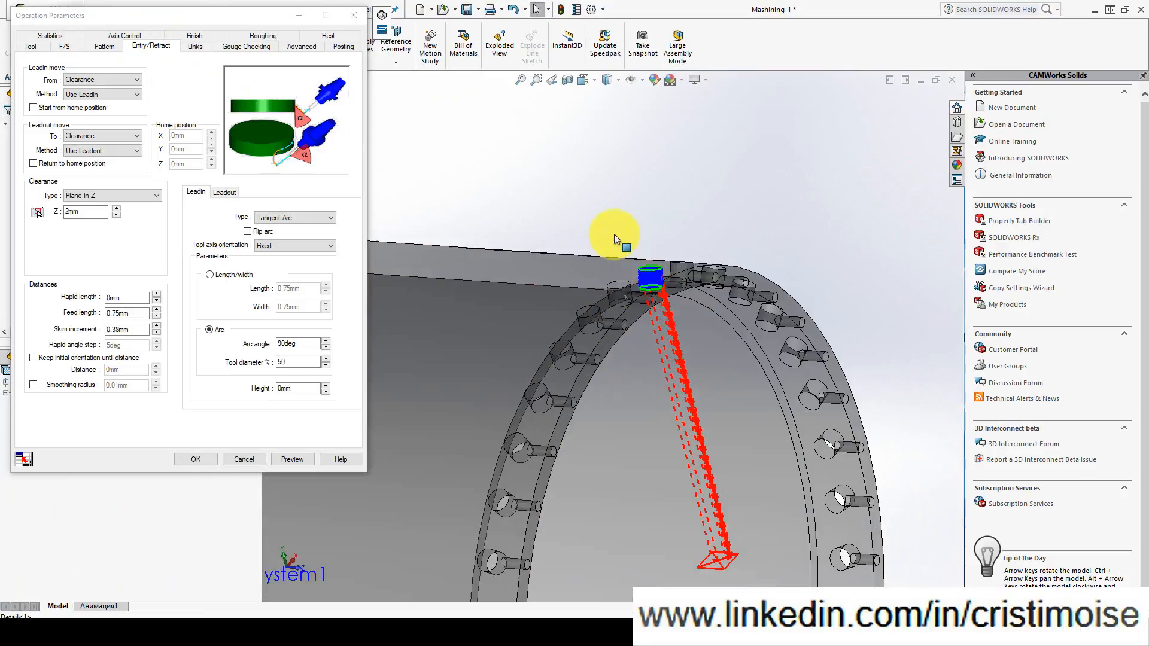
middle_click_drag(658, 318, 652, 339)
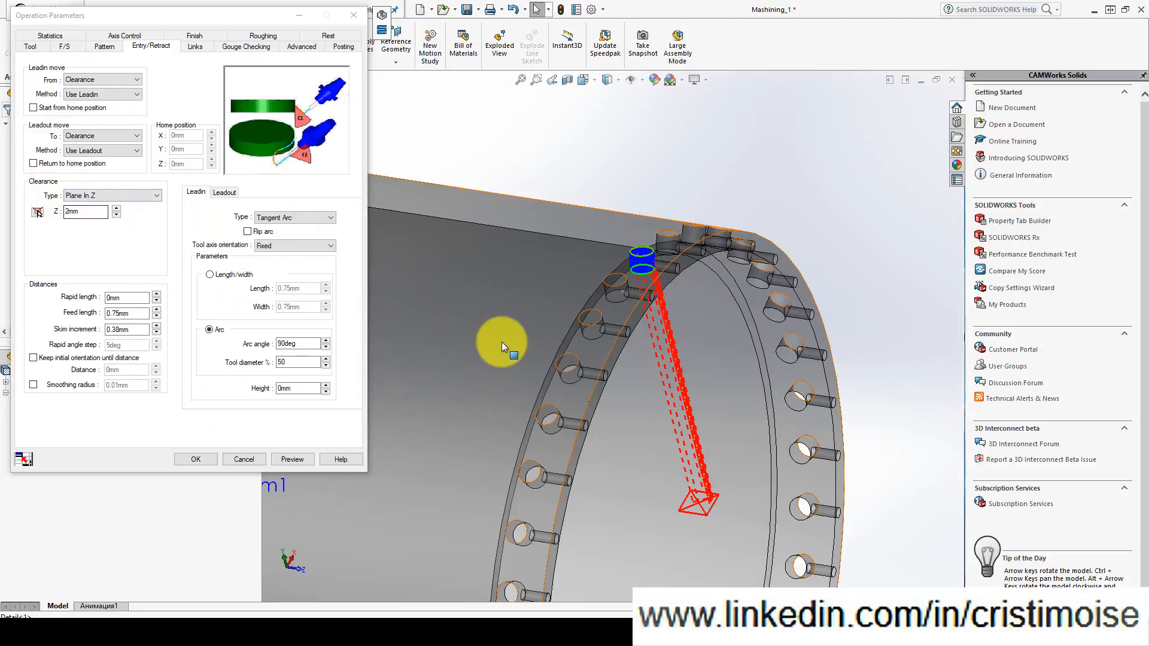
scroll(502, 342, "up", 5)
middle_click_drag(559, 328, 574, 465)
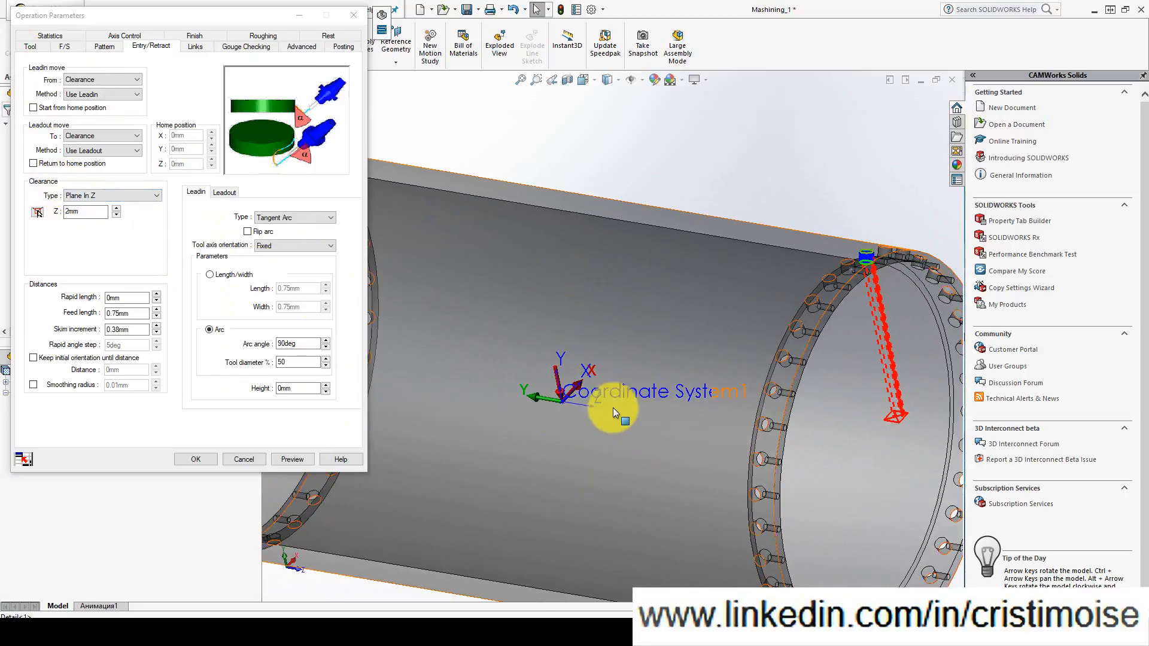
mouse_move(672, 359)
middle_mouse_down()
mouse_move(688, 329)
mouse_move(658, 353)
middle_mouse_up()
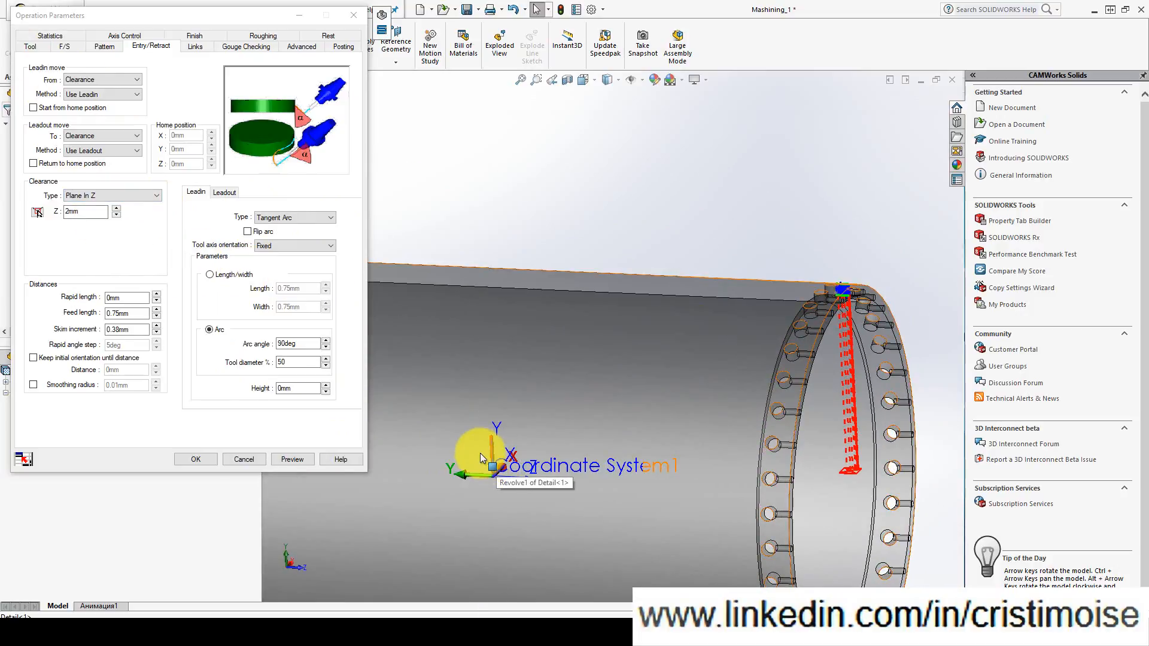
middle_click_drag(579, 425, 536, 437)
left_click(105, 197)
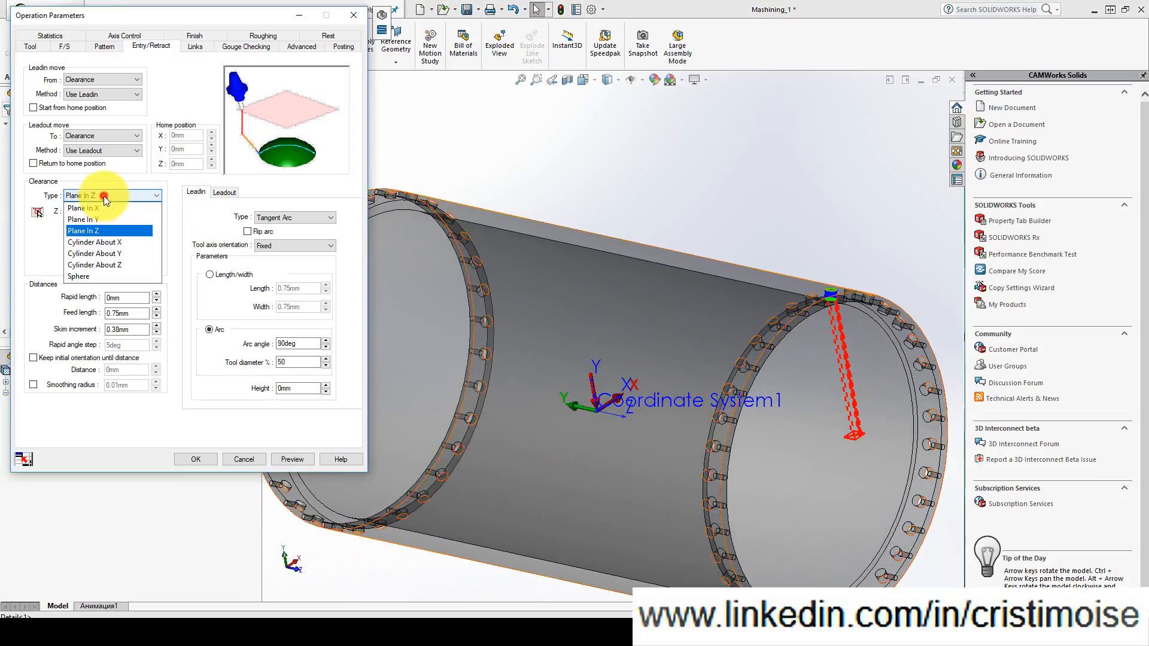
left_click(92, 255)
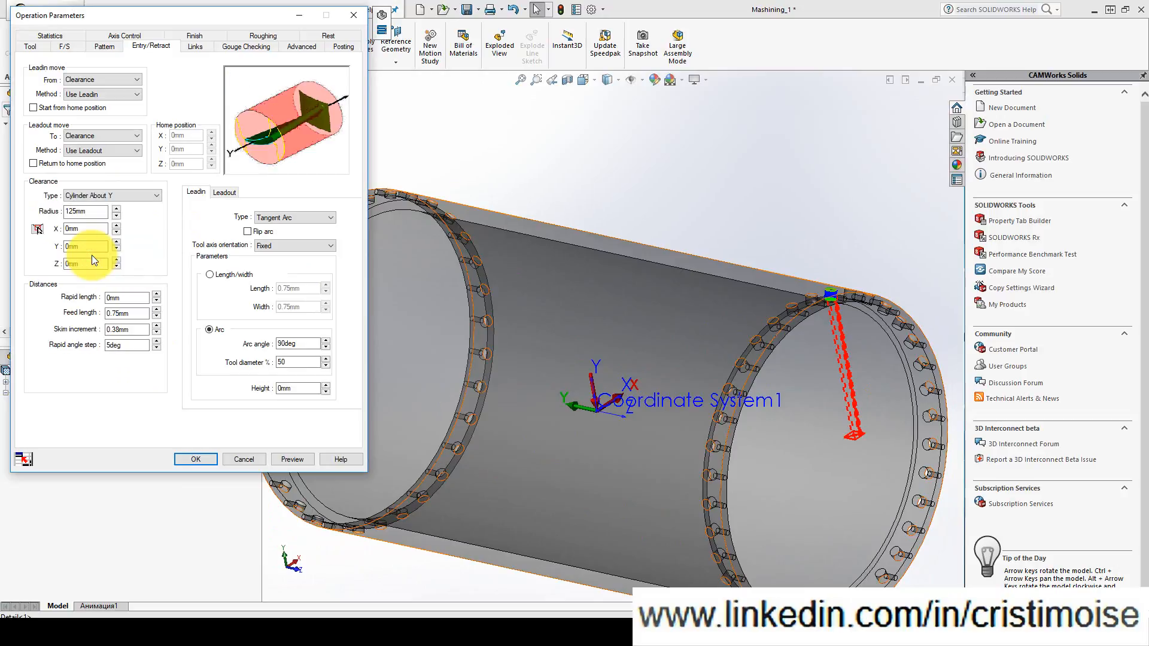
- Set the clearance cylinder radius to 500 mm and preview the retract moves above the hole
left_click_drag(96, 212, 32, 212)
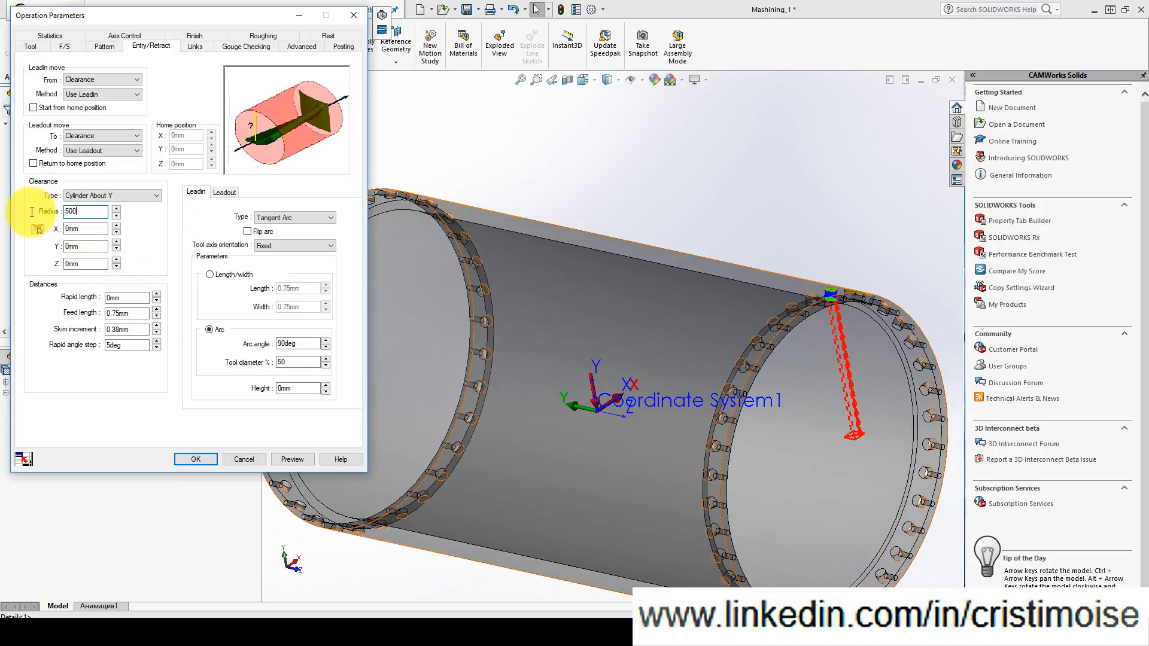
left_click(286, 462)
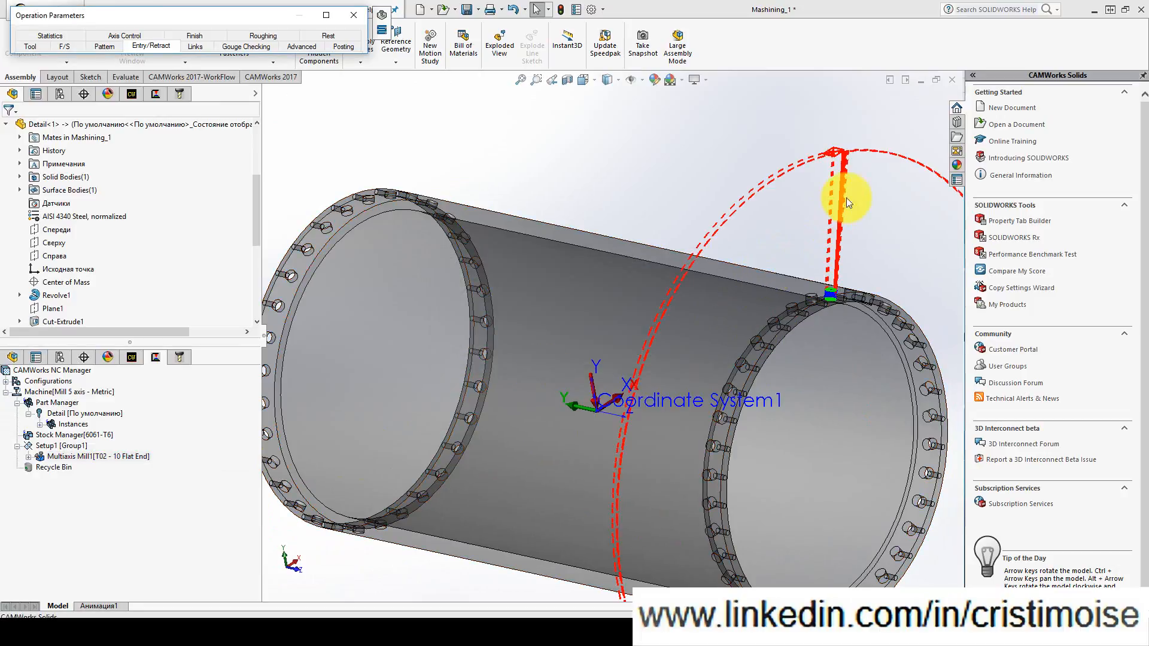
scroll(846, 197, "down", 5)
scroll(676, 317, "up", 3)
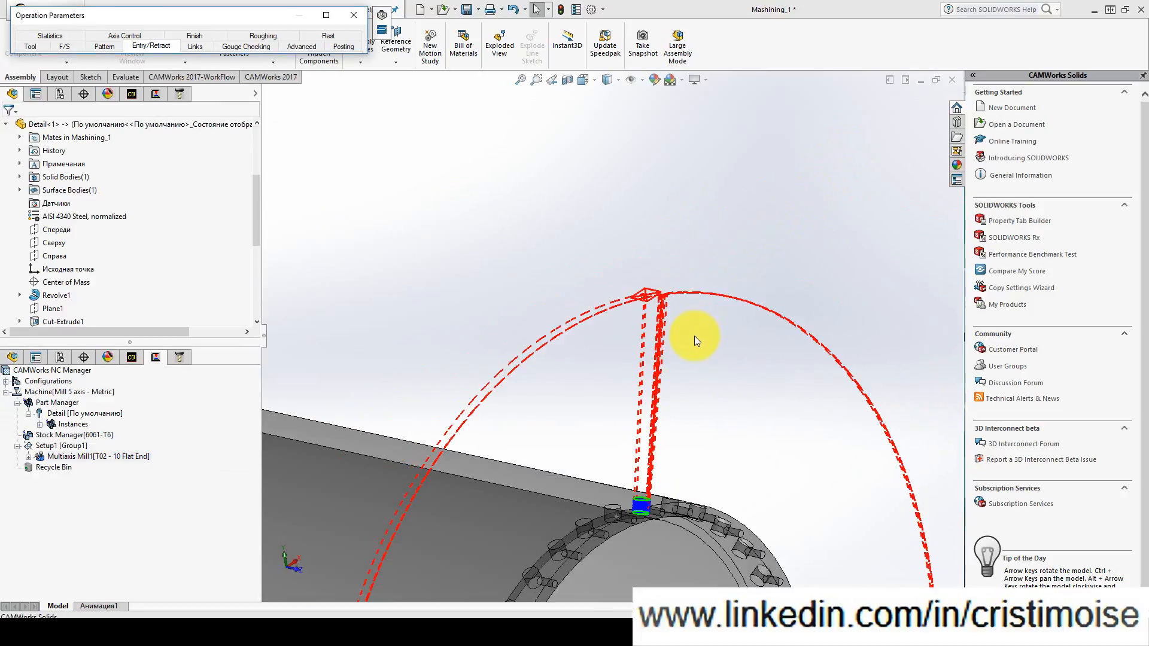
mouse_move(610, 399)
middle_mouse_down()
mouse_move(615, 418)
mouse_move(607, 404)
middle_mouse_up()
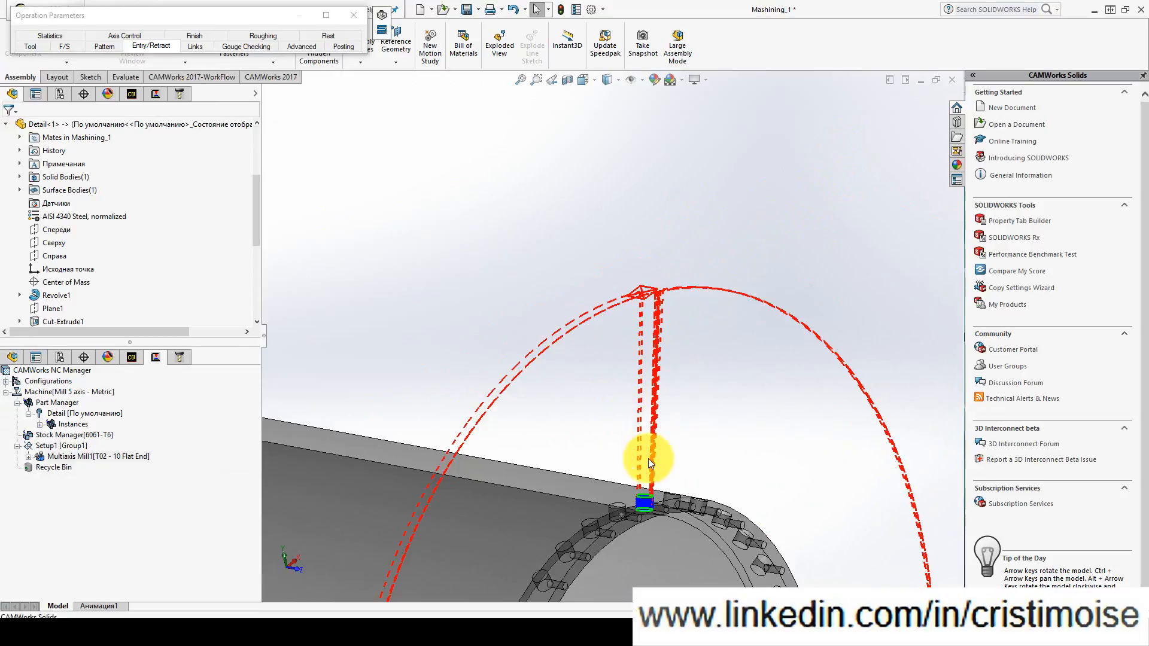
scroll(648, 458, "down", 3)
- Set the clearance cylinder radius to 300 mm and preview the updated toolpath around the flange
left_click(195, 47)
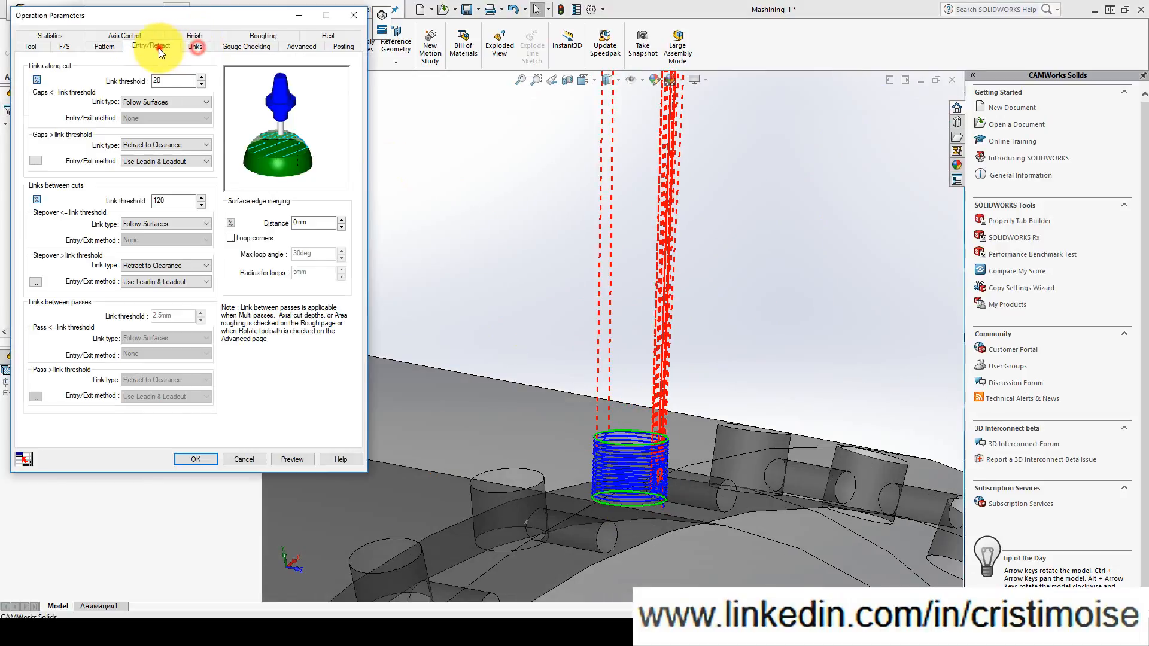
left_click(160, 47)
double_click(85, 212)
type("30")
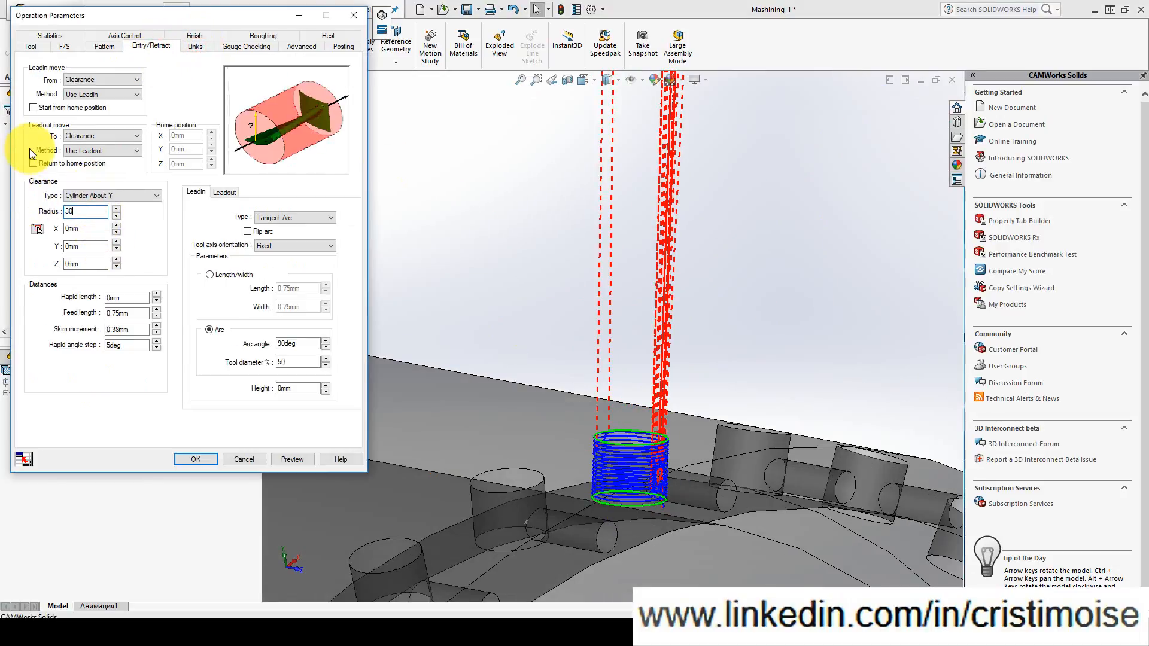
type("0")
left_click(298, 459)
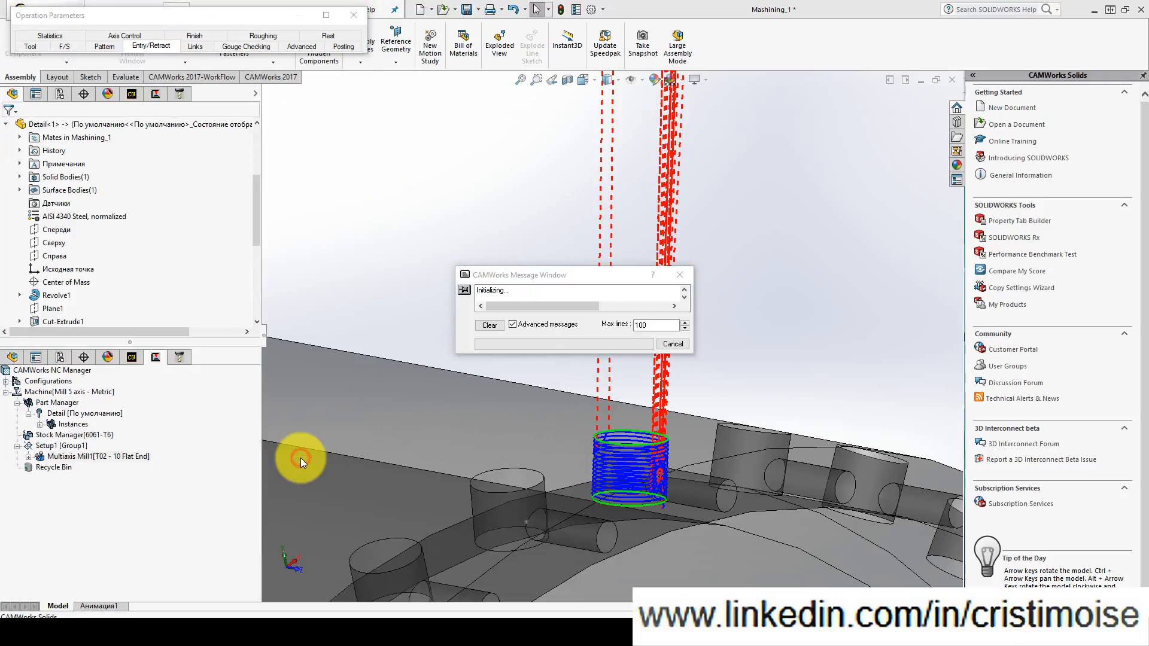
scroll(597, 422, "up", 7)
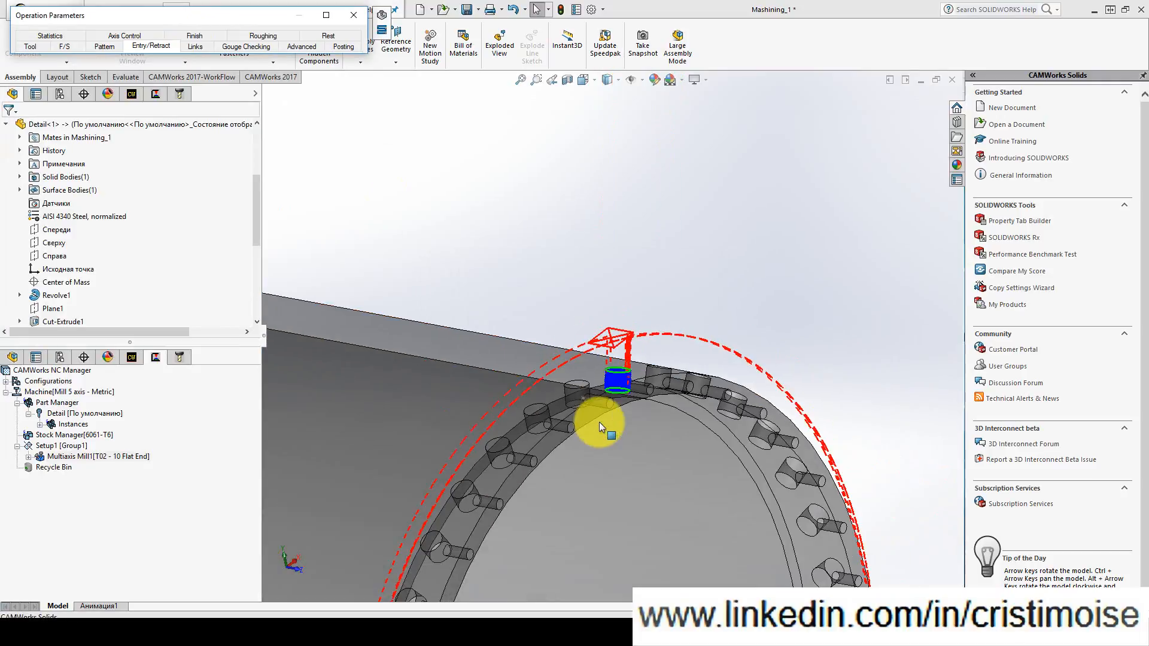
scroll(596, 383, "down", 4)
middle_click_drag(601, 355, 623, 392)
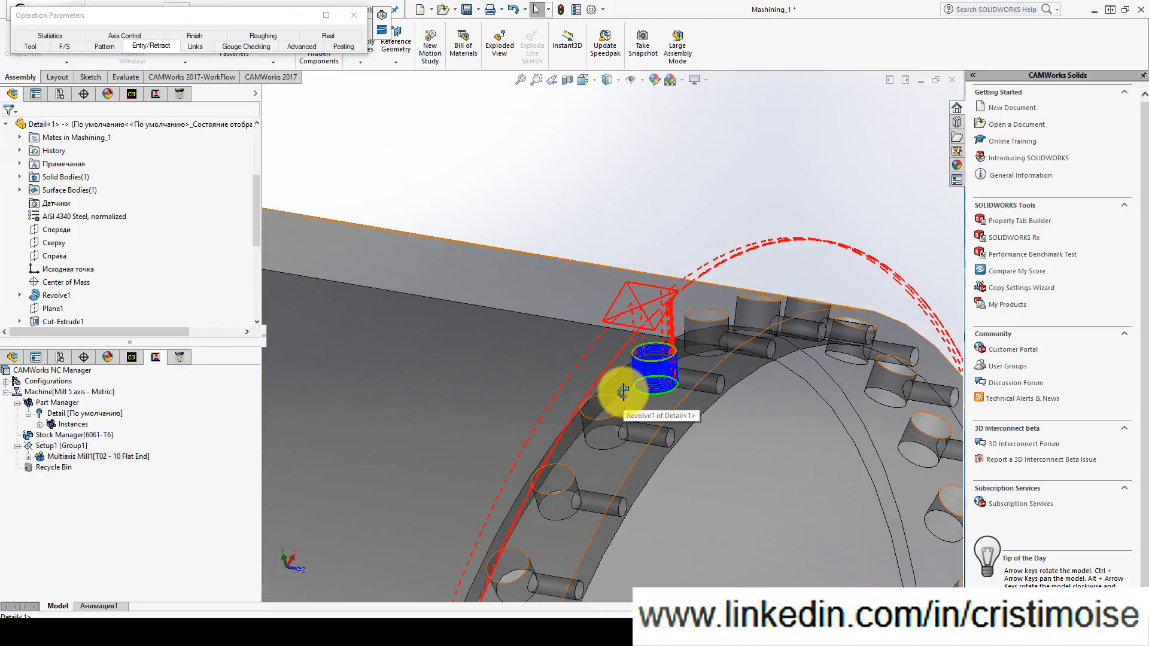
- Set the number of axes to 5 Axis in the operation's axis control settings
left_click(127, 35)
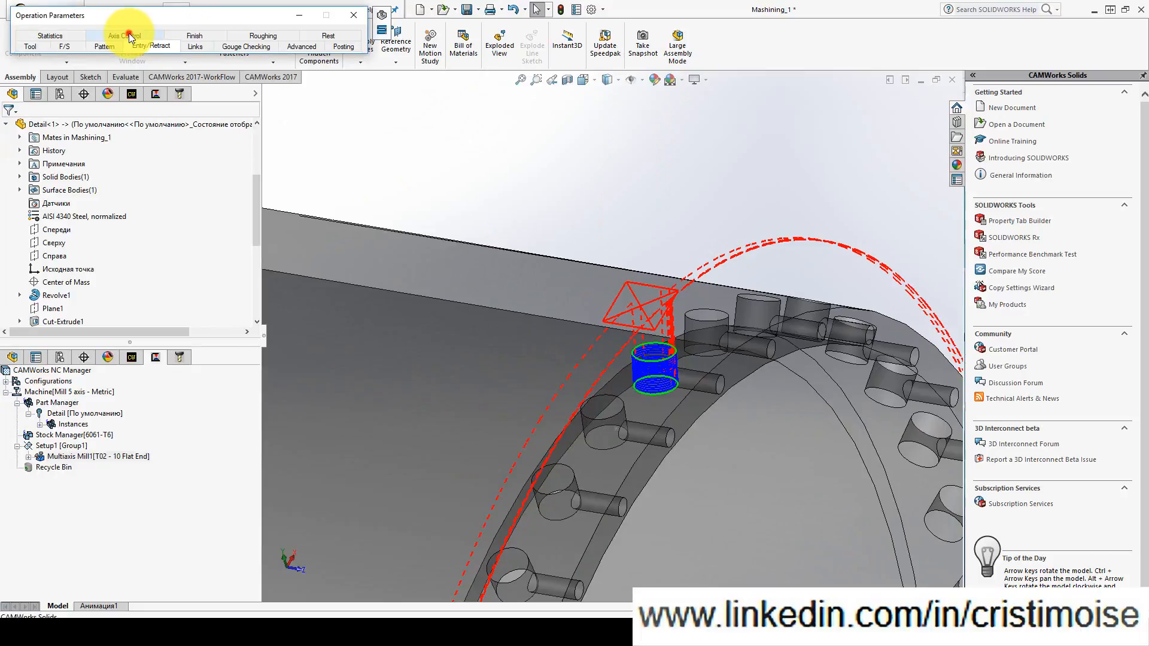
left_click_drag(179, 16, 298, 73)
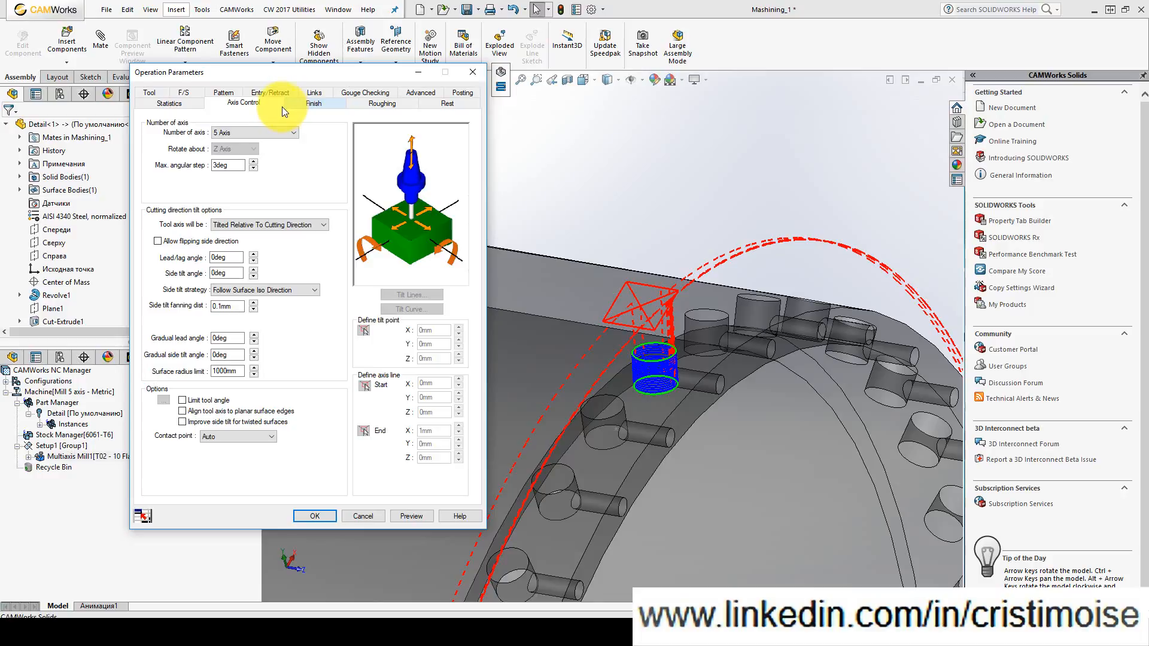
left_click(259, 130)
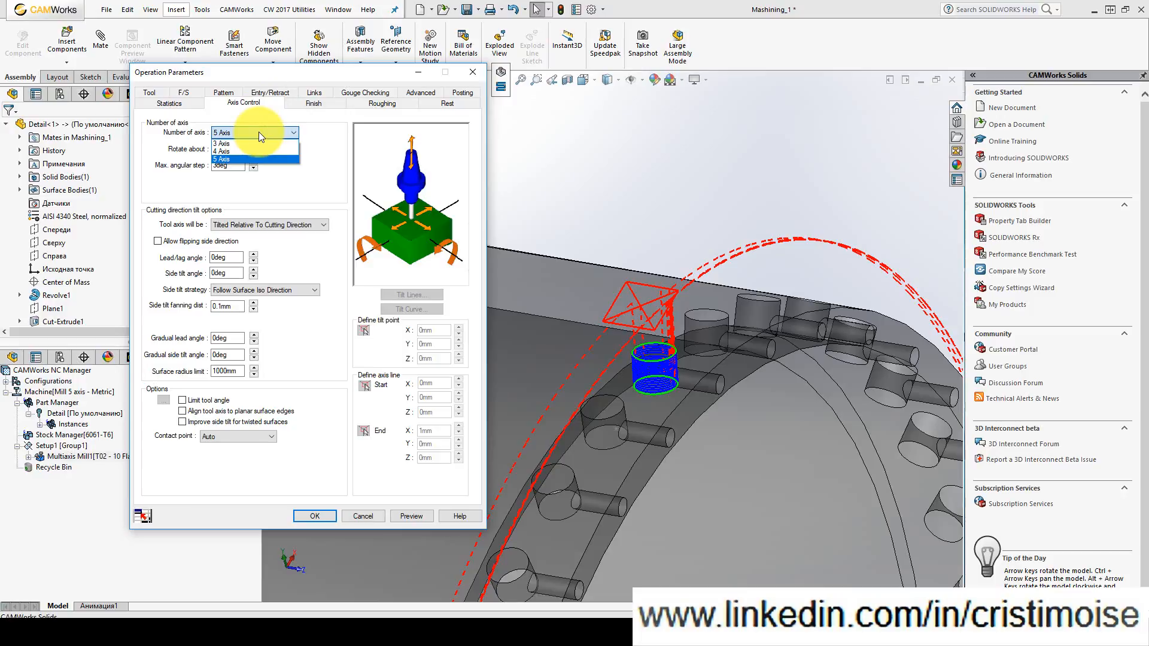
left_click(226, 159)
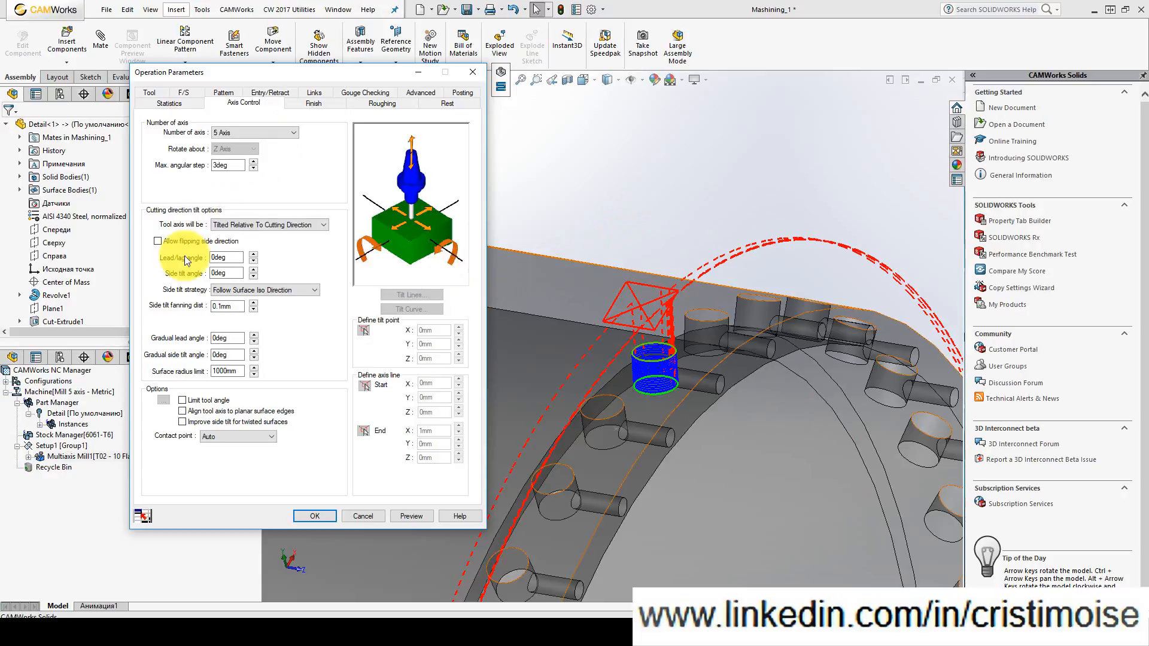
- Set the side tilt angle to -90 degrees, preview the toolpath and check the tool's orientation in the toolpath simulation
left_click(222, 273)
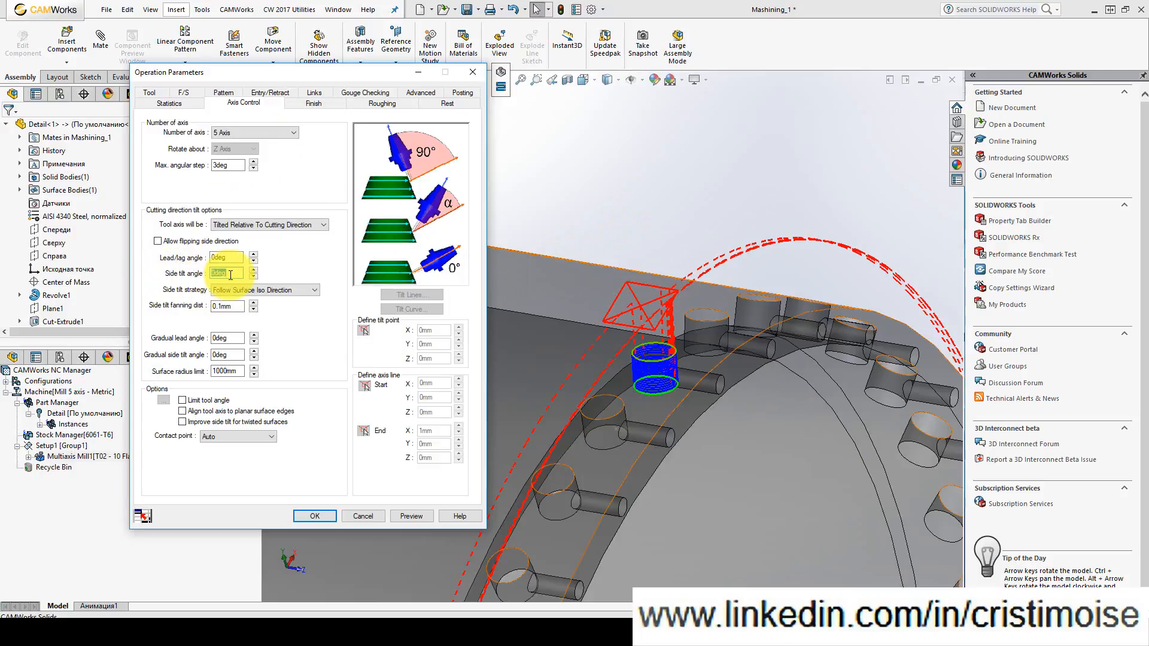
left_click(412, 515)
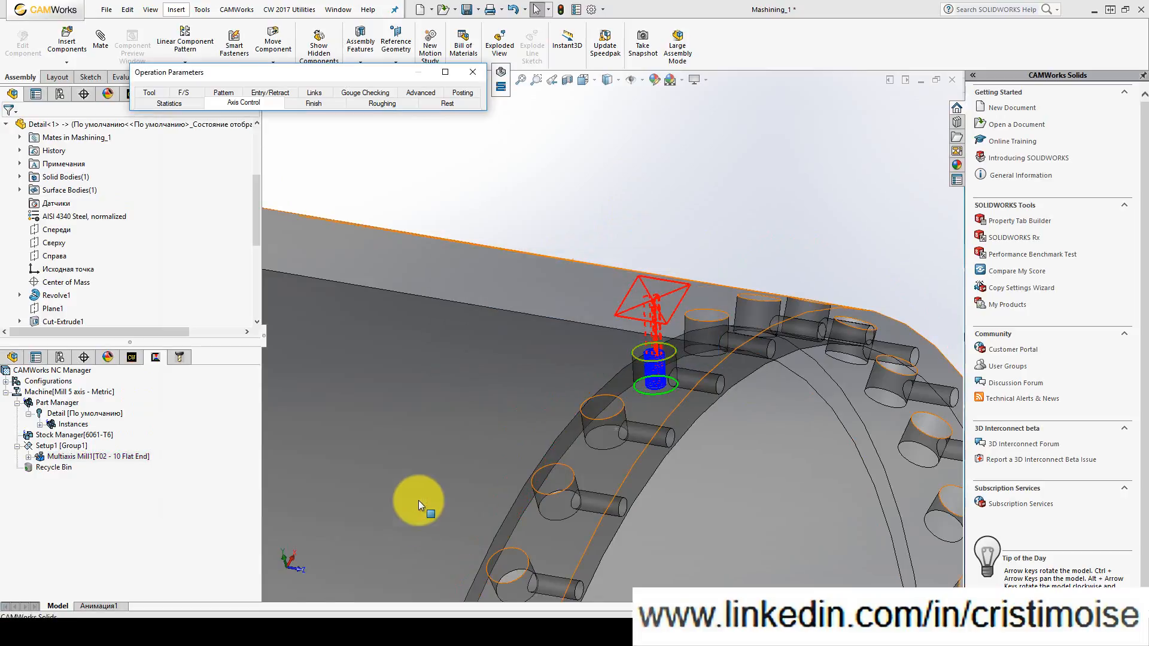
scroll(628, 316, "down", 3)
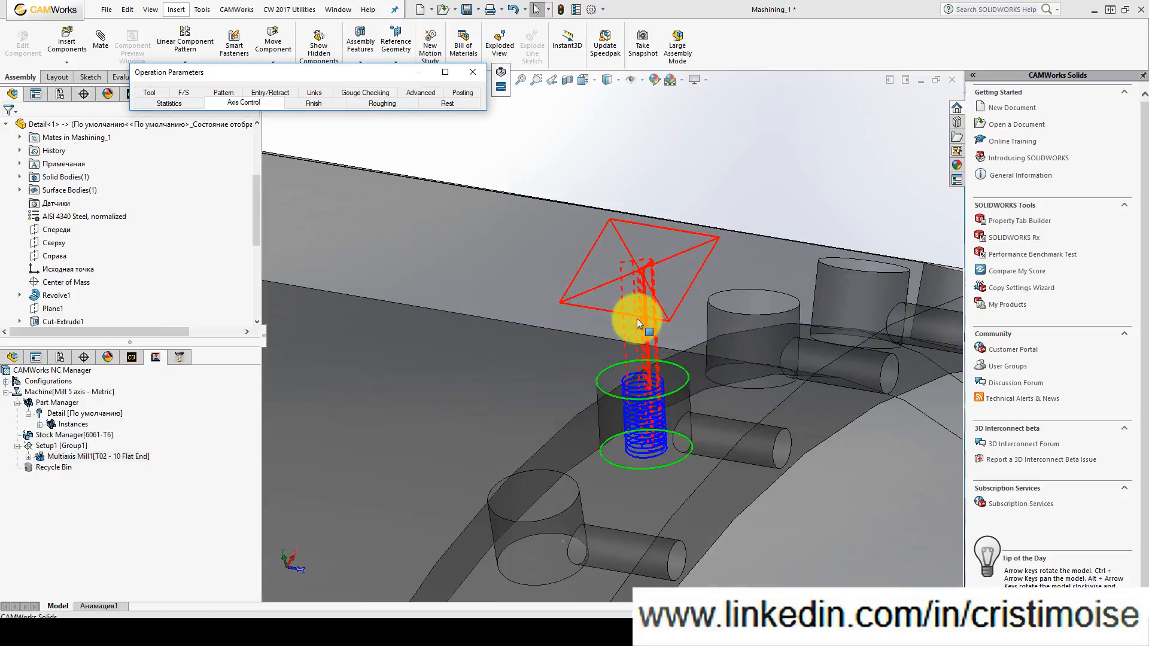
left_click(500, 89)
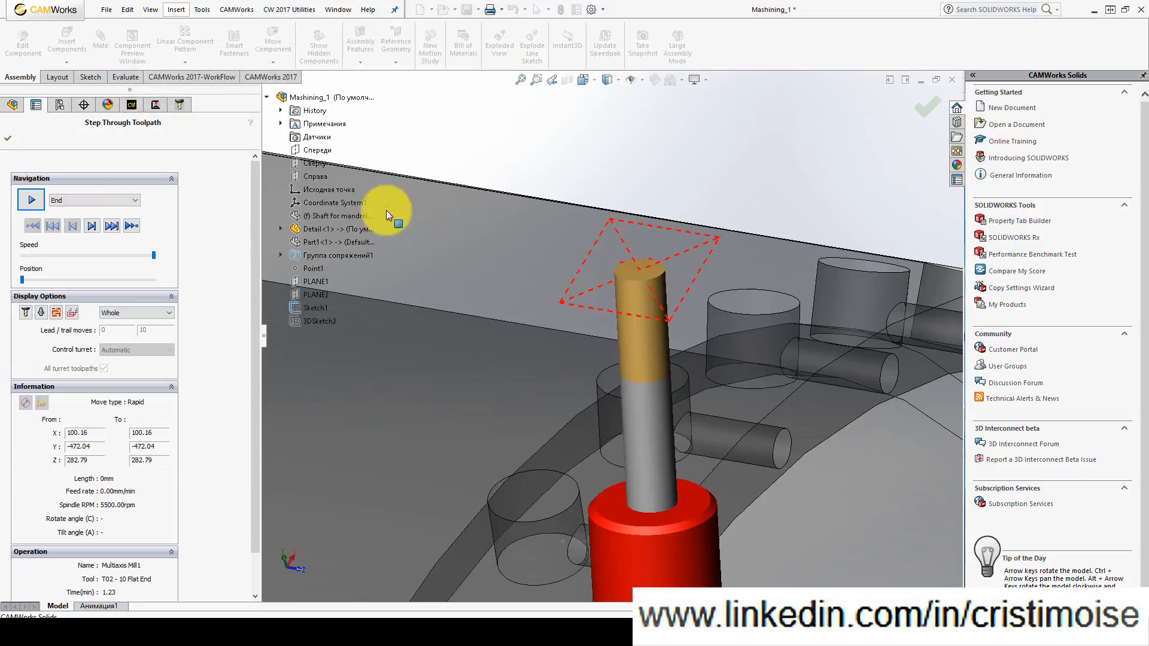
middle_click_drag(394, 361, 570, 373)
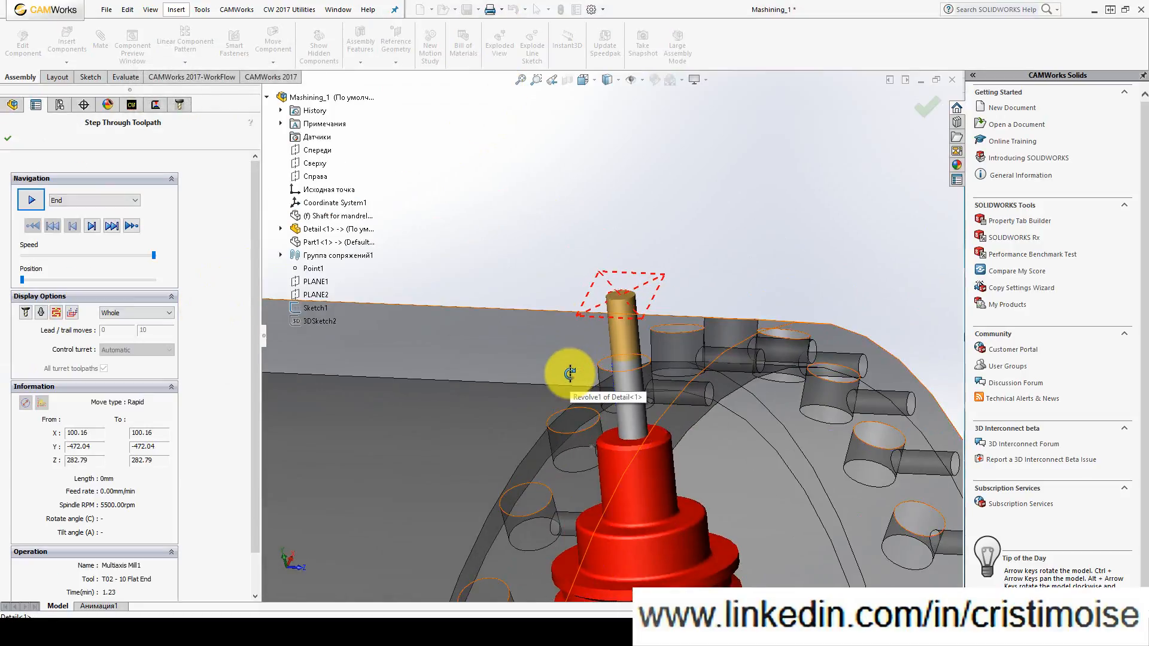
left_click(8, 138)
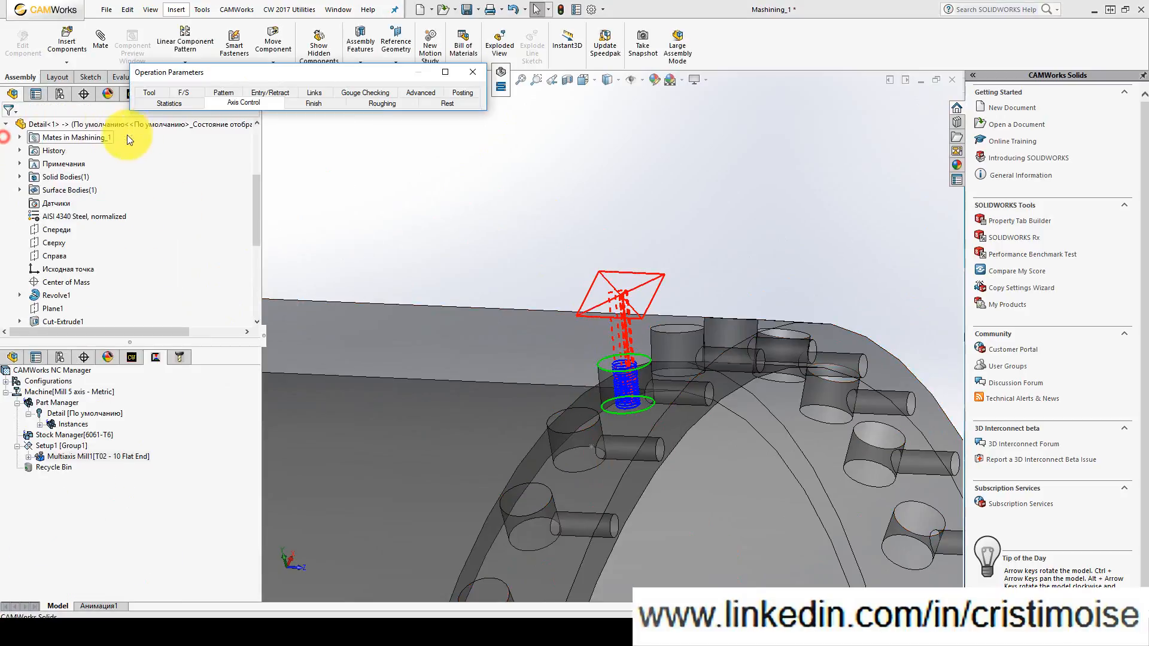
- Set the side tilt angle to 90 degrees in the axis control settings
left_click(243, 103)
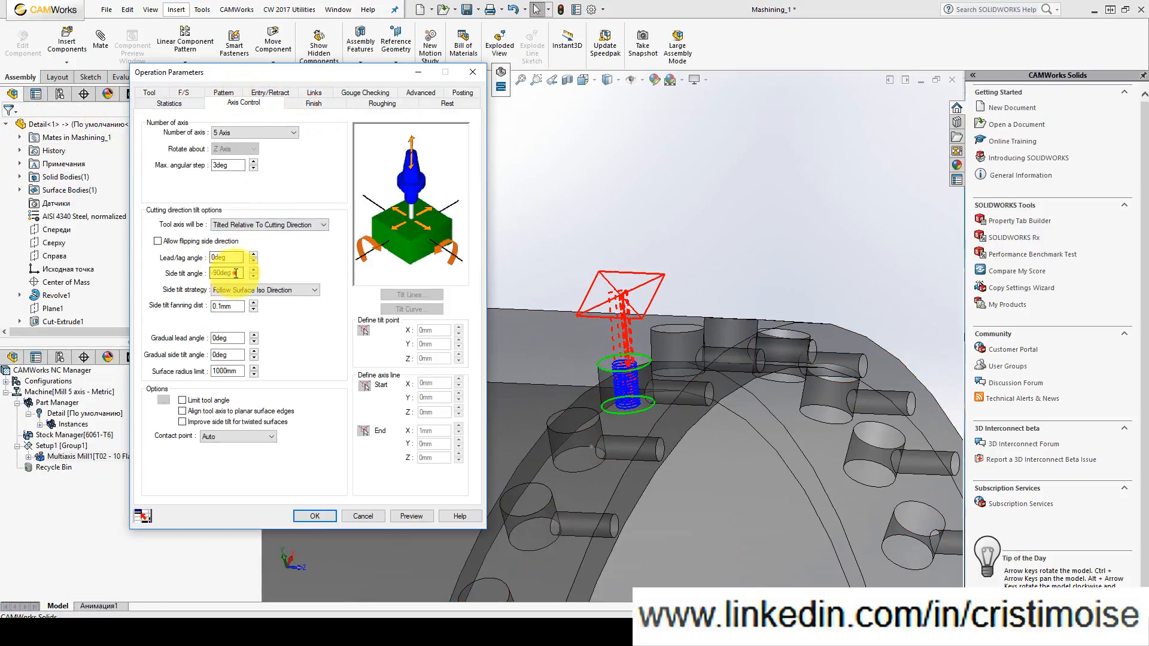
left_click(236, 273)
type("90")
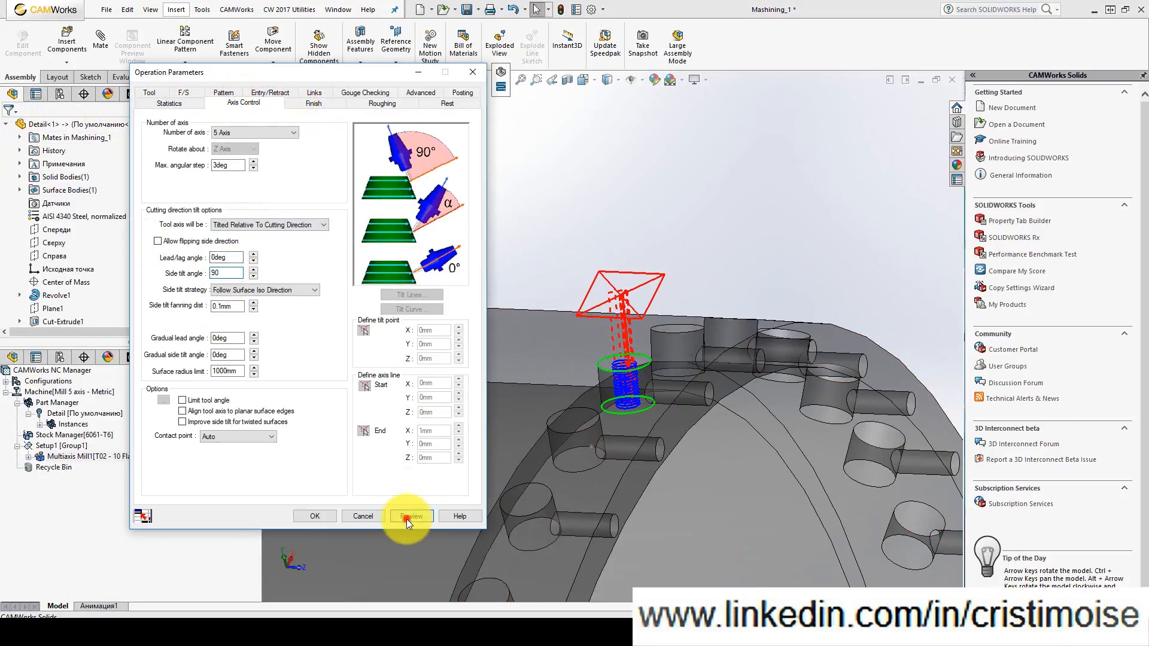
- Preview the toolpath with the new side tilt and play its step-through simulation to check the tool's orientation in the hole
left_click(407, 519)
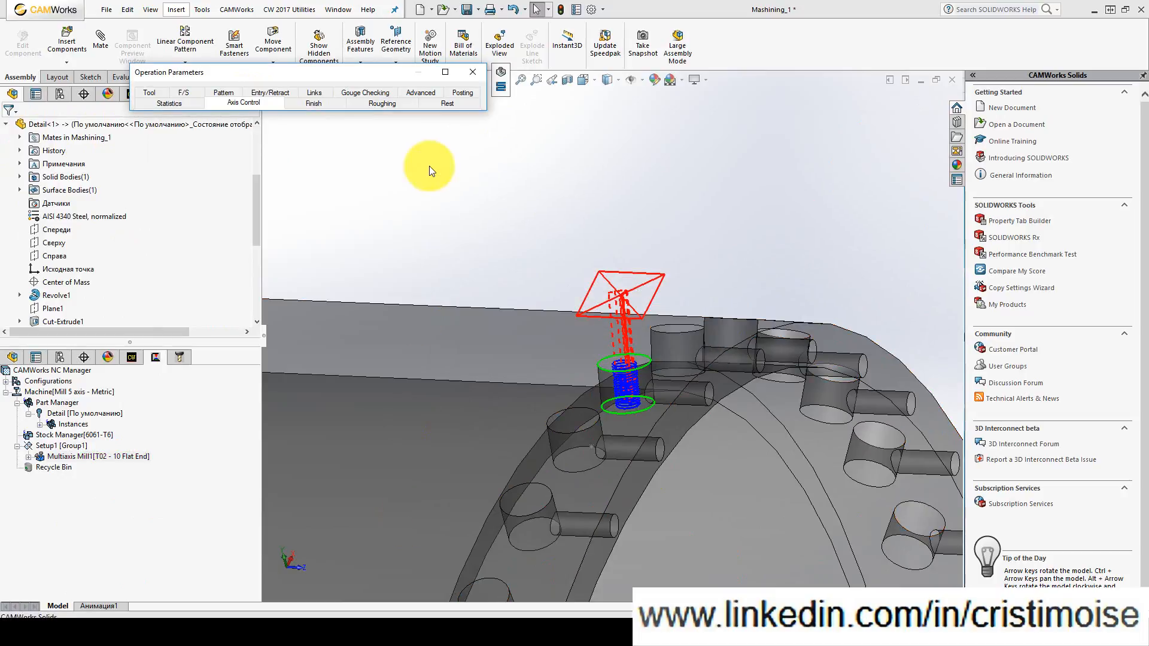
left_click(498, 90)
left_click(91, 225)
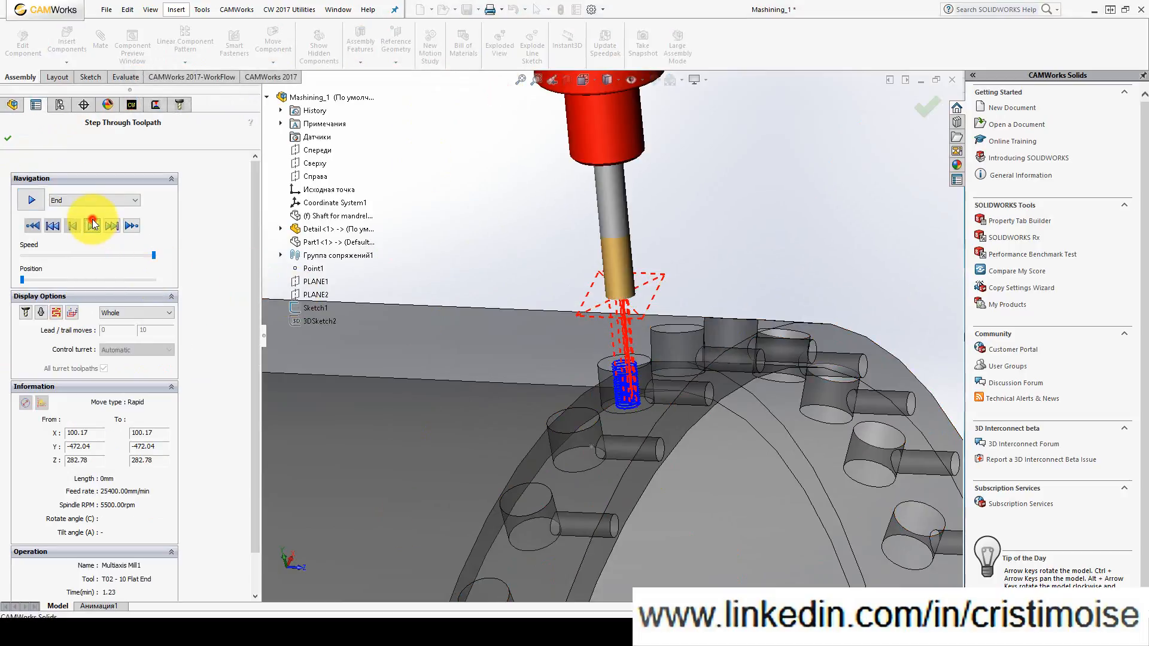
left_click(31, 200)
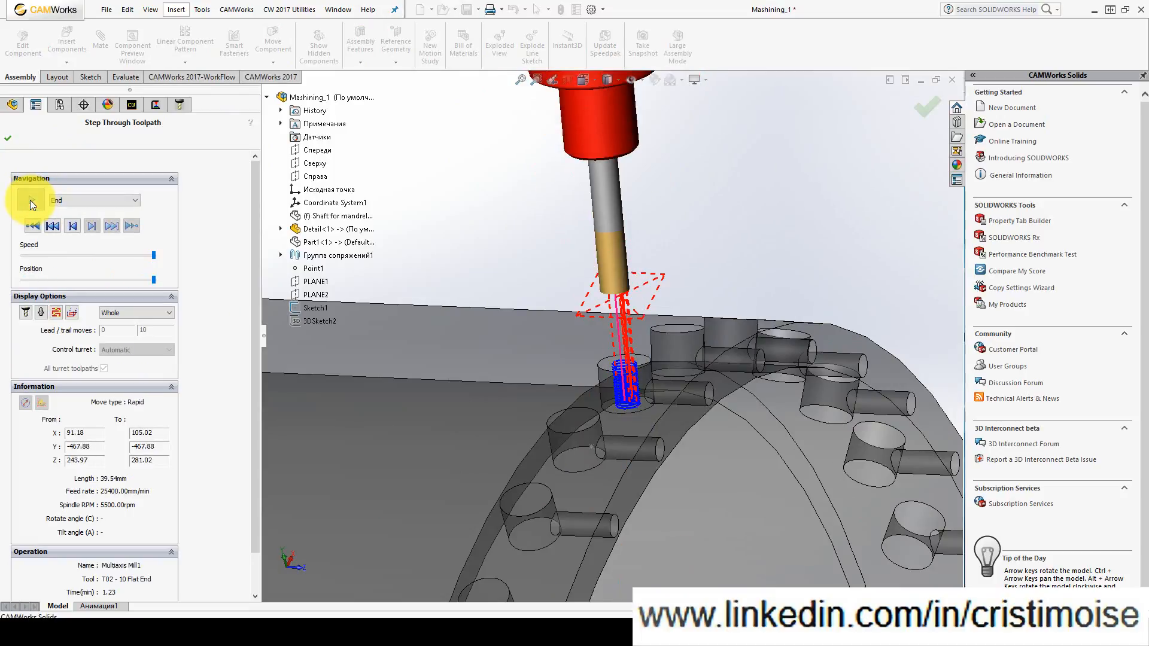
scroll(681, 413, "down", 5)
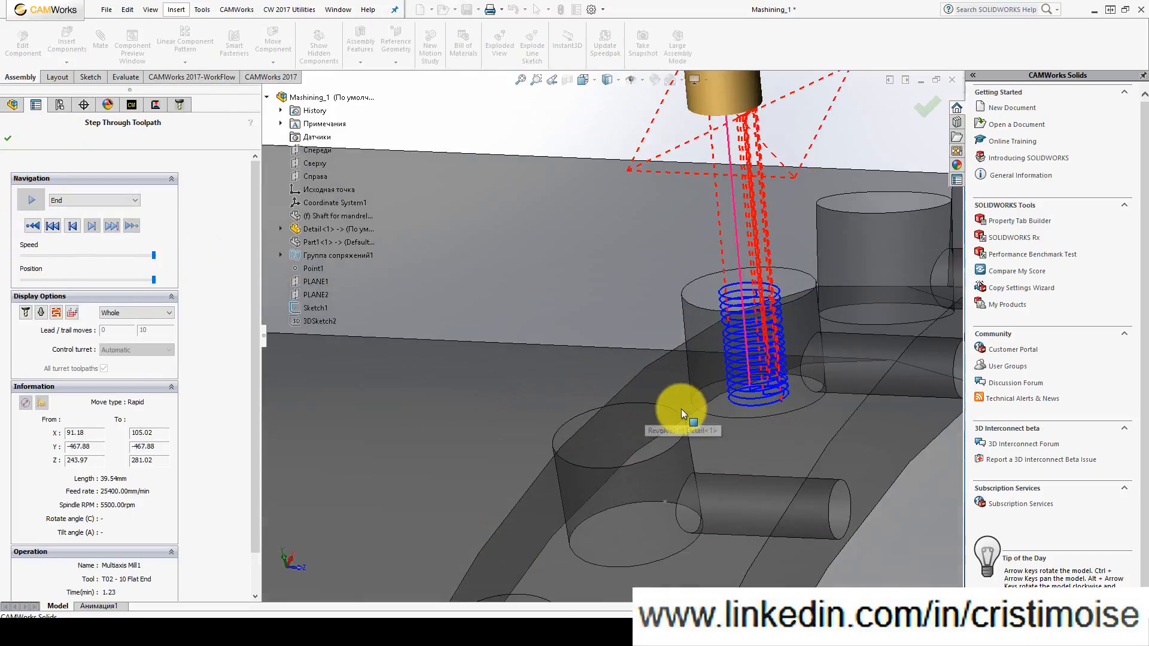
middle_click_drag(681, 413, 698, 328)
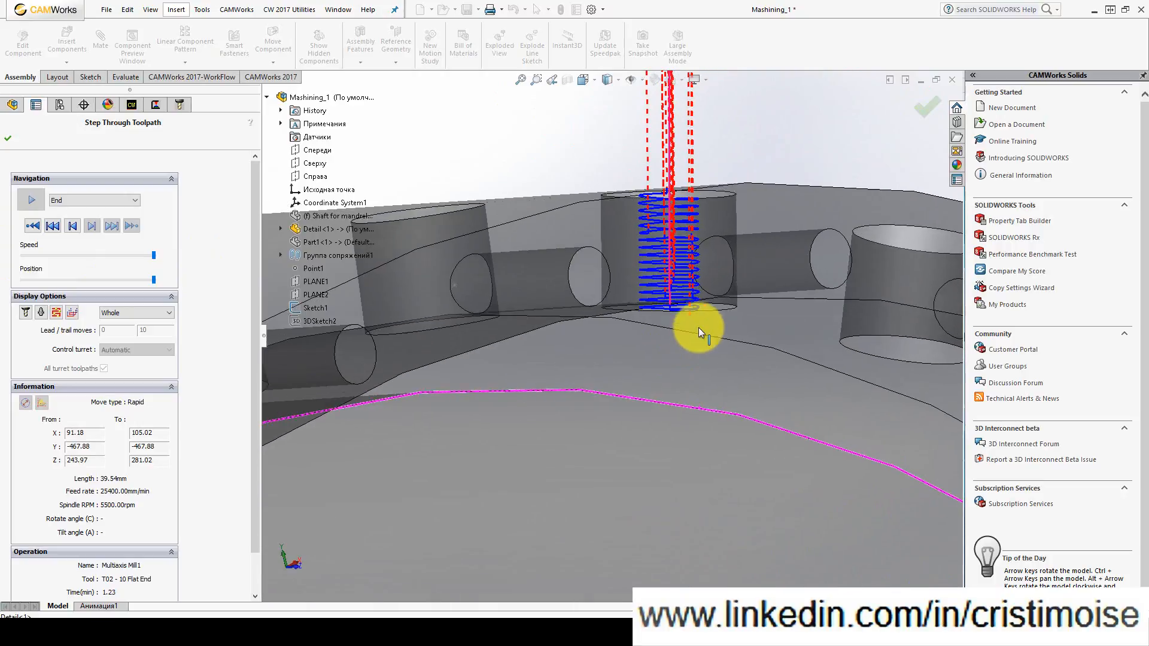
scroll(698, 328, "up", 6)
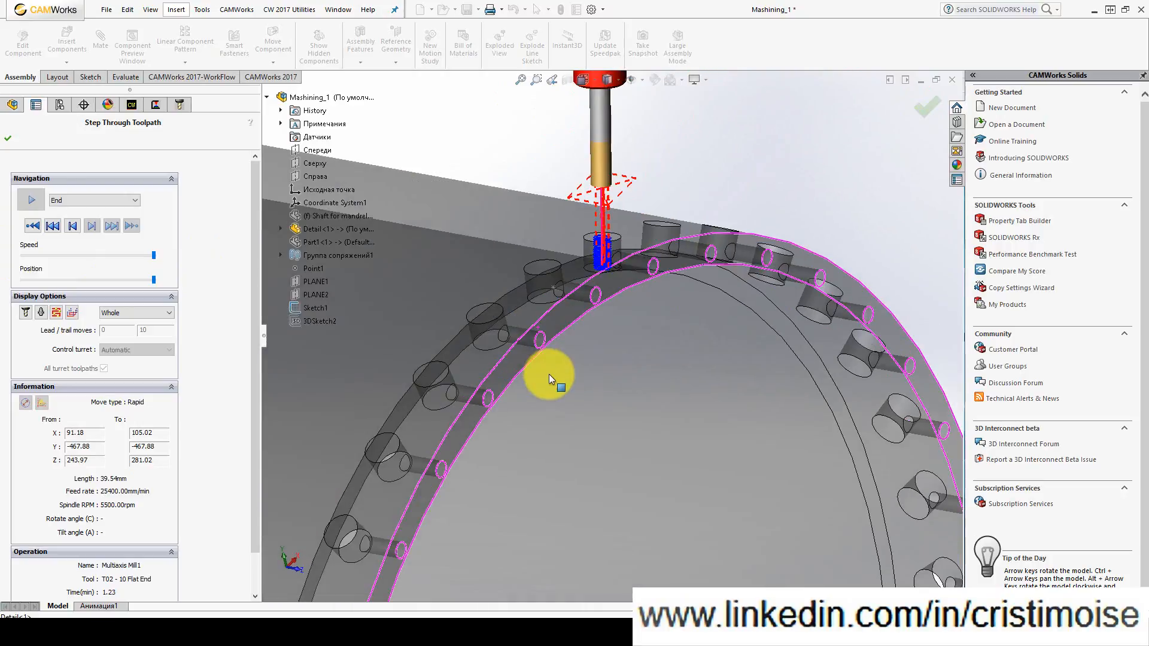
scroll(549, 375, "up", 1)
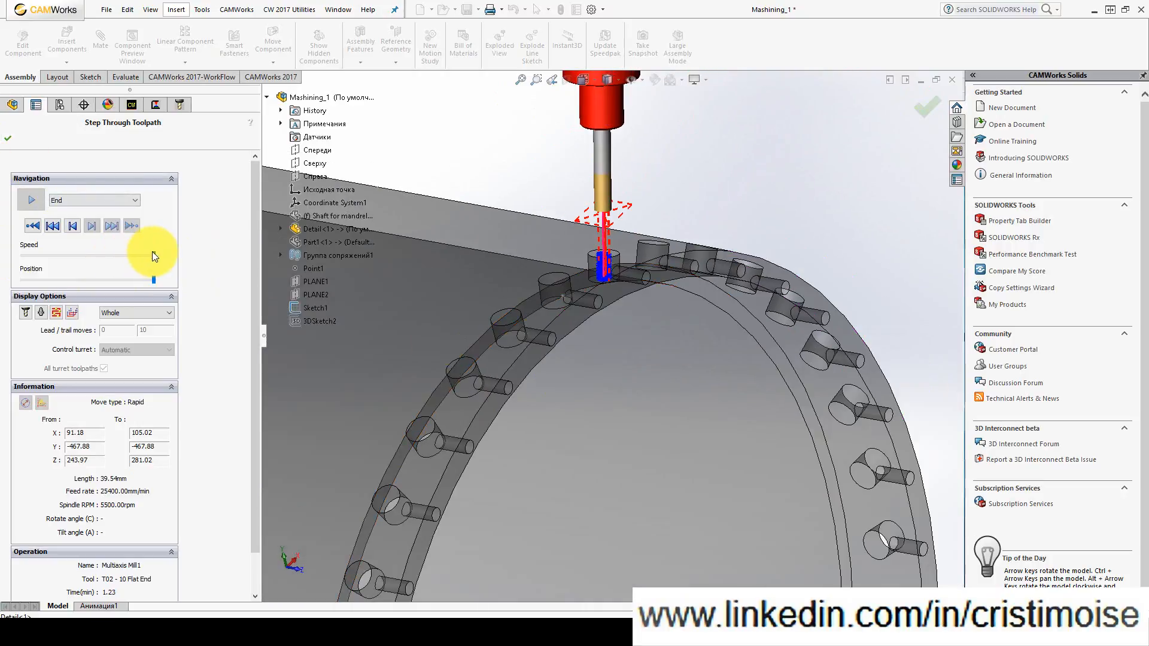
- Replay the toolpath simulation at a reduced speed, inspect the tool's motion in the hole and exit the simulation
left_click_drag(153, 255, 36, 255)
left_click(35, 204)
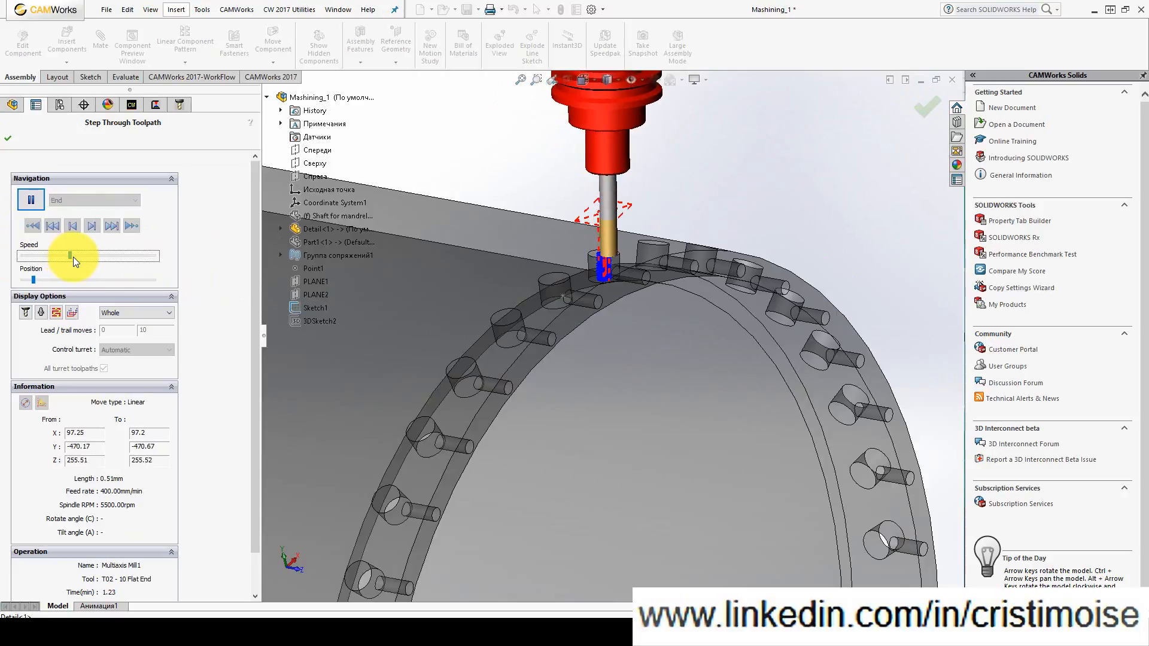
left_click_drag(71, 257, 149, 257)
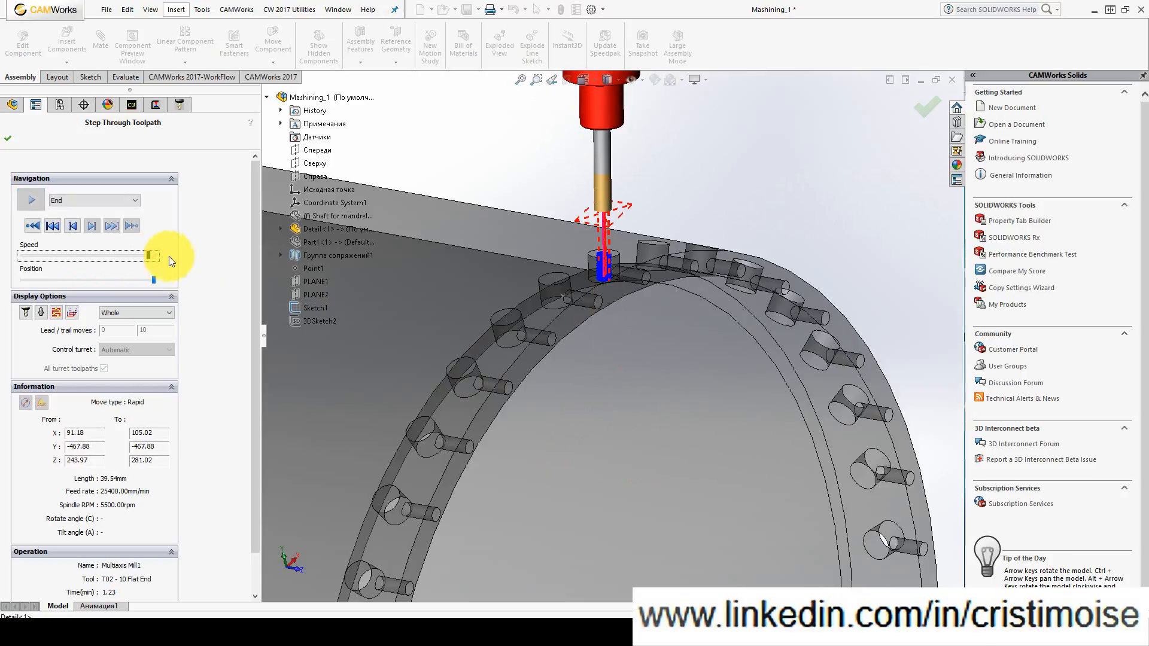
scroll(583, 299, "down", 5)
middle_click_drag(579, 300, 570, 251)
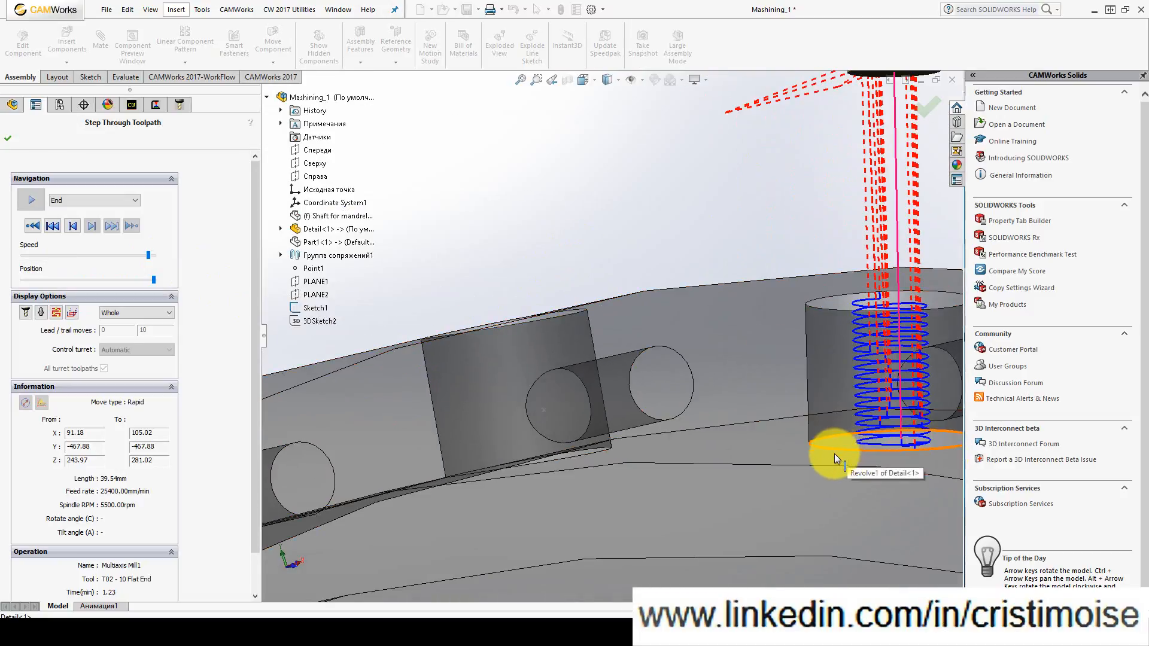
scroll(834, 454, "up", 6)
middle_click_drag(630, 340, 612, 247)
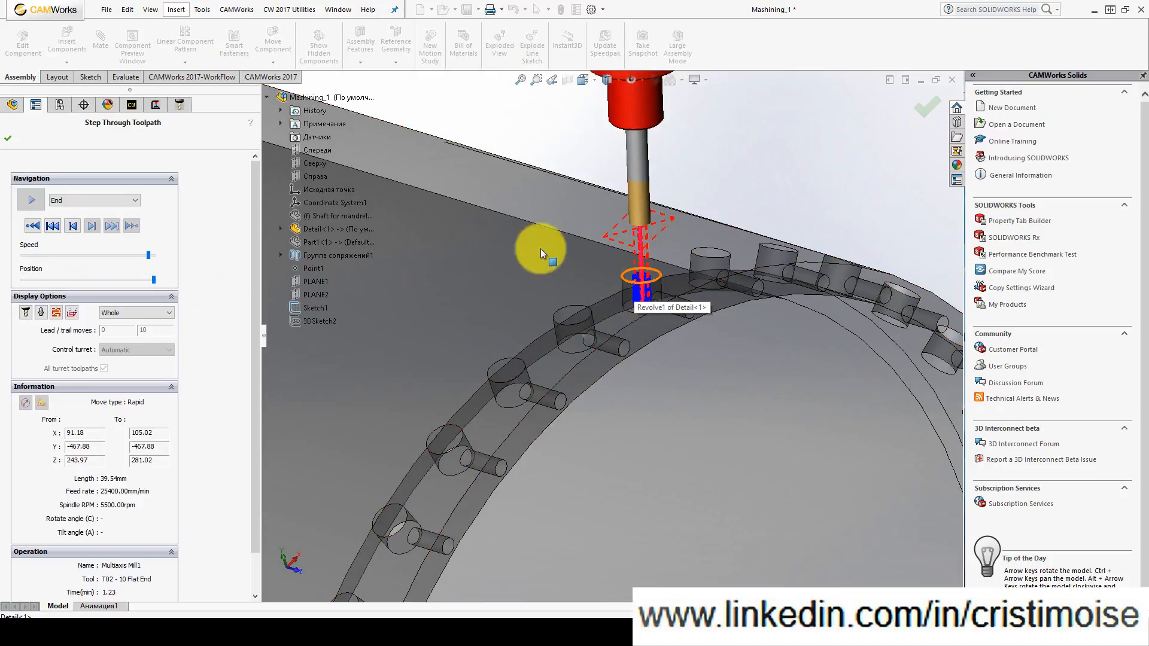
left_click(7, 139)
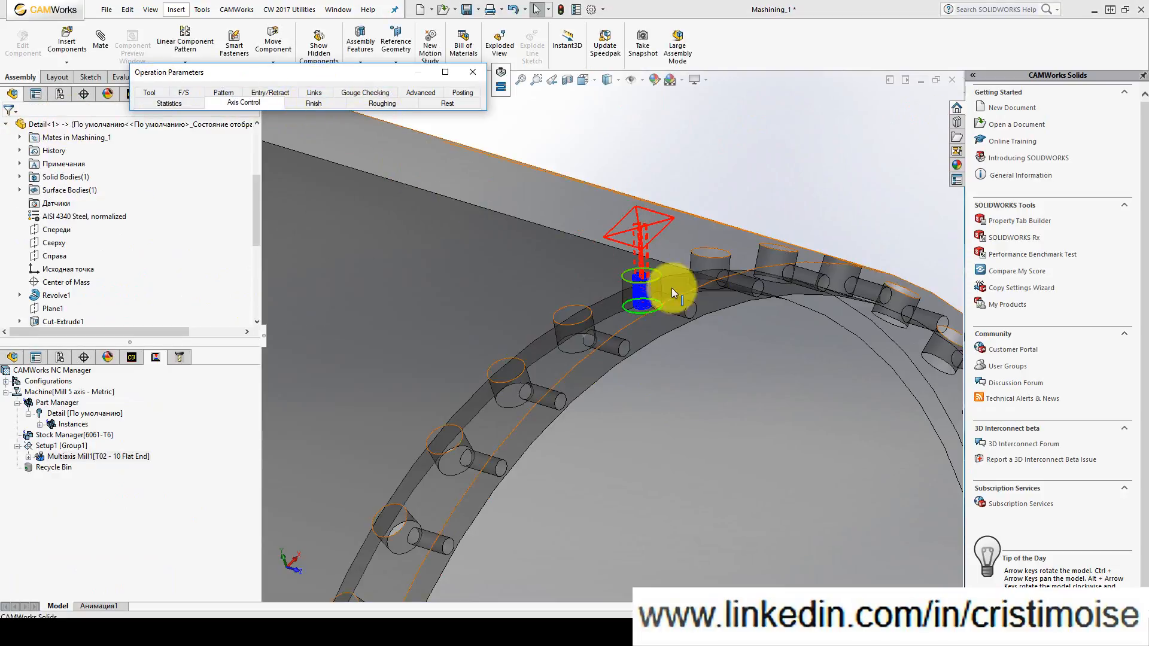
- Set the link type to Blend Spline for gaps both below and above the threshold in the links along cut
scroll(642, 275, "down", 8)
scroll(609, 485, "up", 8)
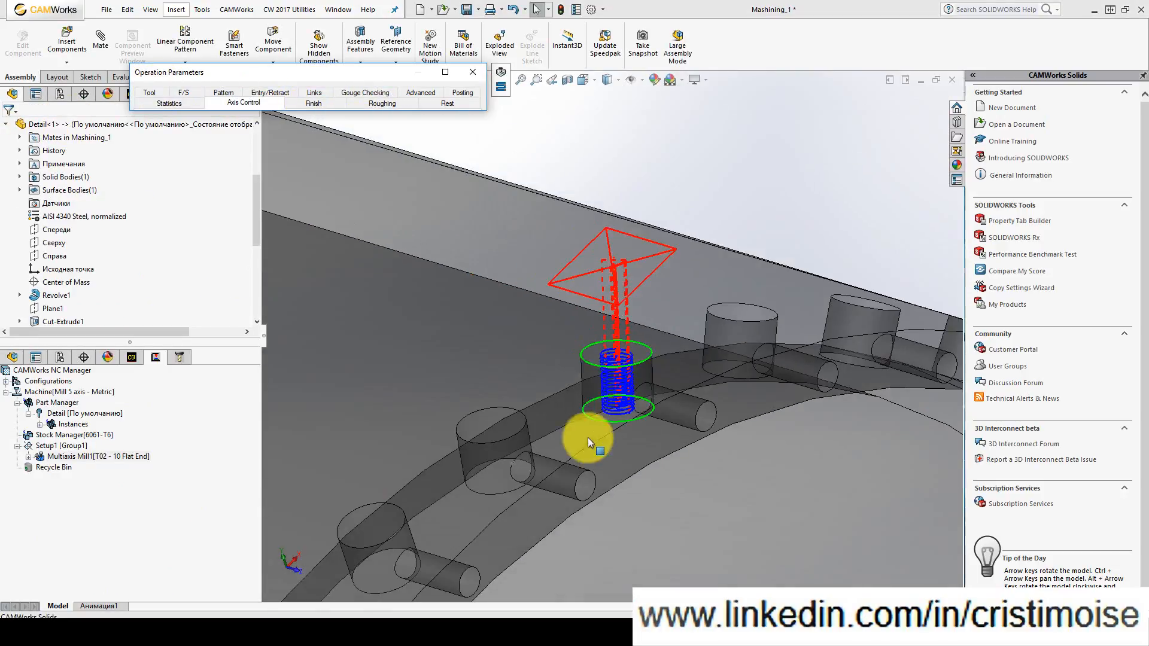
middle_click_drag(589, 441, 623, 425)
scroll(566, 335, "down", 4)
scroll(566, 338, "down", 5)
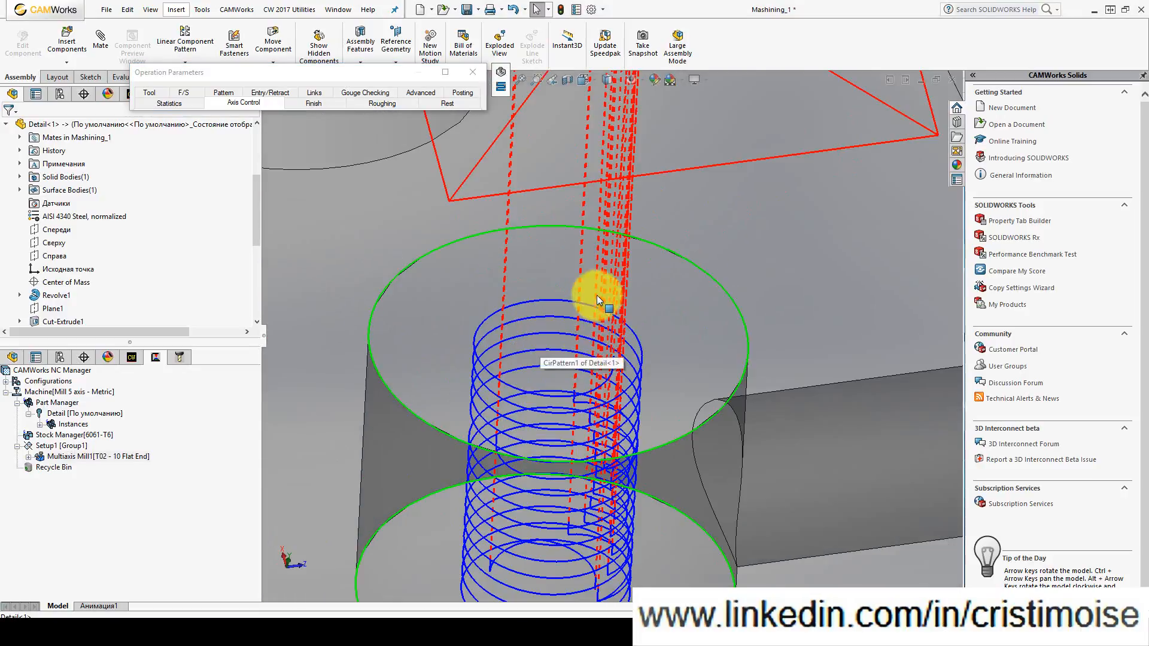
left_click(317, 94)
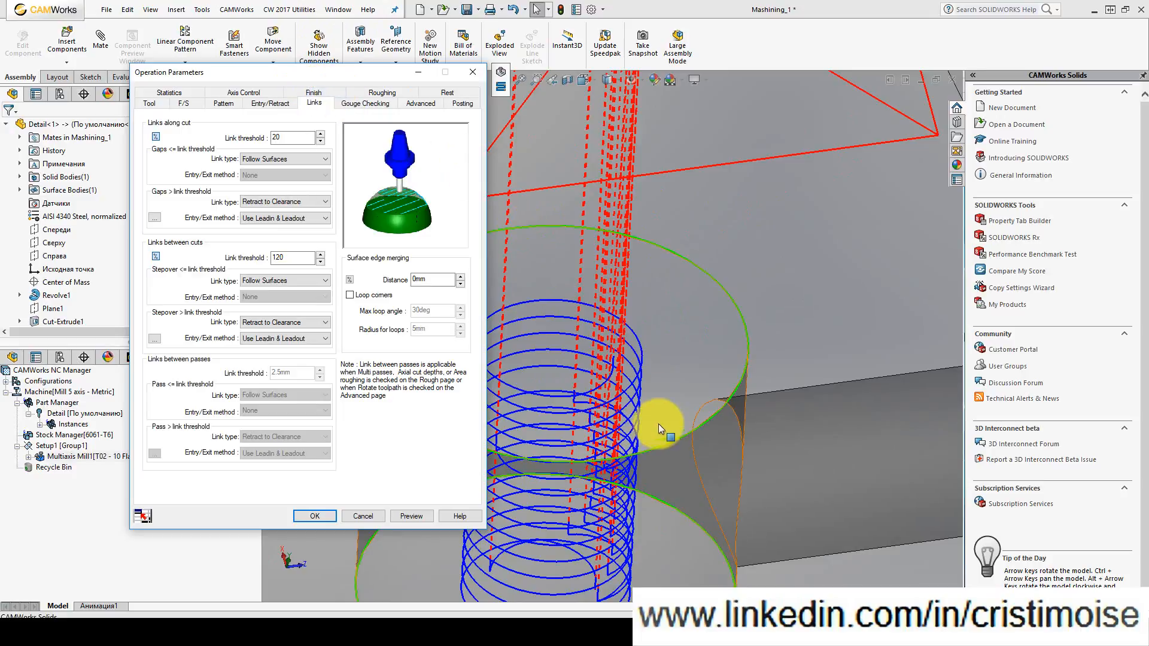
scroll(658, 424, "up", 5)
middle_click_drag(566, 309, 583, 289)
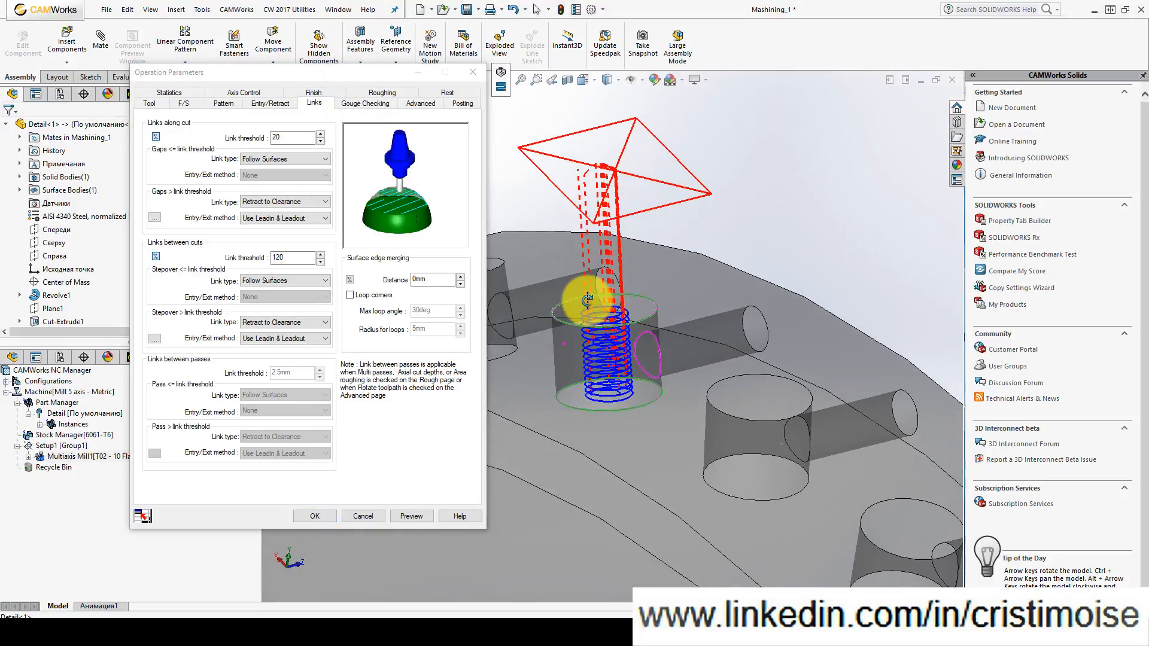
left_click(272, 165)
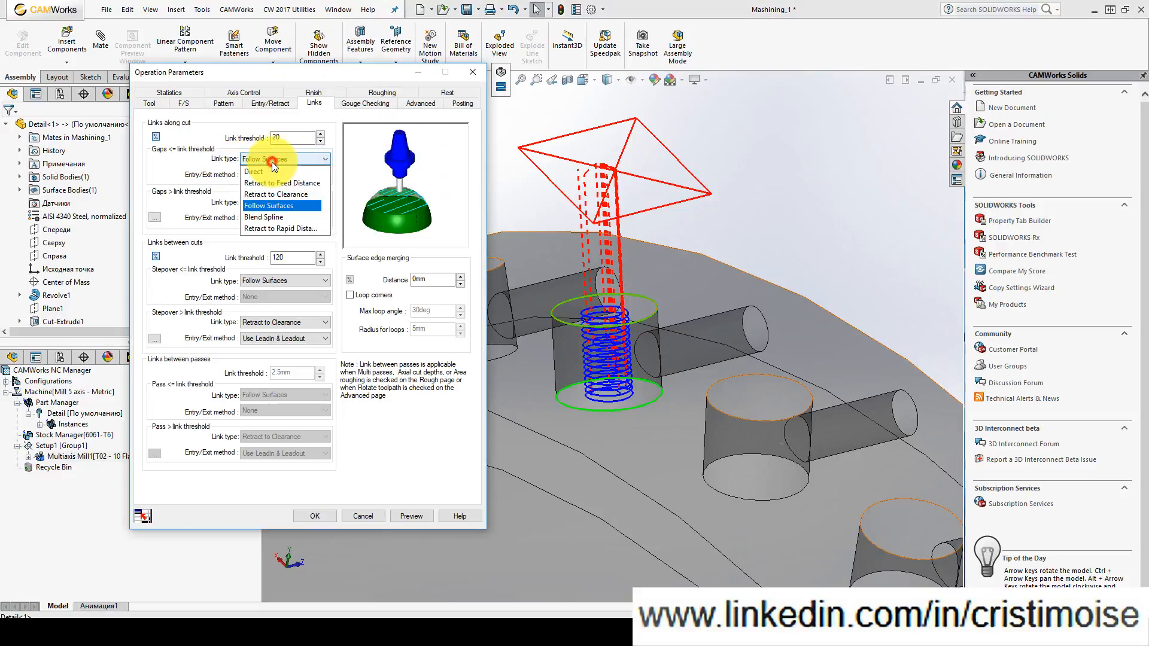
left_click(265, 218)
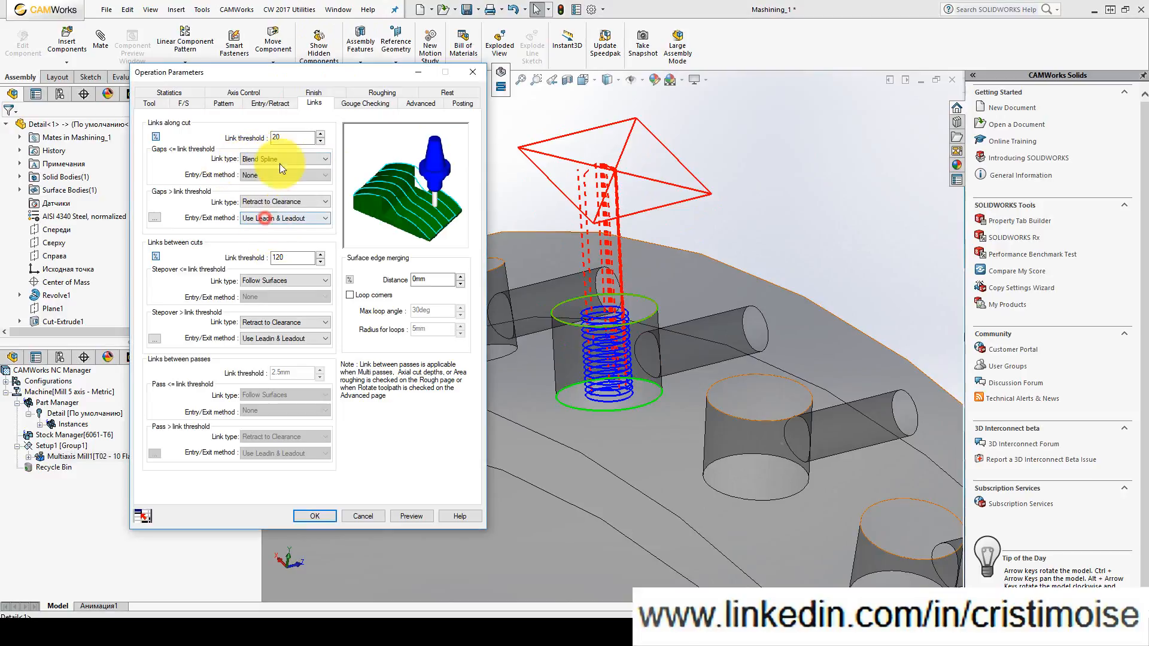
left_click(275, 202)
left_click(275, 259)
- Set both stepover link types between cuts to Blend Spline and preview the resulting toolpath inside the hole
left_click(270, 281)
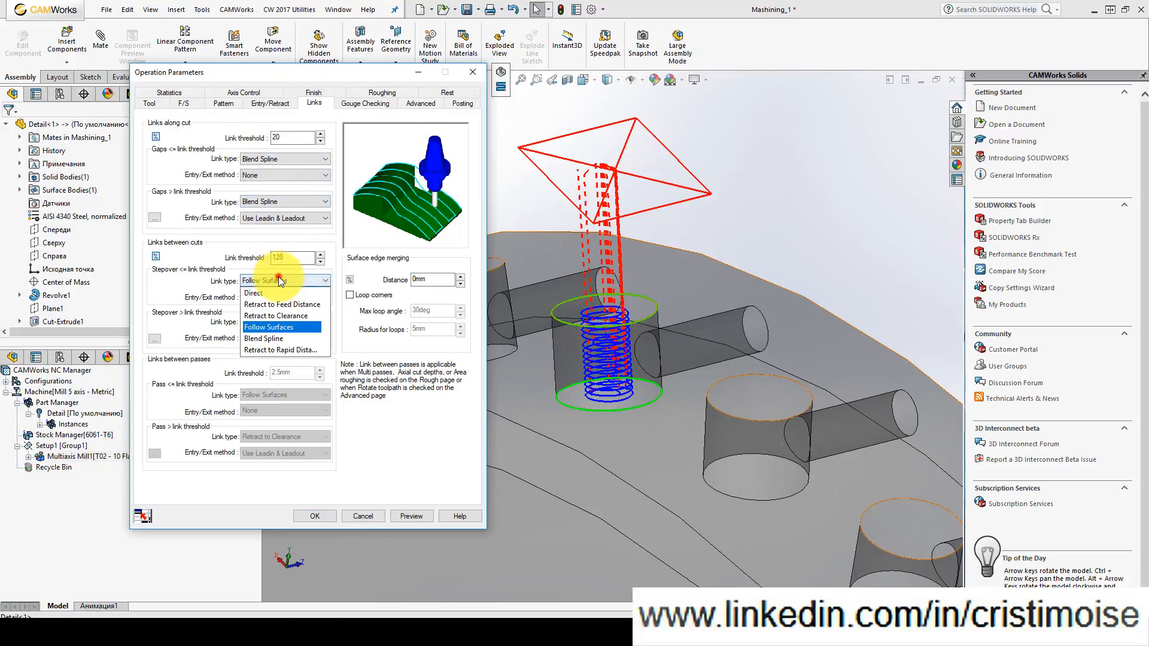
left_click(271, 340)
left_click(268, 322)
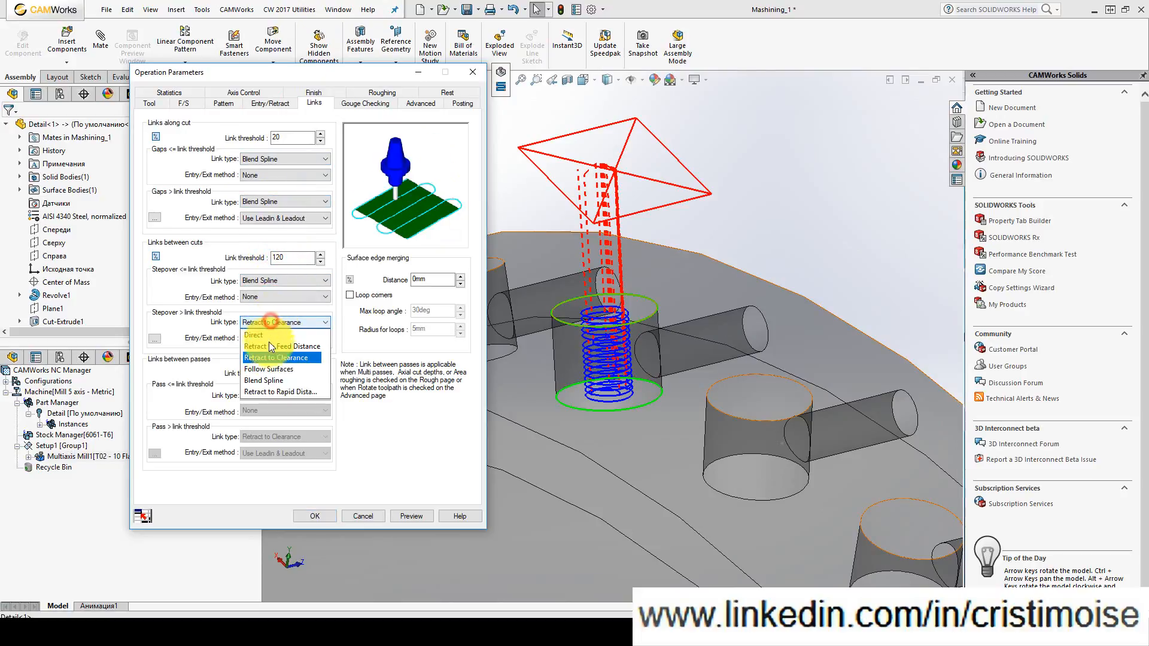
left_click(269, 378)
left_click(412, 516)
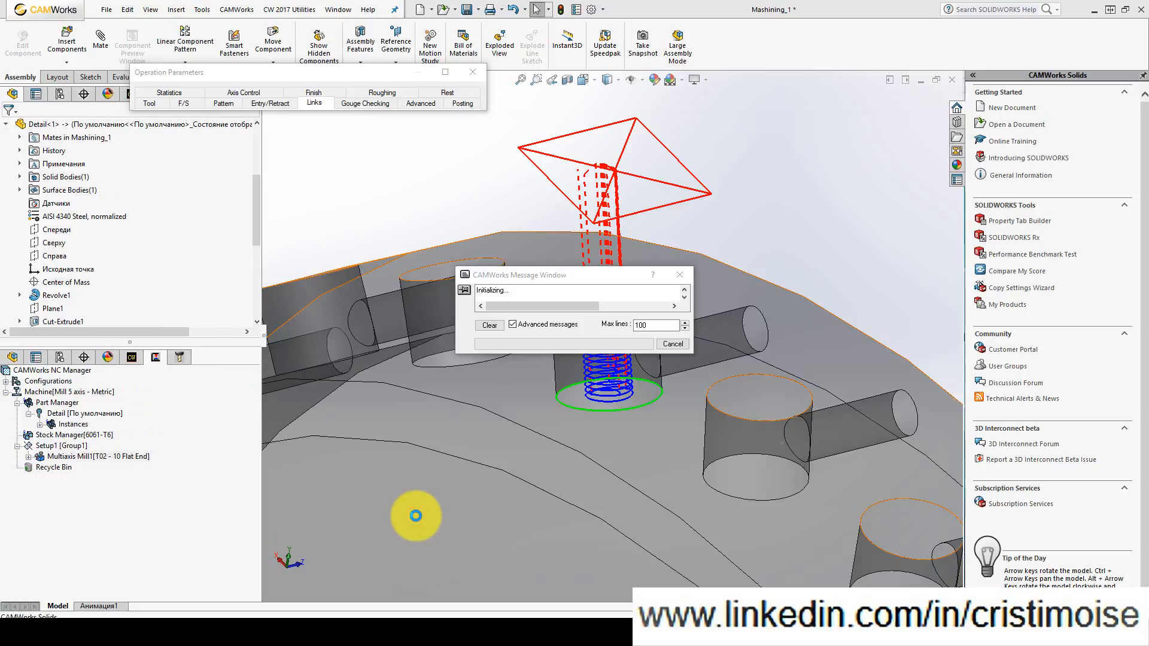
scroll(619, 324, "down", 5)
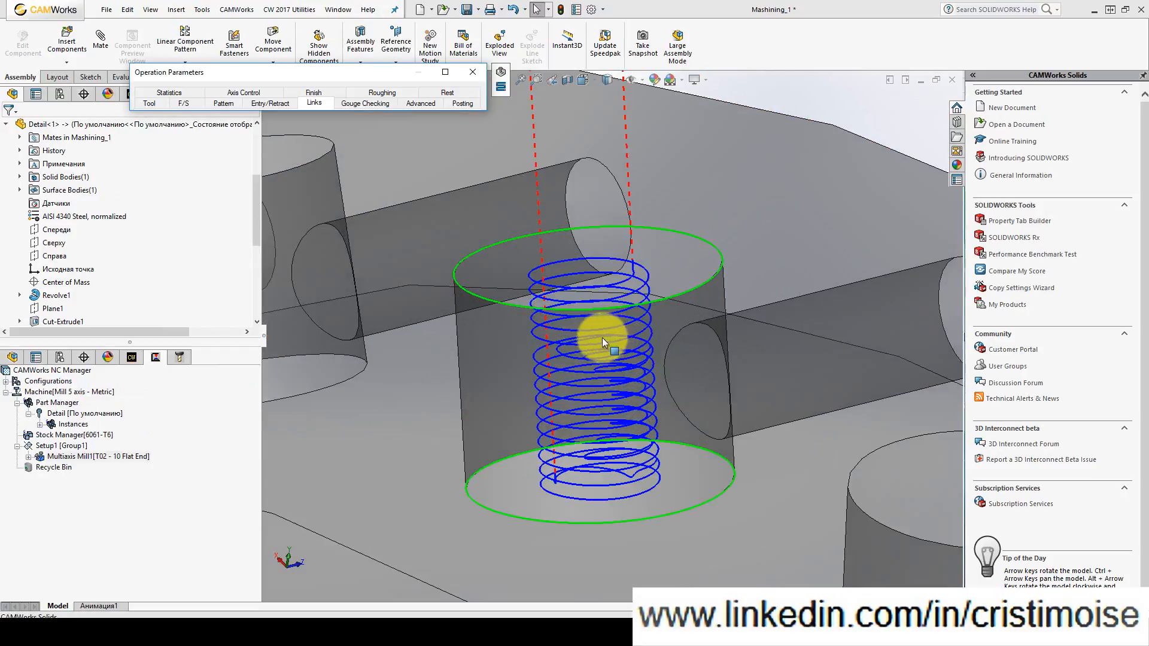
middle_click_drag(602, 337, 654, 326)
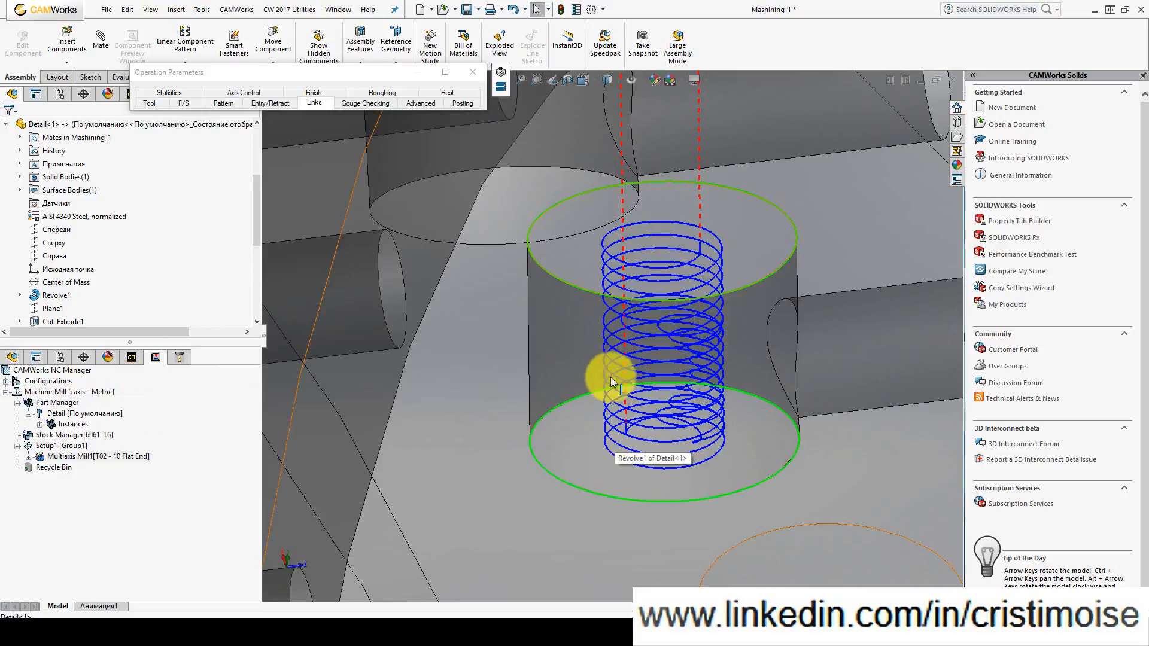
middle_click_drag(611, 377, 668, 415)
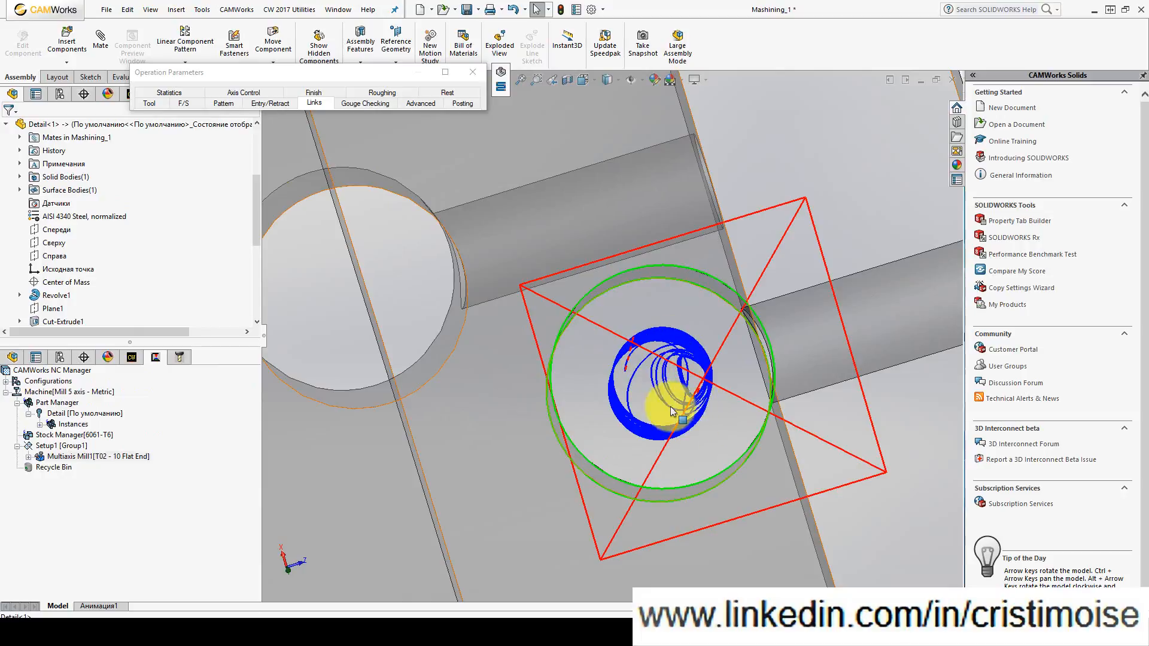
- Define the lead-in's tangent arc by length and width with a 2 mm length, and preview the toolpath
left_click(273, 102)
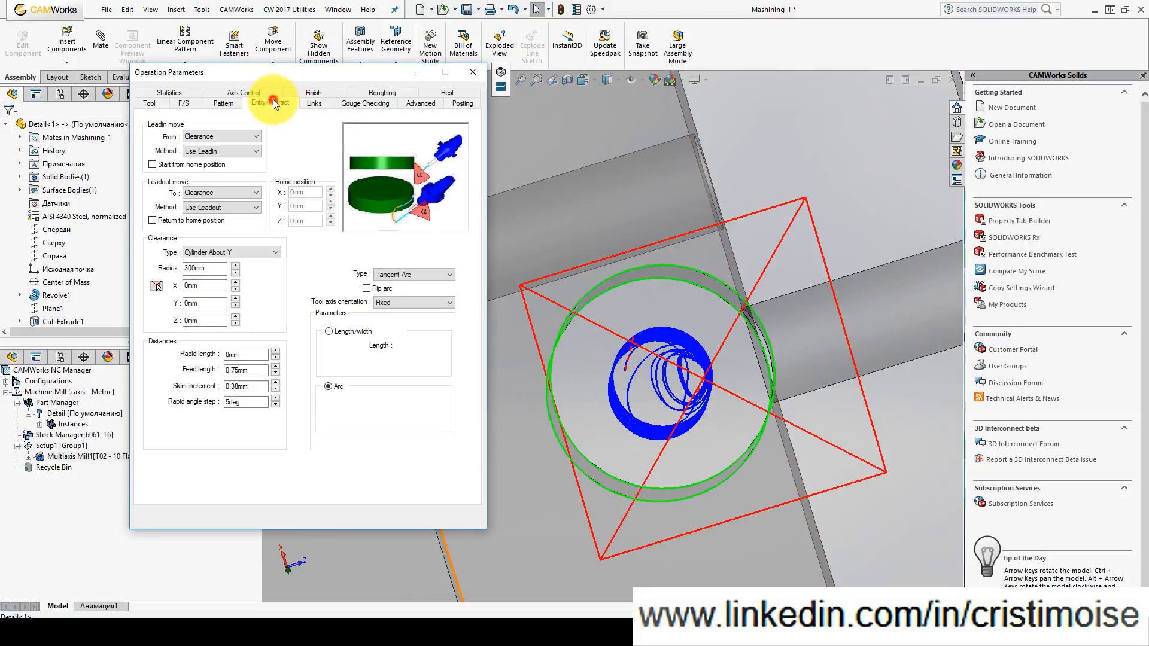
mouse_move(569, 354)
middle_mouse_down()
mouse_move(559, 290)
mouse_move(579, 200)
middle_mouse_up()
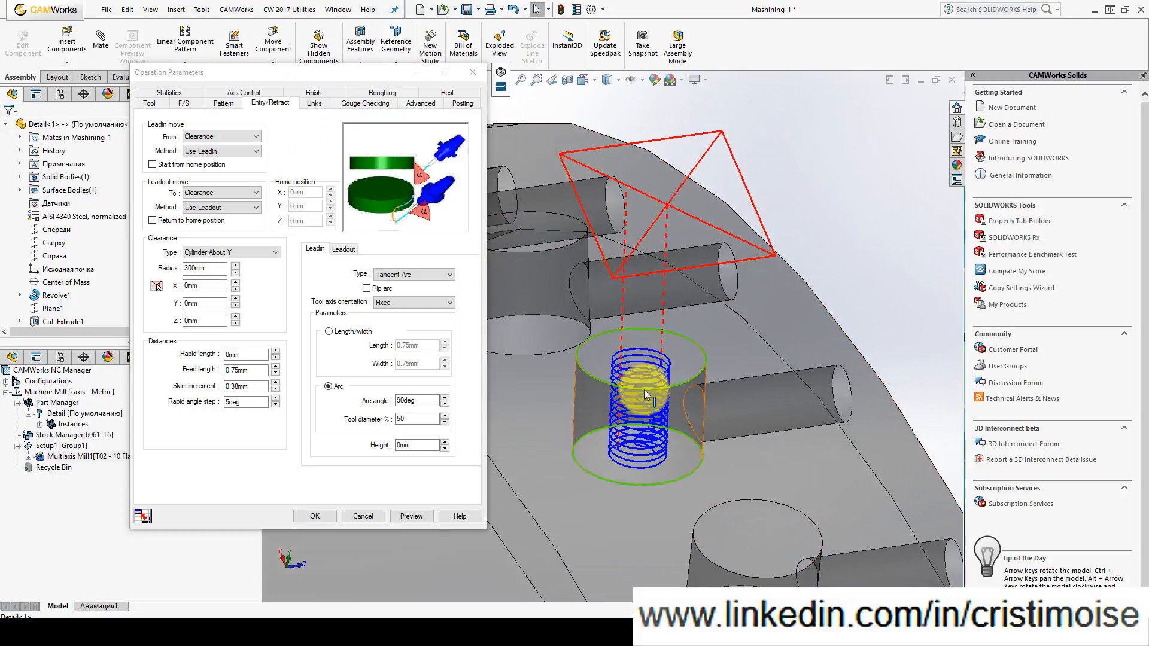
scroll(645, 392, "down", 2)
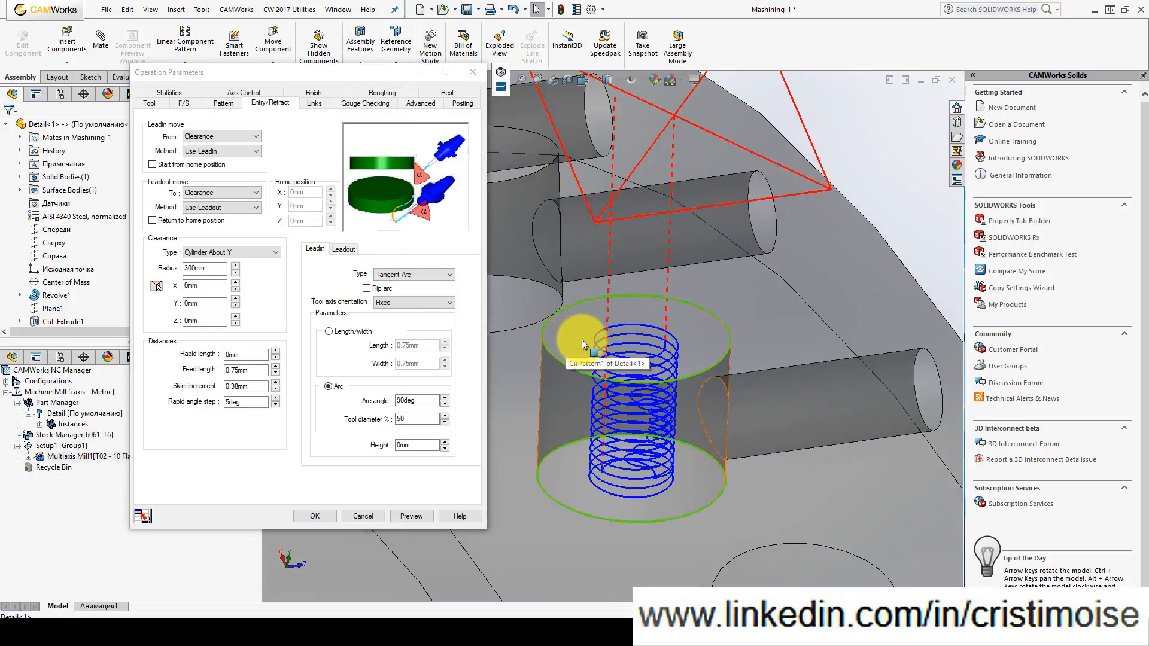
middle_click_drag(585, 333, 547, 335)
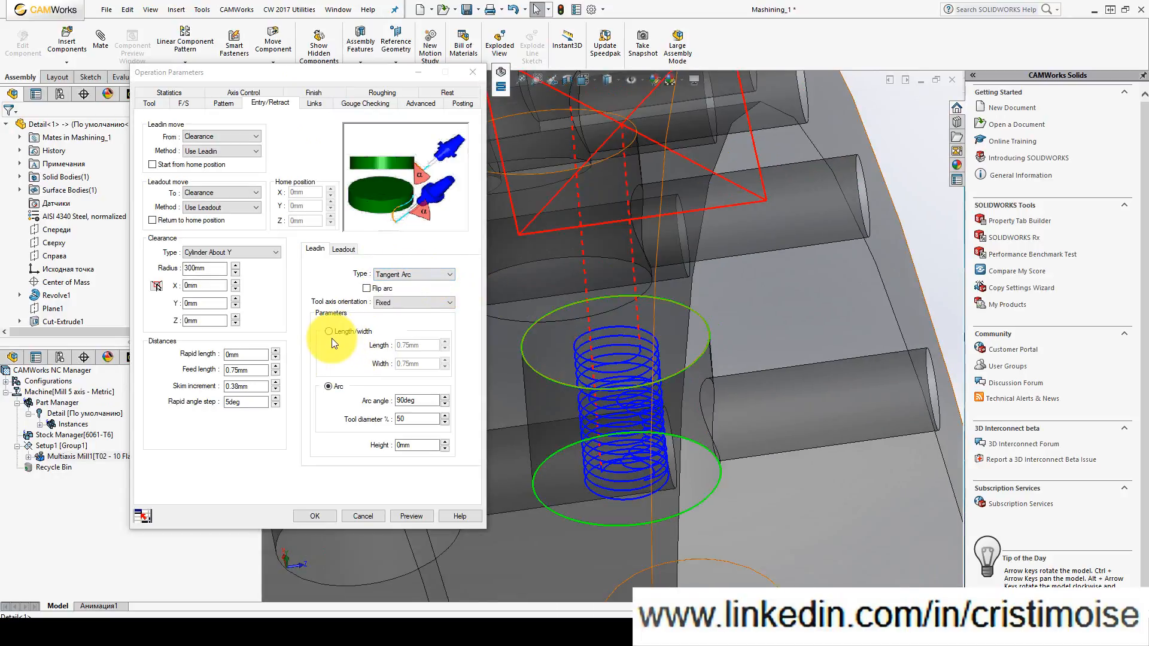
double_click(415, 419)
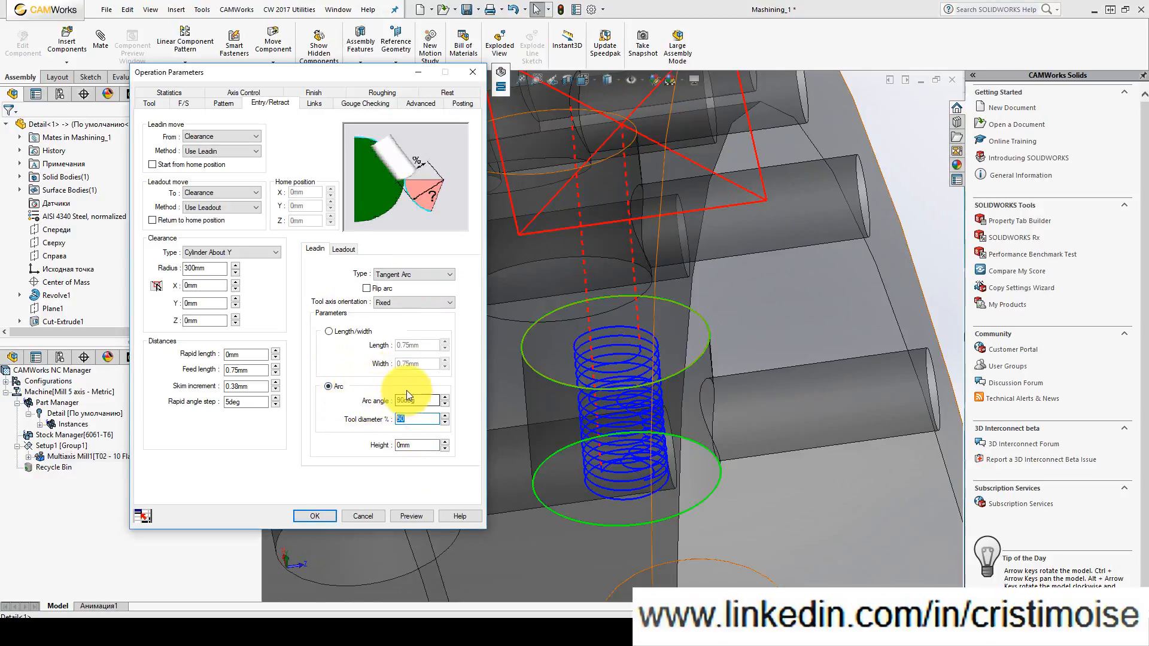
left_click(338, 333)
double_click(419, 345)
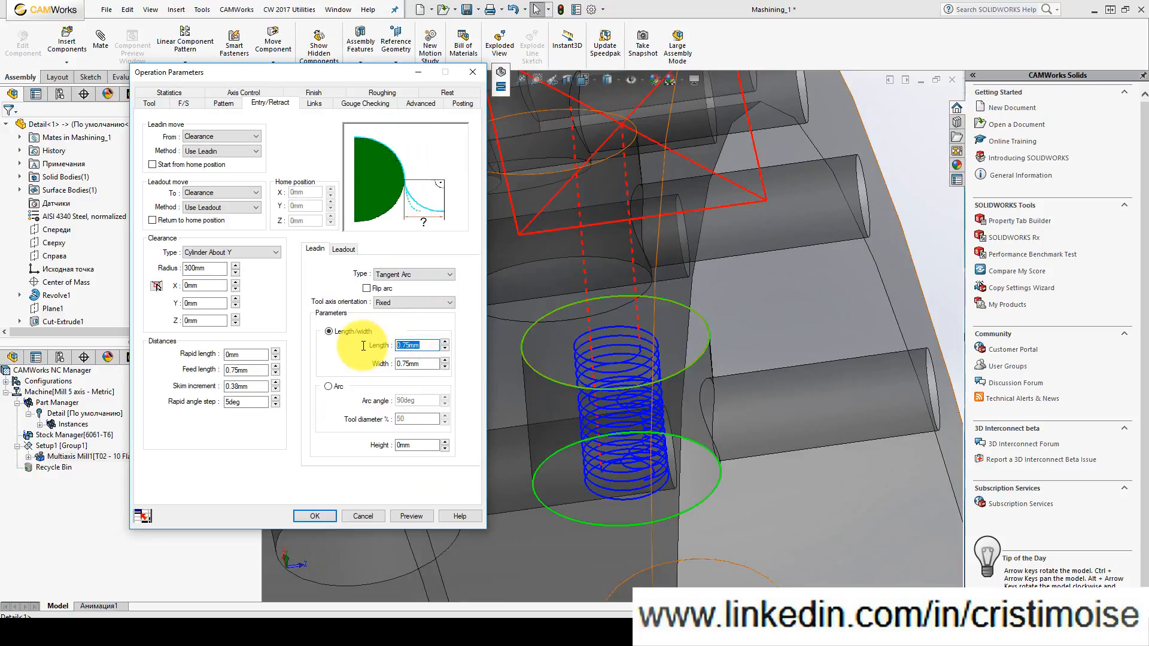
type("2")
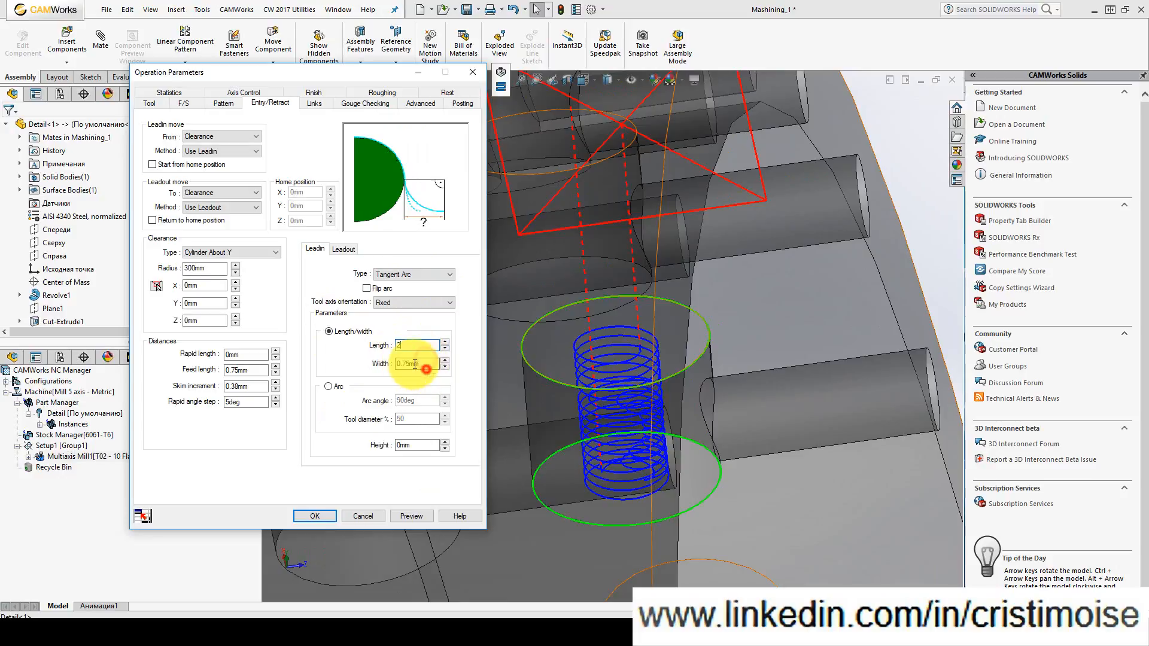
key("Tab")
left_click(422, 518)
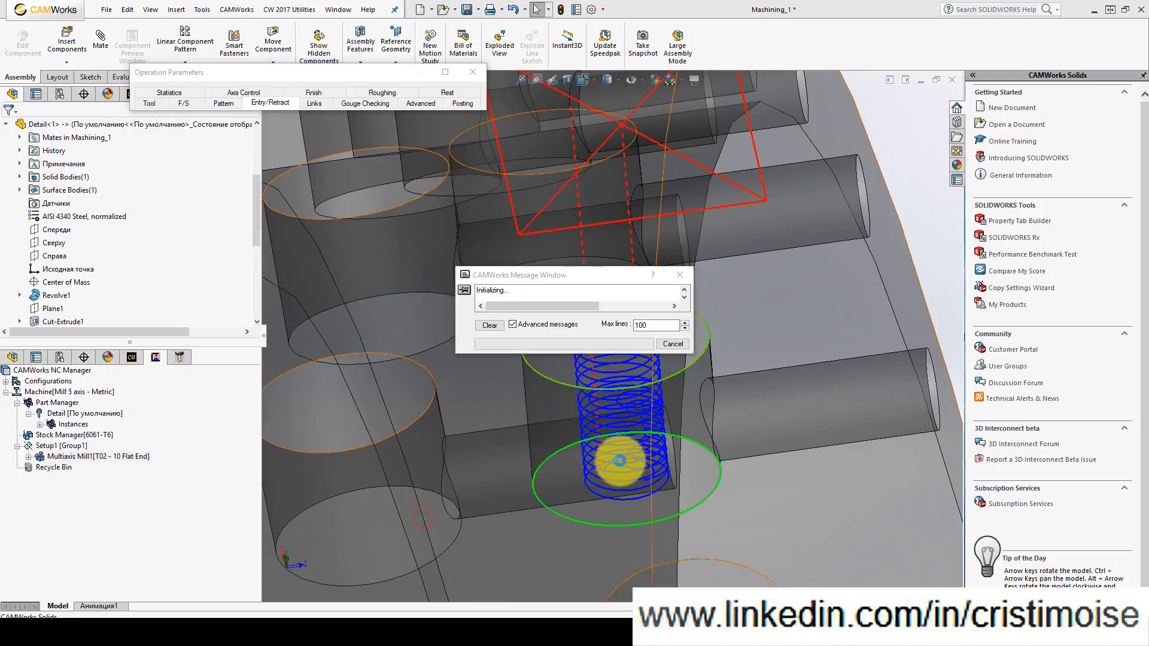
middle_click_drag(608, 394, 618, 360)
scroll(630, 342, "up", 2)
- Define the lead-out's tangent arc by length and width, 2 mm long and 1 mm wide, and preview the toolpath
left_click(314, 106)
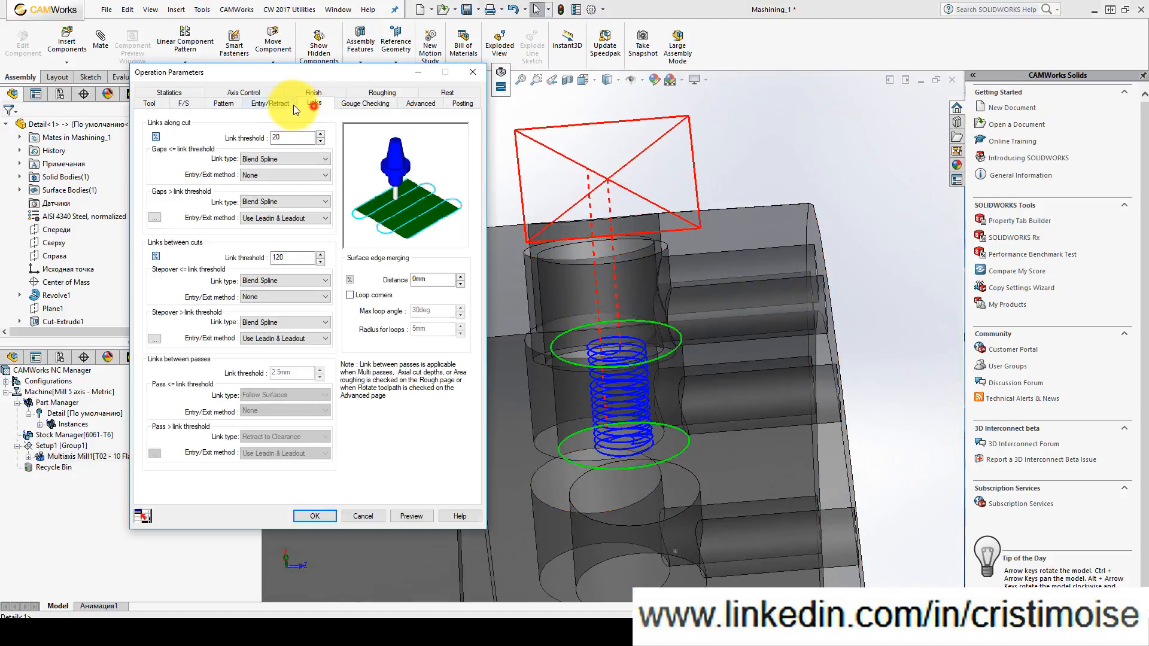
left_click(284, 105)
left_click(343, 251)
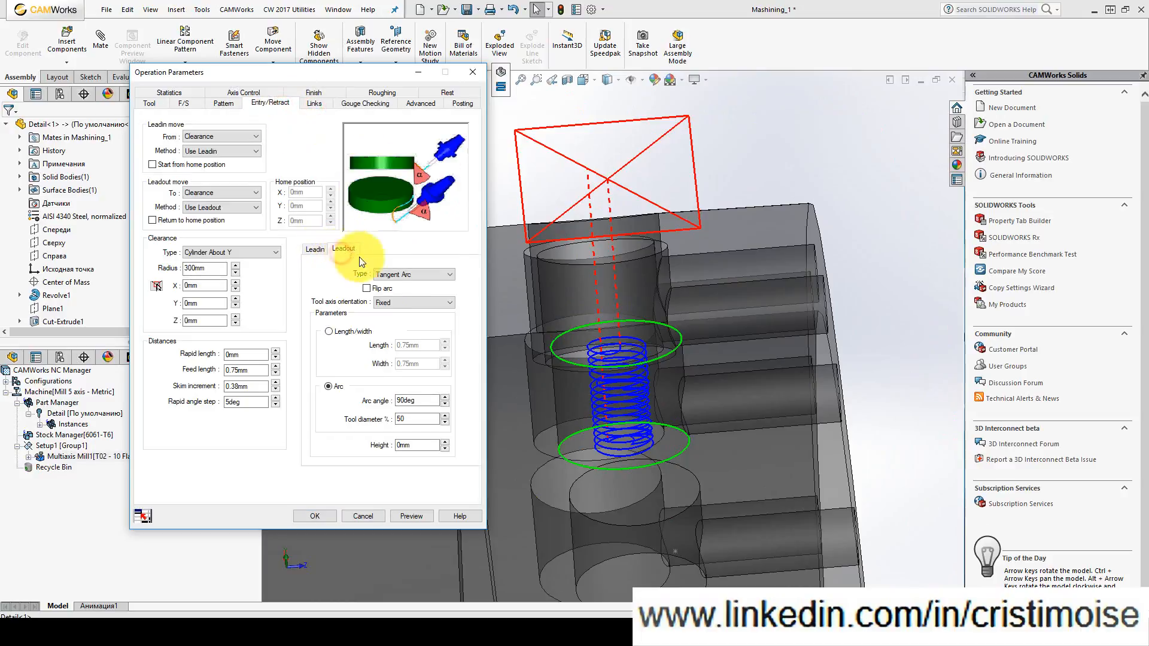
left_click(337, 329)
double_click(427, 346)
type("2")
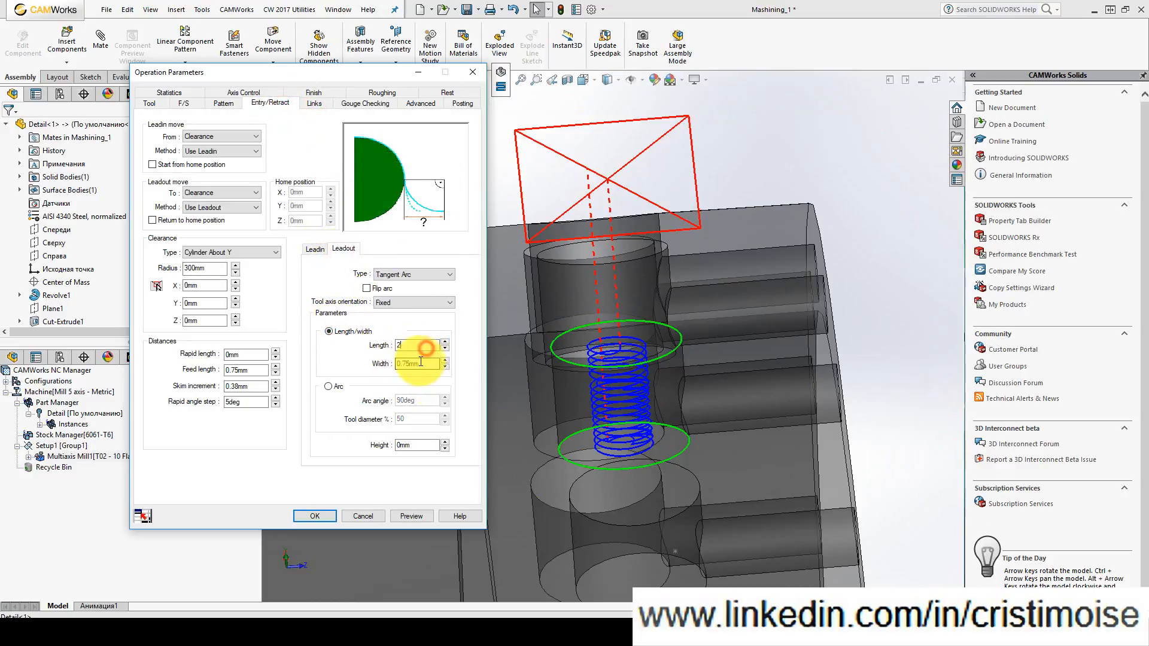
key("Tab")
type("1")
left_click(412, 516)
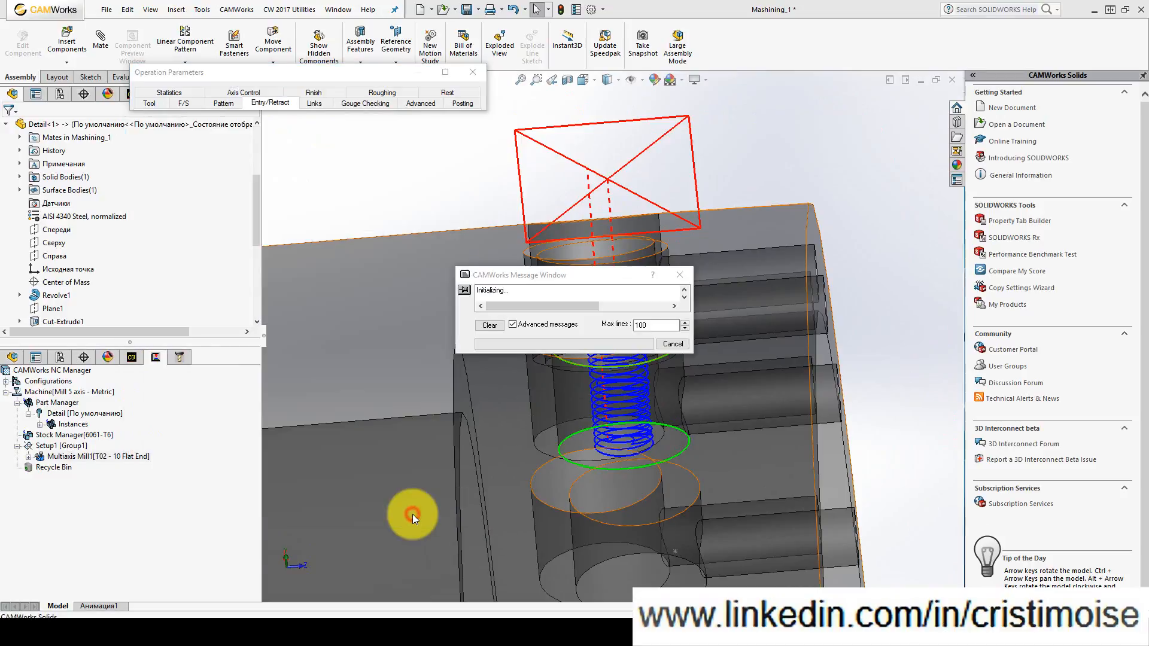
middle_click_drag(570, 420, 623, 352)
scroll(608, 383, "up", 3)
scroll(742, 532, "down", 7)
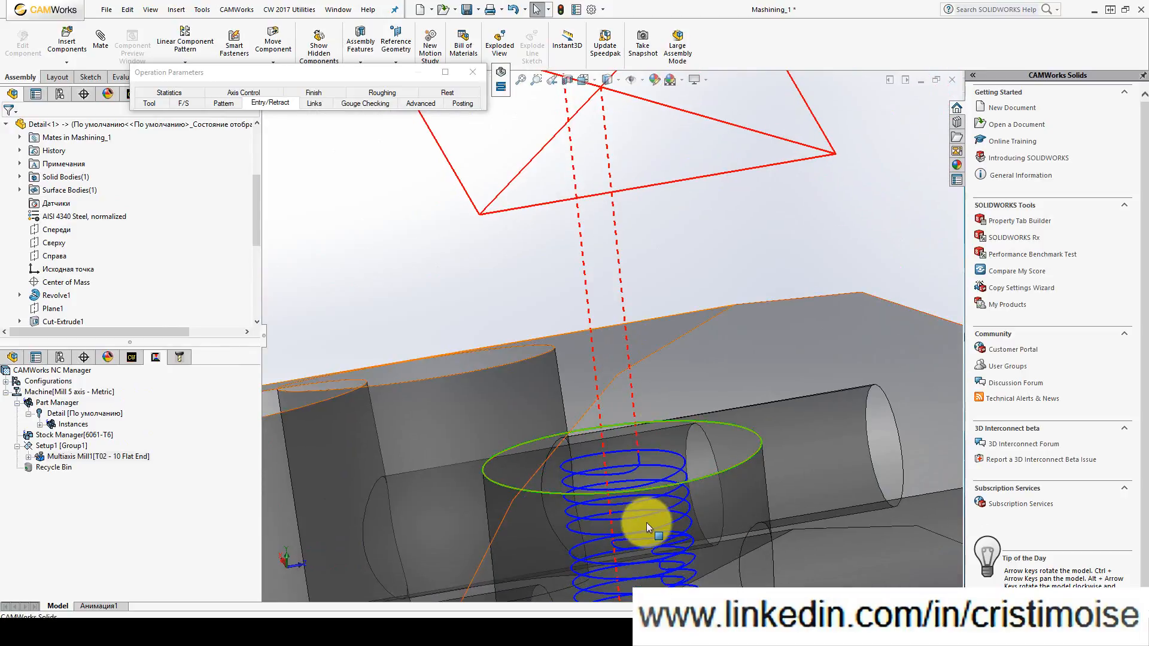
scroll(666, 552, "down", 8)
scroll(662, 485, "up", 5)
- Set the pattern's maximum stepover to 0.5 mm and preview the spiral toolpath
left_click(223, 103)
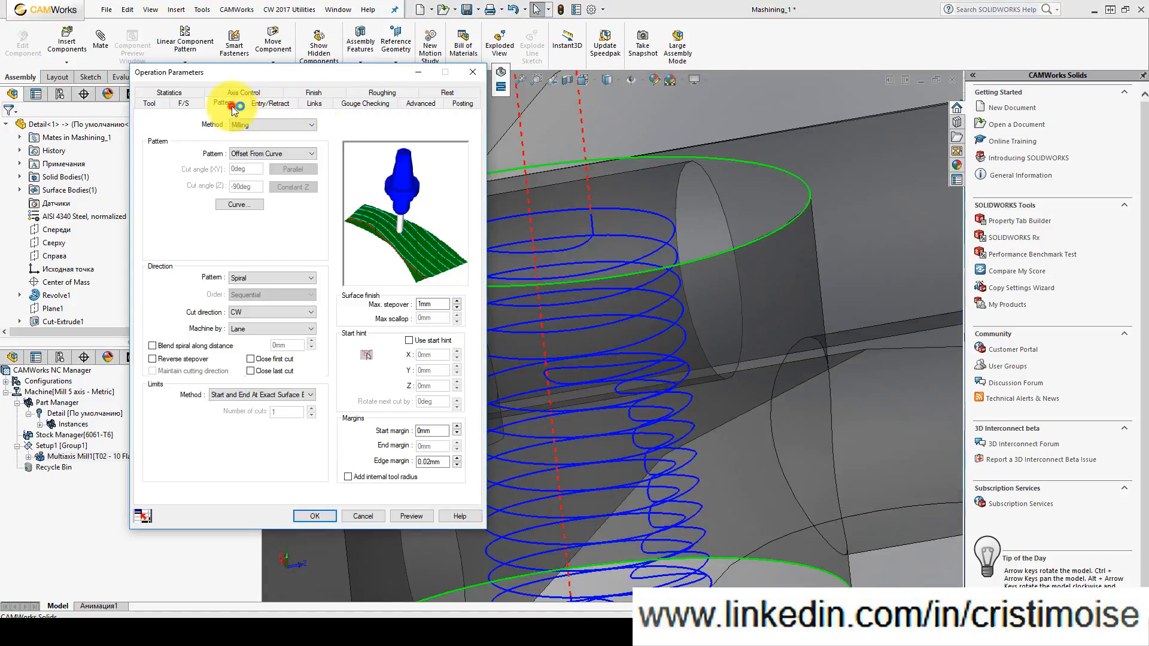
double_click(436, 304)
type("0.5")
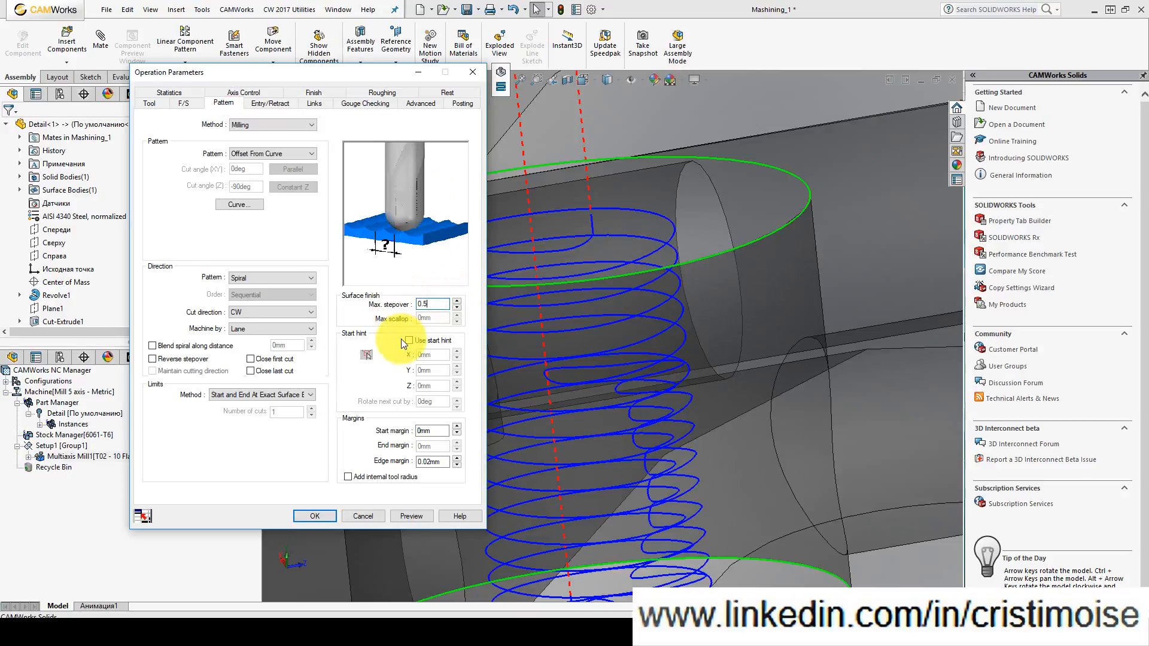
left_click(257, 395)
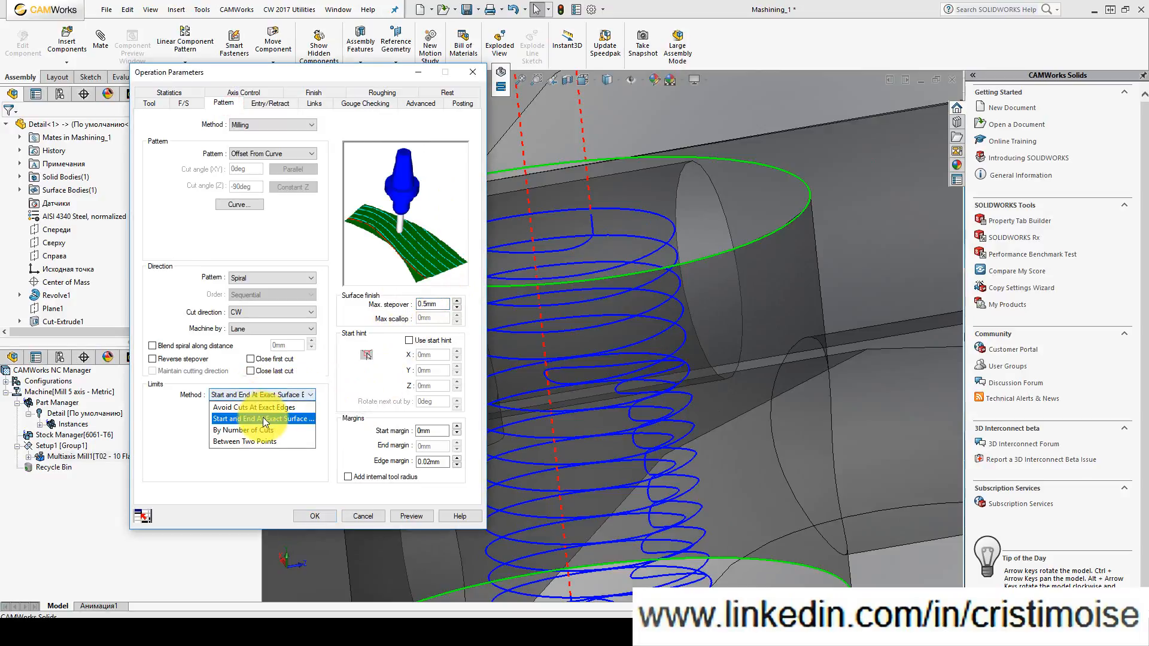
left_click(241, 414)
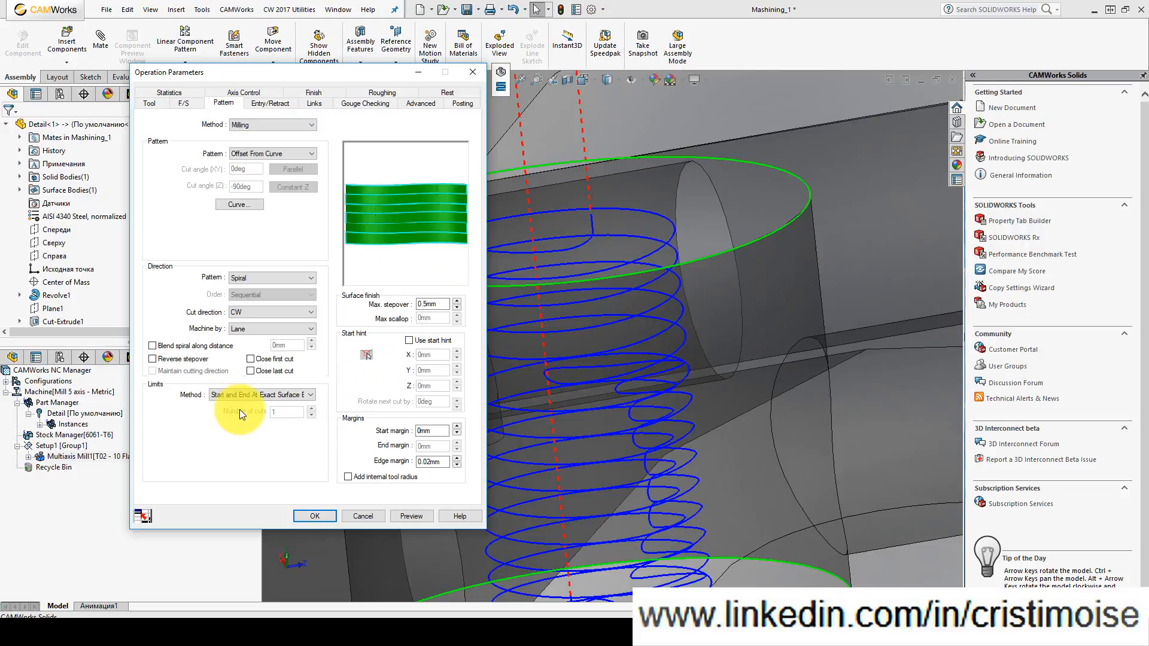
left_click(397, 517)
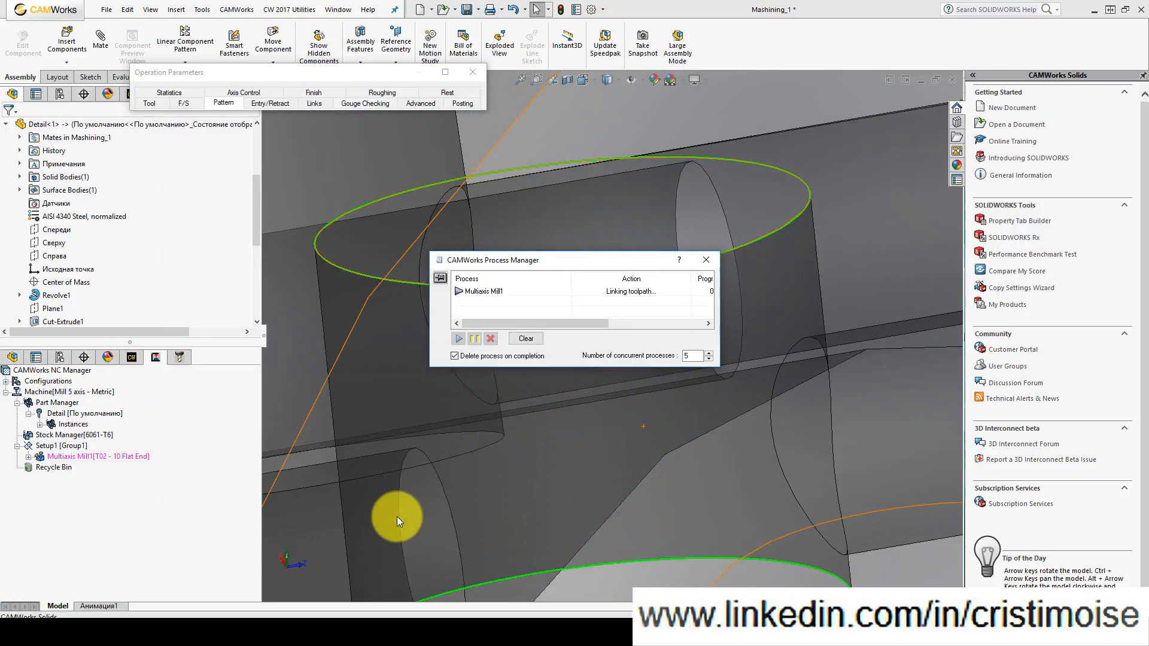
- Set the pattern's limits method to Avoid Cuts At Exact Edges, preview the toolpath and inspect it along the hole axis
left_click(262, 98)
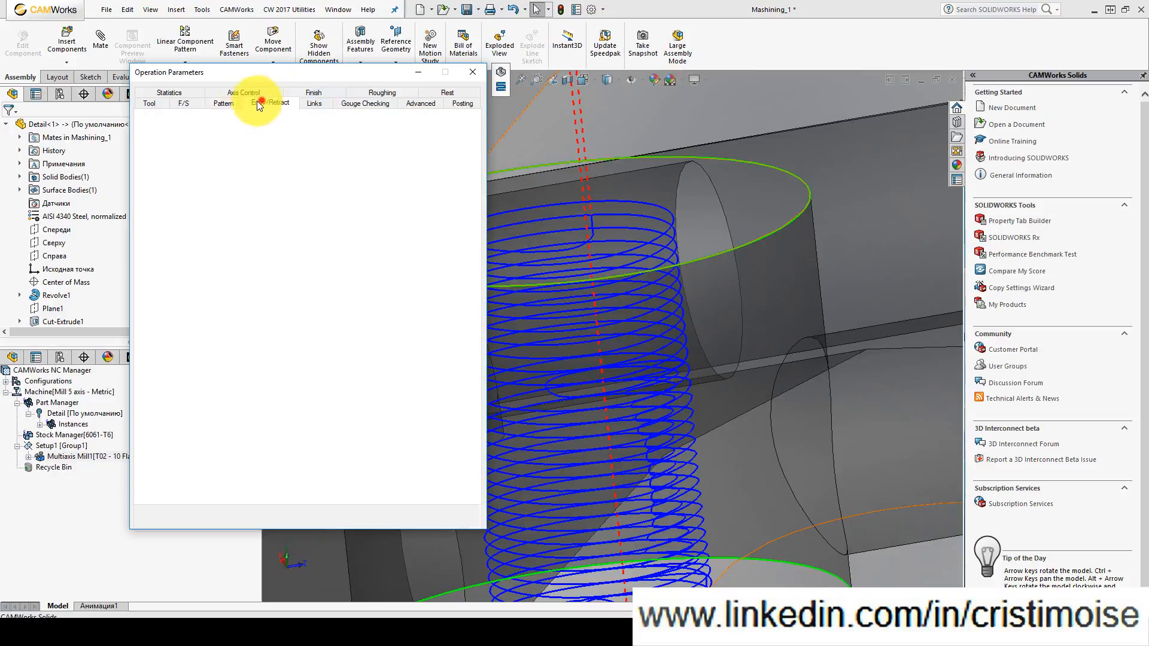
left_click(223, 103)
left_click(246, 394)
left_click(245, 411)
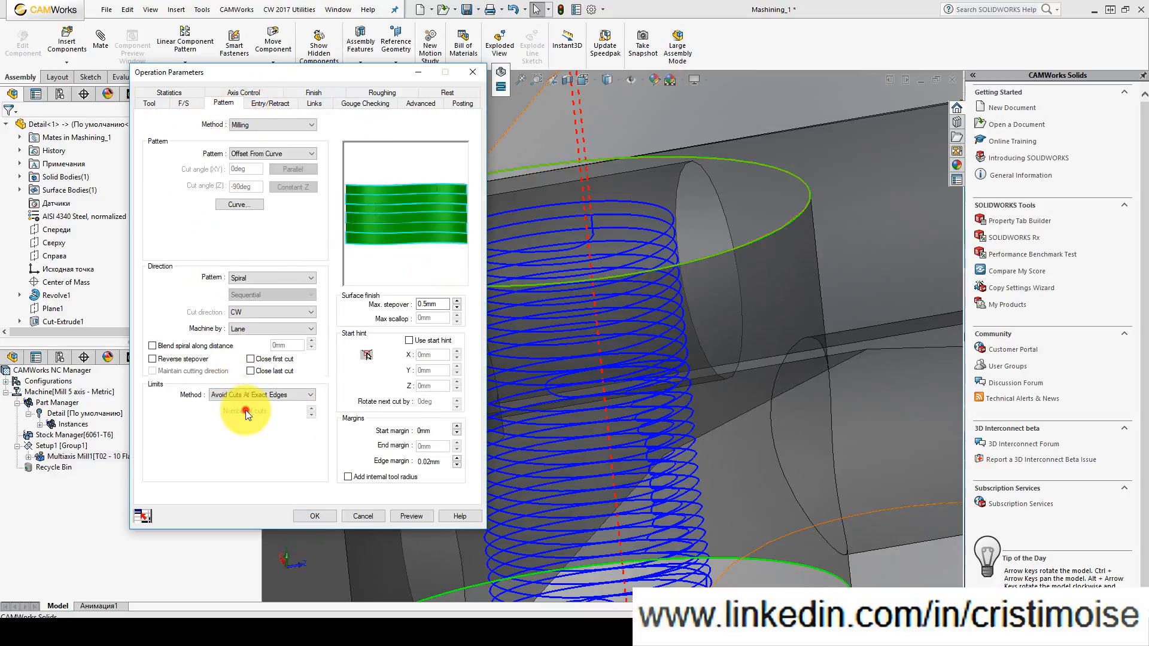
left_click(408, 518)
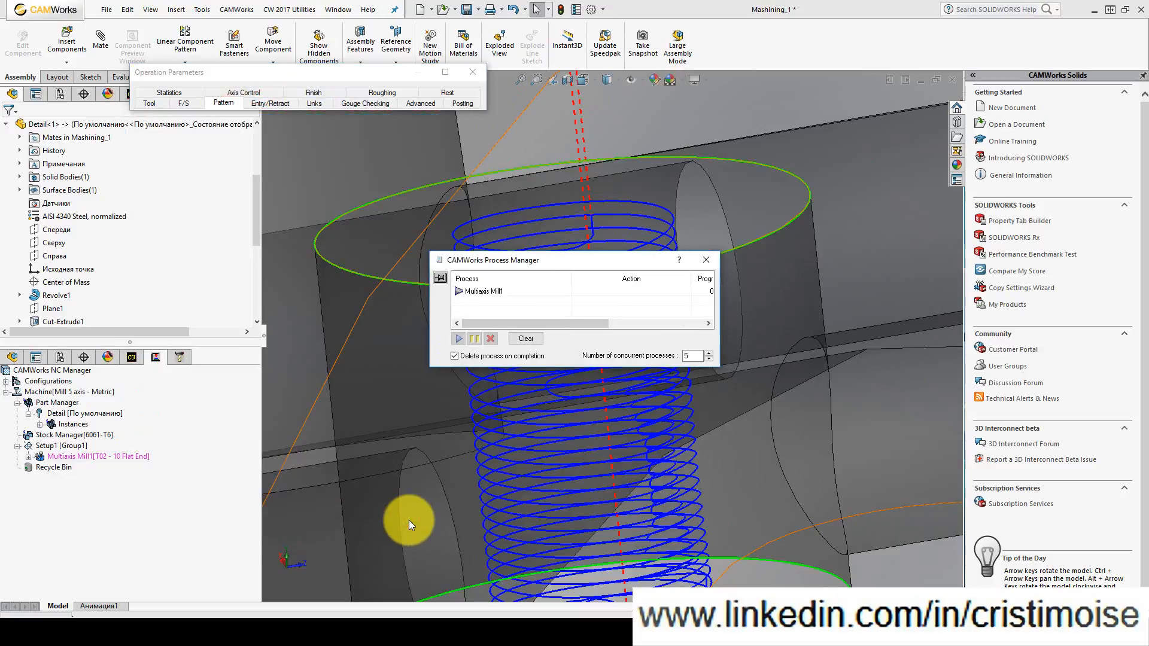
scroll(606, 425, "up", 7)
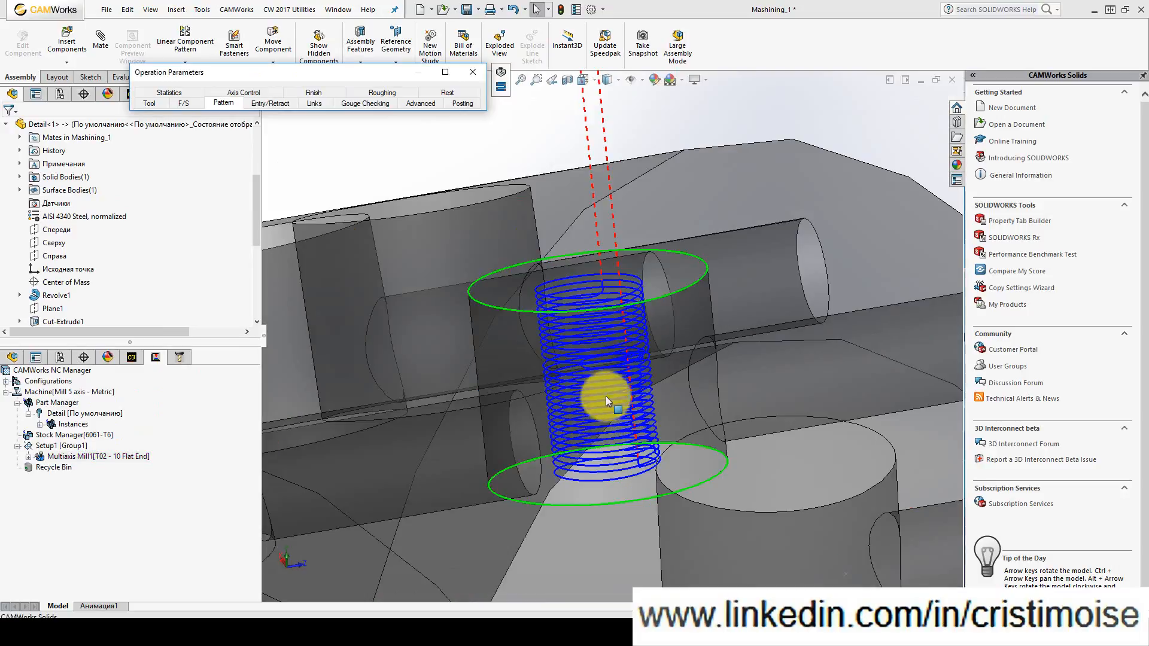
middle_click_drag(579, 309, 637, 562)
scroll(606, 487, "down", 8)
middle_click_drag(606, 488, 585, 469)
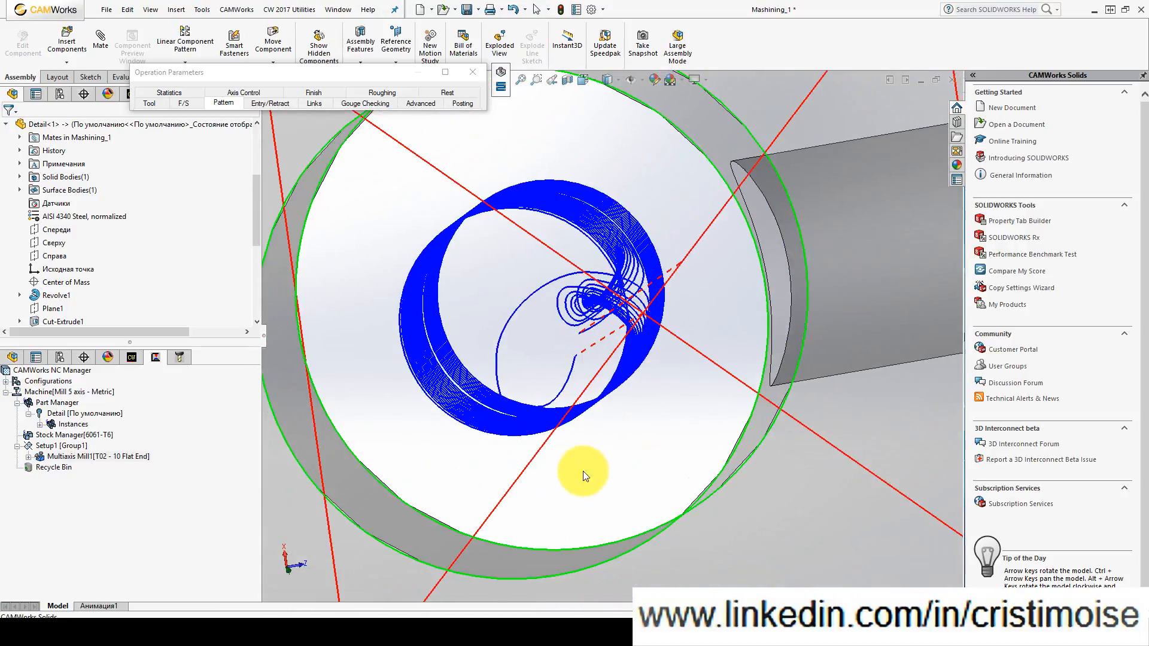
- Set the link type to Follow Surfaces for gaps both below and above the threshold in the links along cut
left_click(312, 102)
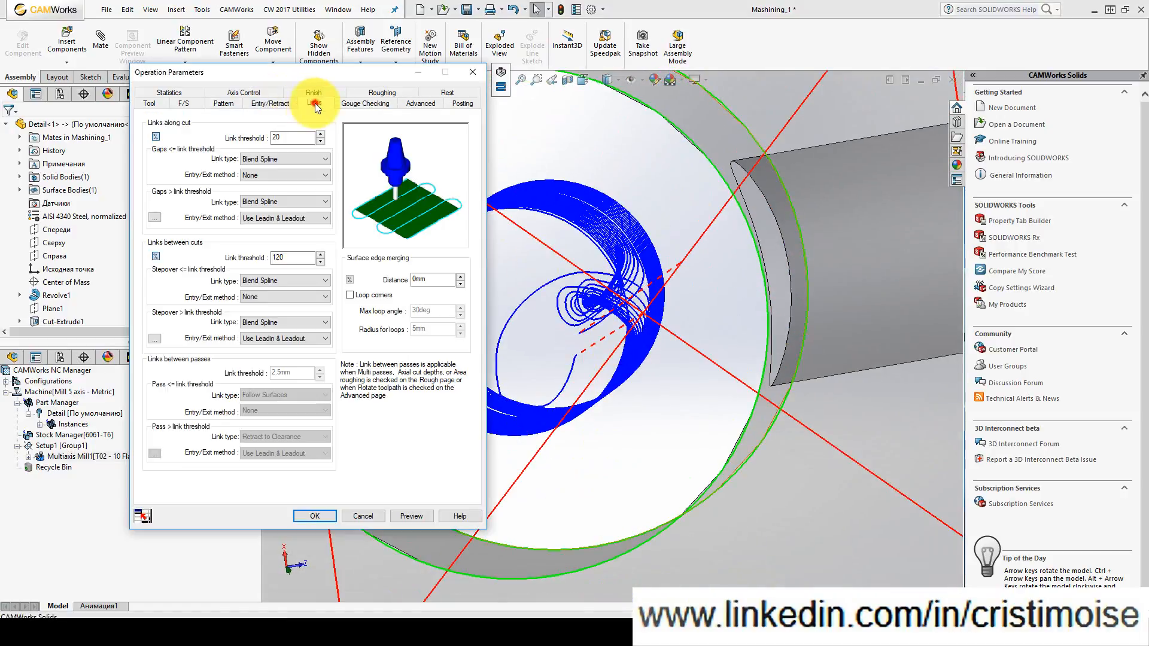
left_click(265, 219)
left_click(263, 261)
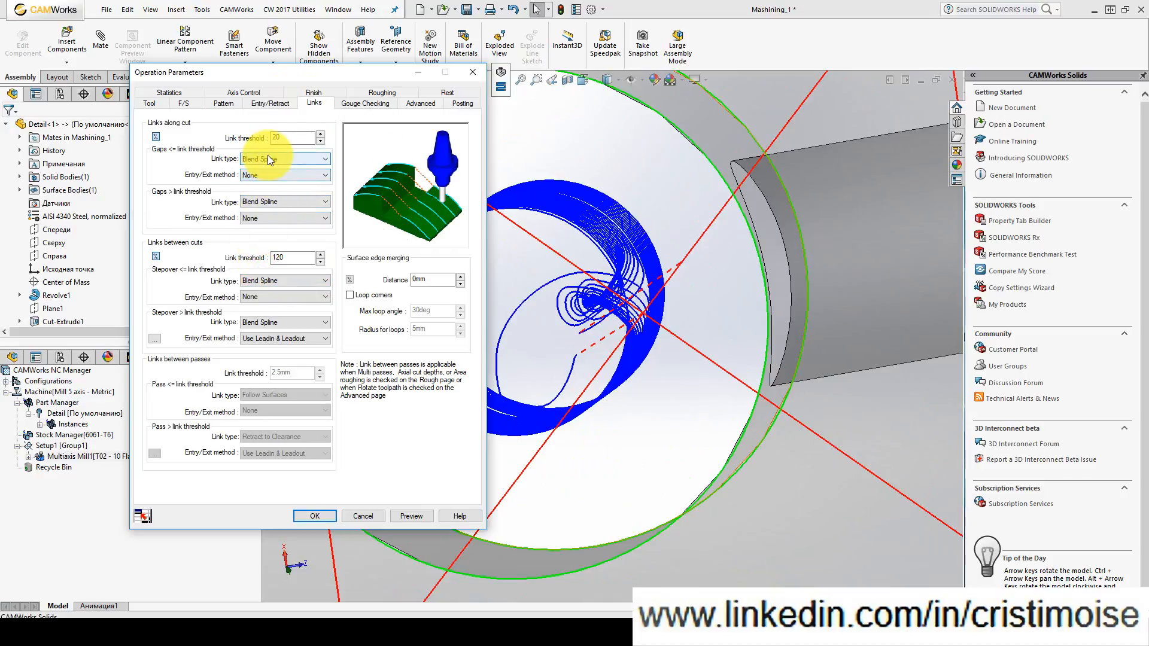
left_click(267, 159)
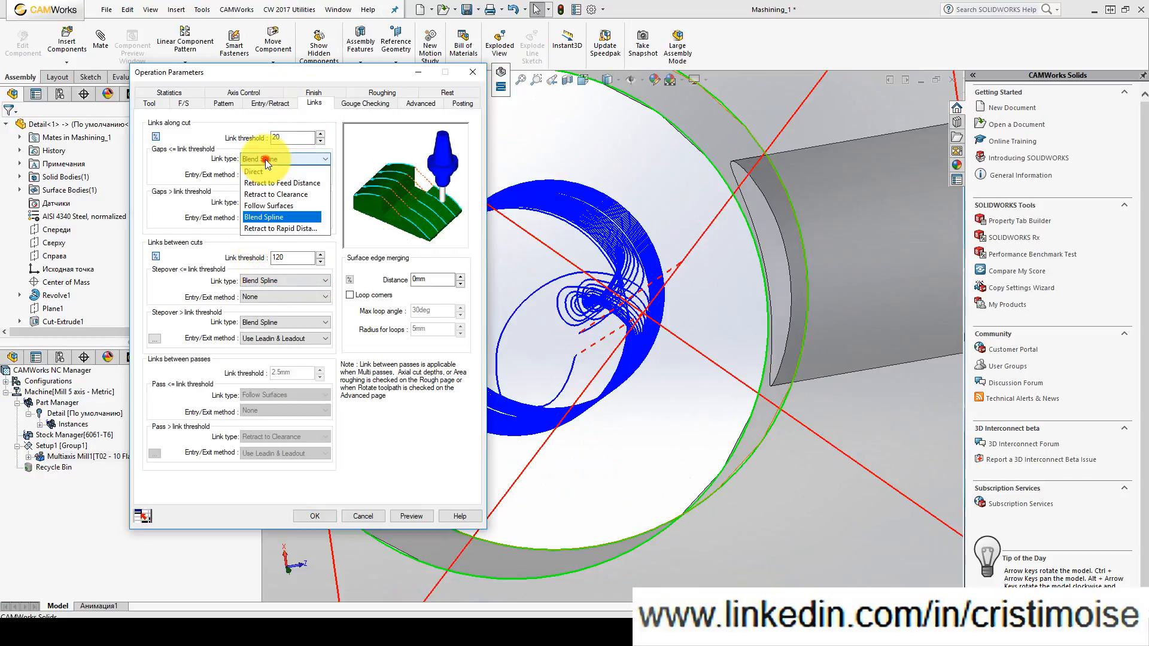
left_click(269, 205)
left_click(271, 201)
left_click(272, 249)
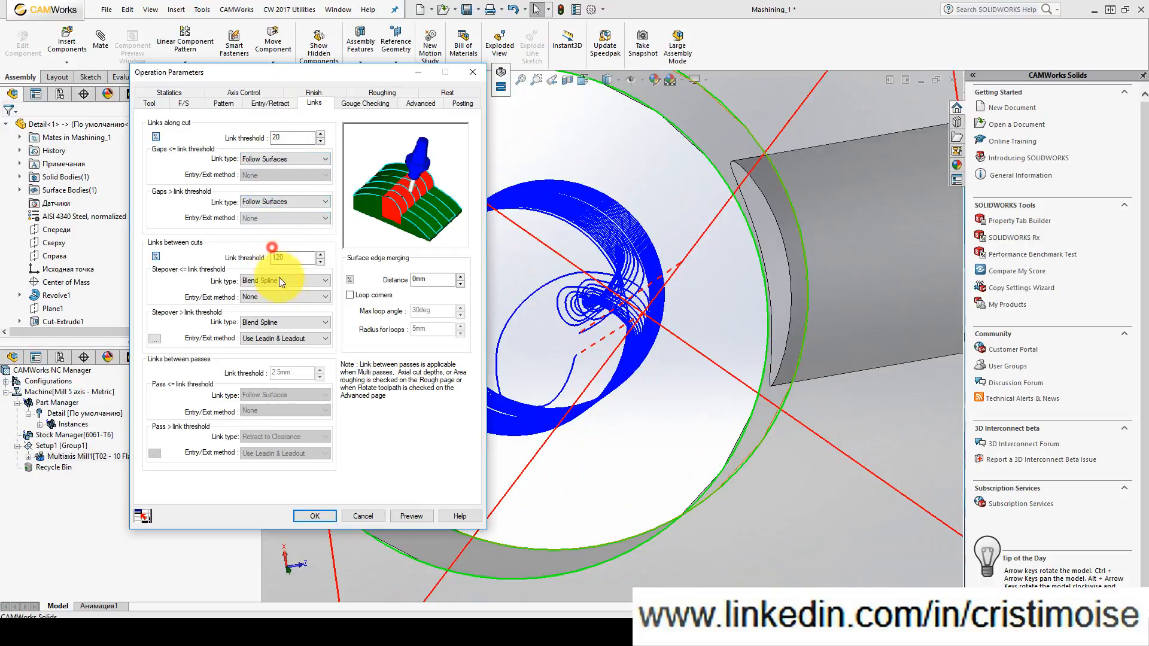
- Set both stepover link types between cuts to Follow Surfaces, preview the toolpath and inspect it inside the hole
left_click(278, 280)
left_click(276, 327)
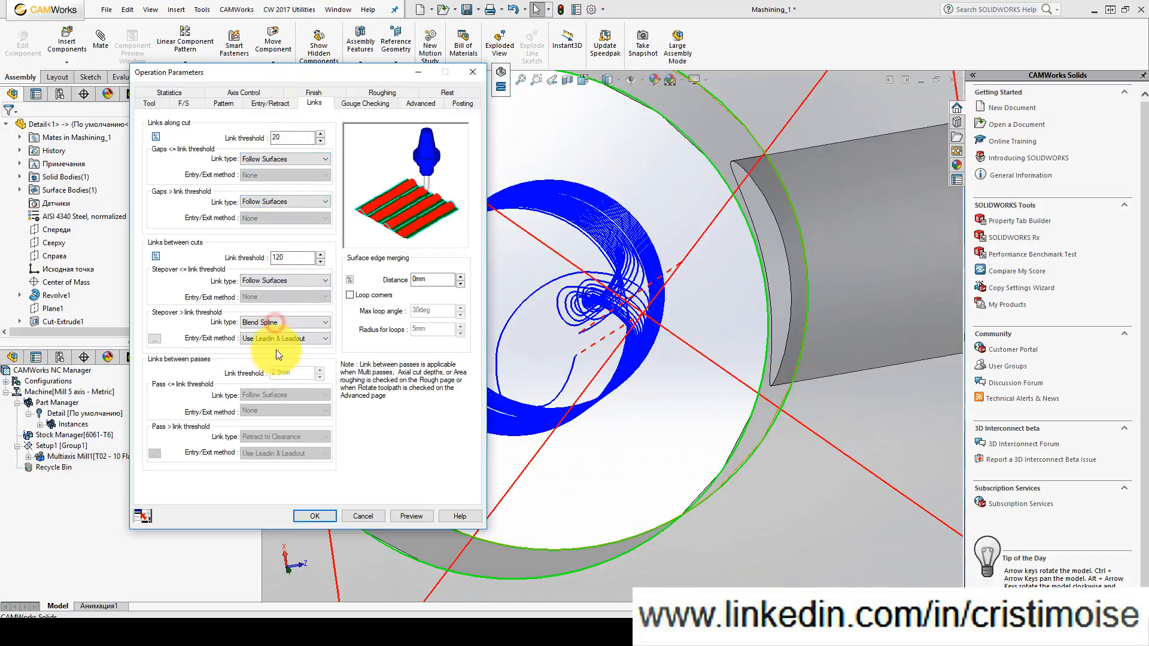
left_click(267, 324)
left_click(275, 369)
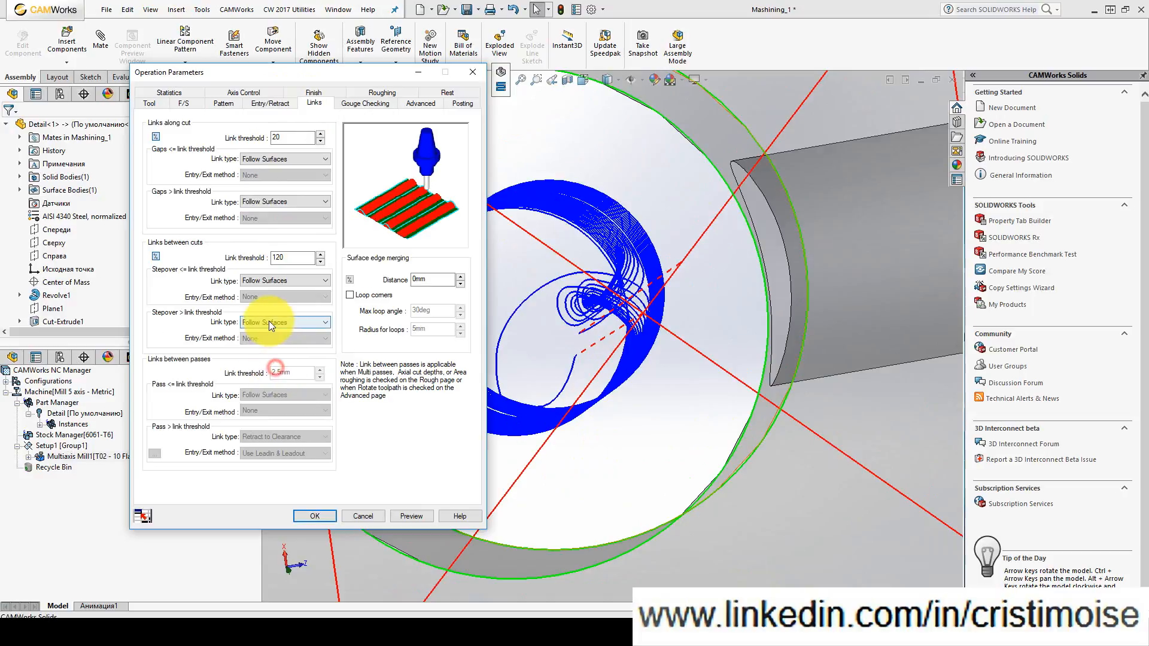
left_click(405, 516)
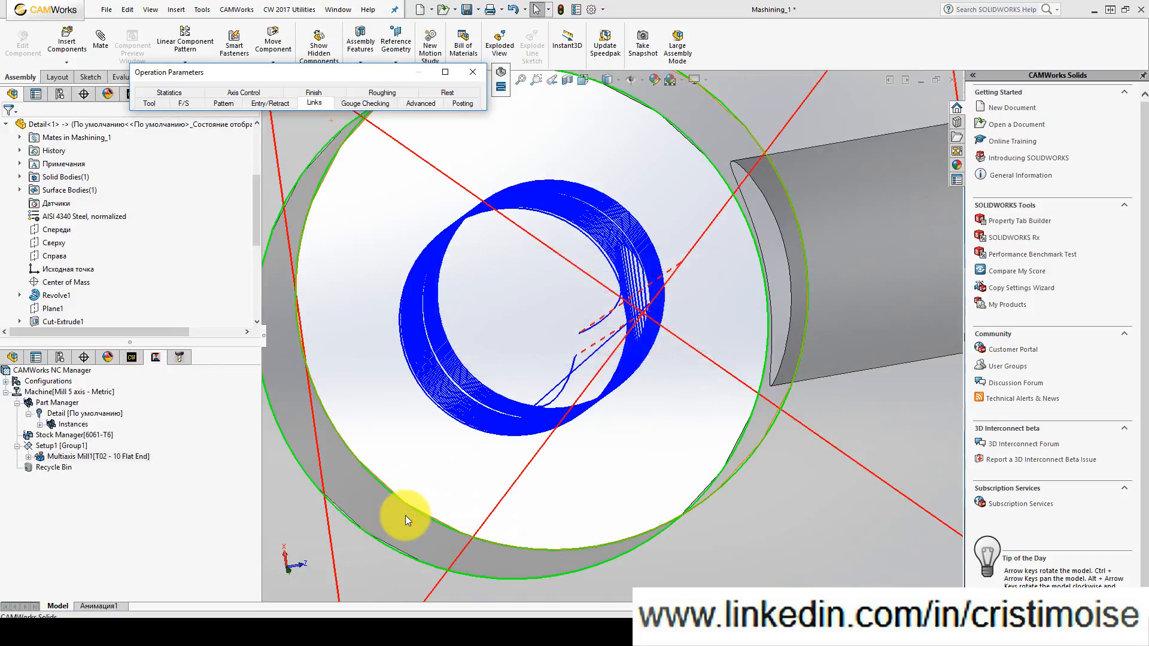
middle_click_drag(493, 380, 584, 416)
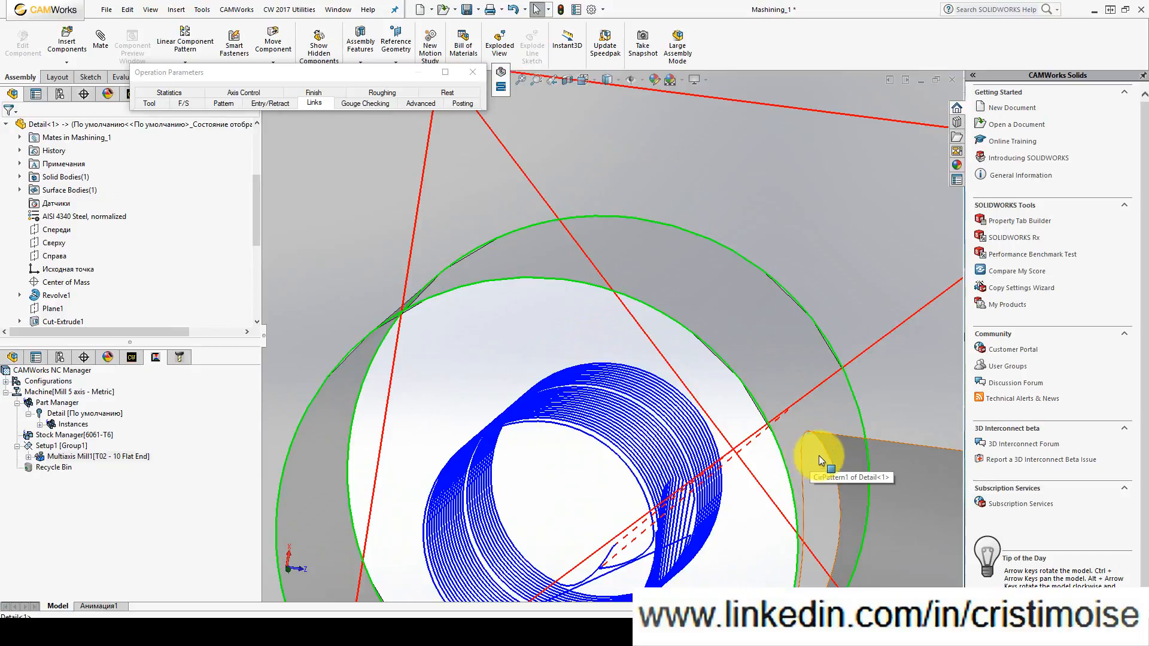
scroll(615, 437, "up", 5)
middle_click_drag(615, 436, 590, 254)
scroll(586, 359, "up", 5)
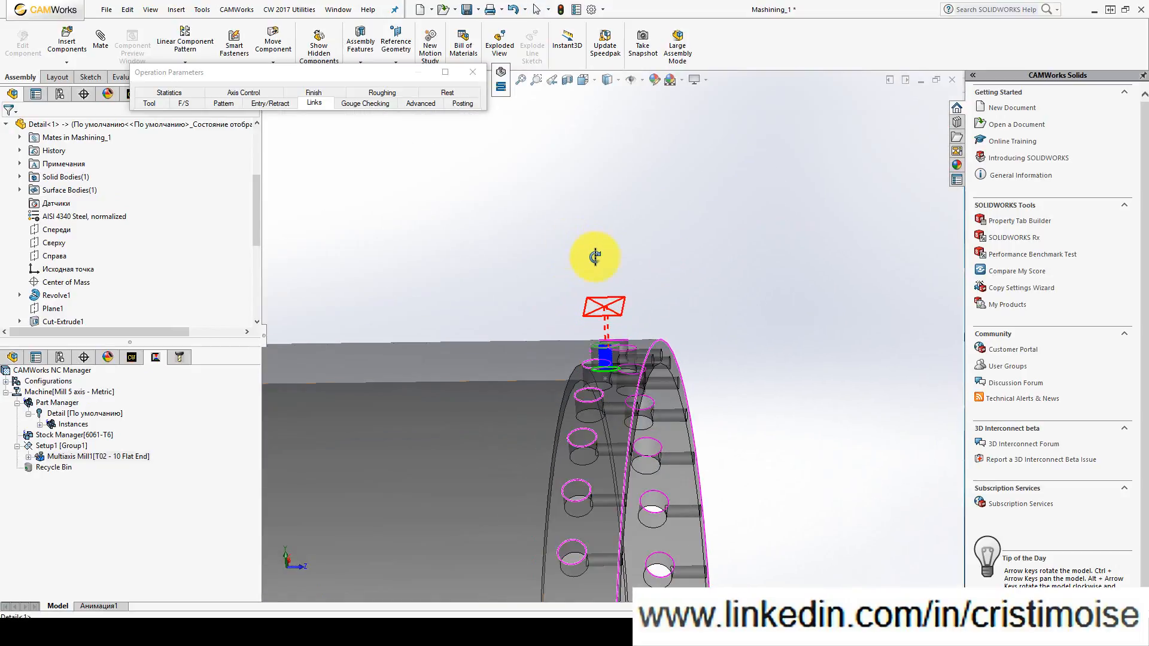
- Simulate the toolpath to its end at a reduced speed, speed it up partway and exit the simulation
left_click(501, 87)
scroll(601, 353, "down", 2)
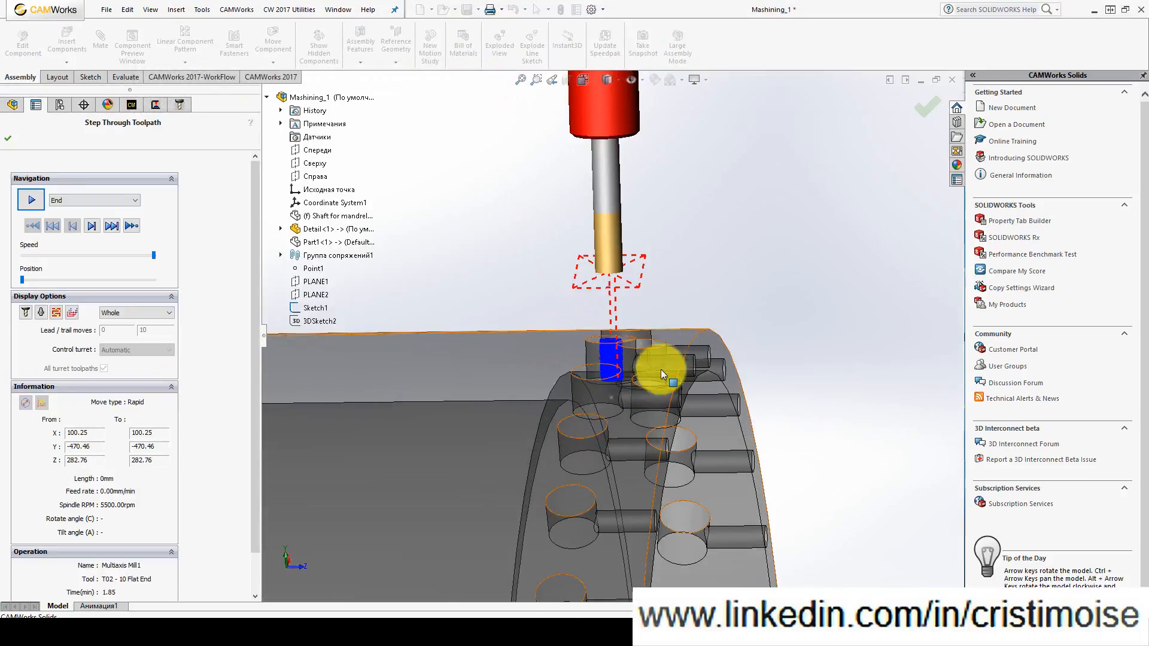
scroll(662, 369, "down", 2)
left_click_drag(153, 255, 142, 255)
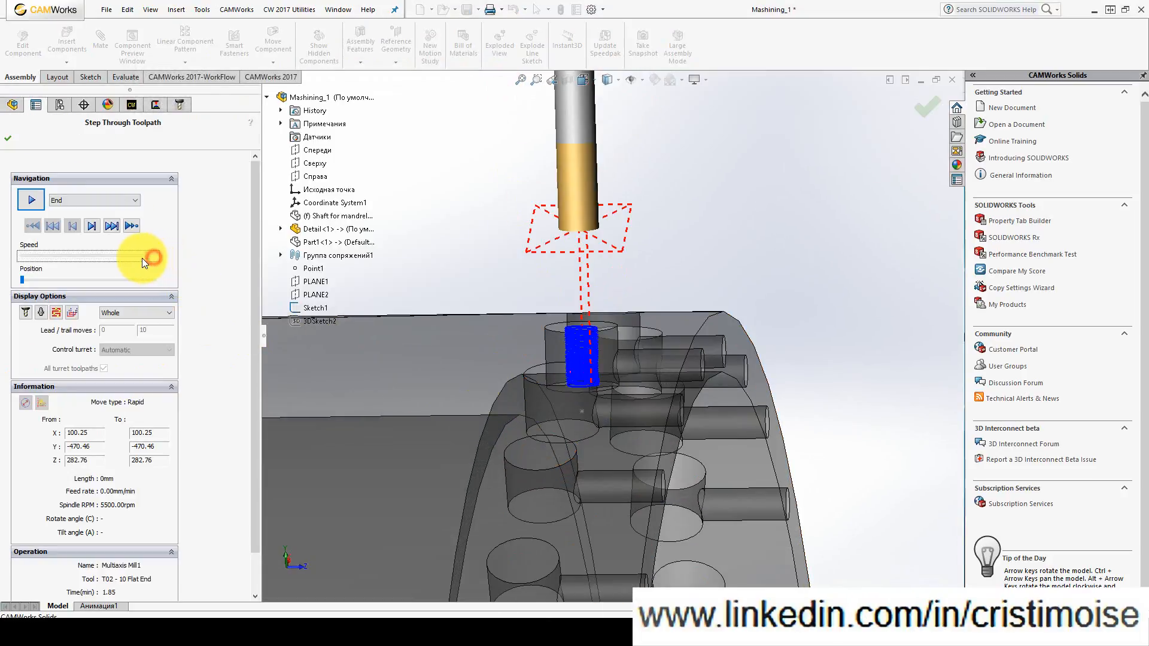
left_click(32, 201)
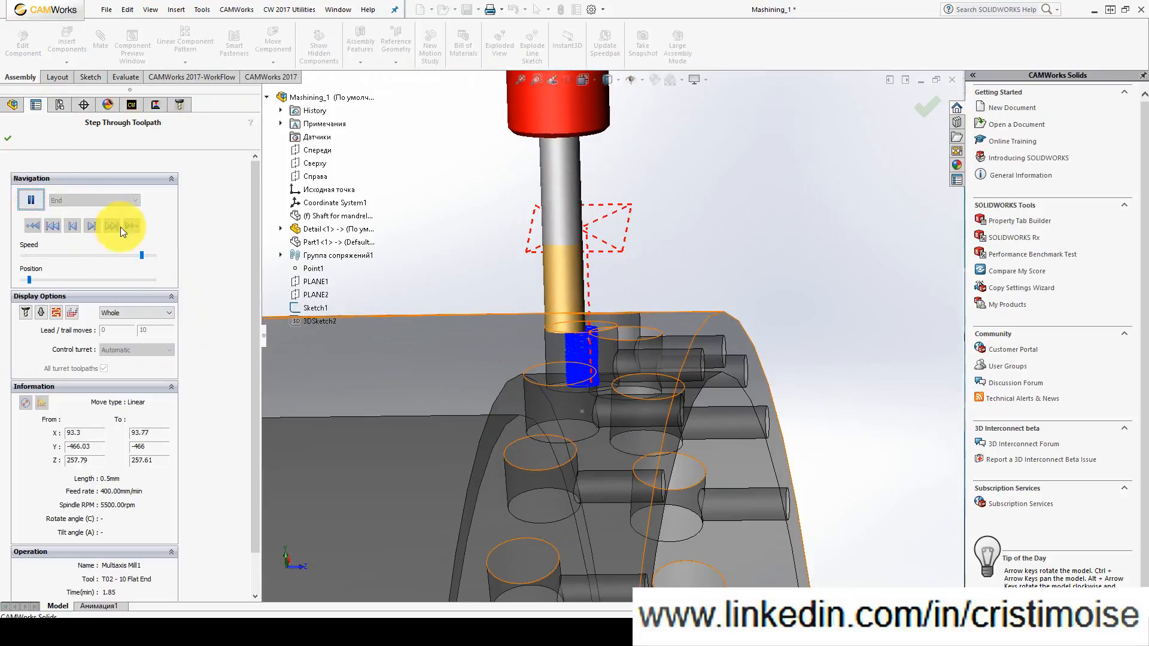
left_click_drag(139, 251, 150, 251)
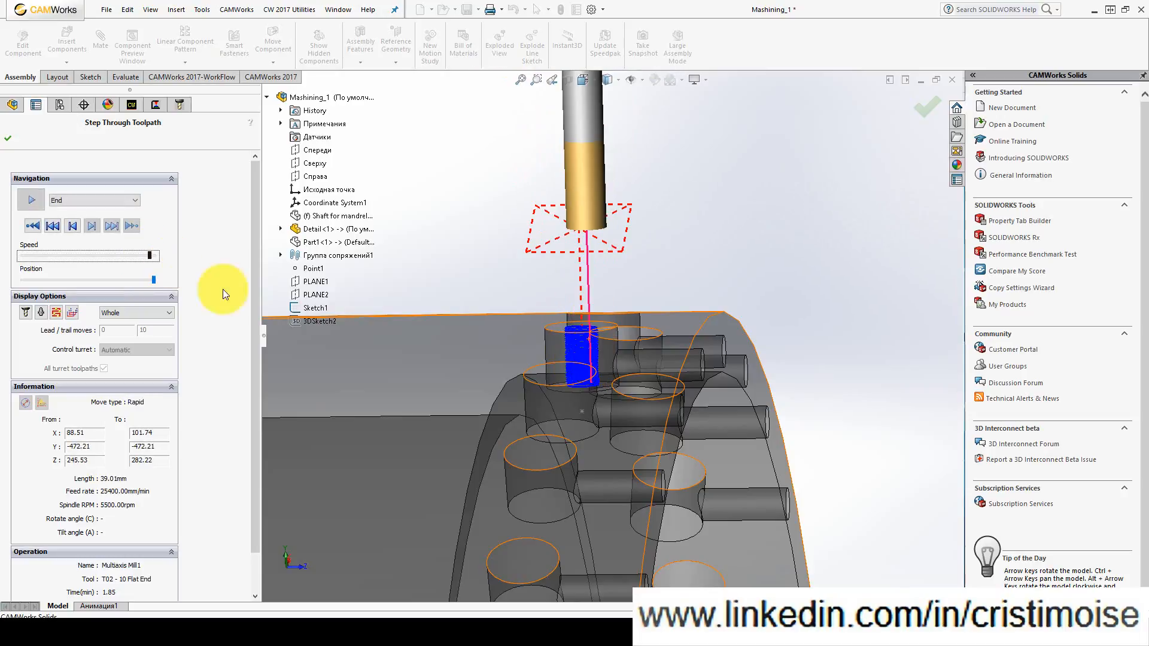
left_click(7, 139)
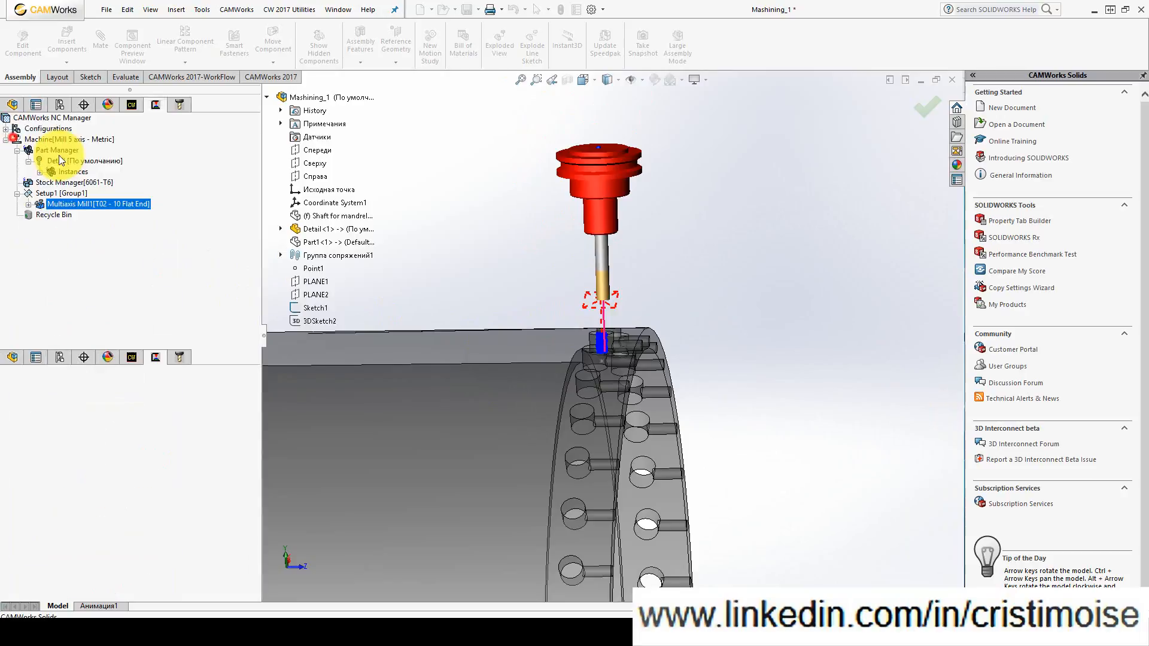
- Accept the multiaxis mill operation's parameters and bring the ring of flange holes into view
left_click(225, 104)
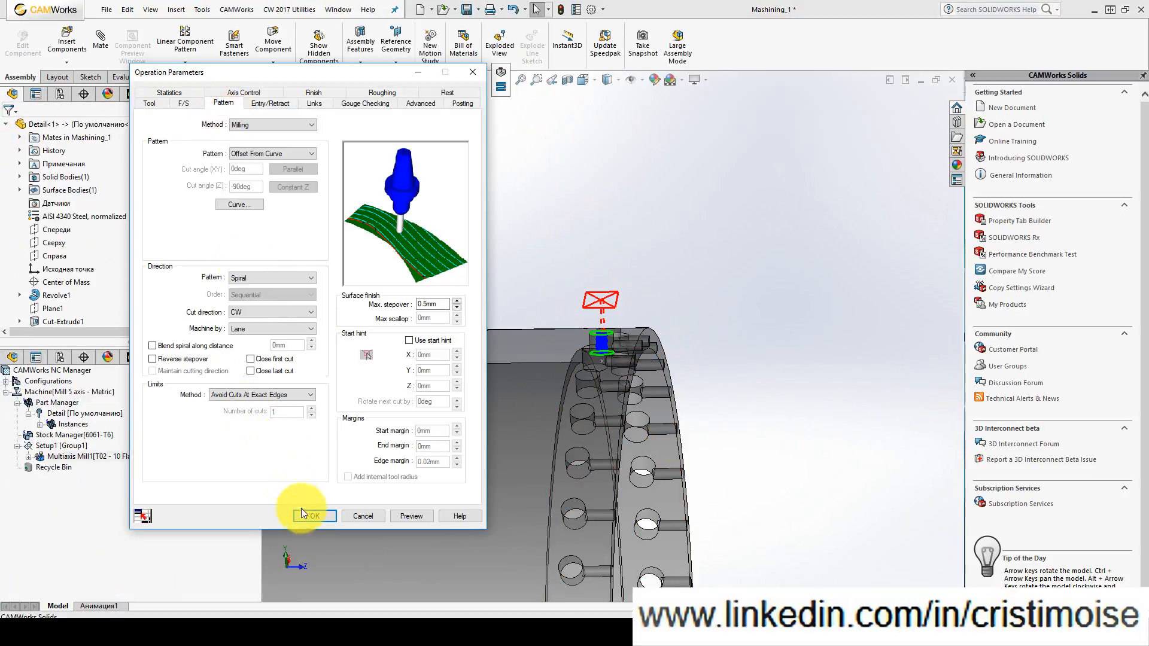
left_click(310, 513)
left_click(614, 346)
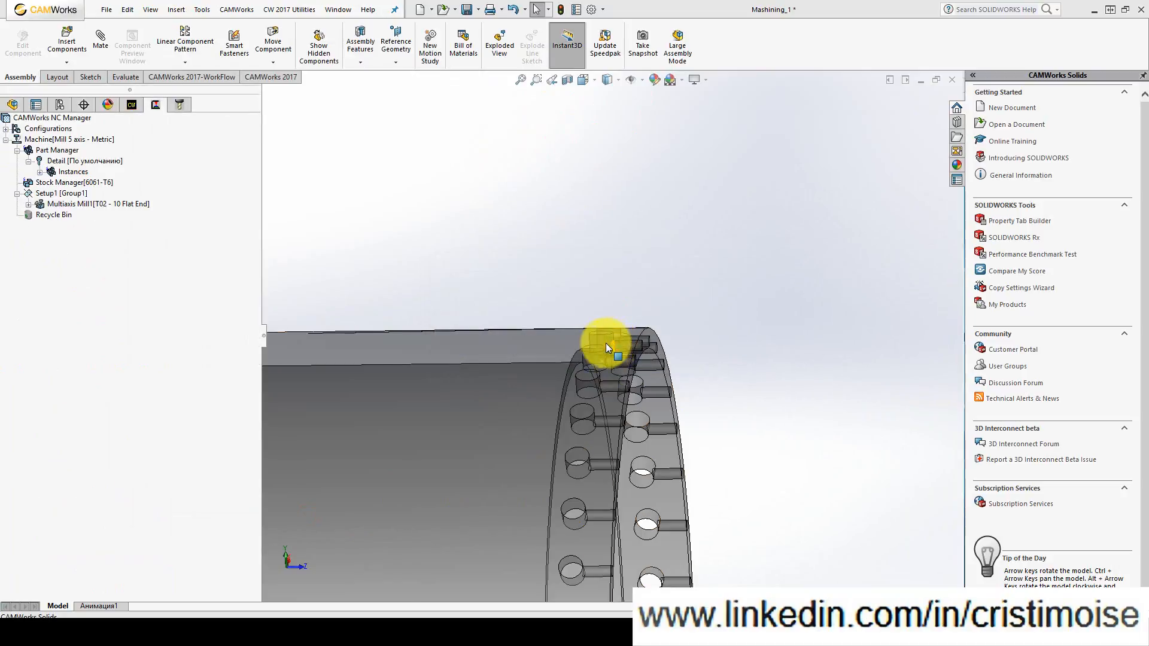
scroll(606, 343, "up", 2)
middle_click_drag(590, 349, 566, 450)
scroll(625, 295, "down", 2)
scroll(625, 295, "down", 1)
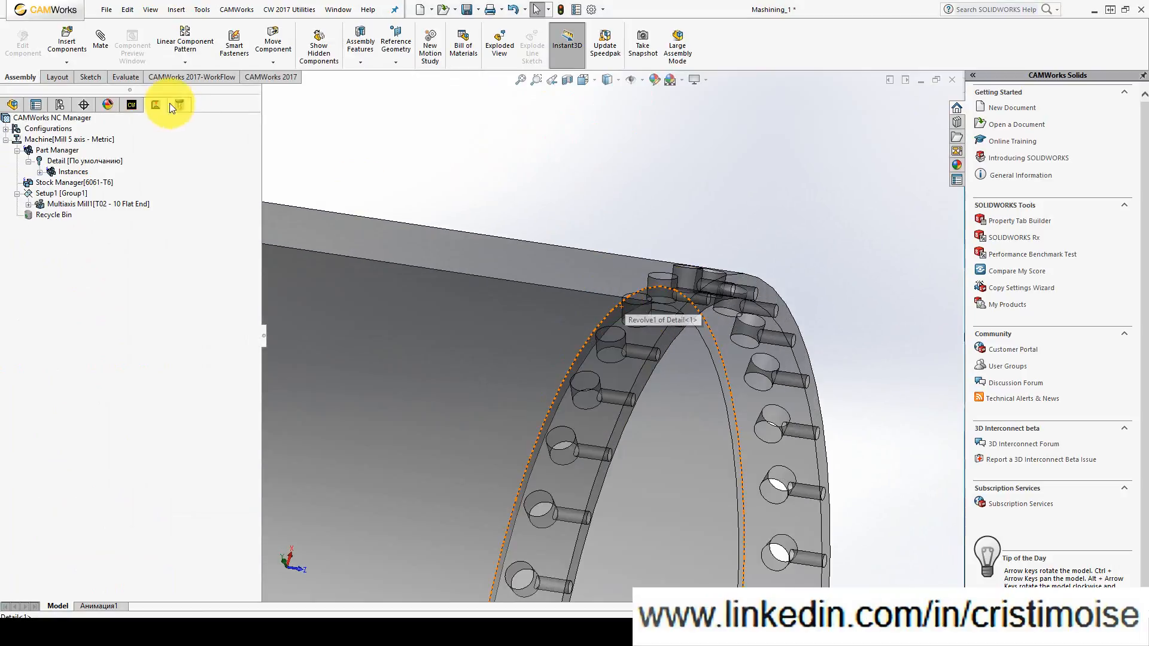
- Start a circular pattern of the multi surface feature with the Detail part's cylindrical face as its axis
left_click(131, 105)
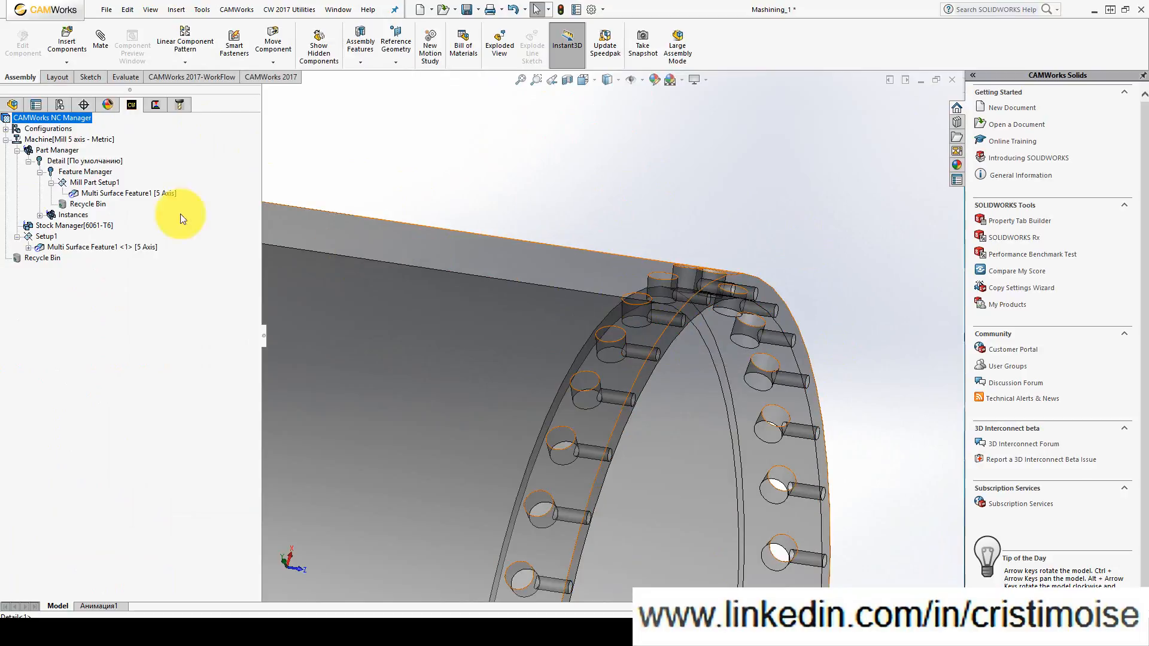
right_click(114, 194)
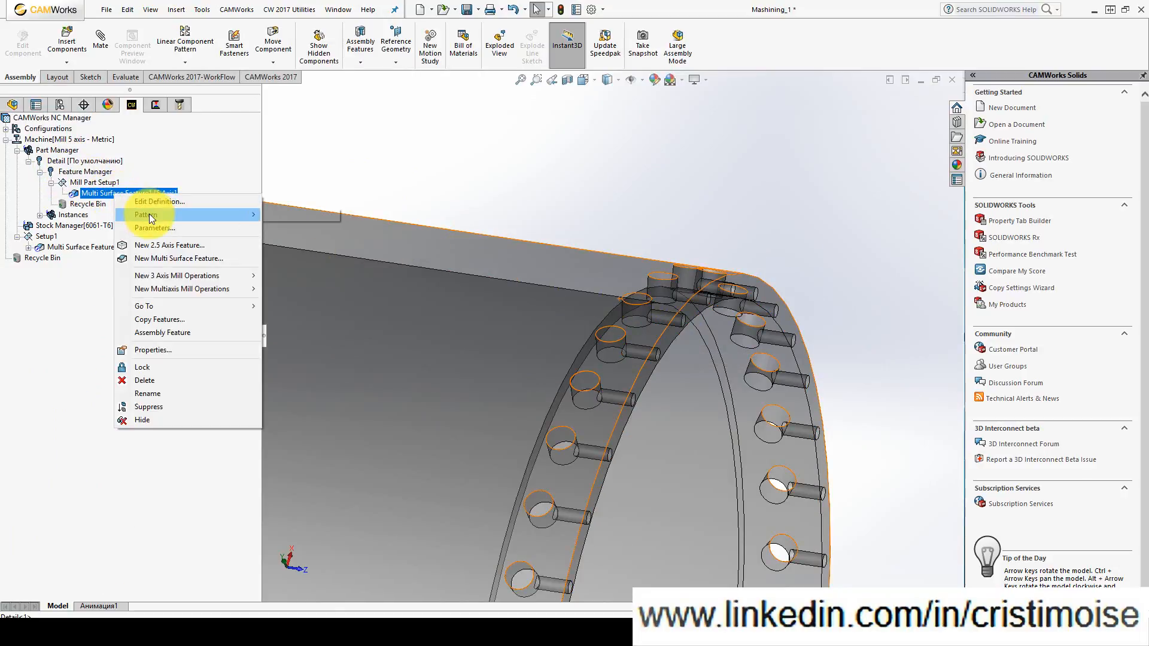
mouse_move(149, 214)
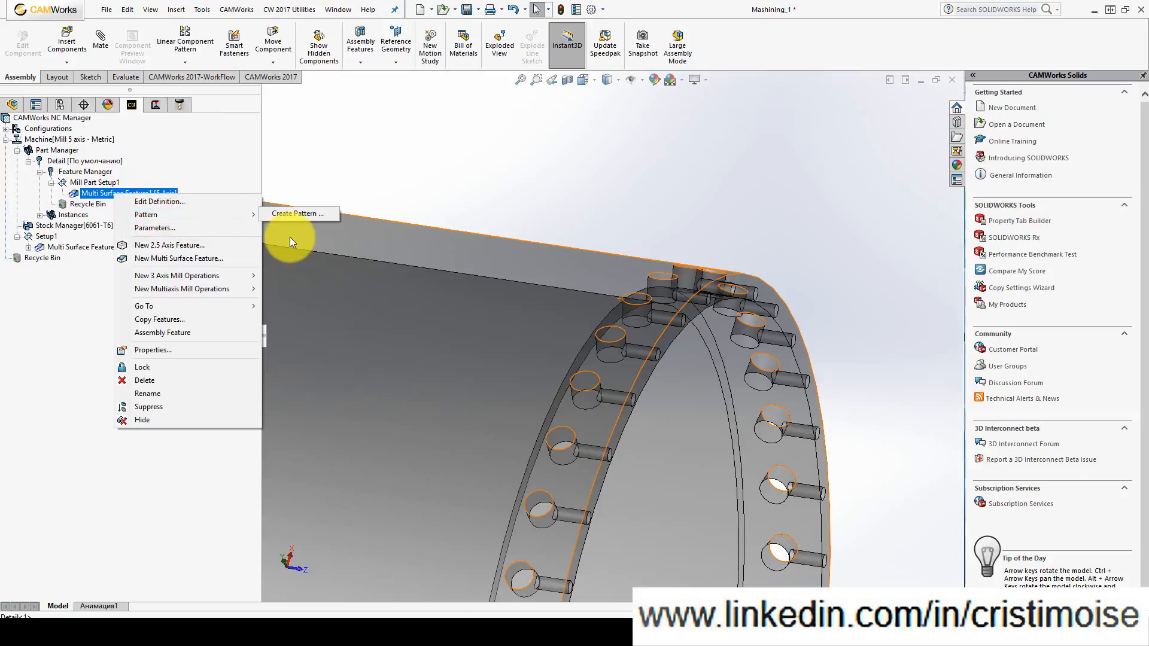
left_click(290, 214)
left_click(78, 182)
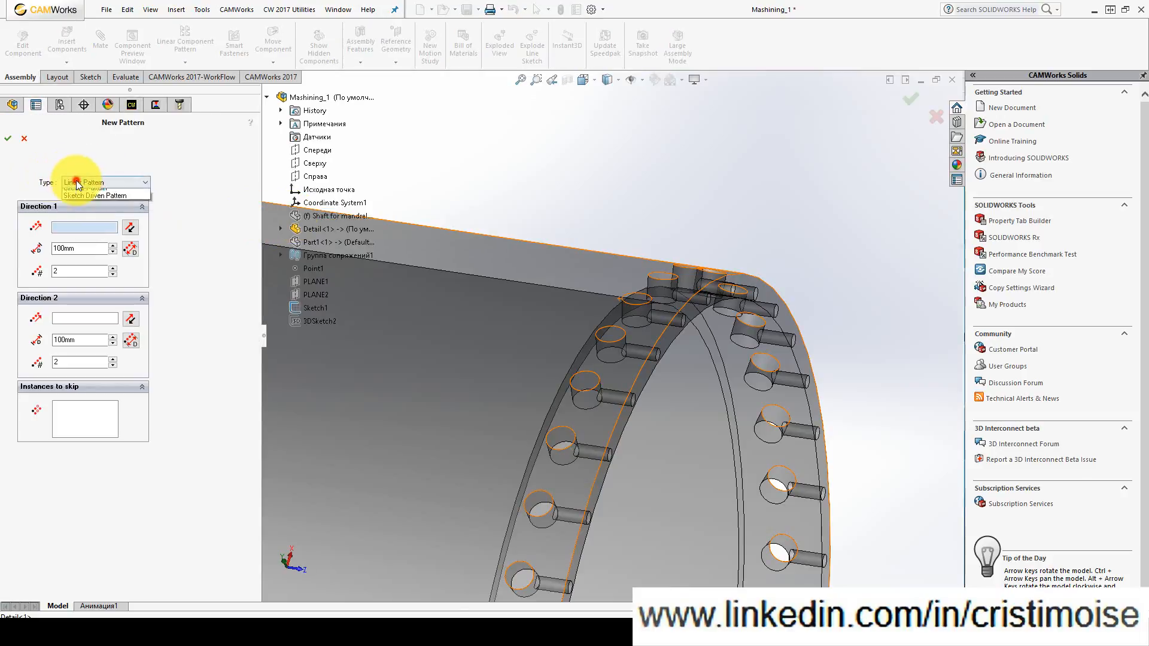
left_click(85, 199)
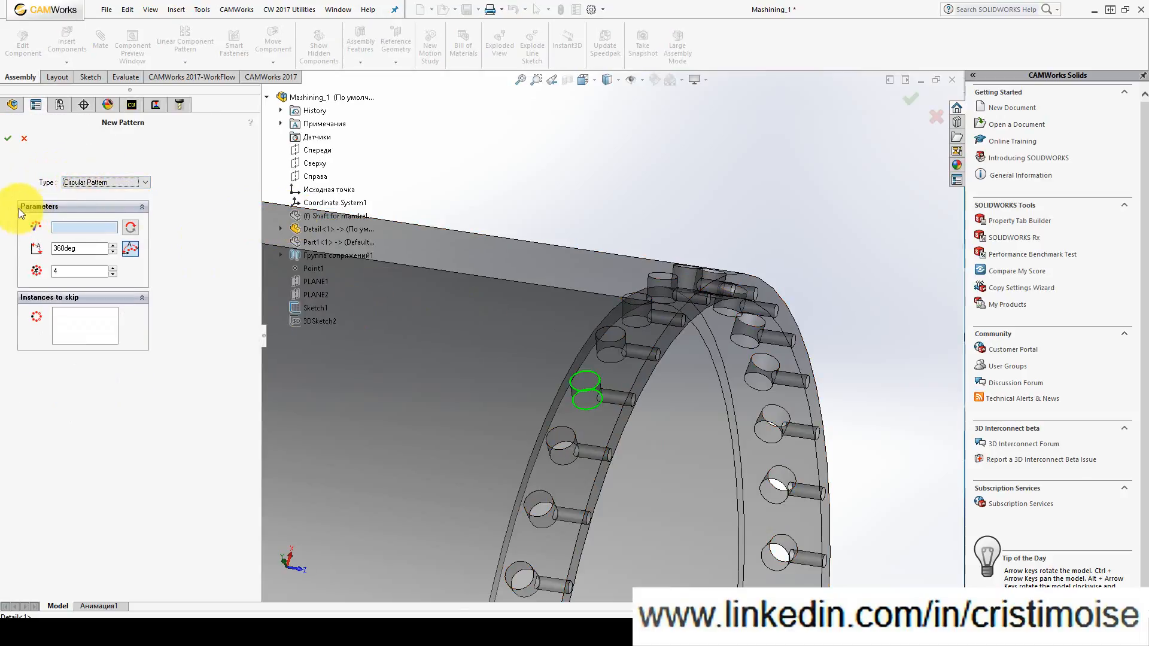
left_click(424, 274)
scroll(499, 376, "up", 5)
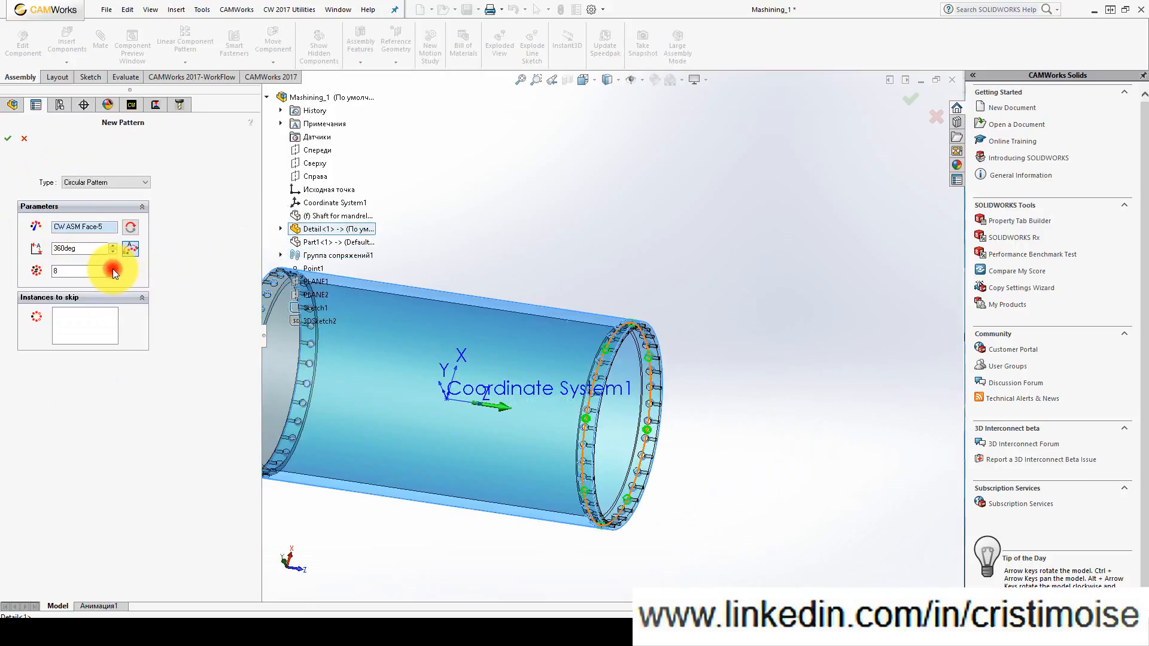
- Set the circular pattern to 36 instances so they match the flange holes, and accept the pattern
left_click(113, 268)
left_click(113, 268)
left_click(112, 268)
left_click(113, 268)
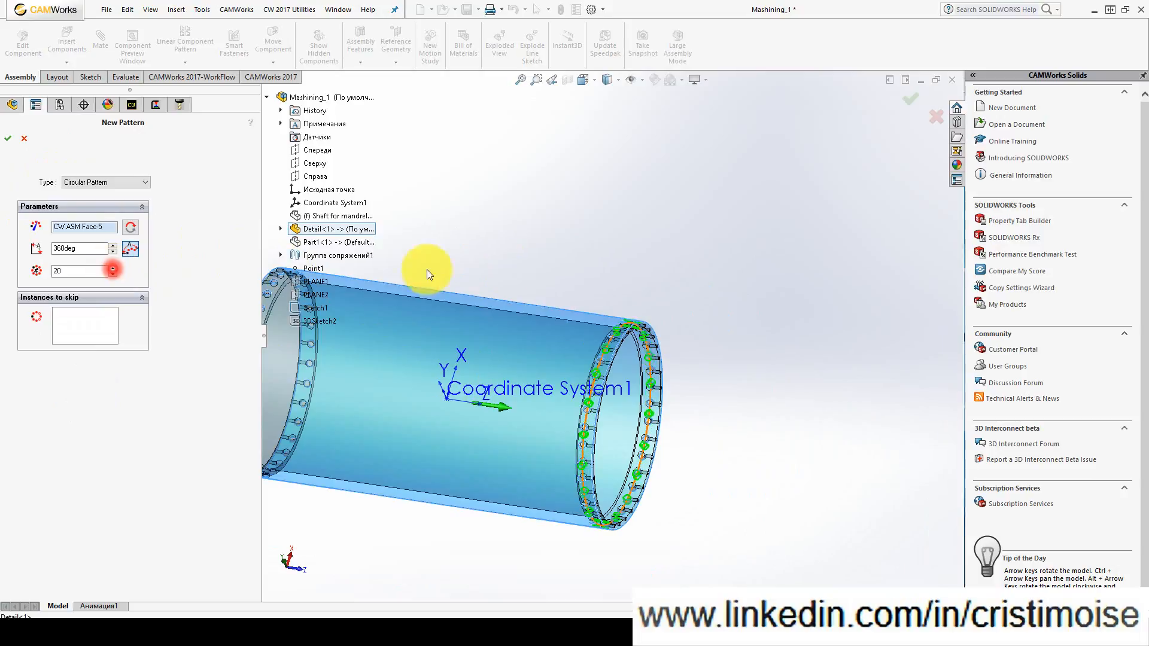
scroll(664, 389, "down", 8)
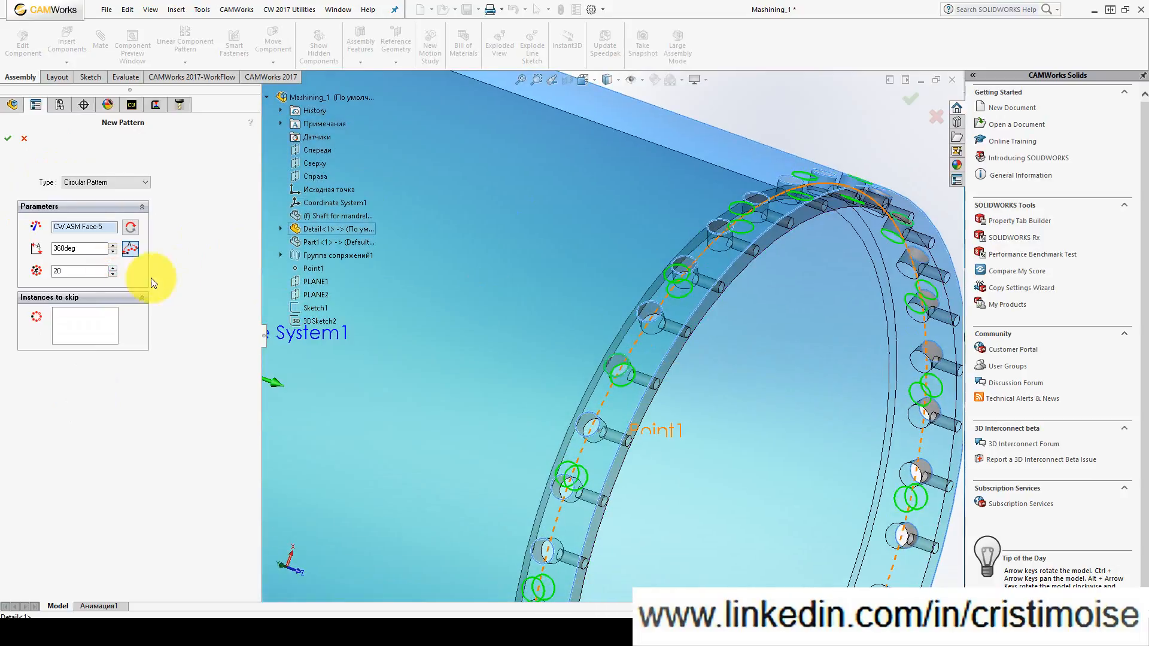
left_click(112, 269)
left_click(112, 269)
left_click(112, 270)
left_click(112, 269)
left_click(112, 269)
left_click(112, 269)
left_click(112, 269)
left_click(112, 270)
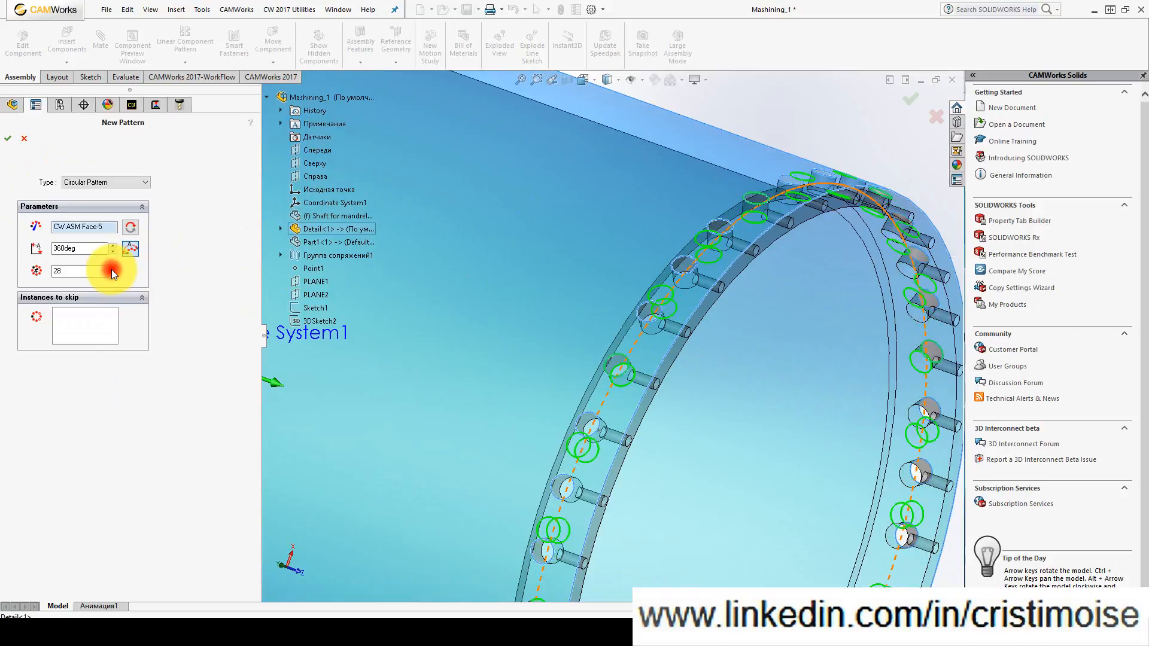
left_click(112, 269)
left_click(111, 269)
left_click(112, 269)
left_click(112, 270)
left_click(112, 269)
left_click(112, 269)
left_click(112, 270)
left_click(112, 270)
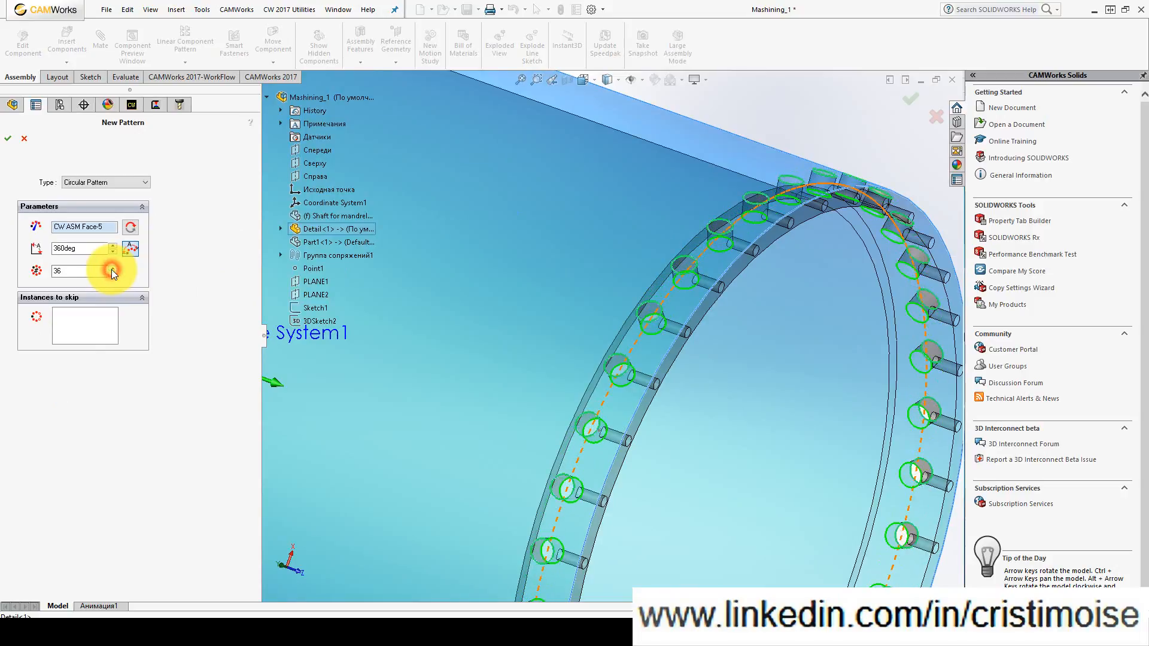
left_click(6, 140)
- Display the multiaxis mill operation's toolpaths and inspect them on the patterned holes around the flange
left_click(156, 103)
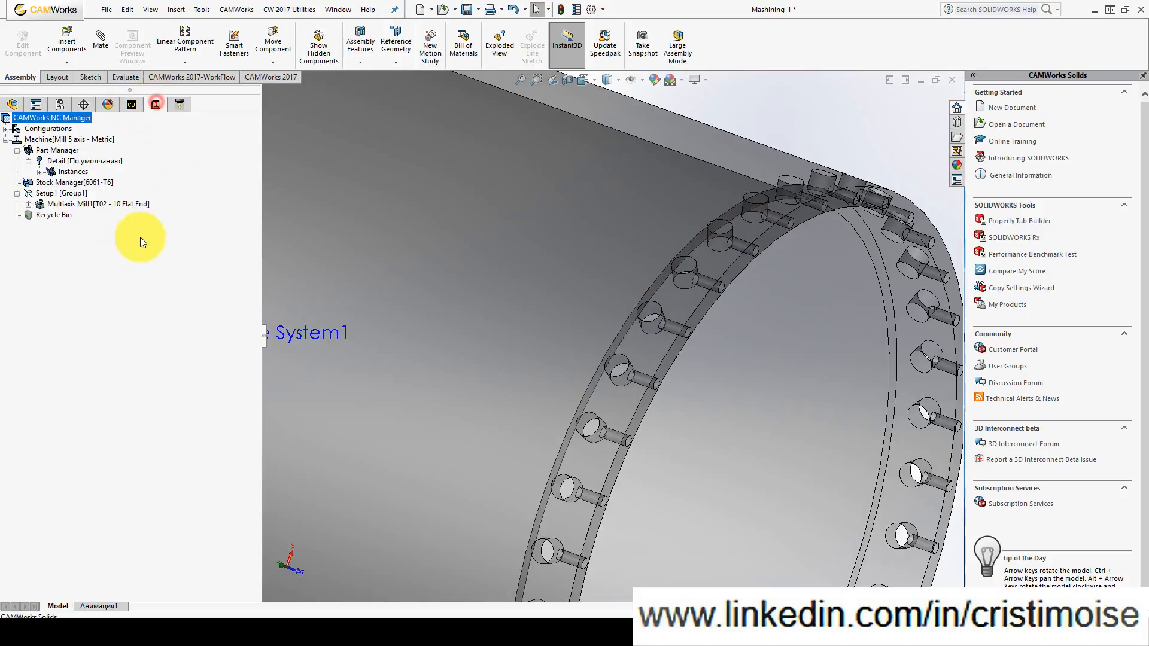
left_click(105, 207)
scroll(535, 410, "up", 3)
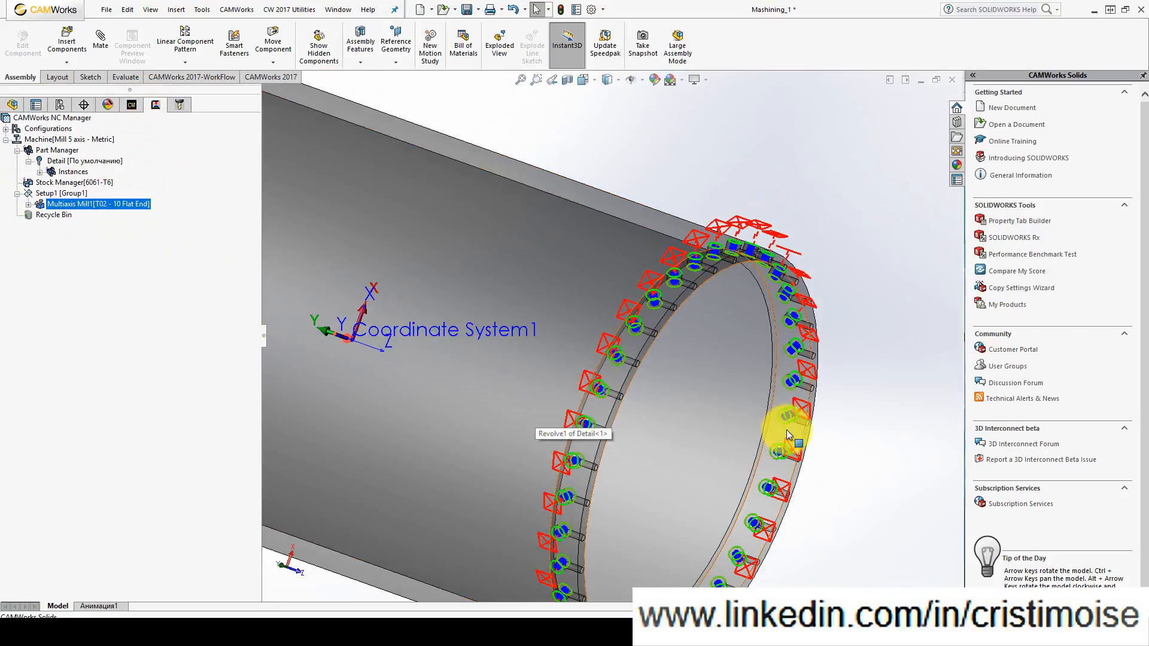
middle_click_drag(788, 435, 751, 380)
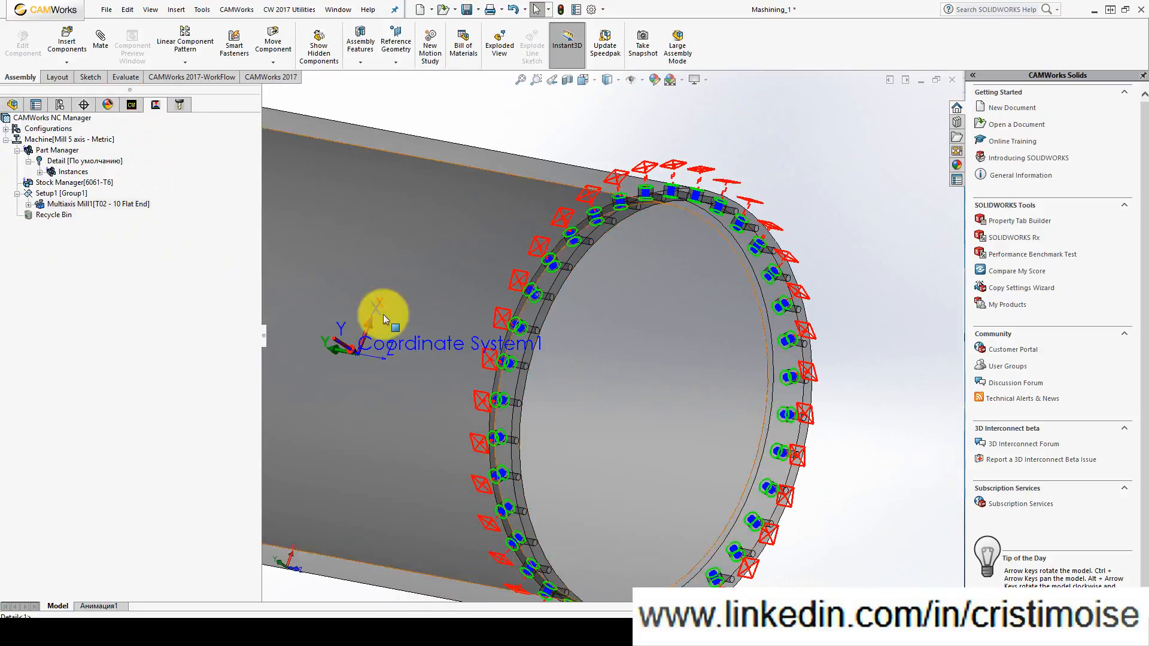
left_click(117, 204)
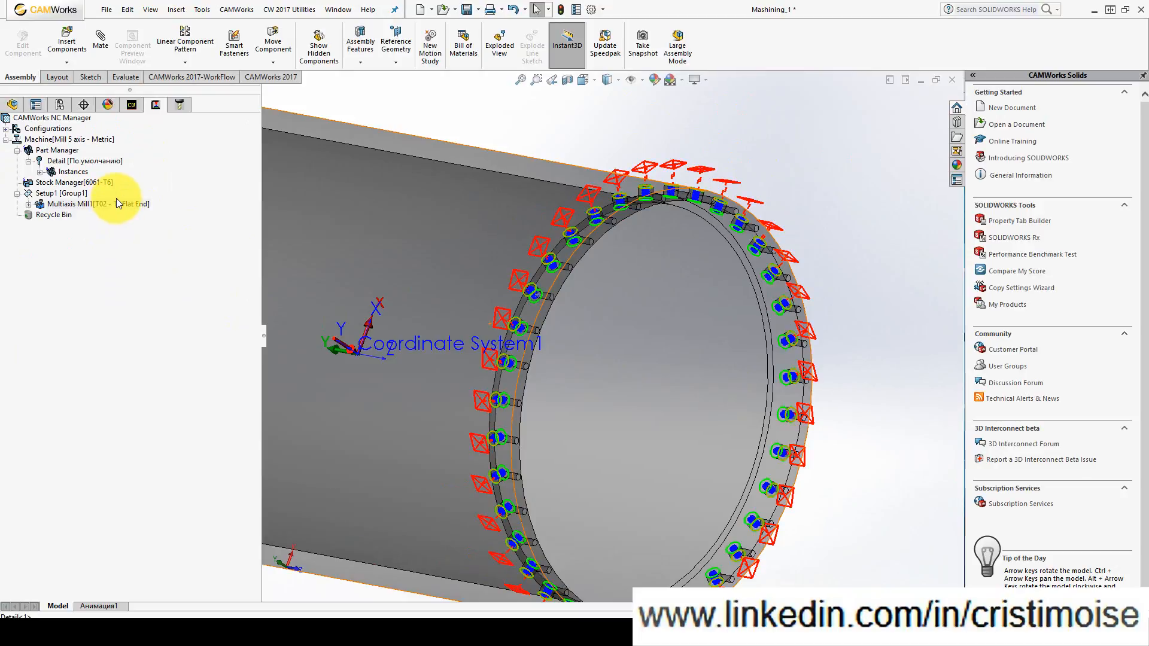
- Save the patterned feature's operation plan to the database as a new feature condition with the new strategy "5 axis hole spiral"
left_click(132, 105)
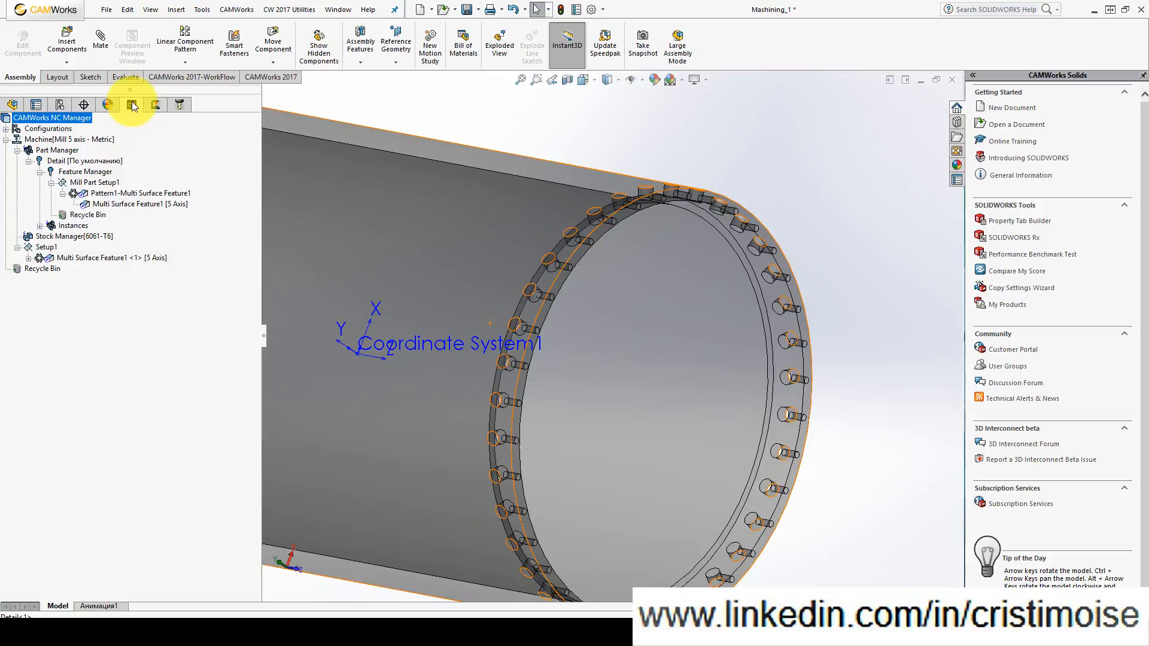
scroll(712, 221, "down", 5)
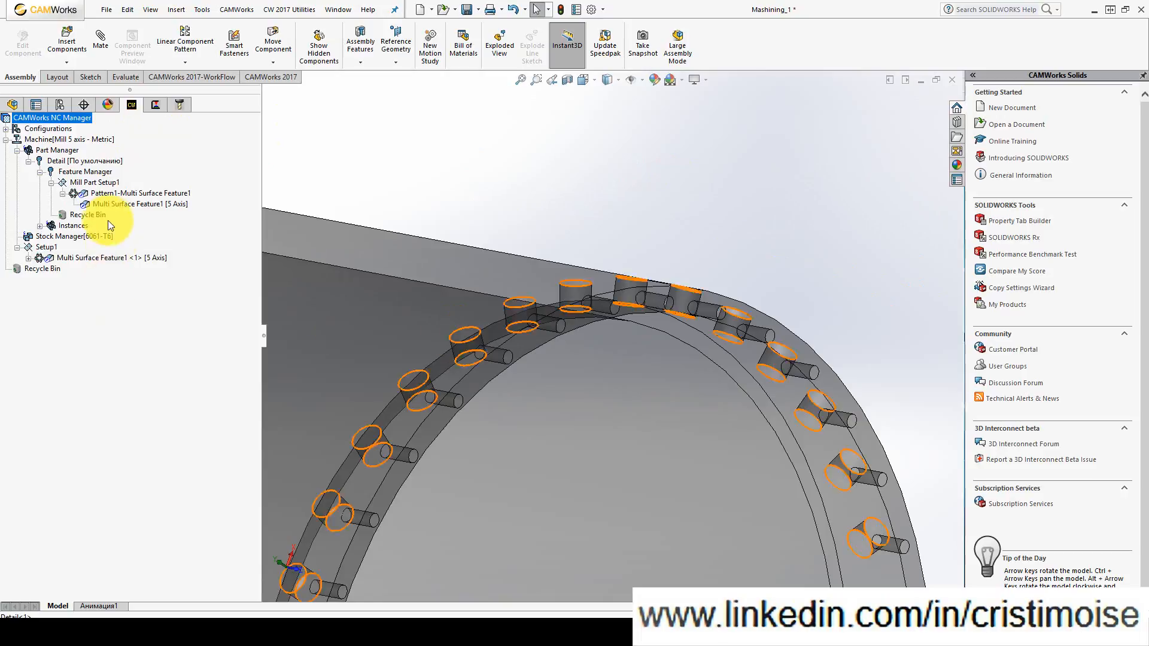
right_click(93, 258)
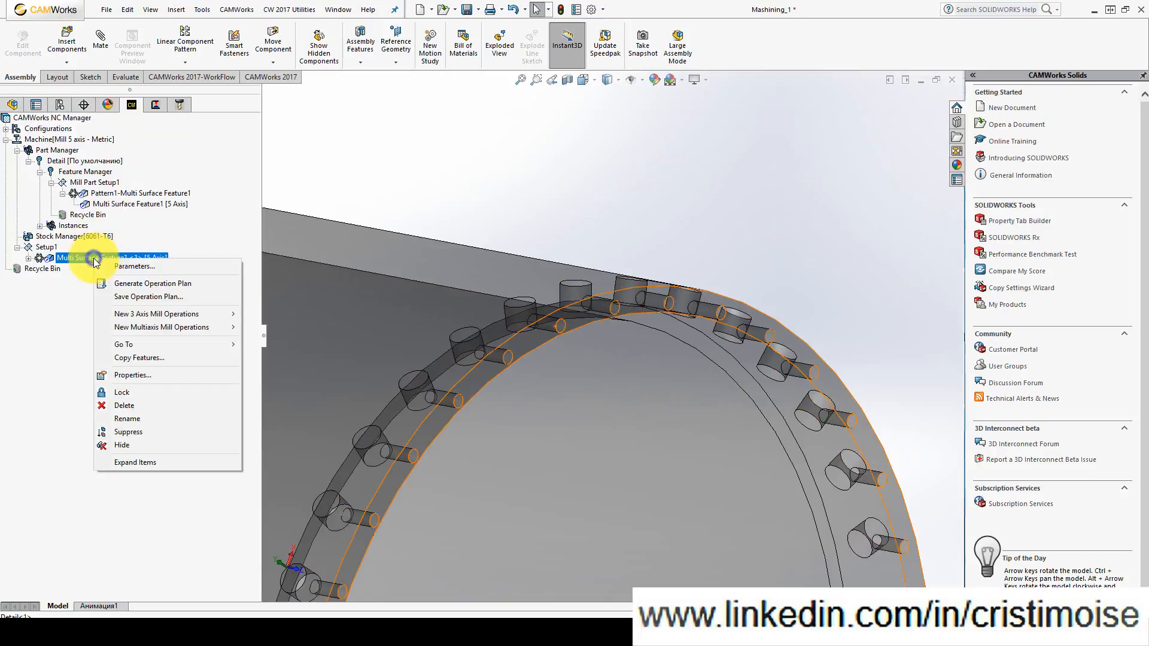
left_click(126, 296)
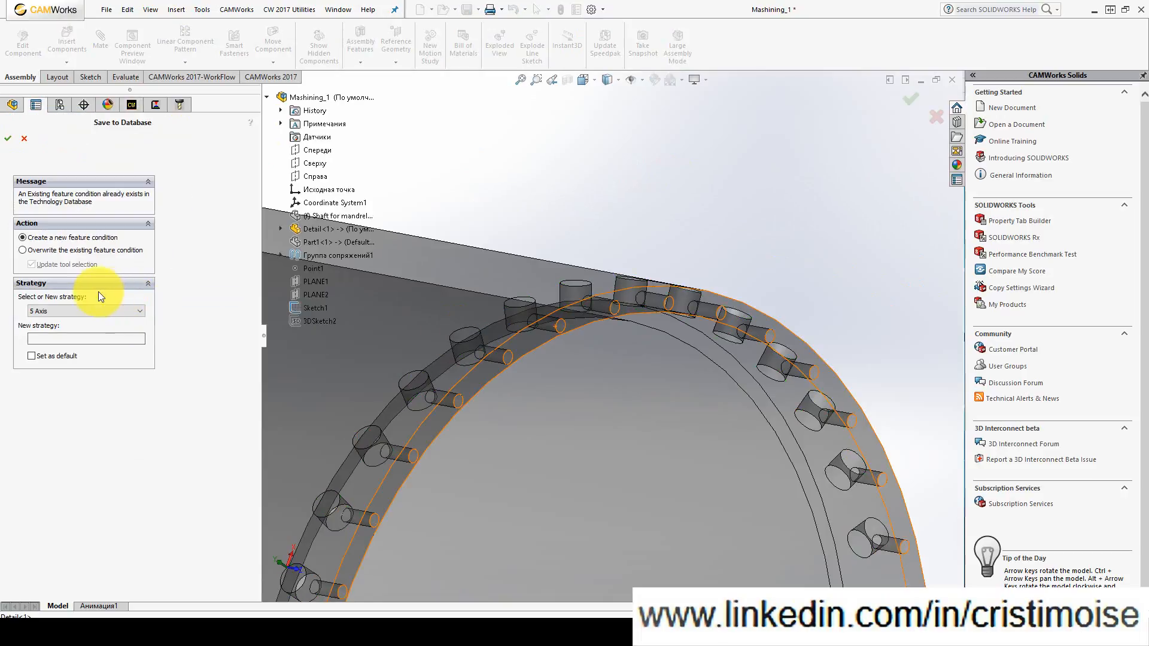
left_click(54, 309)
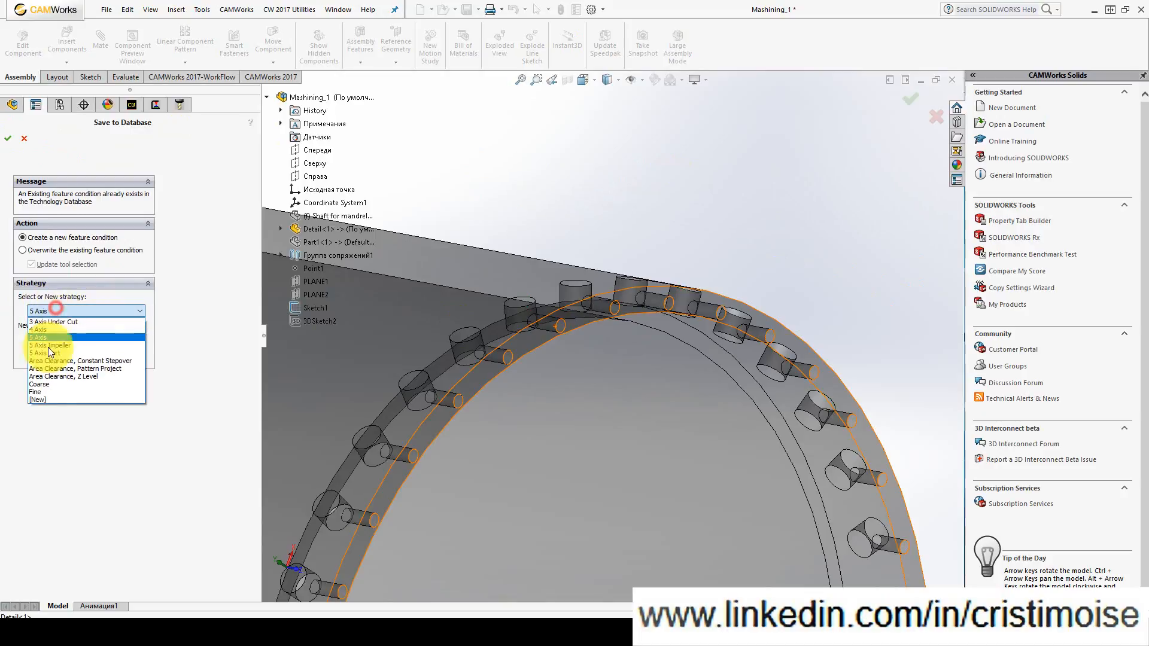
left_click(55, 399)
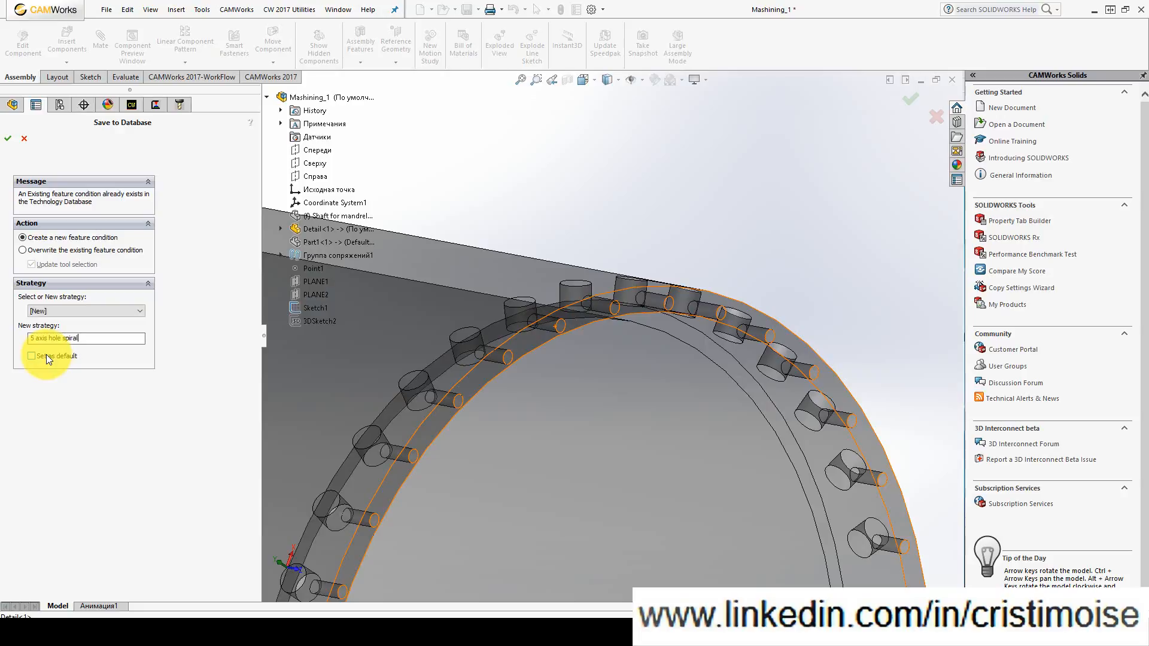
left_click(8, 138)
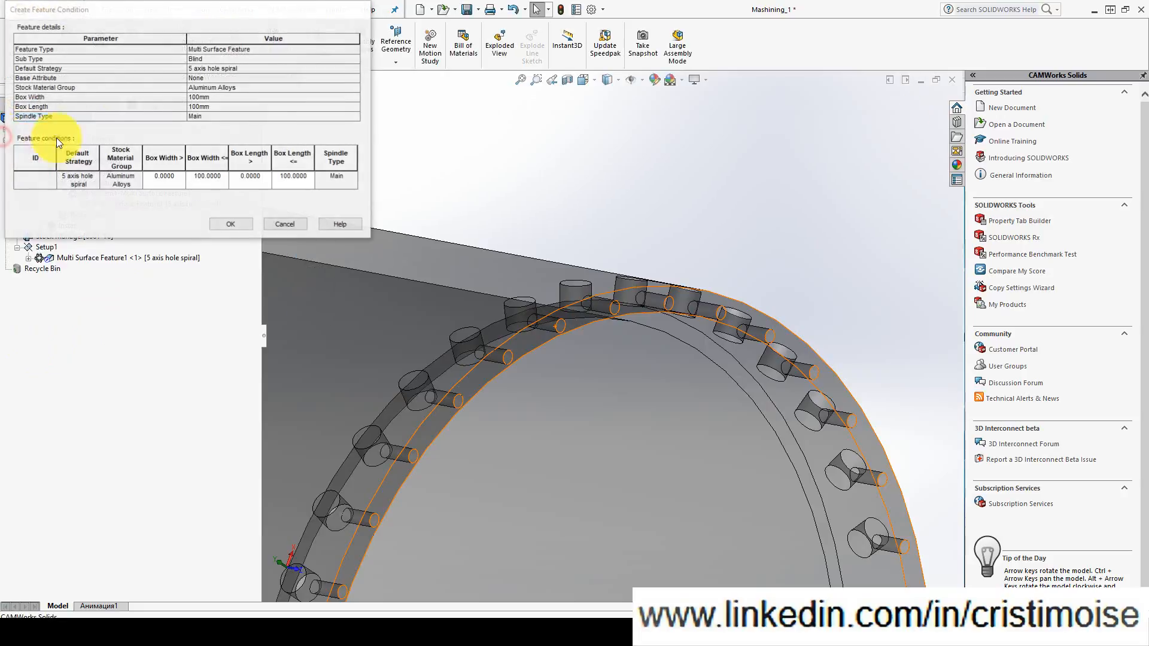
left_click(238, 224)
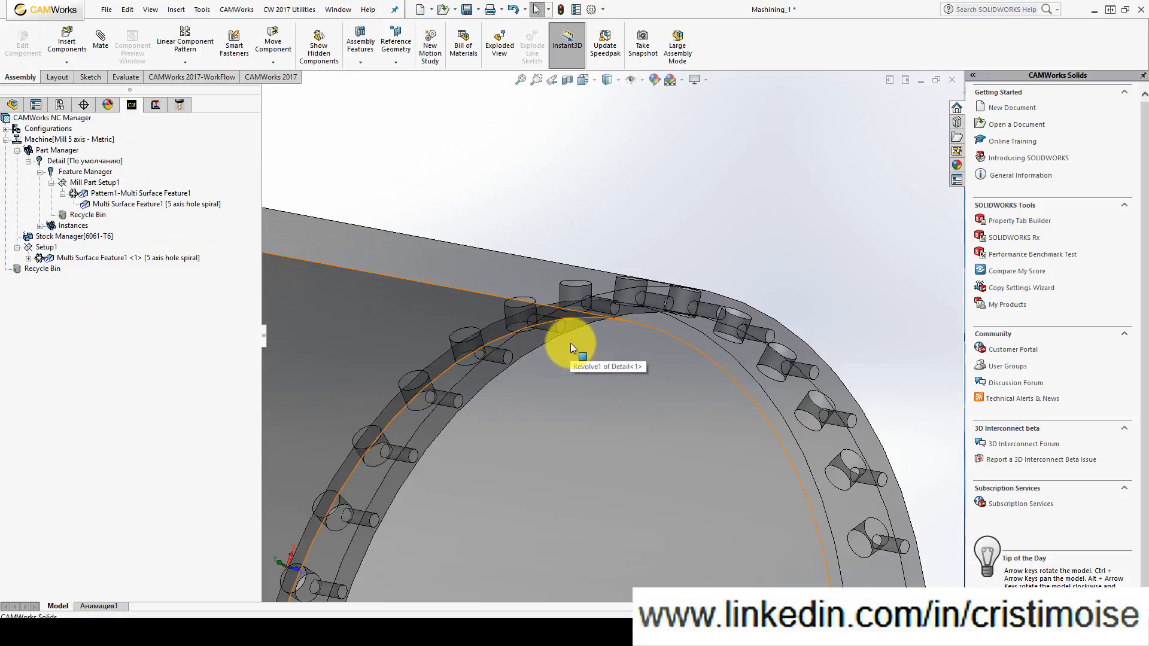
- Examine from several angles where the small axial holes break into the radial flange holes
scroll(571, 343, "down", 2)
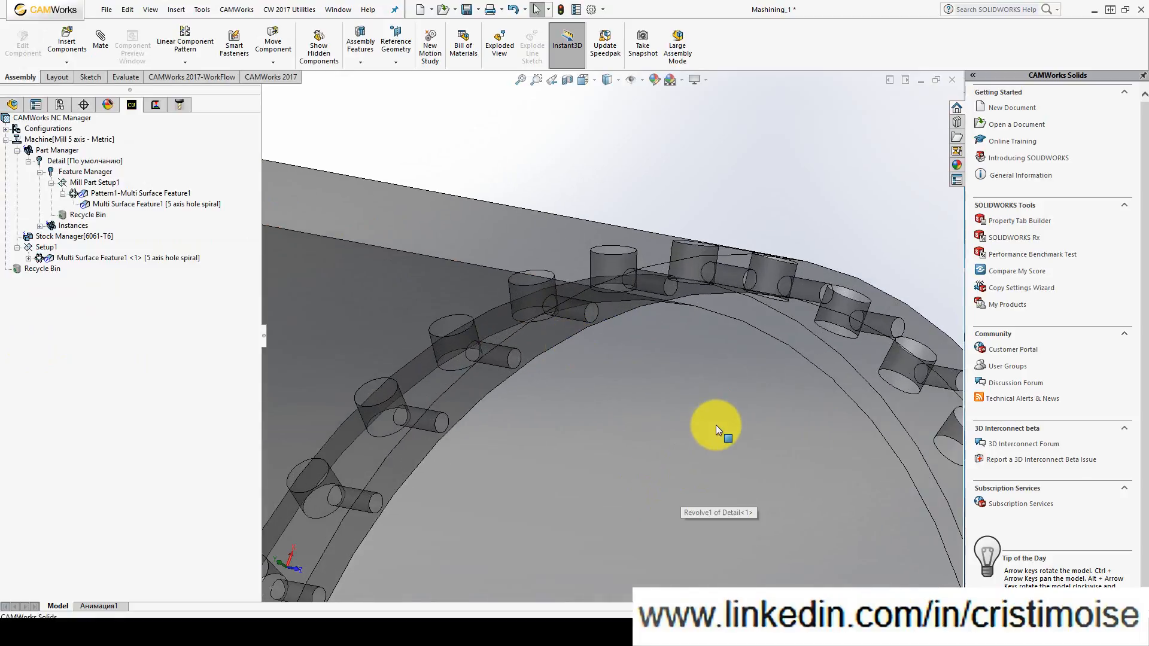
scroll(715, 425, "up", 2)
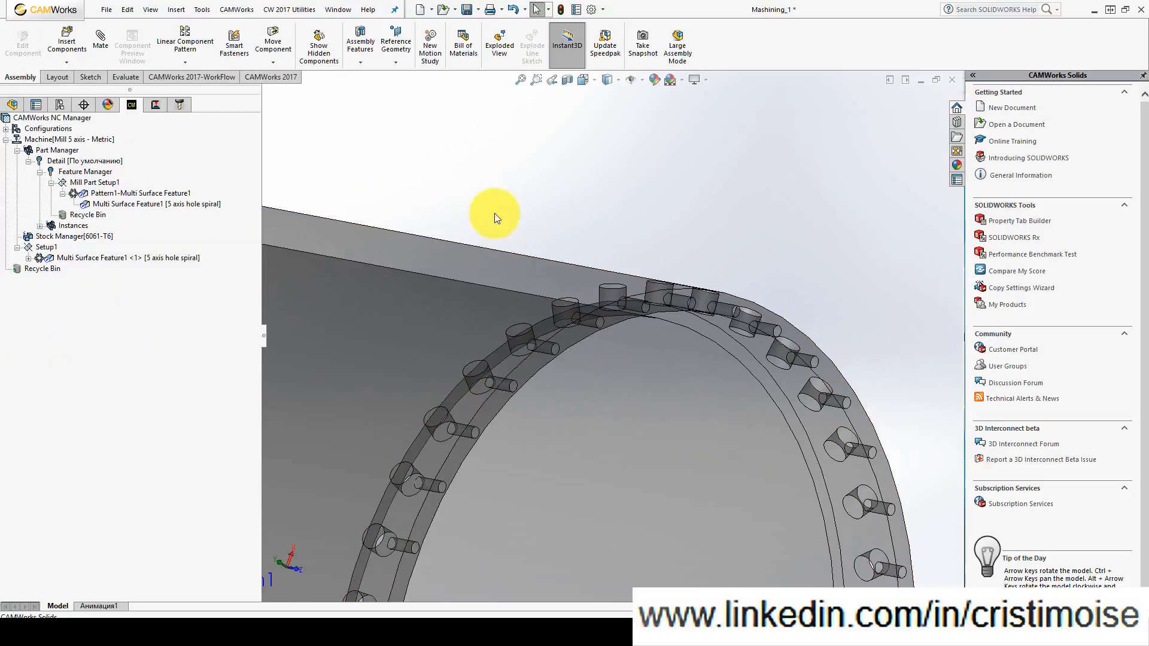
left_click(12, 105)
scroll(398, 318, "up", 3)
scroll(580, 351, "down", 10)
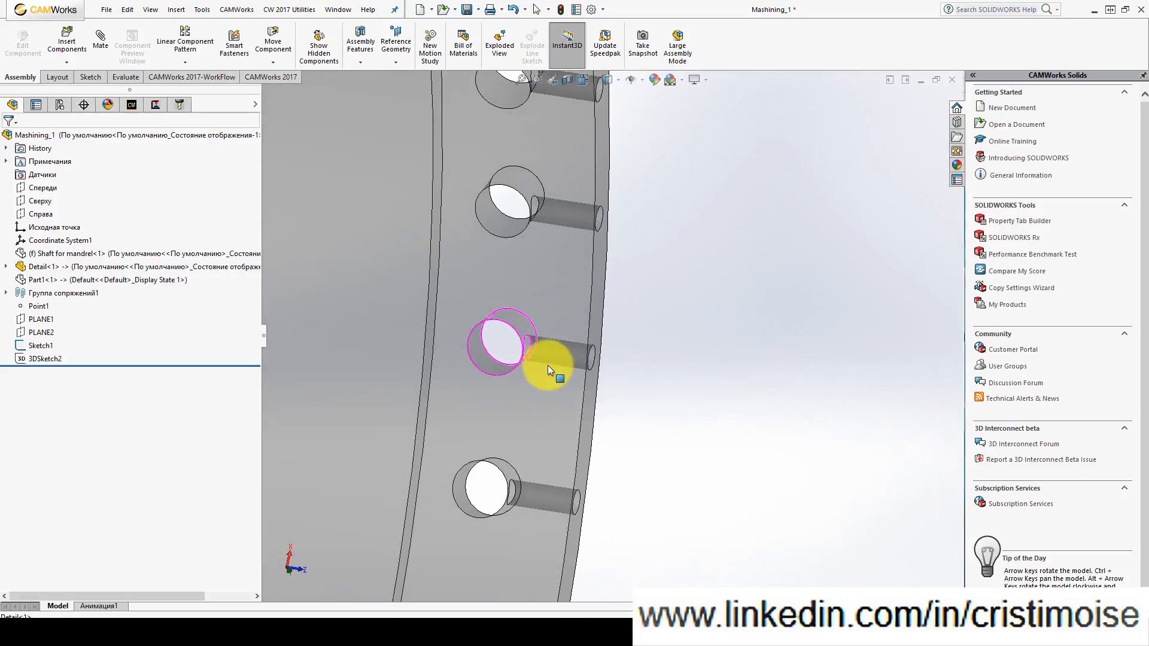
scroll(527, 362, "down", 5)
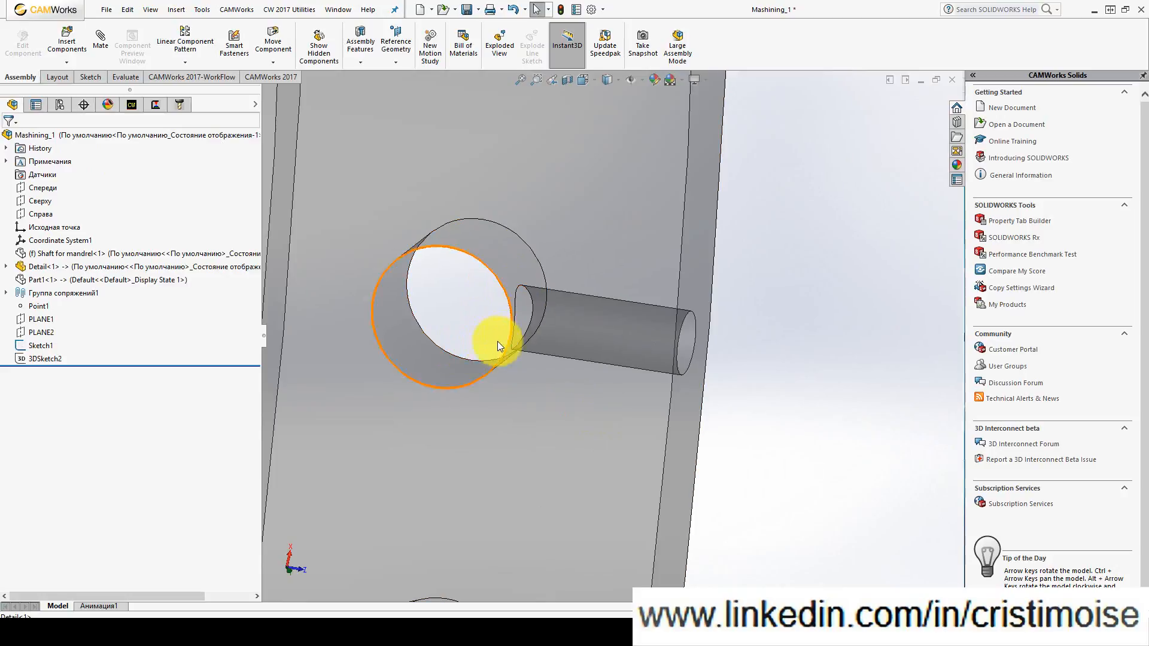
scroll(518, 313, "down", 4)
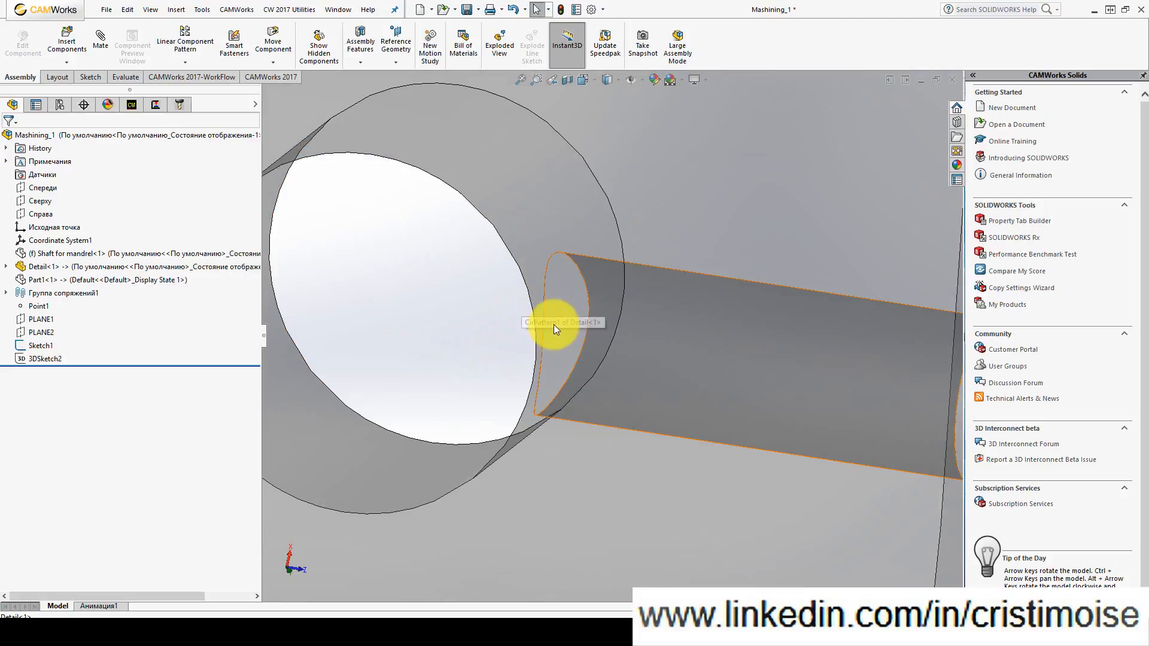
scroll(554, 325, "up", 2)
scroll(535, 352, "up", 5)
middle_click_drag(530, 343, 481, 230)
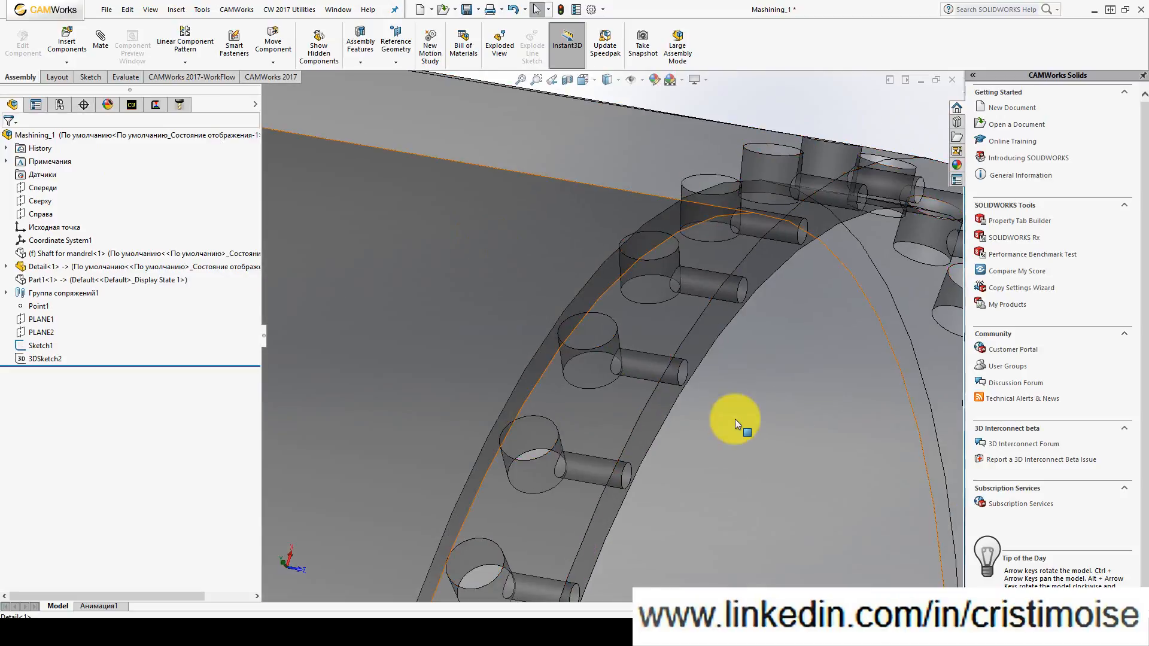
scroll(734, 418, "down", 4)
middle_click_drag(617, 321, 569, 259)
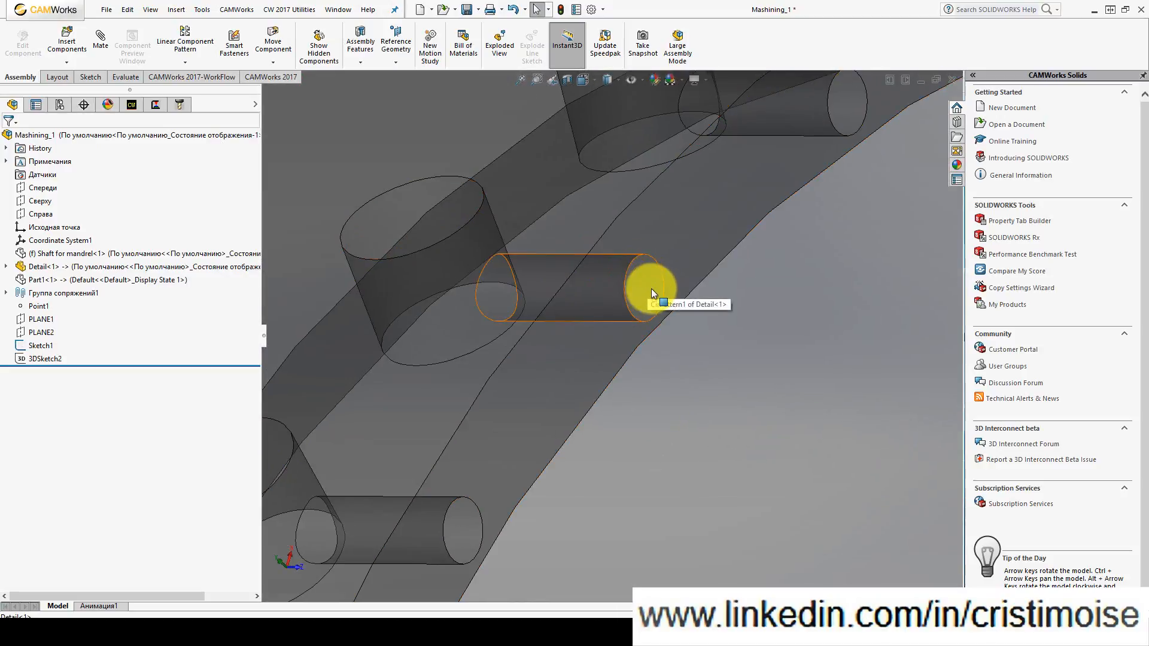
middle_click_drag(528, 254, 486, 290)
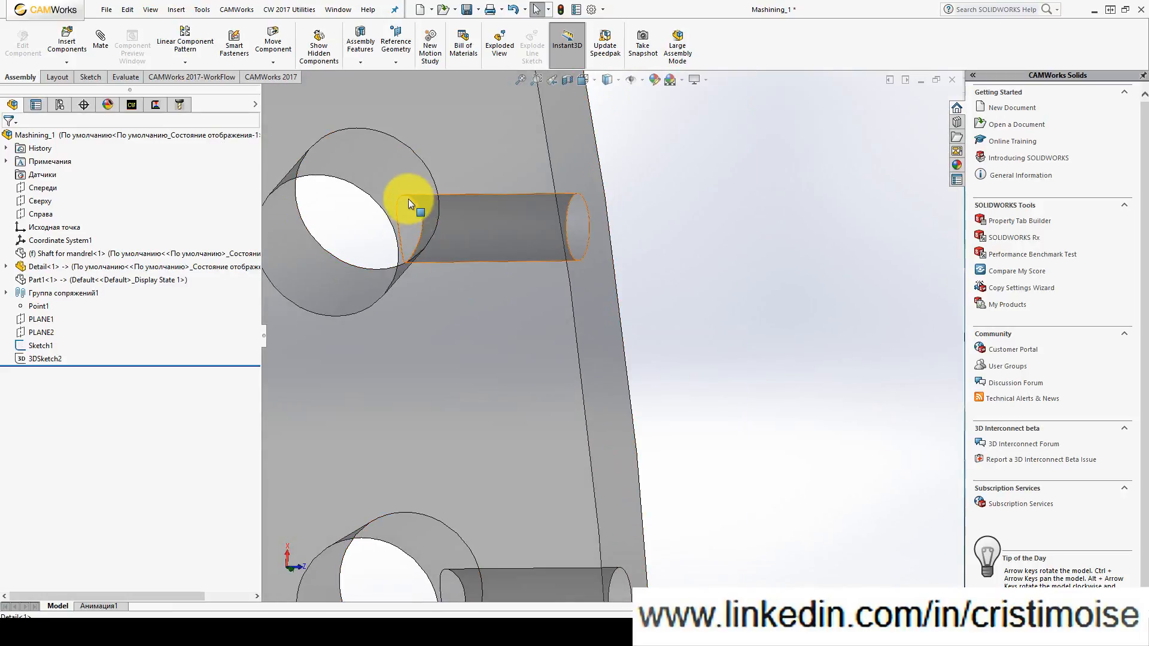
scroll(413, 270, "up", 5)
middle_click_drag(431, 339, 133, 260)
- Open the Detail component for editing within the assembly
left_click(458, 403)
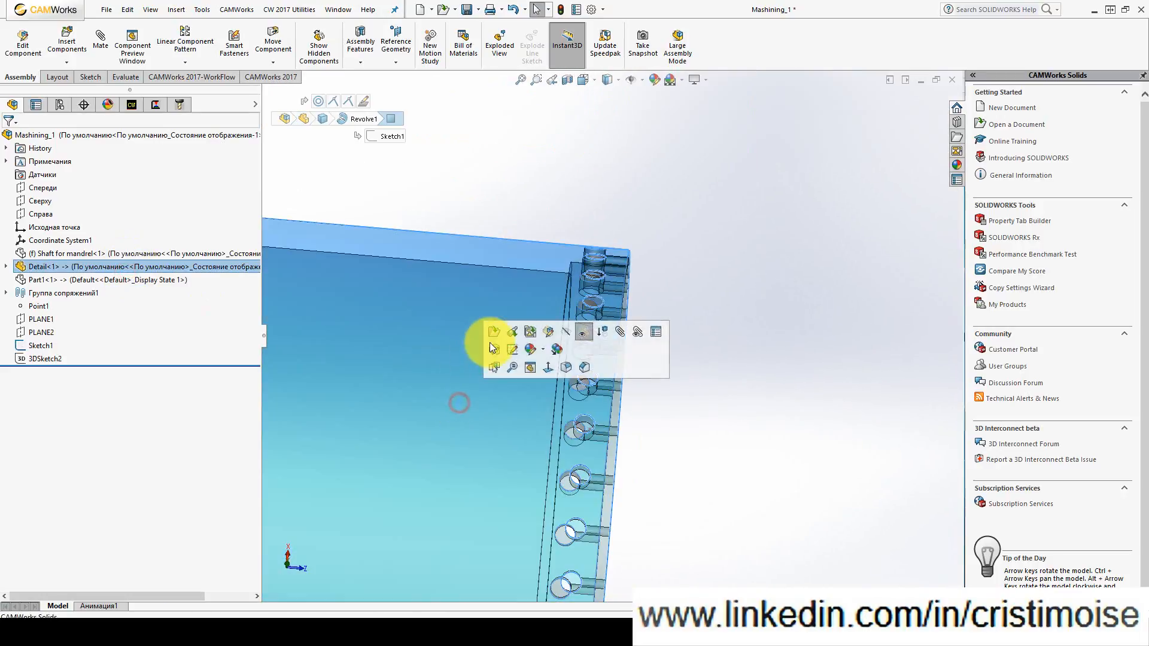
right_click(153, 267)
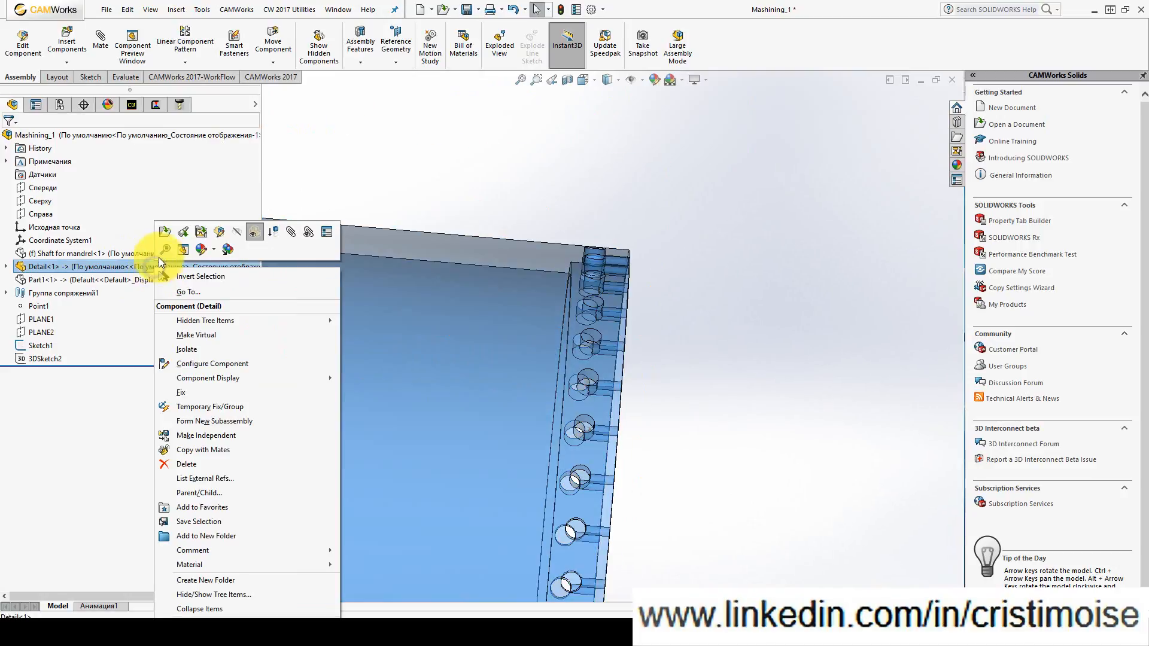
left_click(222, 236)
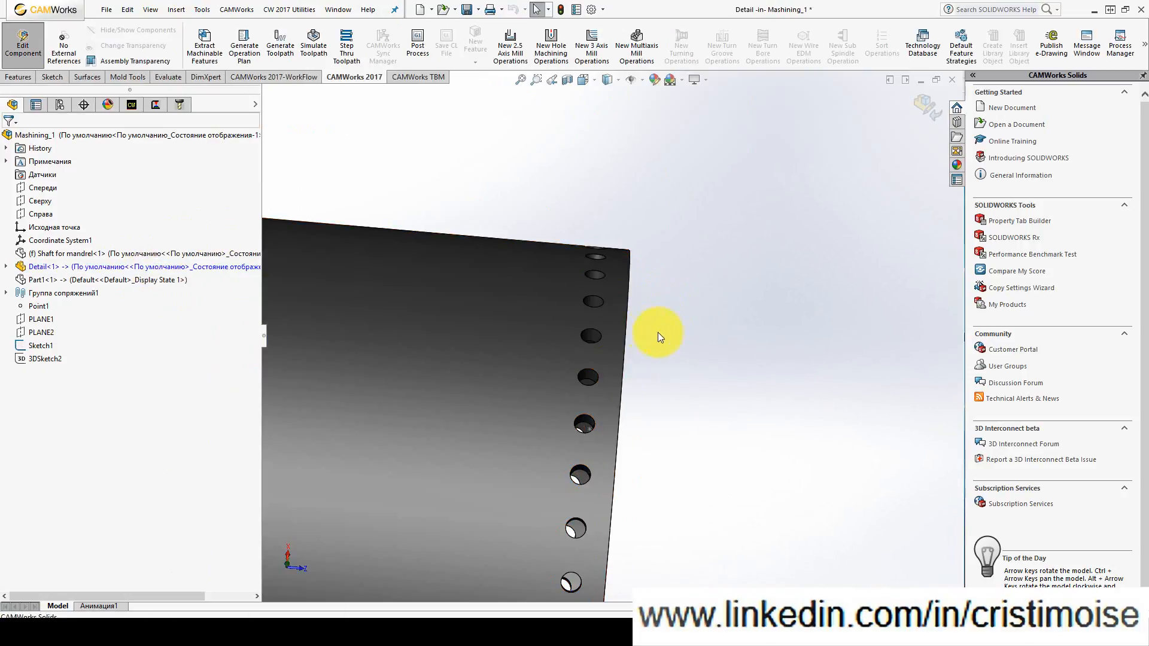
- Copy the cylindrical face of one small axial hole as a surface with a 0 mm offset
middle_click_drag(659, 333, 591, 329)
scroll(741, 267, "down", 2)
scroll(741, 264, "down", 3)
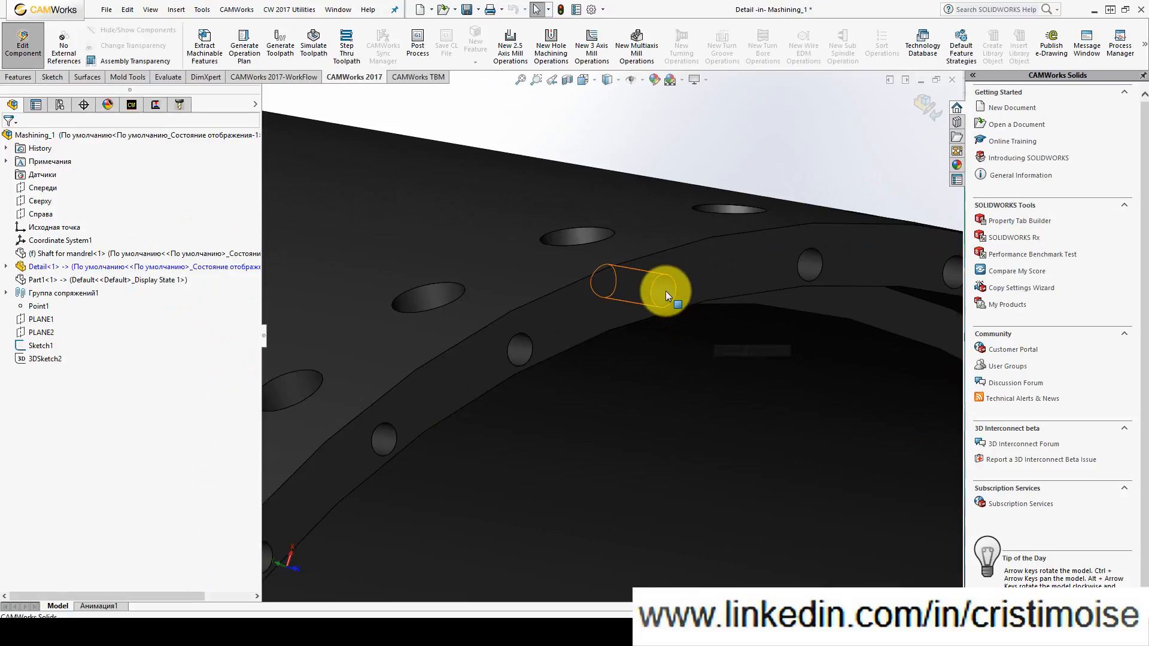
left_click(78, 76)
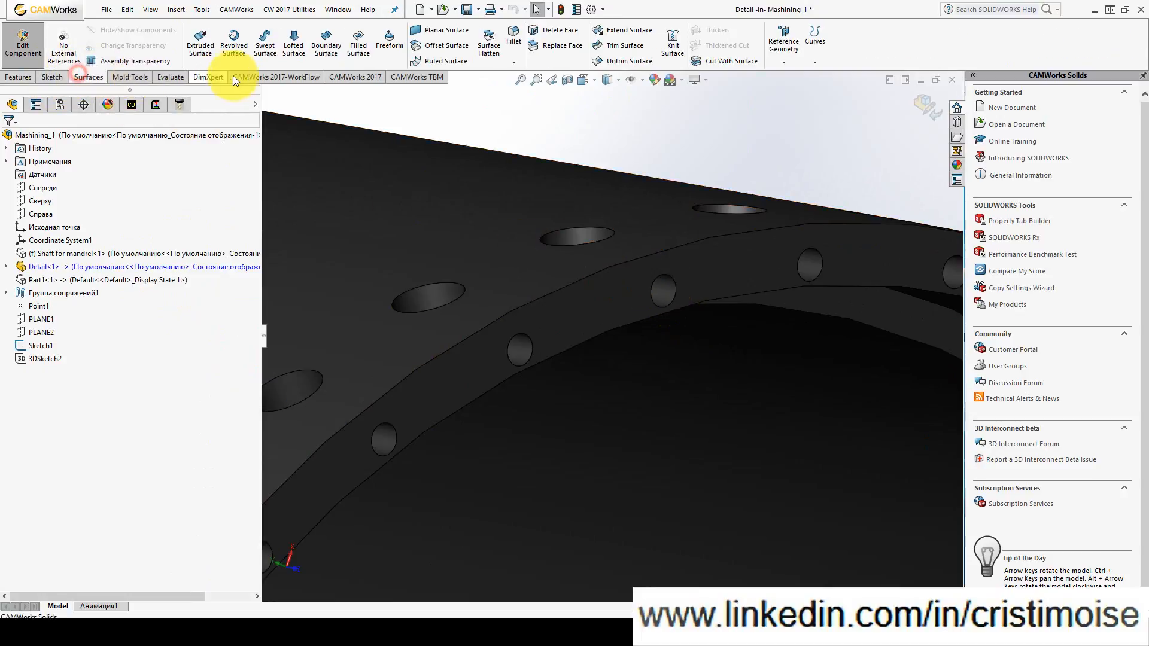
left_click(457, 42)
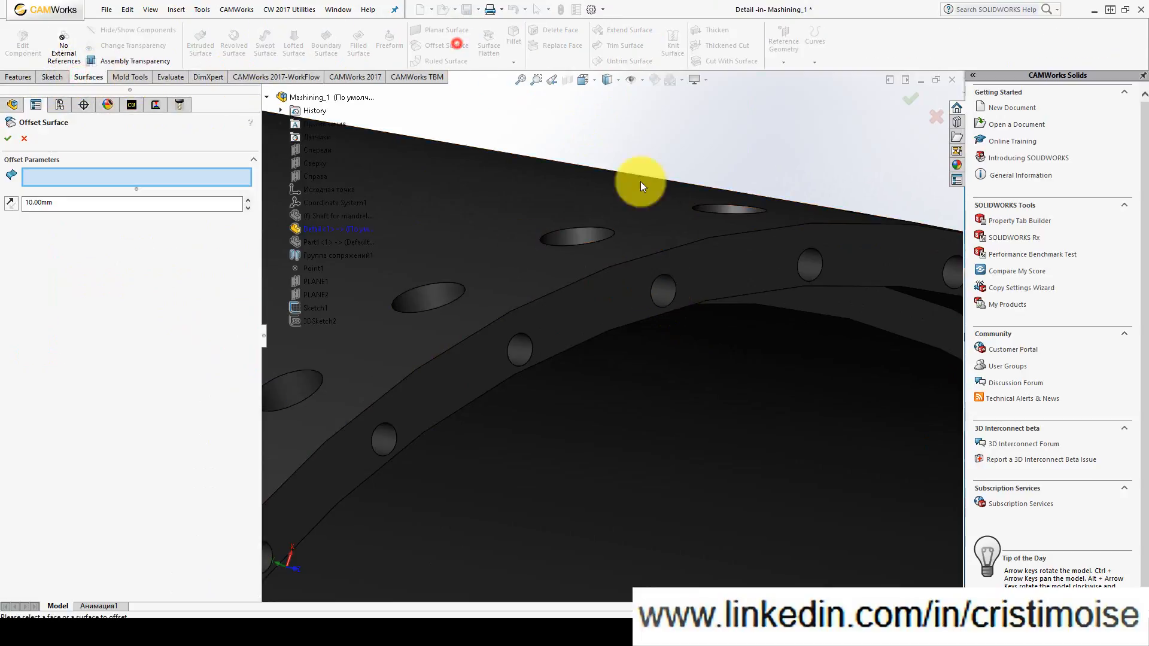
left_click(665, 286)
left_click(60, 203)
double_click(57, 202)
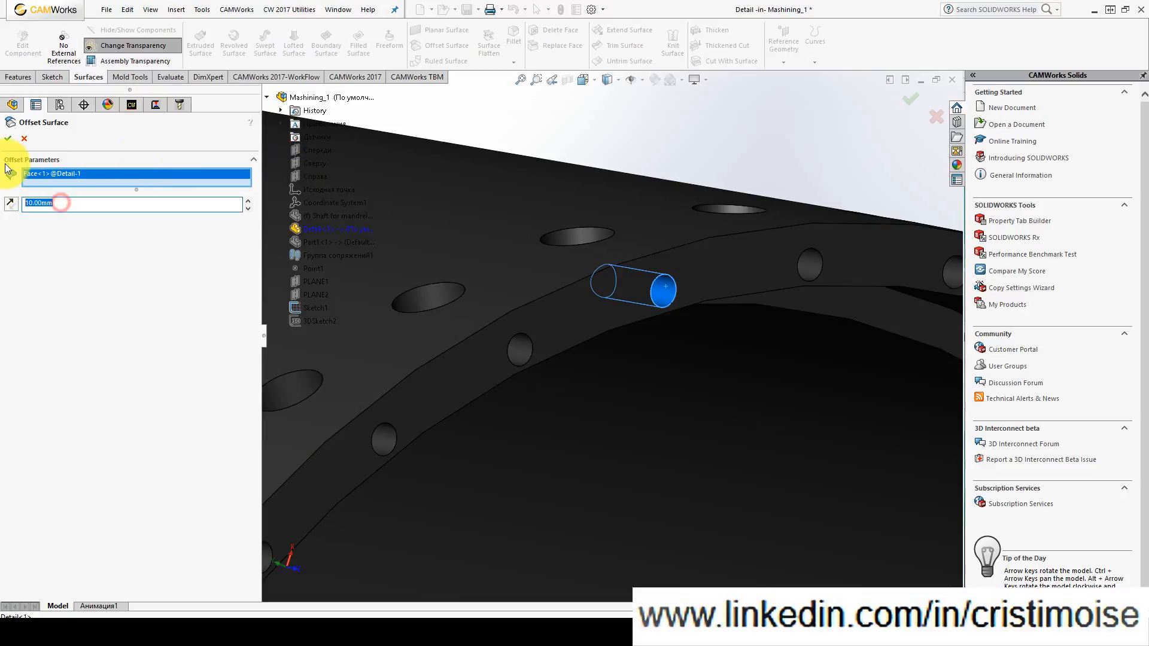
left_click(8, 139)
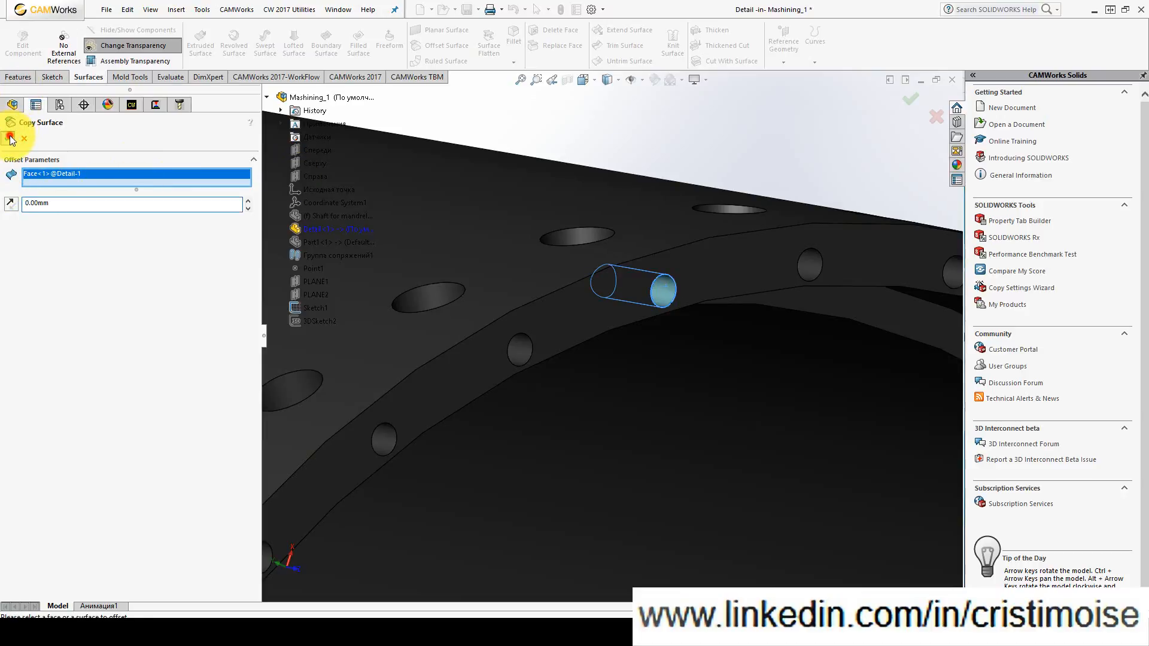
- Hide the Detail component's solid body, leaving the copied hole surface displayed
right_click(495, 210)
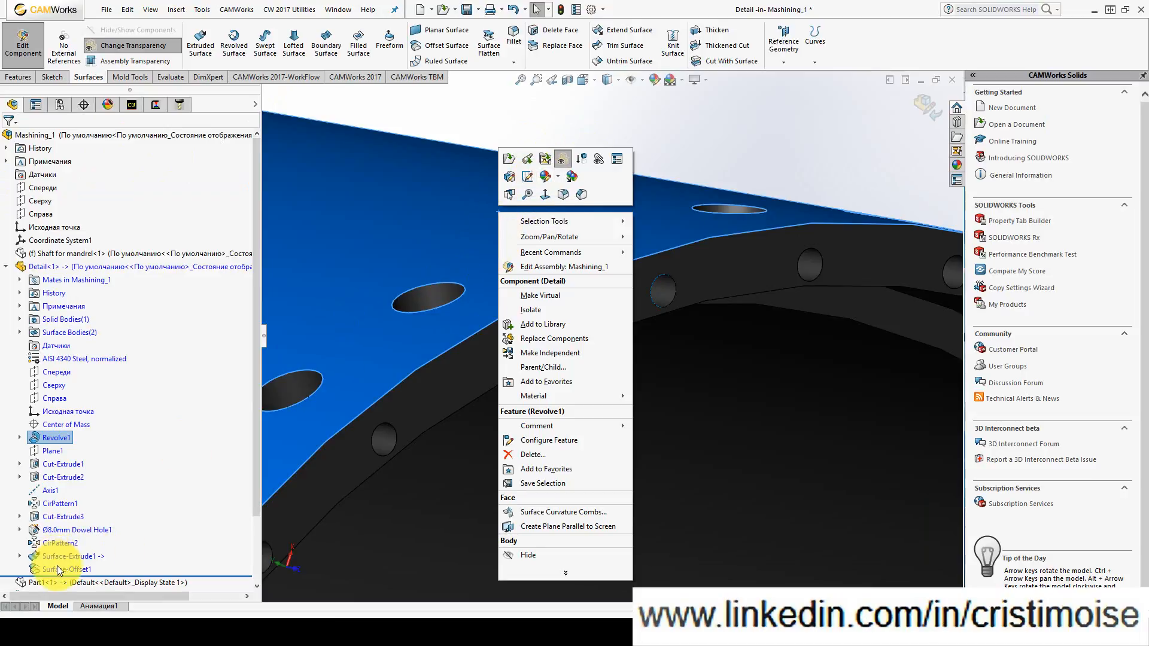
right_click(56, 439)
left_click(67, 417)
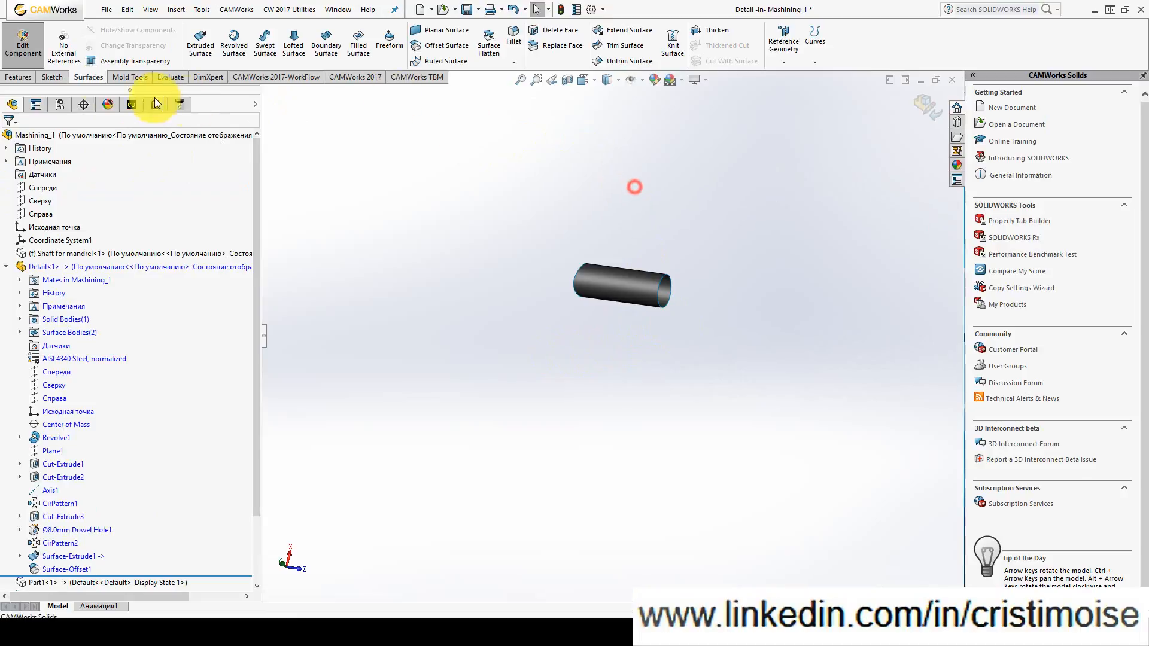
- Create a reference point at the centre of the copied surface's circular edge on the flange's end face
left_click(784, 42)
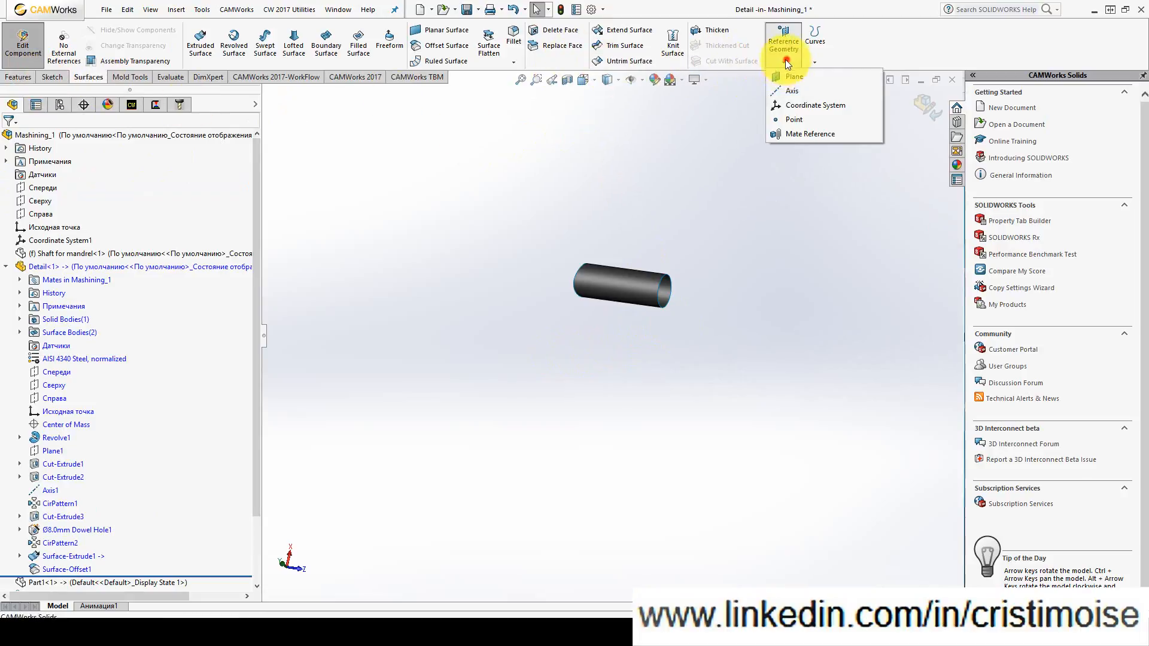
left_click(793, 119)
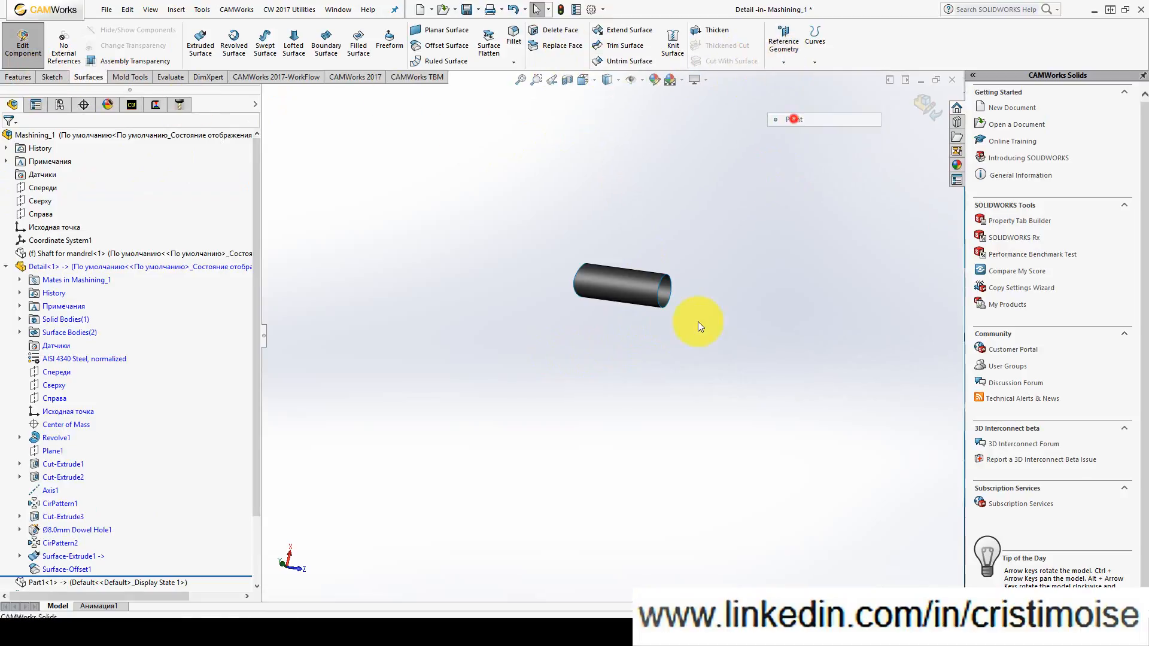
left_click(665, 307)
left_click(7, 138)
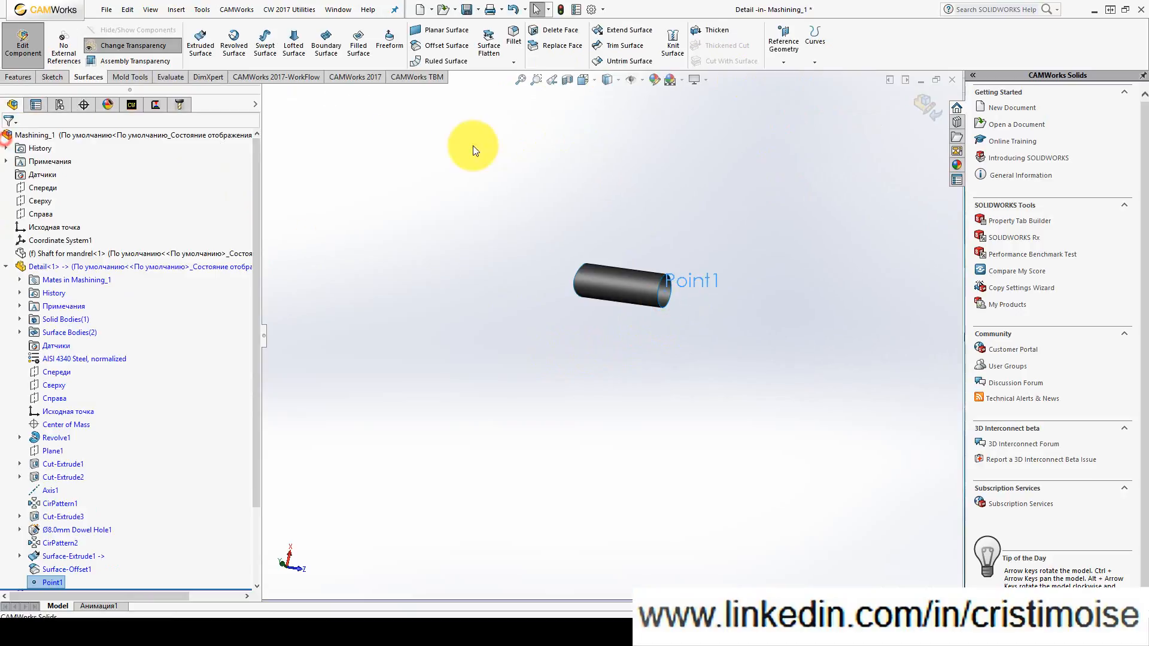
- Create a reference plane from the copied surface's circular edge that carries the reference point
middle_click_drag(604, 253, 582, 249)
scroll(651, 256, "down", 3)
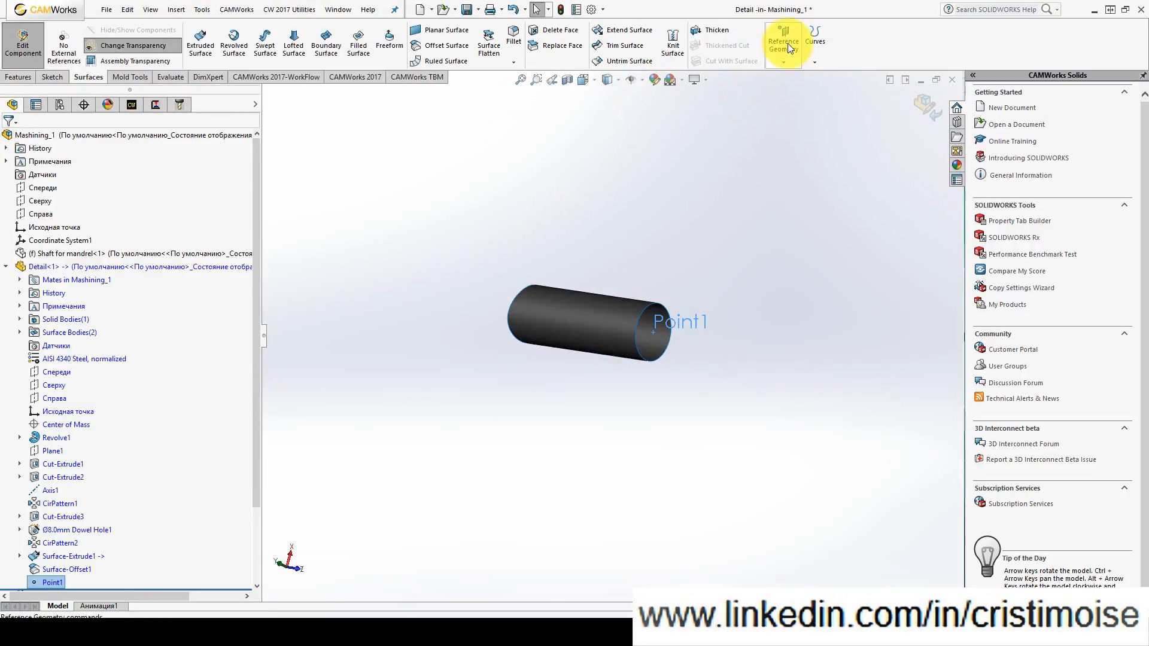
left_click(740, 223)
middle_click_drag(618, 226, 588, 216)
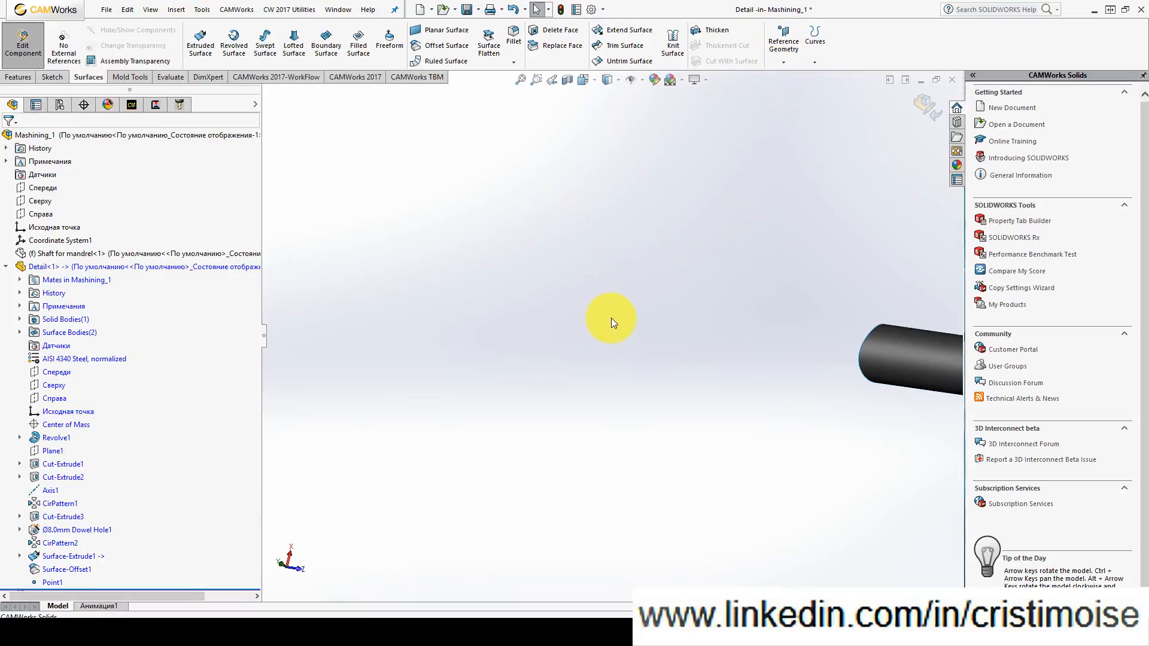
scroll(612, 317, "up", 3)
scroll(790, 293, "down", 2)
left_click(780, 37)
left_click(788, 76)
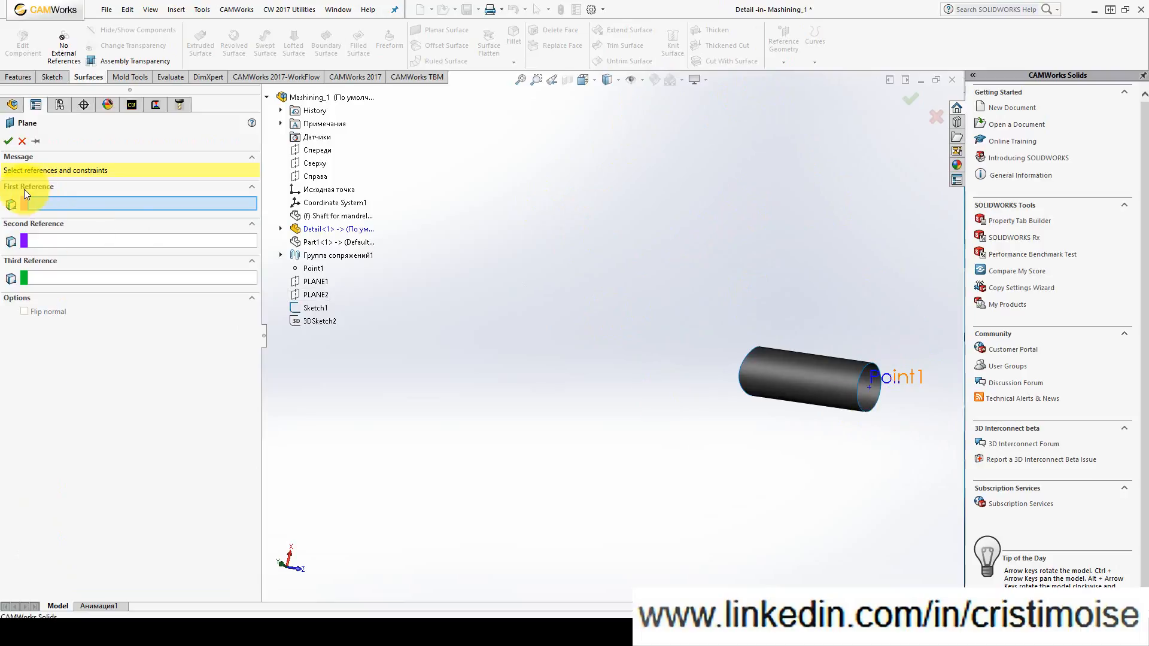
left_click(868, 412)
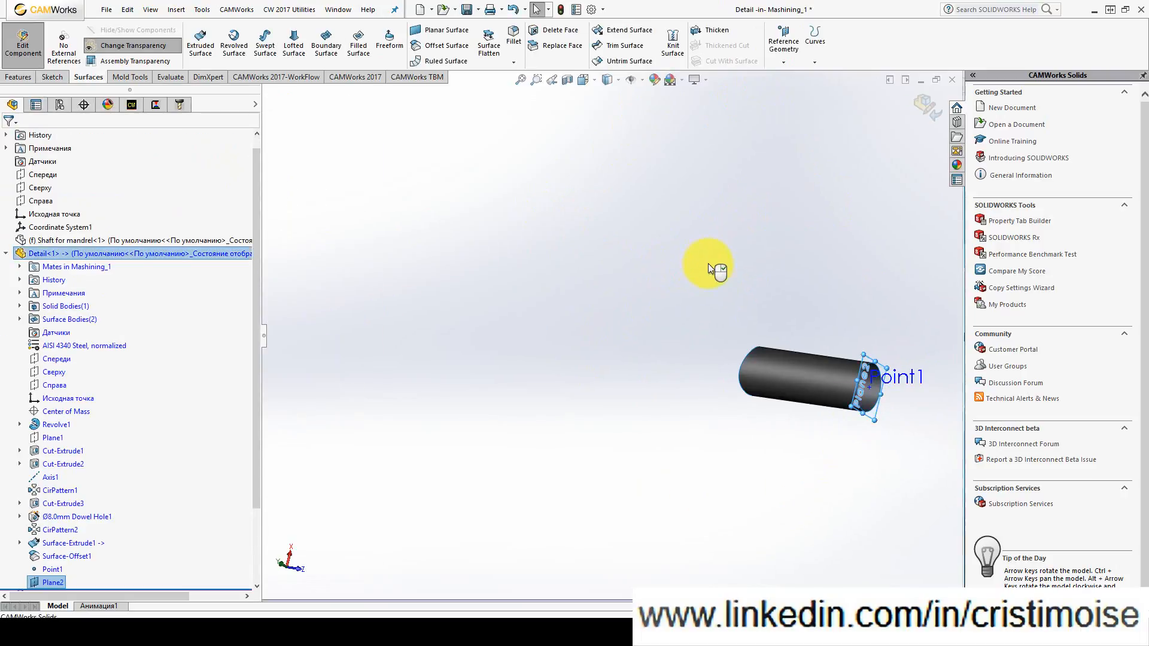
left_click(779, 37)
left_click(791, 76)
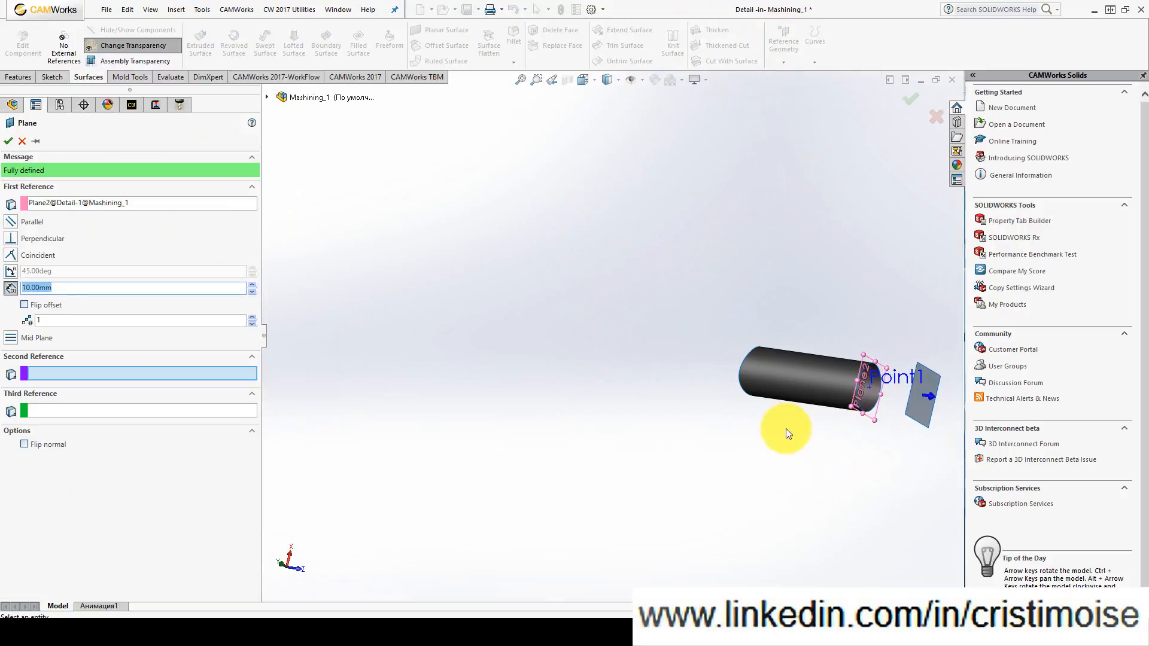
left_click(34, 306)
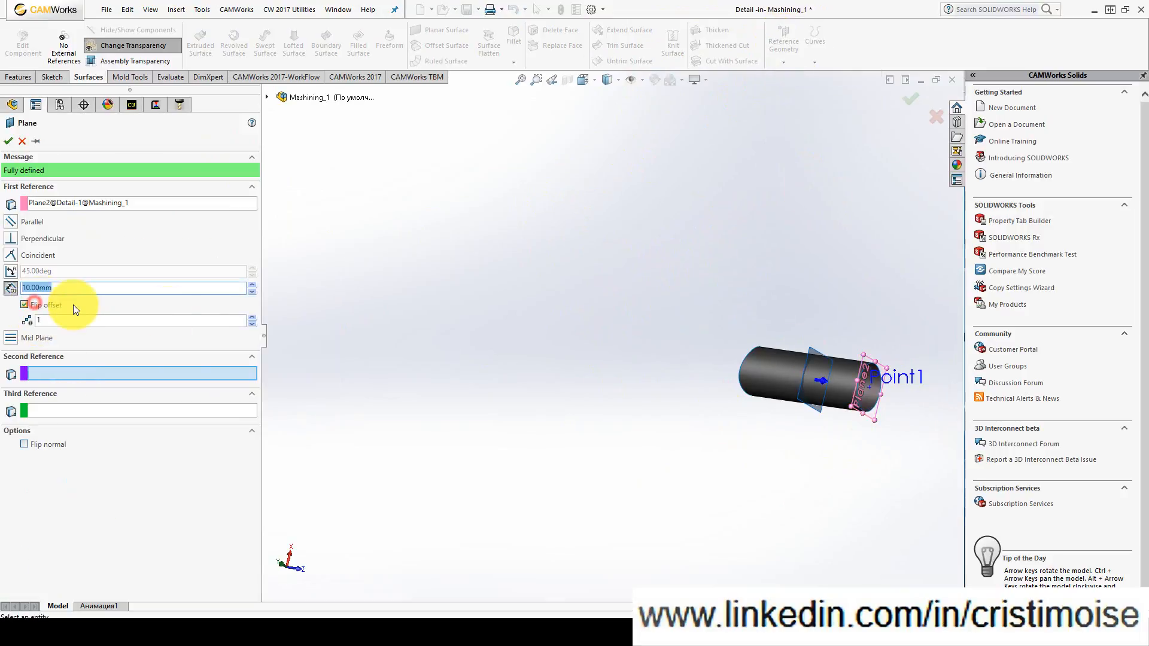
left_click(250, 319)
left_click(250, 319)
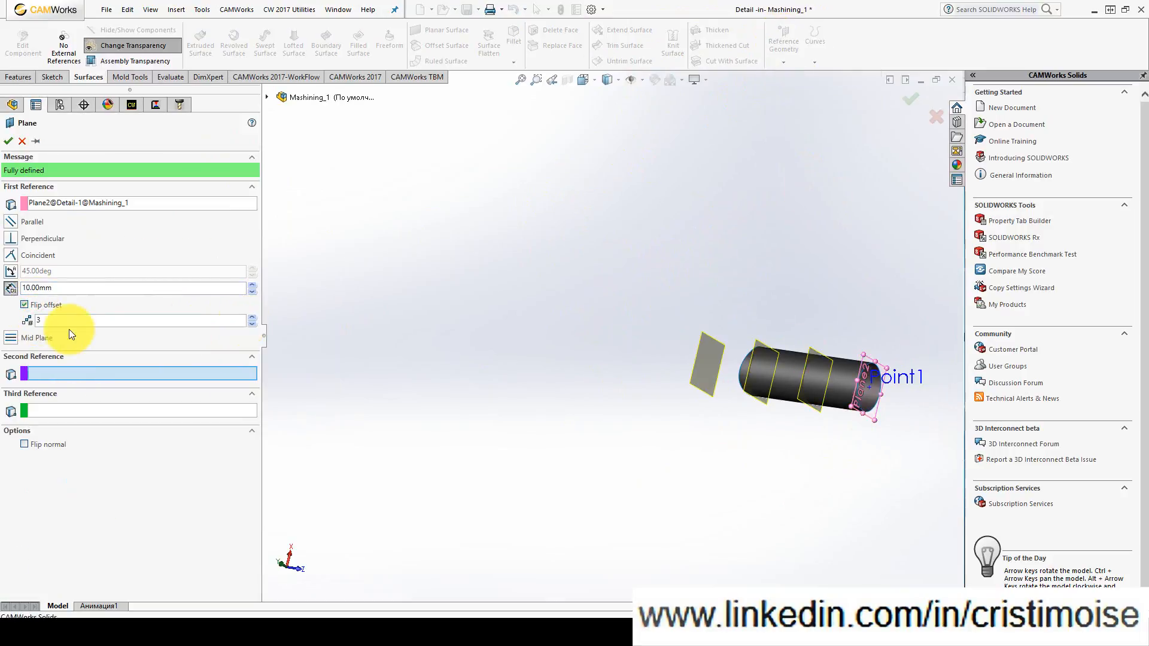
type("1")
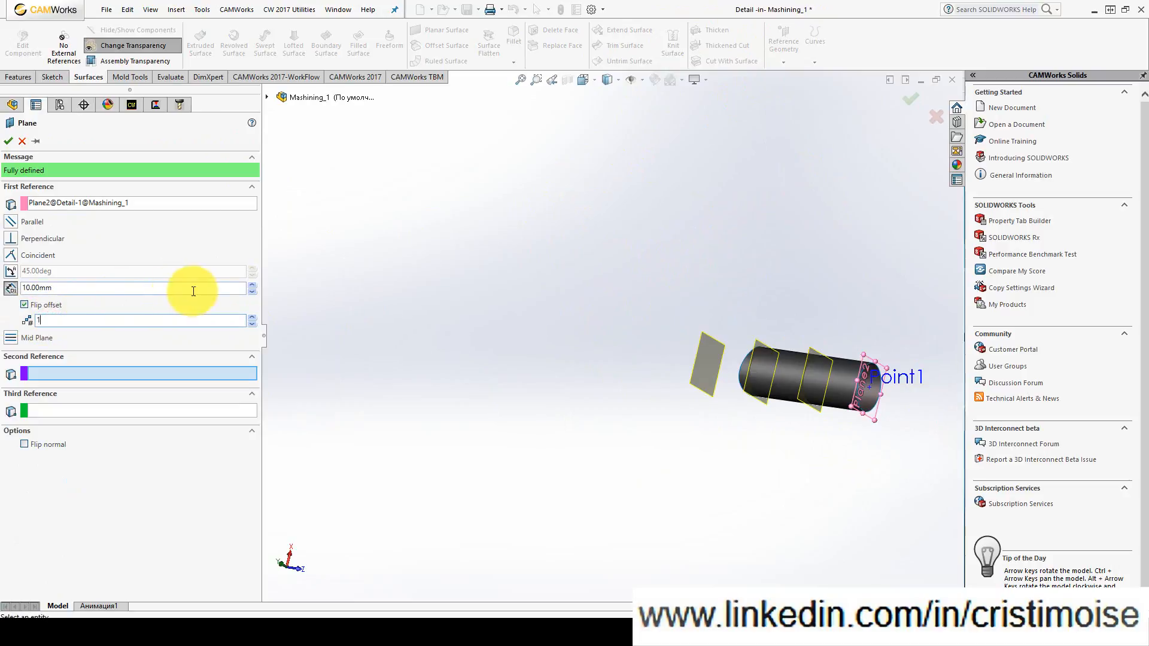
left_click(253, 285)
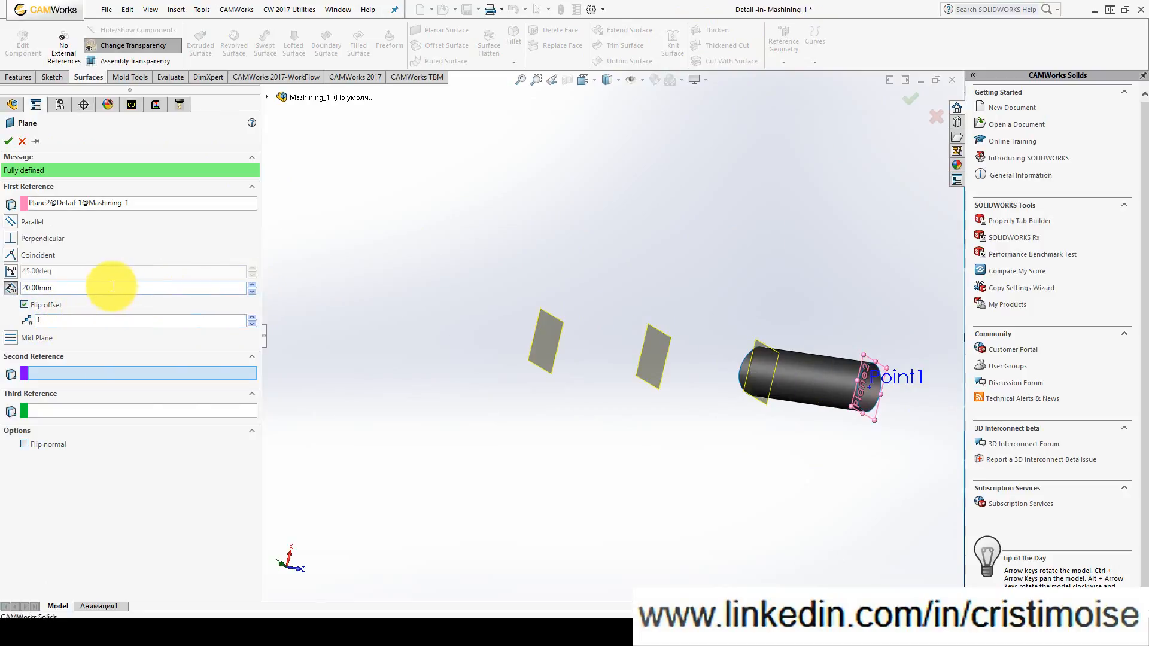
left_click(23, 142)
- Create a single reference plane offset 25 mm from the end plane, flipped toward the far end of the cylindrical surface
left_click(777, 36)
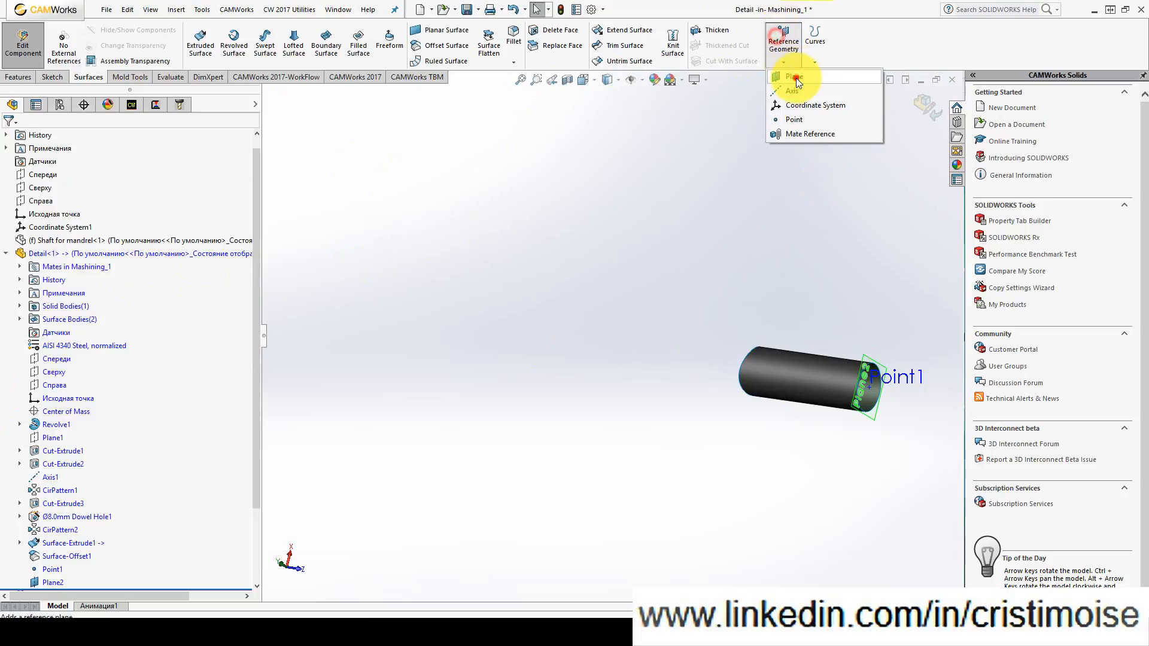
left_click(796, 81)
left_click(866, 415)
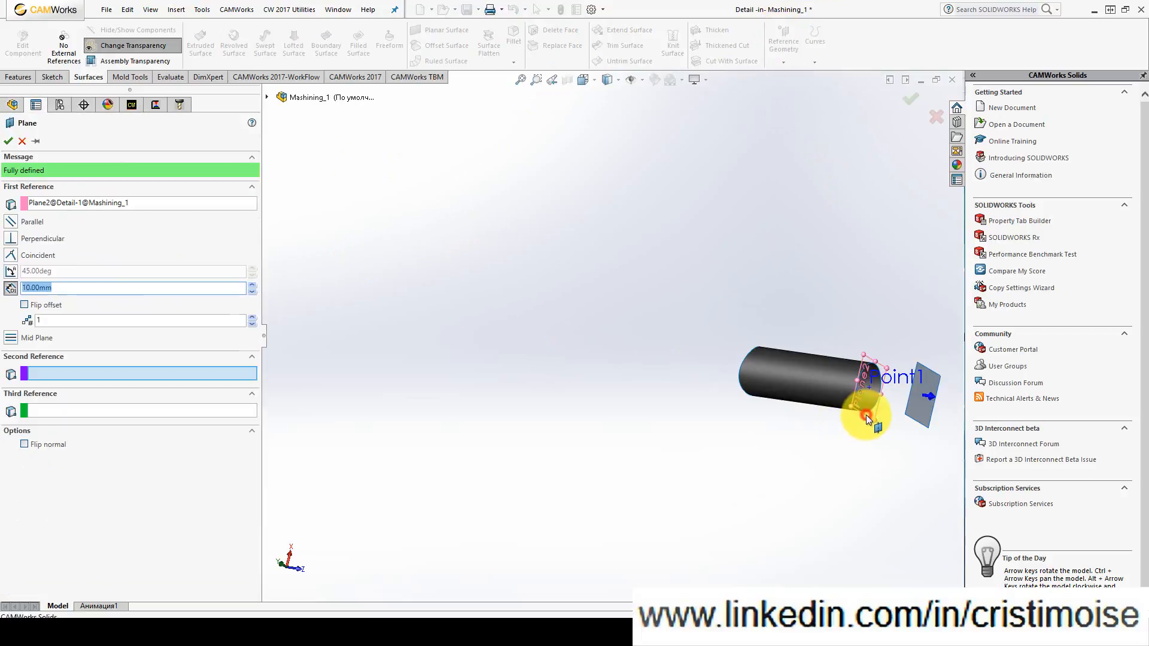
left_click(25, 304)
left_click(145, 290)
type("3")
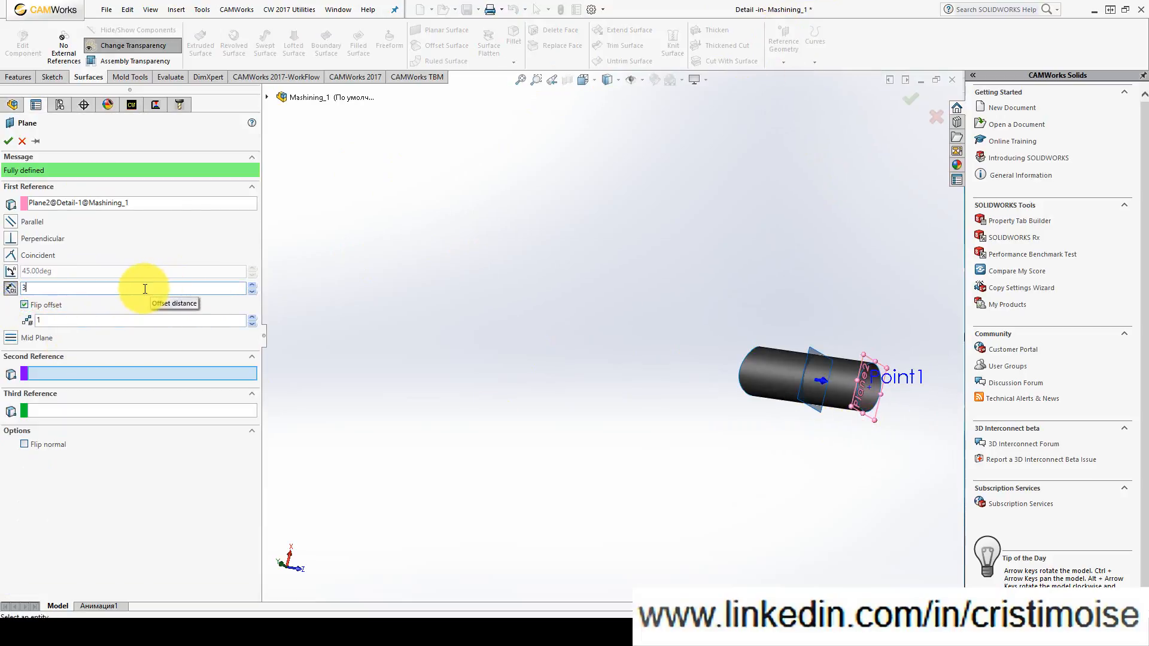
type("0")
left_click(611, 319)
left_click(59, 287)
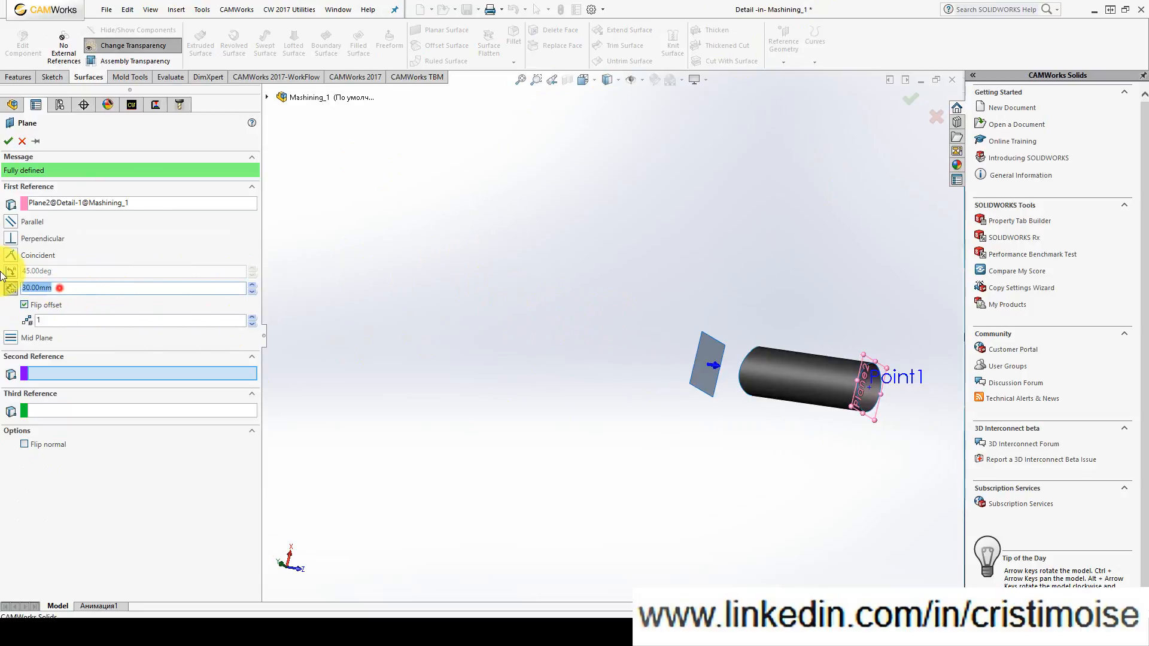
type("25")
left_click(622, 251)
left_click(8, 140)
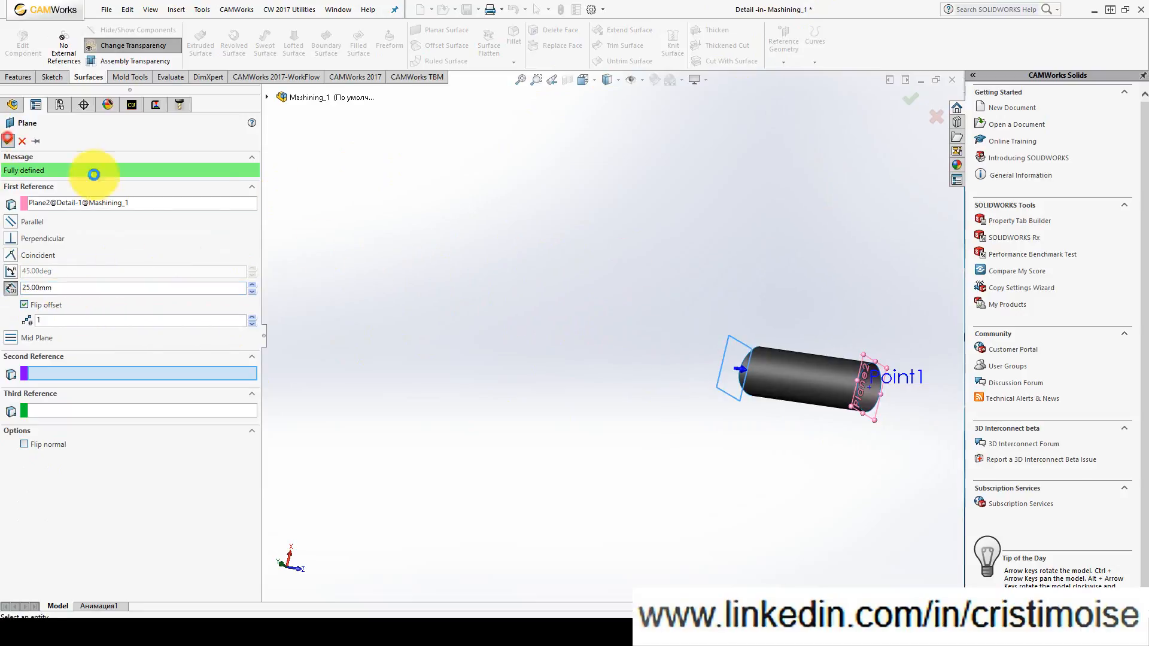
- Sketch a point on the new offset plane, aligned with the reference point at the hole's centre, and close the sketch
left_click(52, 77)
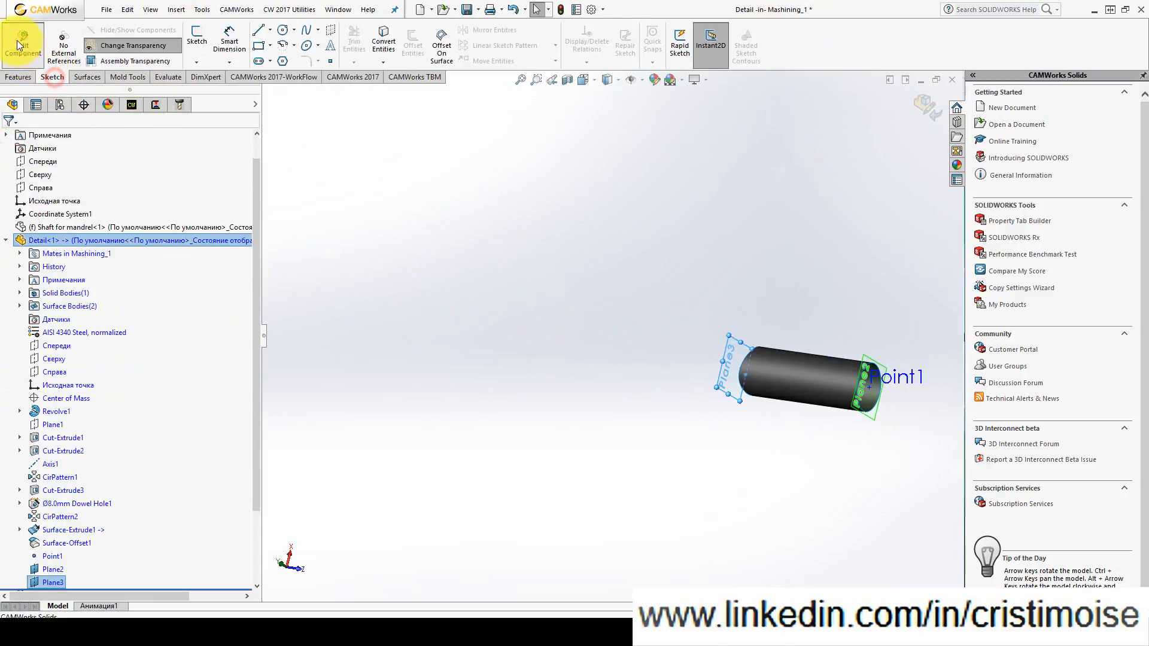
left_click(201, 43)
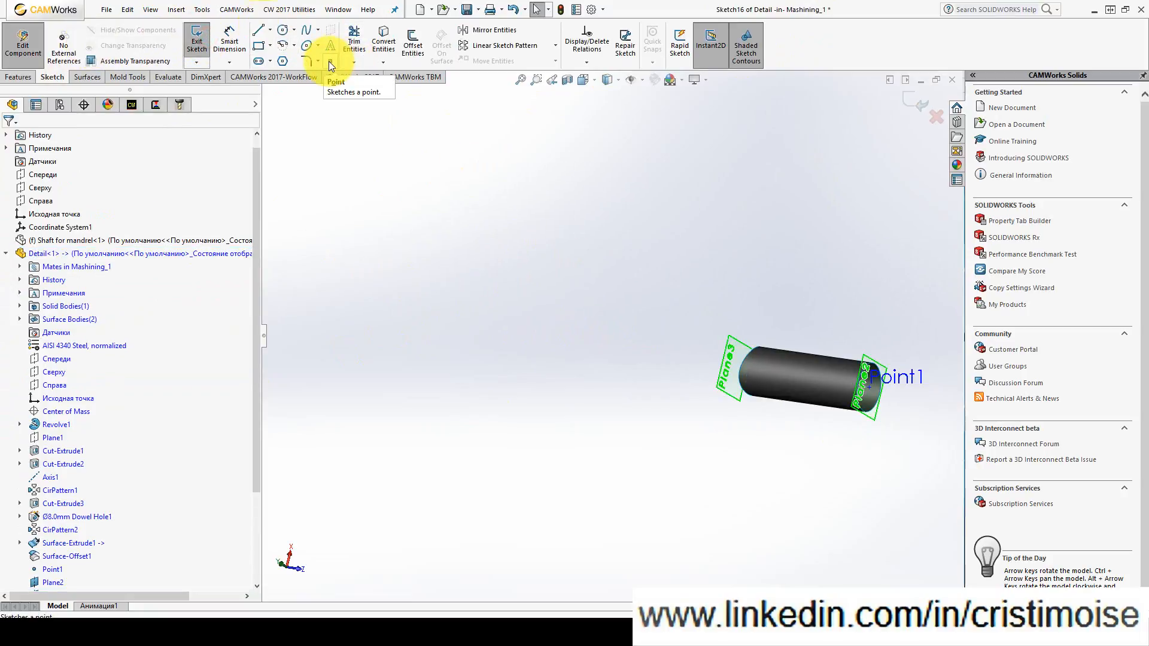
key("ctrl+8")
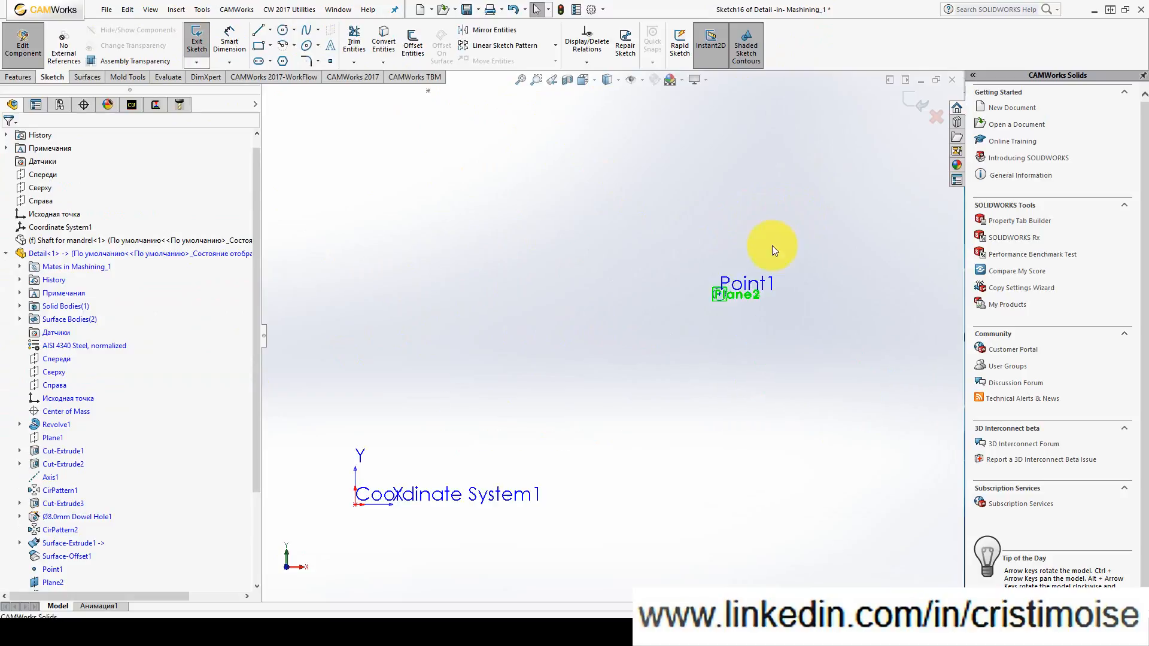
left_click(330, 60)
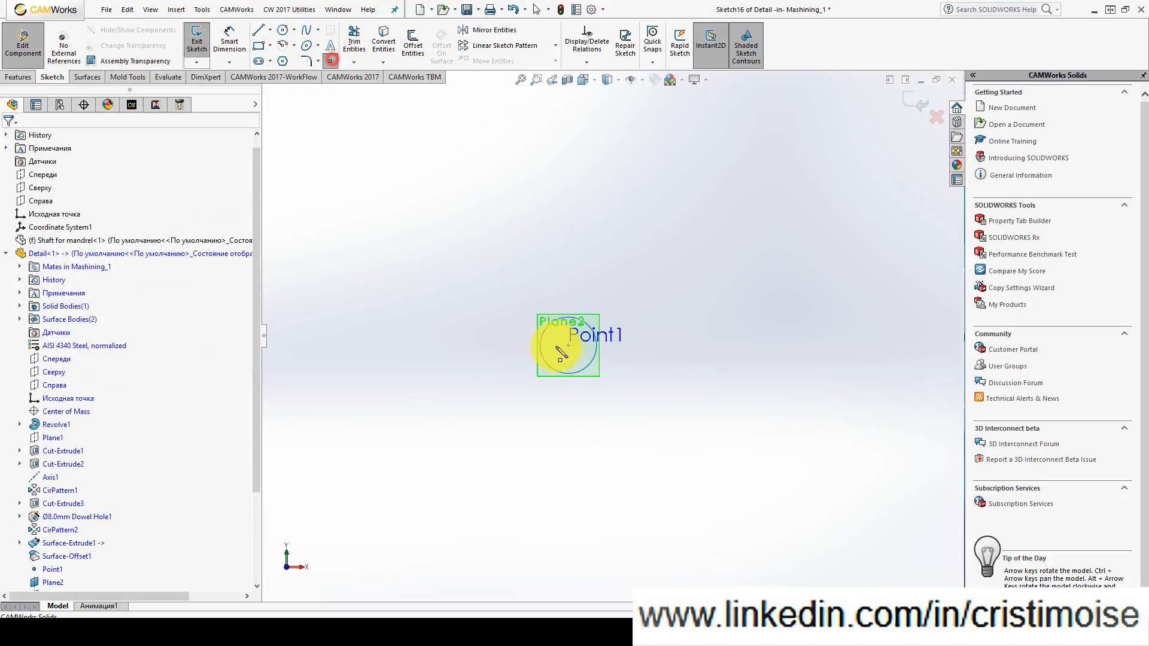
left_click(570, 353)
left_click(910, 100)
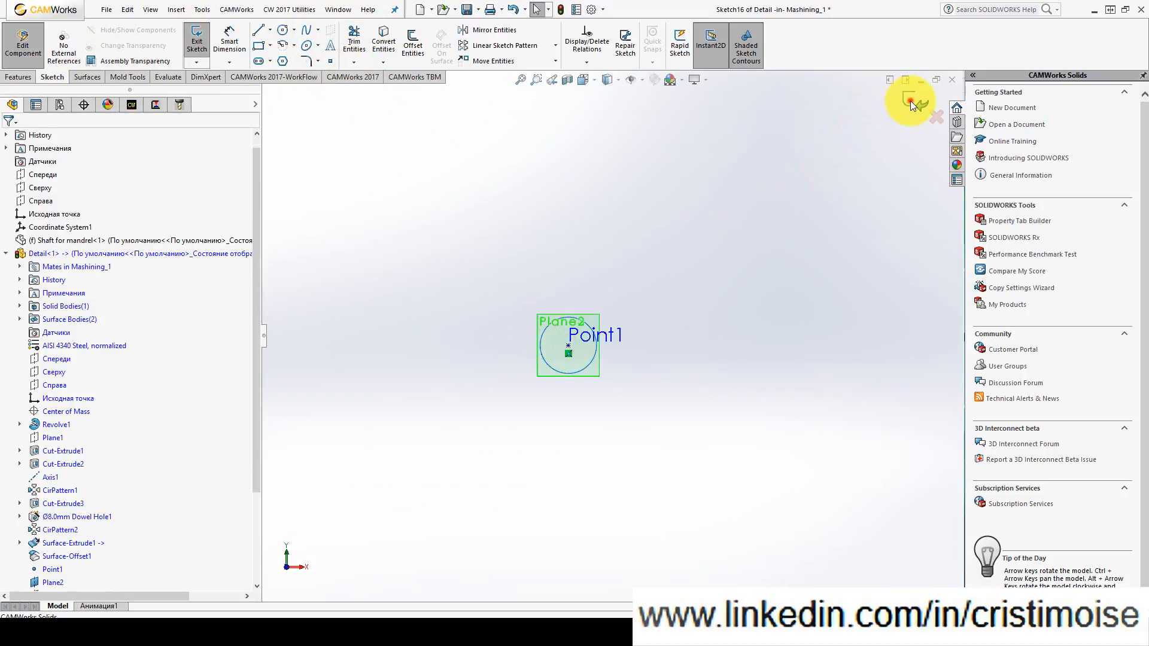
- Sketch a circle of 4 mm radius on the end plane, centred on the reference point, and close the sketch
scroll(640, 432, "up", 4)
mouse_move(636, 432)
middle_mouse_down()
mouse_move(590, 364)
mouse_move(580, 378)
middle_mouse_up()
scroll(580, 378, "up", 6)
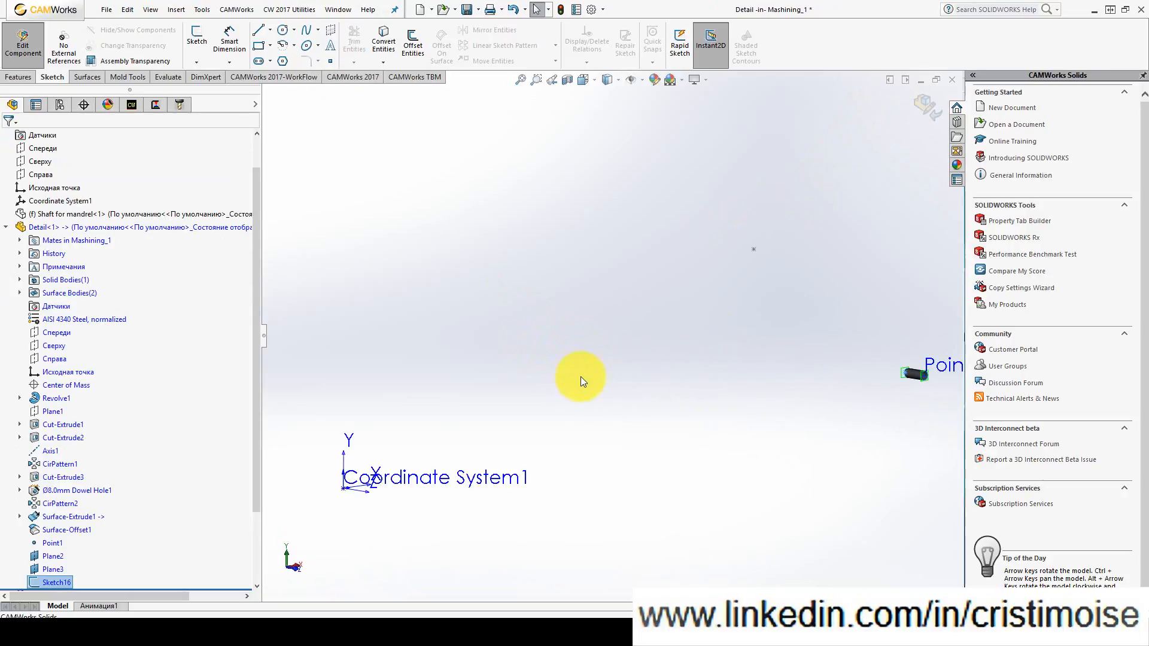
scroll(748, 346, "down", 12)
left_click(619, 343)
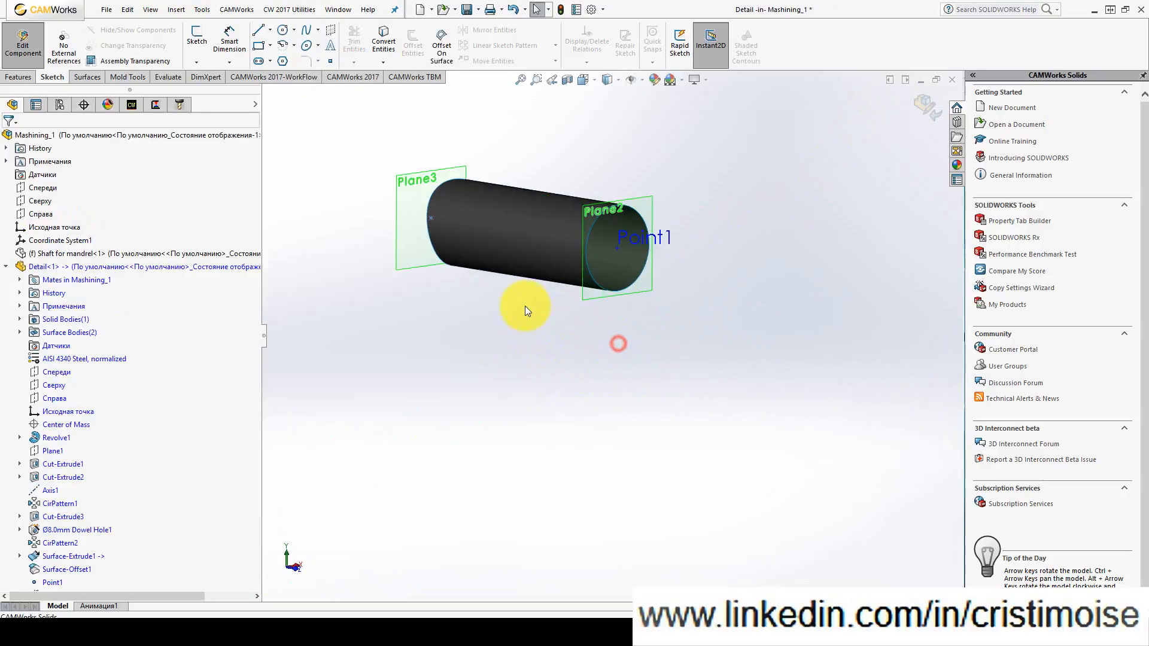
middle_click_drag(525, 306, 628, 369)
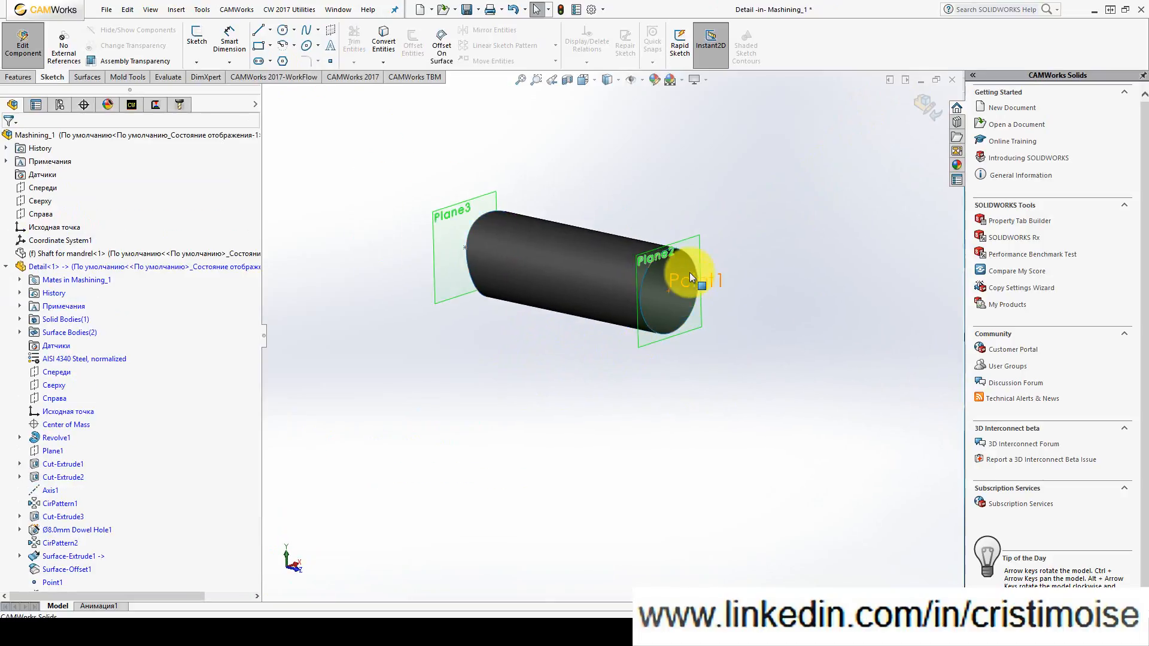
left_click(696, 253)
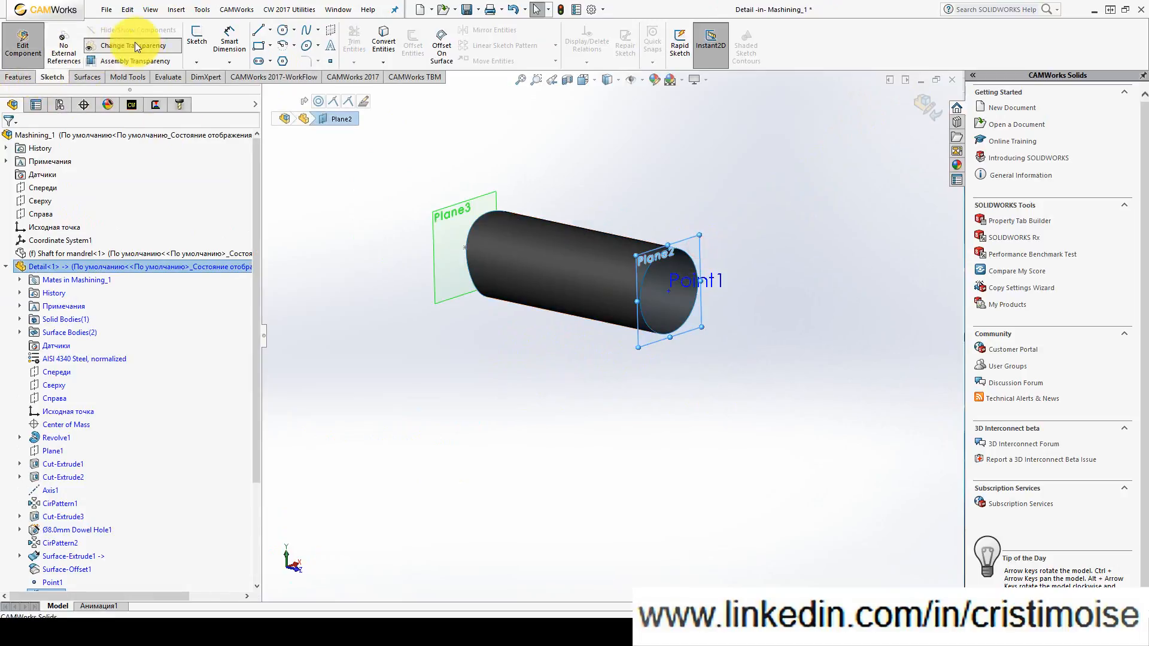
left_click(197, 38)
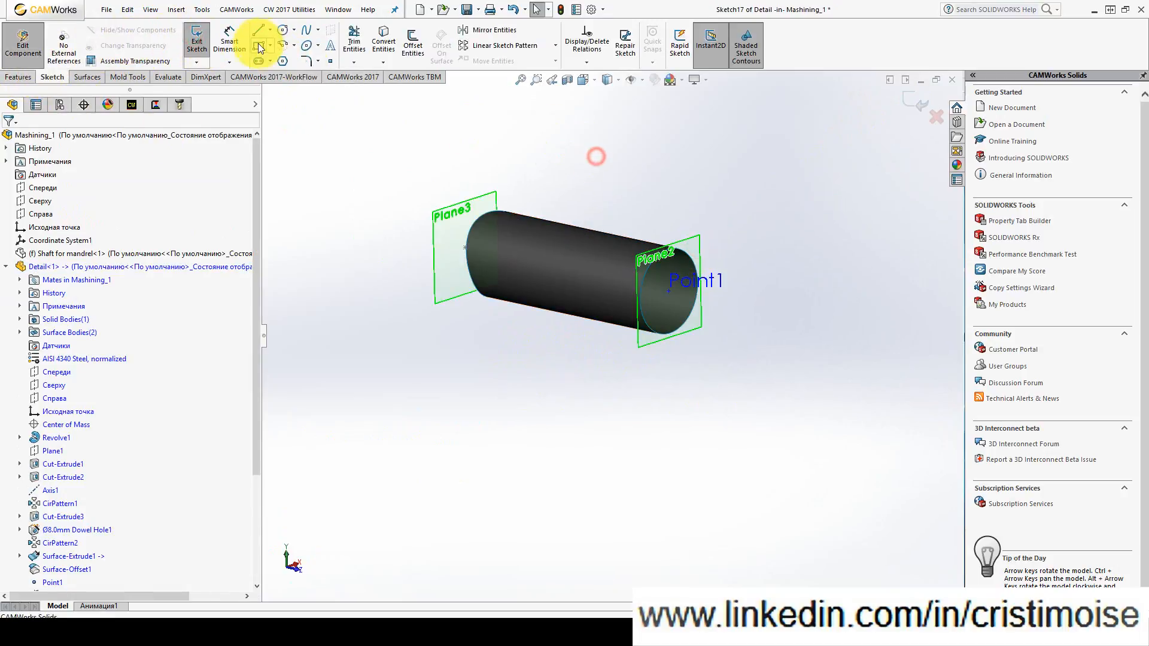
left_click(284, 29)
left_click(669, 292)
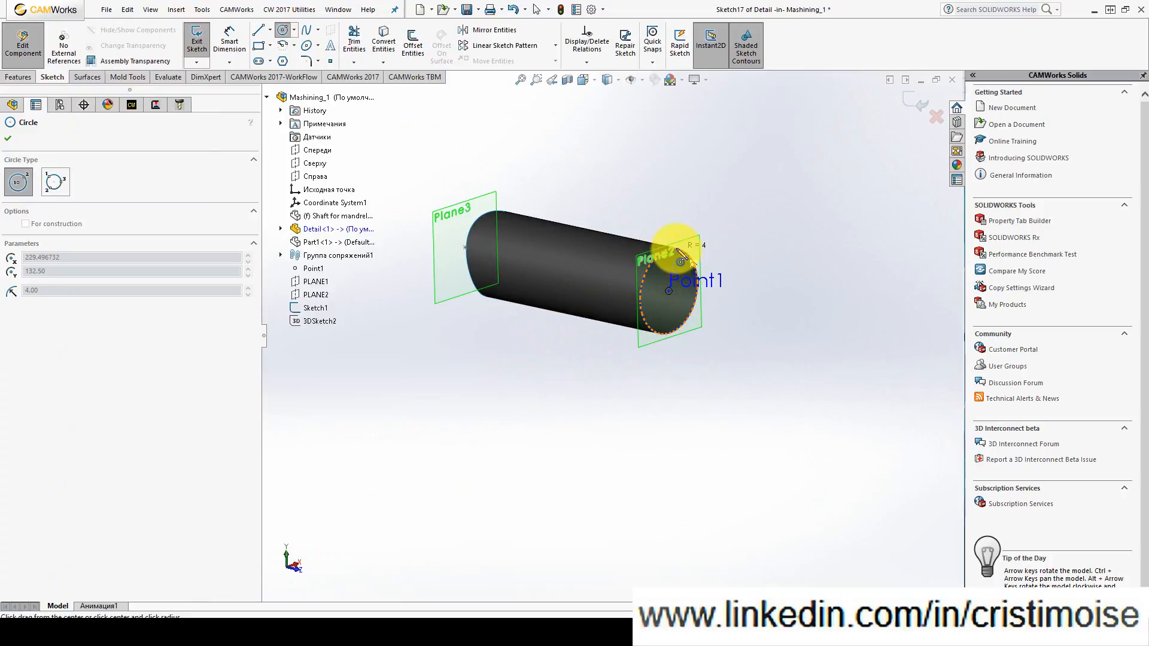
left_click(676, 249)
key("Escape")
left_click(915, 101)
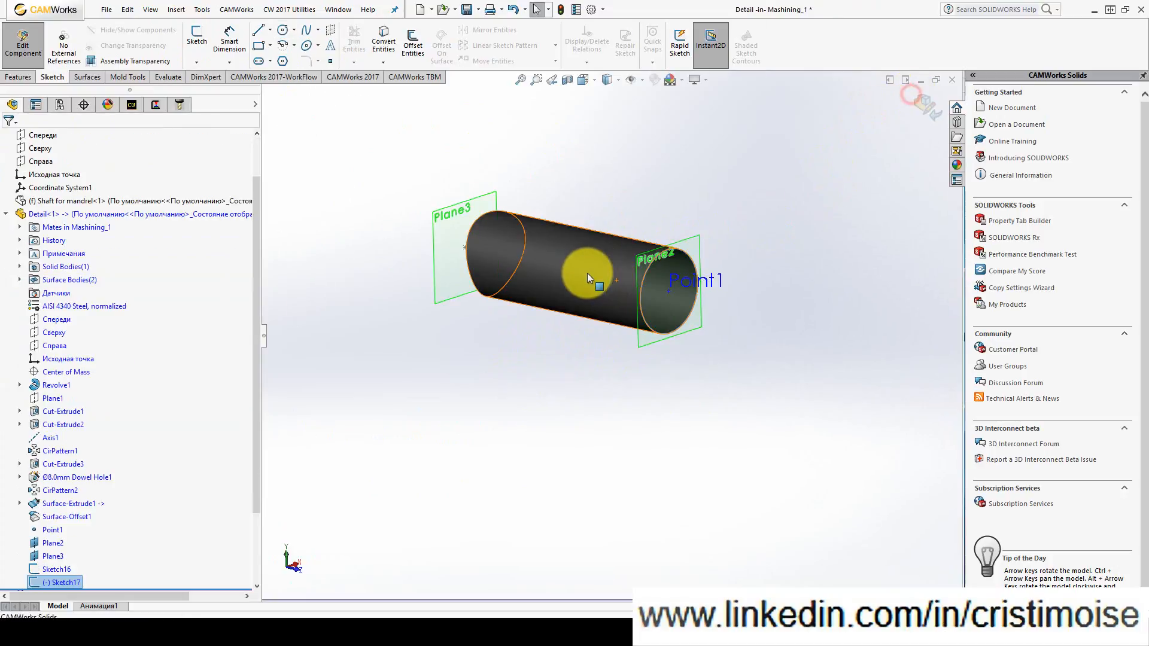
- Hide the copied offset surface between the two reference planes
right_click(585, 273)
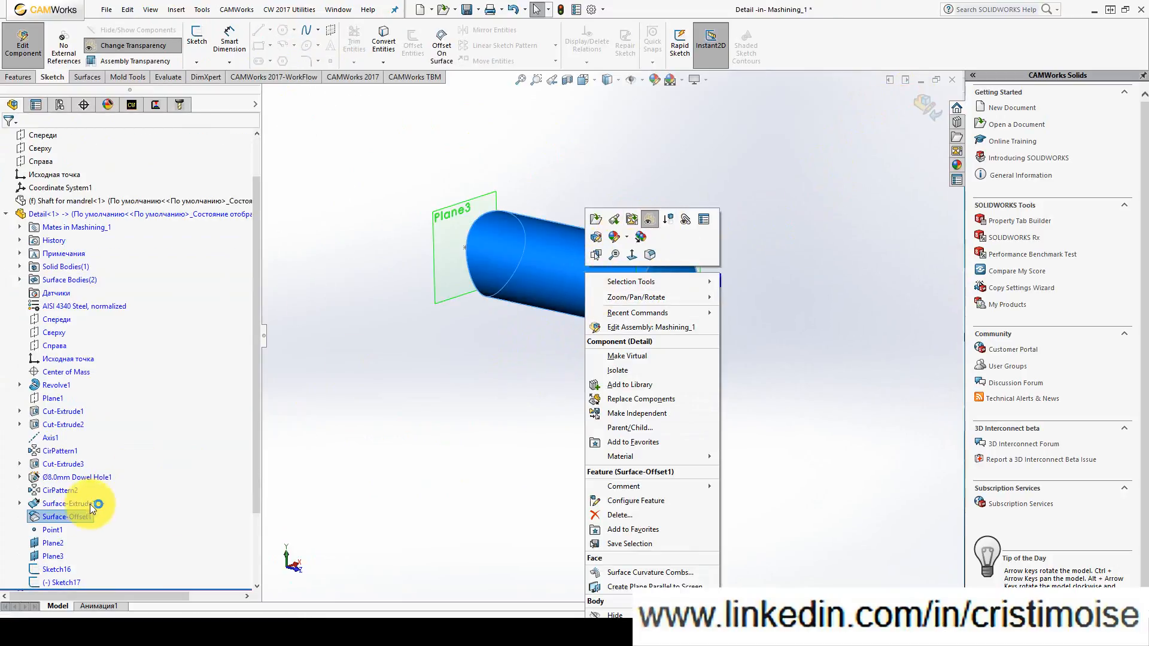
left_click(68, 514)
right_click(68, 514)
left_click(80, 405)
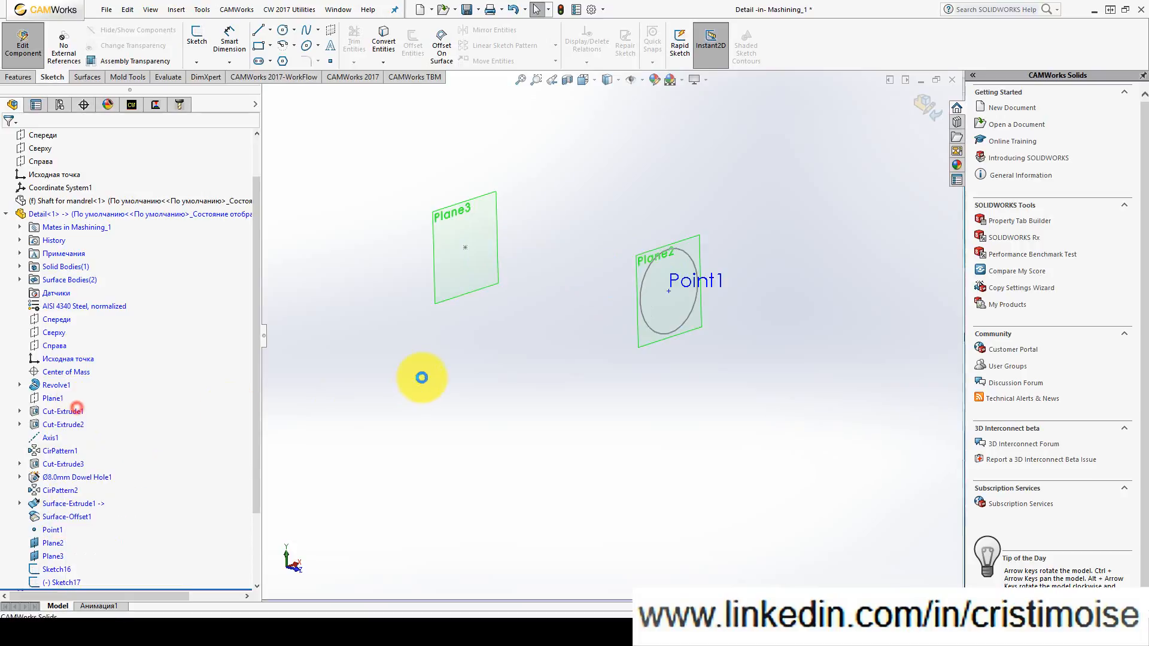
- Extrude the circle as a surface up to the sketched point on the far offset plane, and return to the assembly
left_click(87, 77)
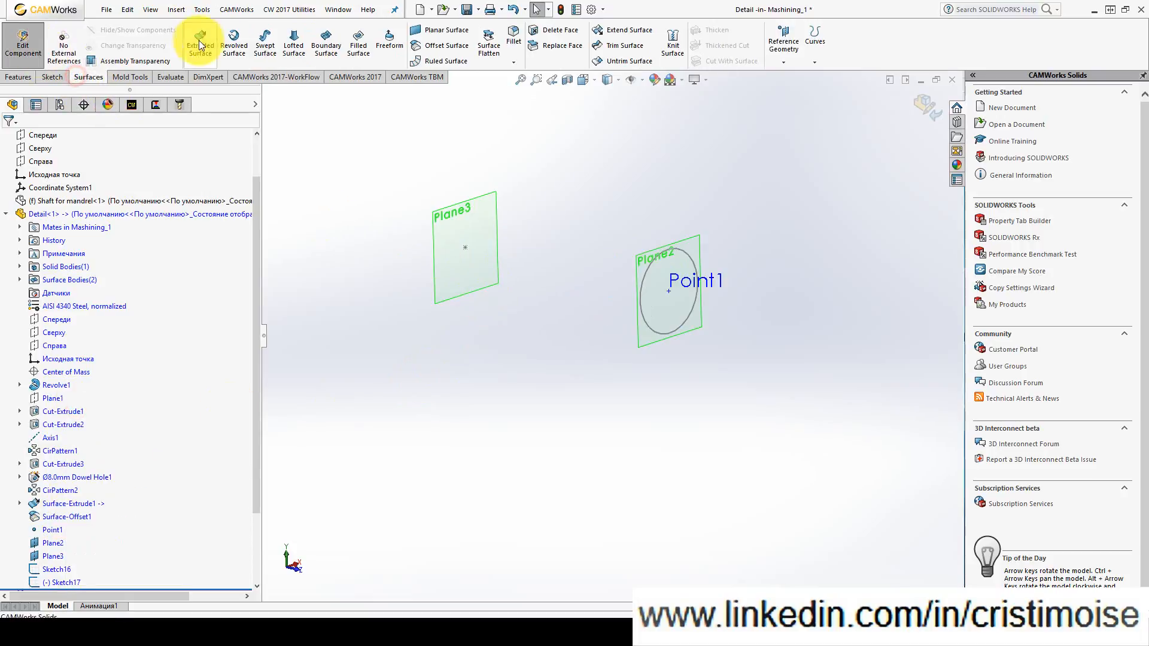
left_click(199, 33)
left_click(670, 333)
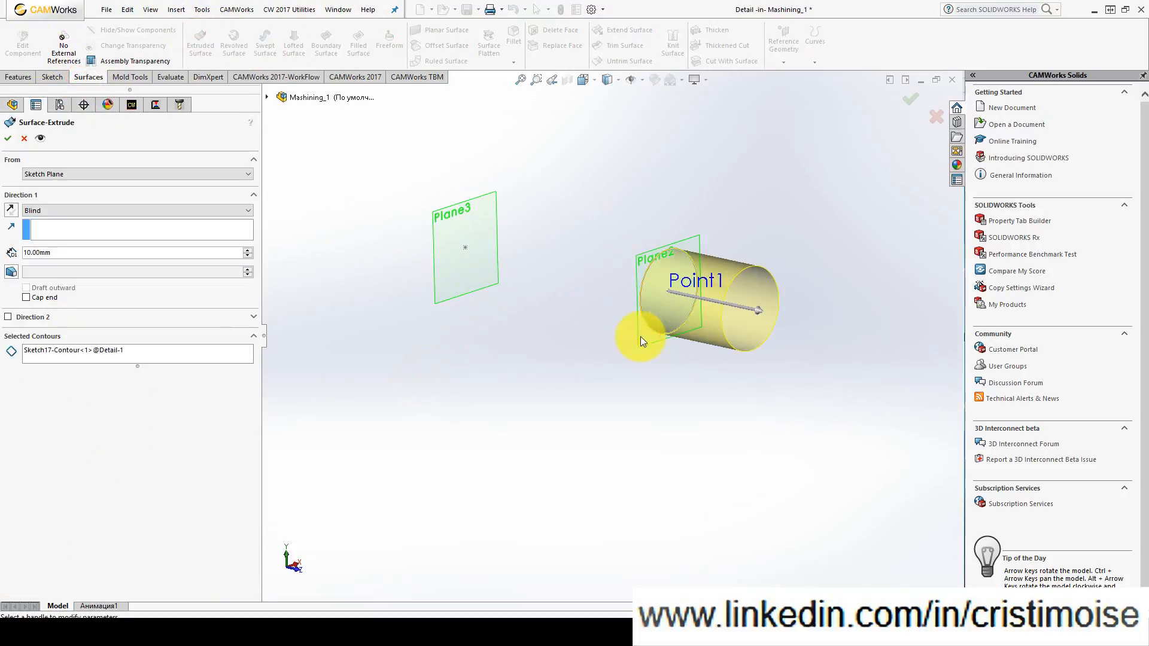
left_click(464, 248)
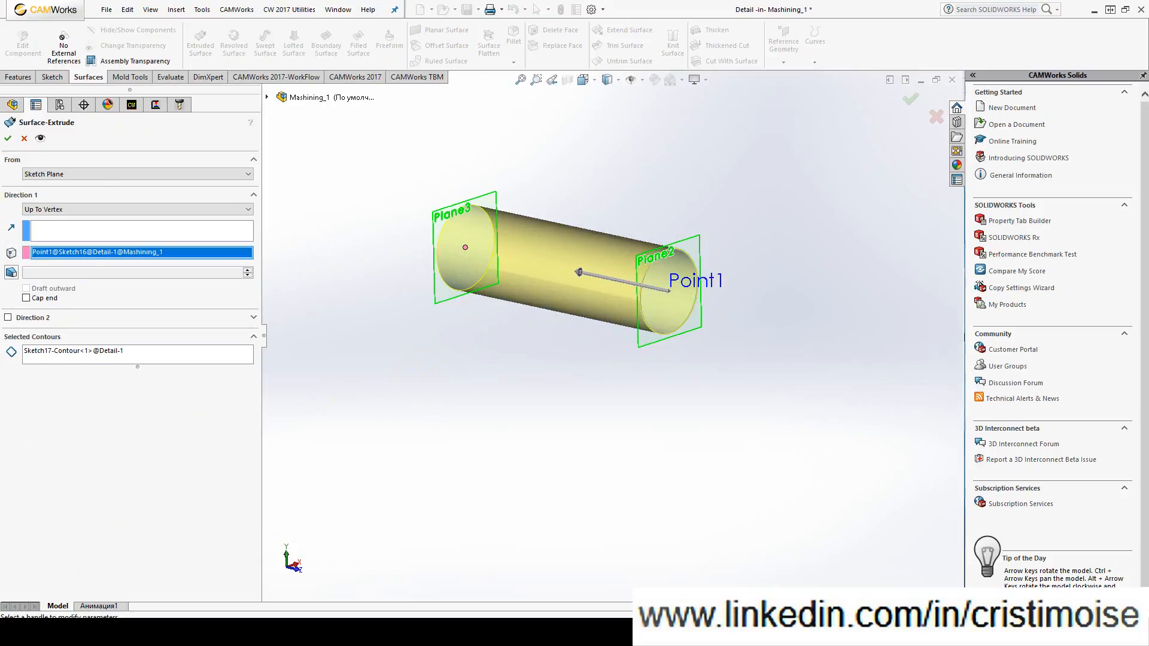
left_click(8, 138)
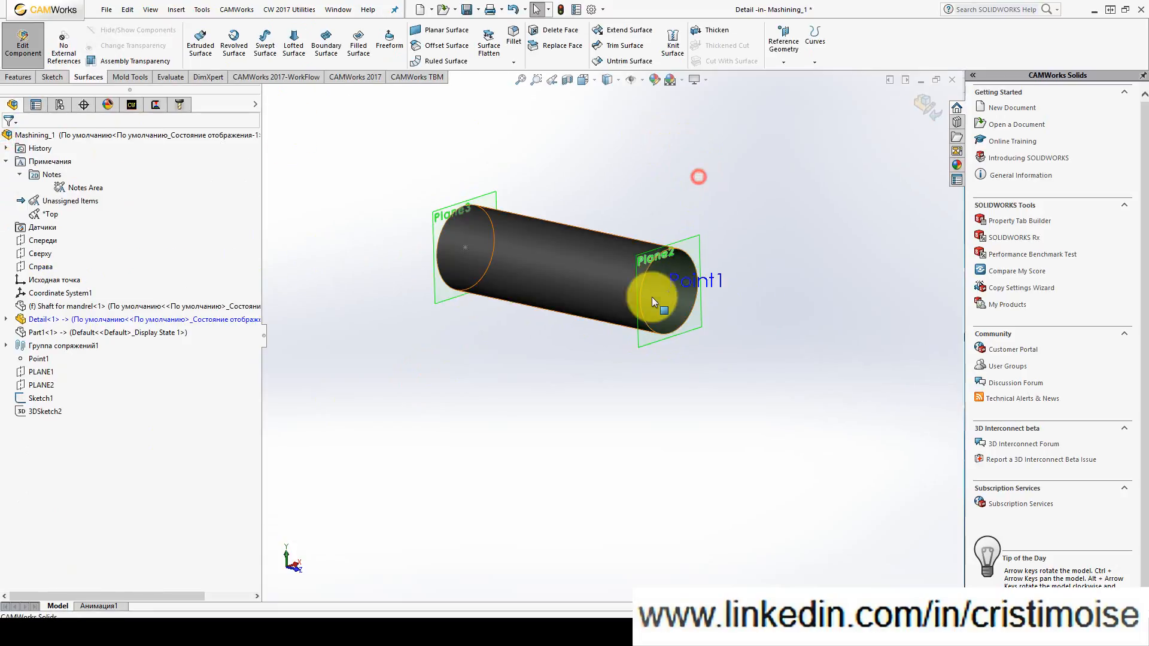
scroll(622, 290, "up", 3)
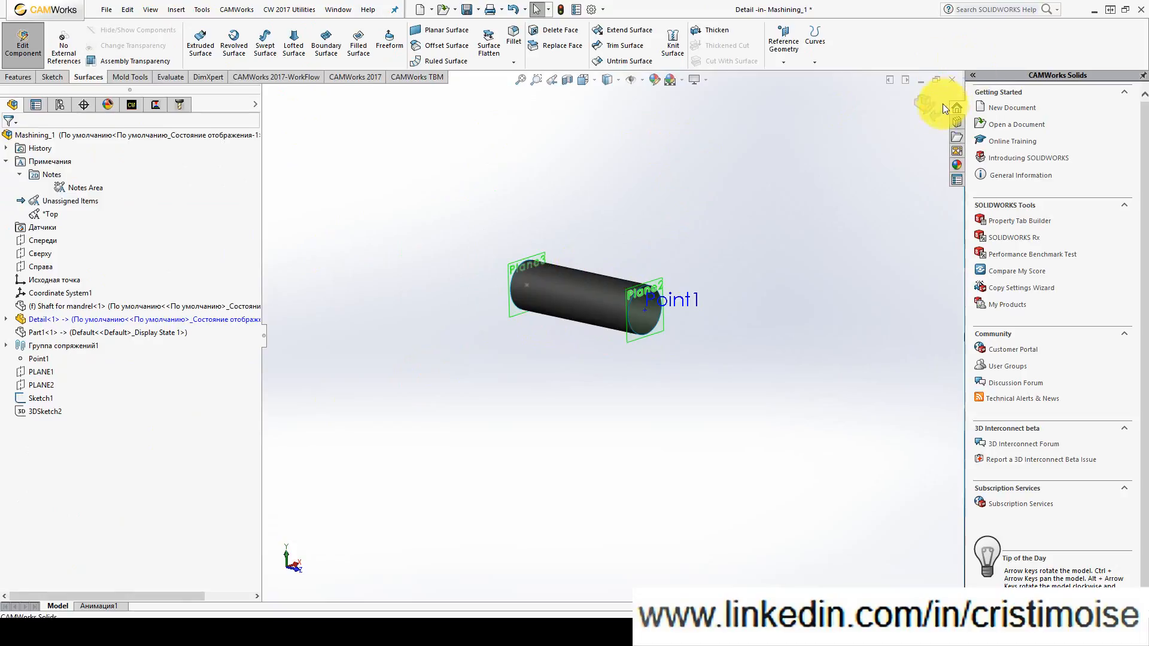
left_click(925, 102)
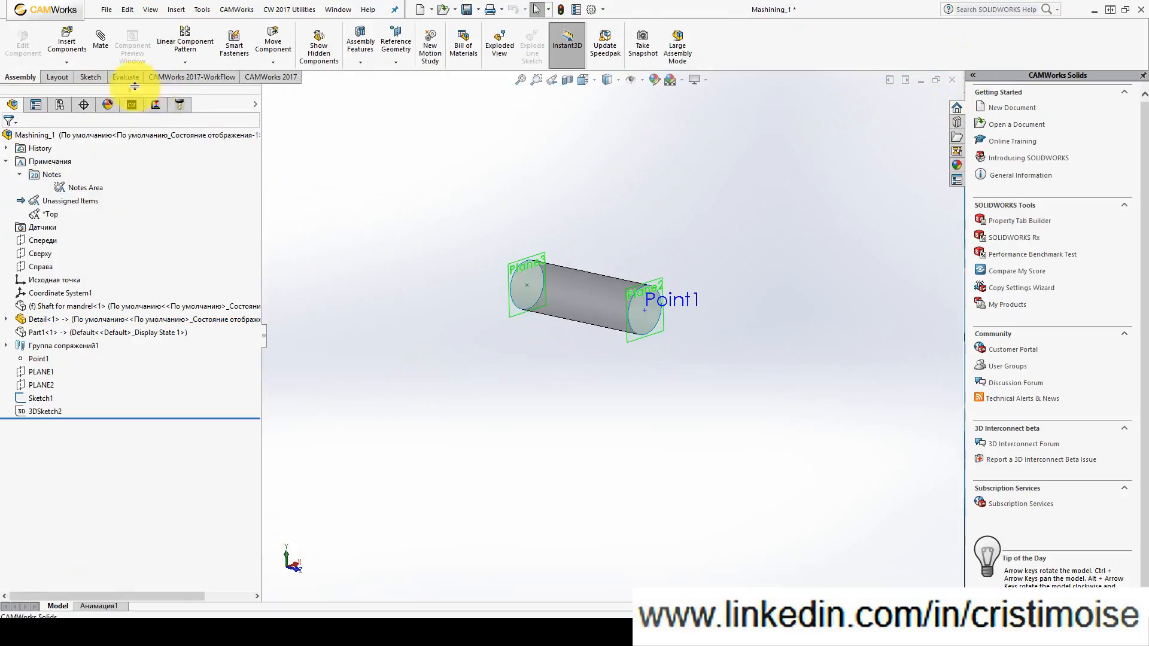
right_click(51, 319)
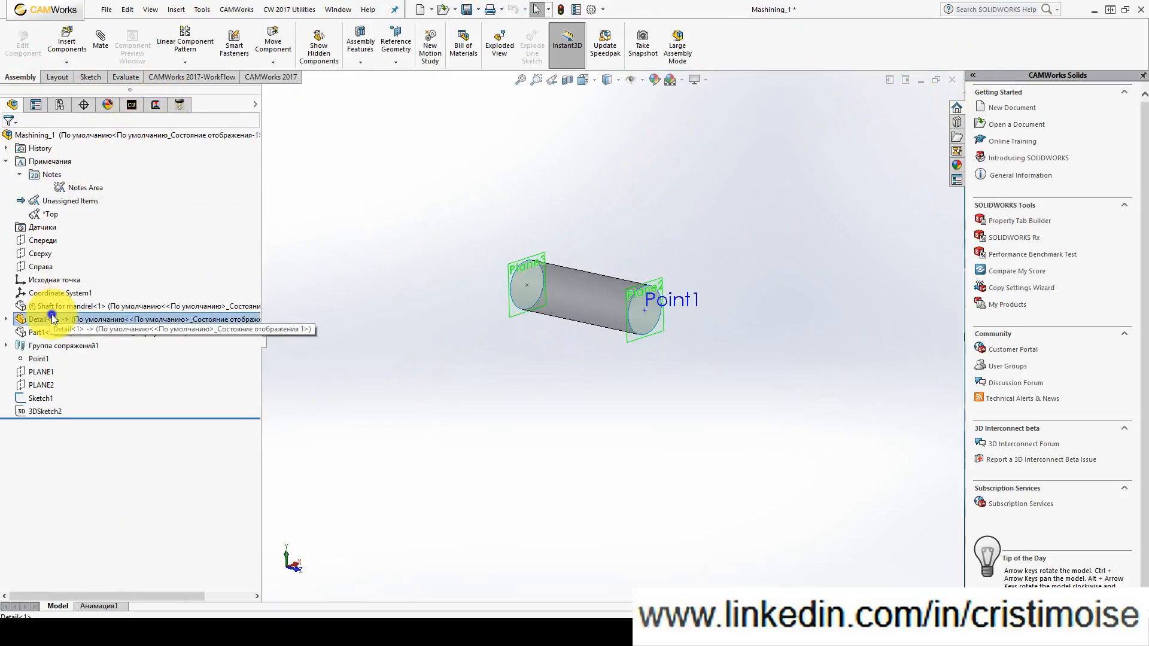
left_click(139, 246)
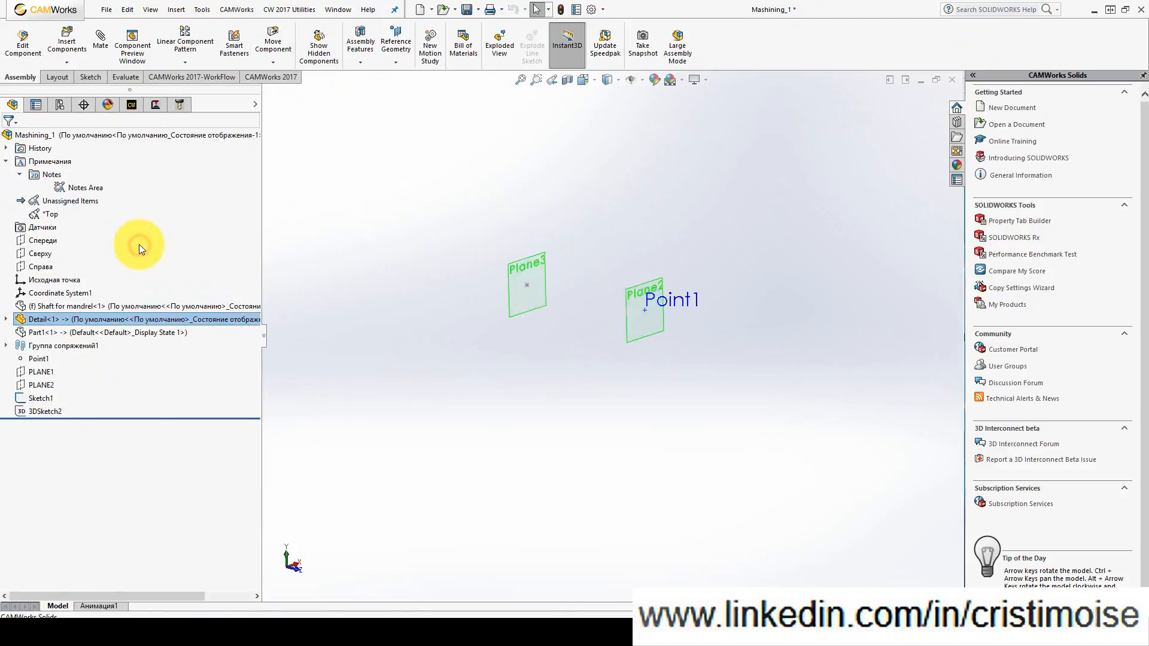
right_click(59, 319)
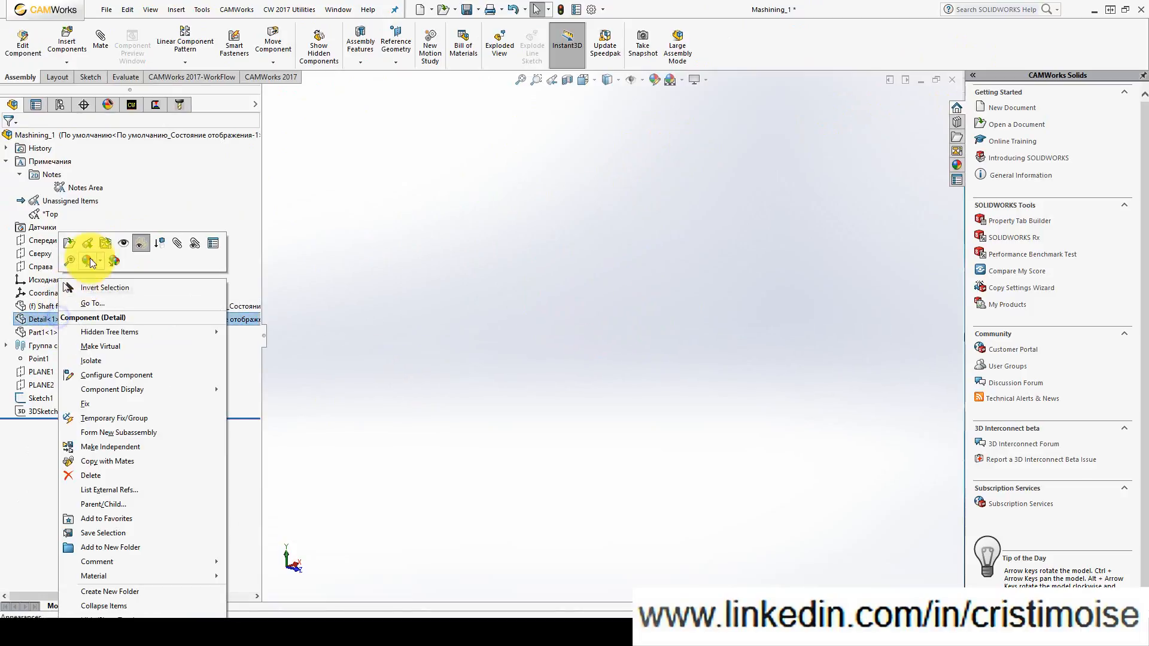
left_click(119, 246)
- Edit the Detail part in place, show its hidden Revolve1 body, and return to the assembly
right_click(119, 315)
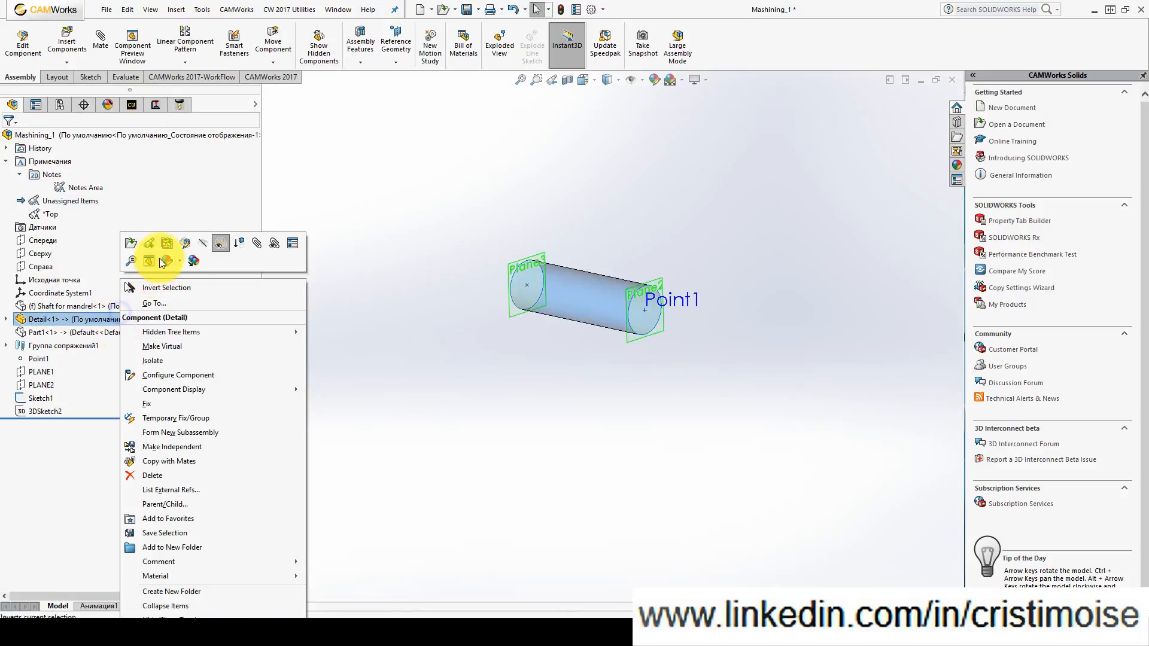
left_click(185, 248)
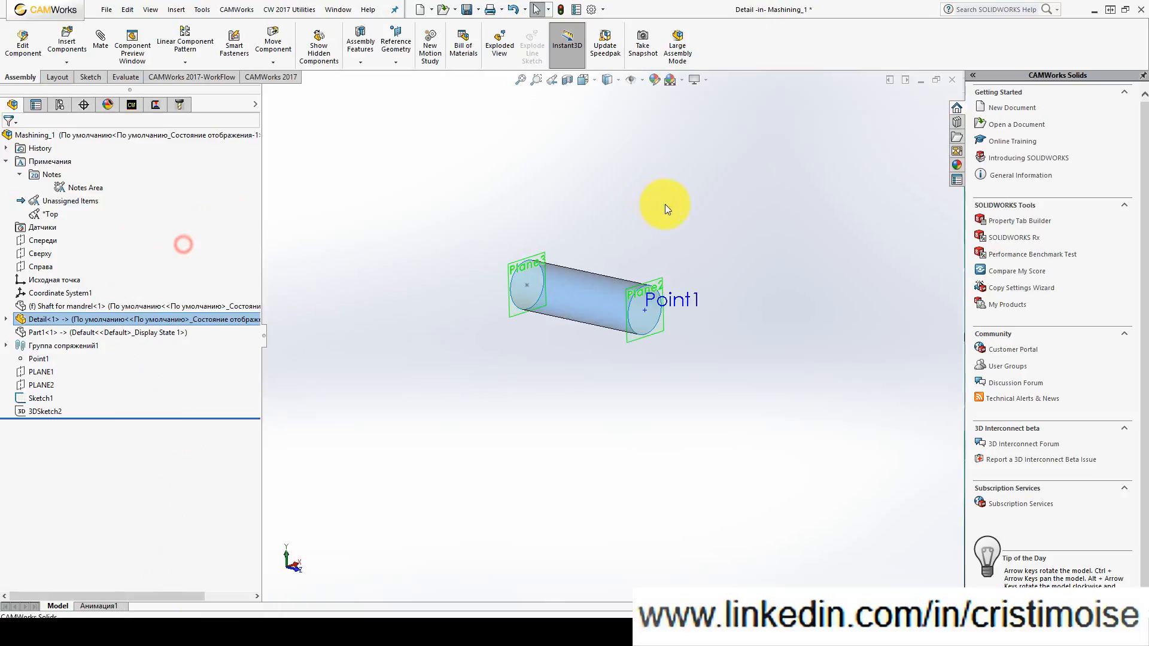
left_click(6, 319)
right_click(51, 389)
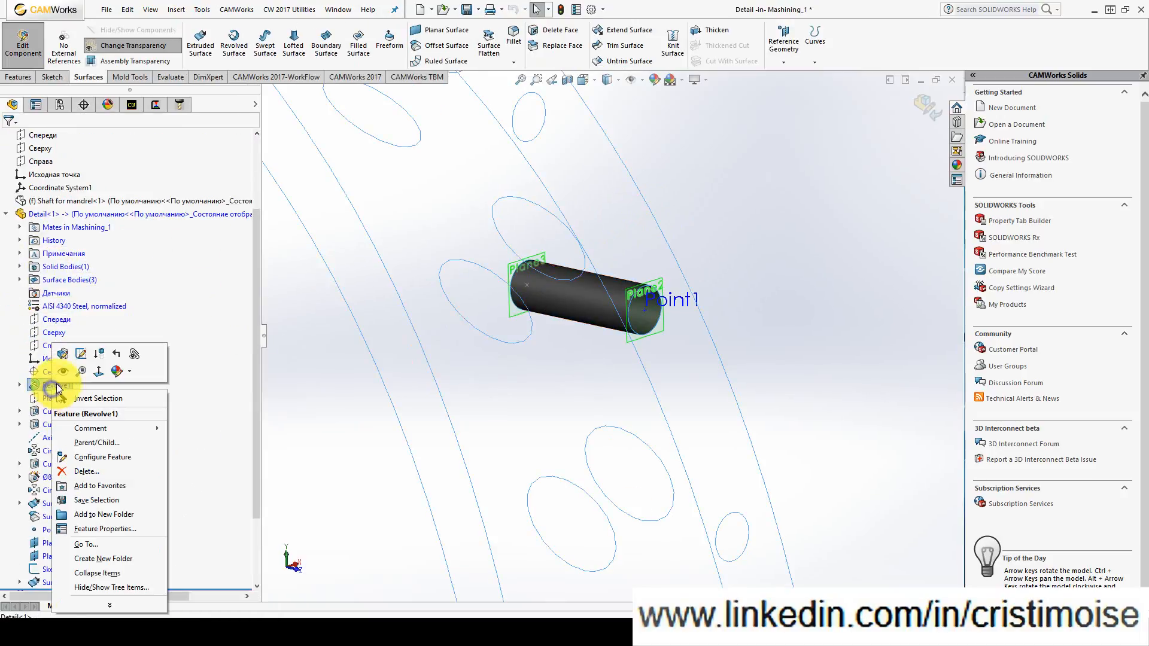
left_click(64, 371)
left_click(813, 233)
left_click(931, 106)
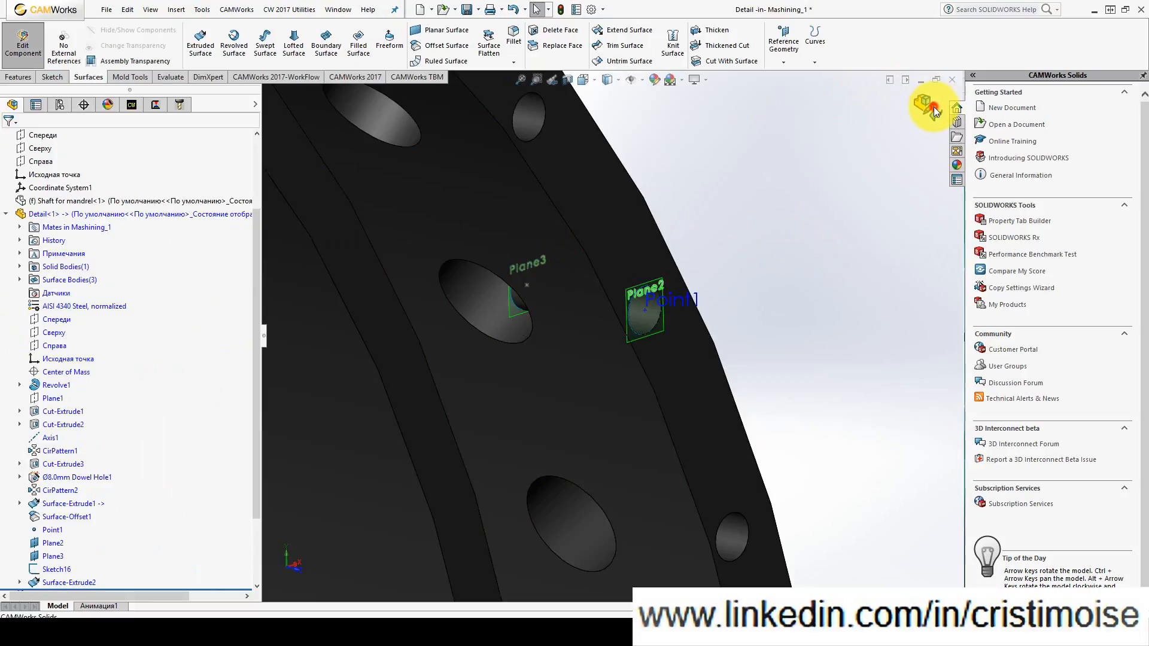
- Examine how the extruded closing surface sits in the axial hole and reaches into the intersecting radial hole
scroll(578, 279, "up", 5)
middle_click_drag(578, 279, 555, 444)
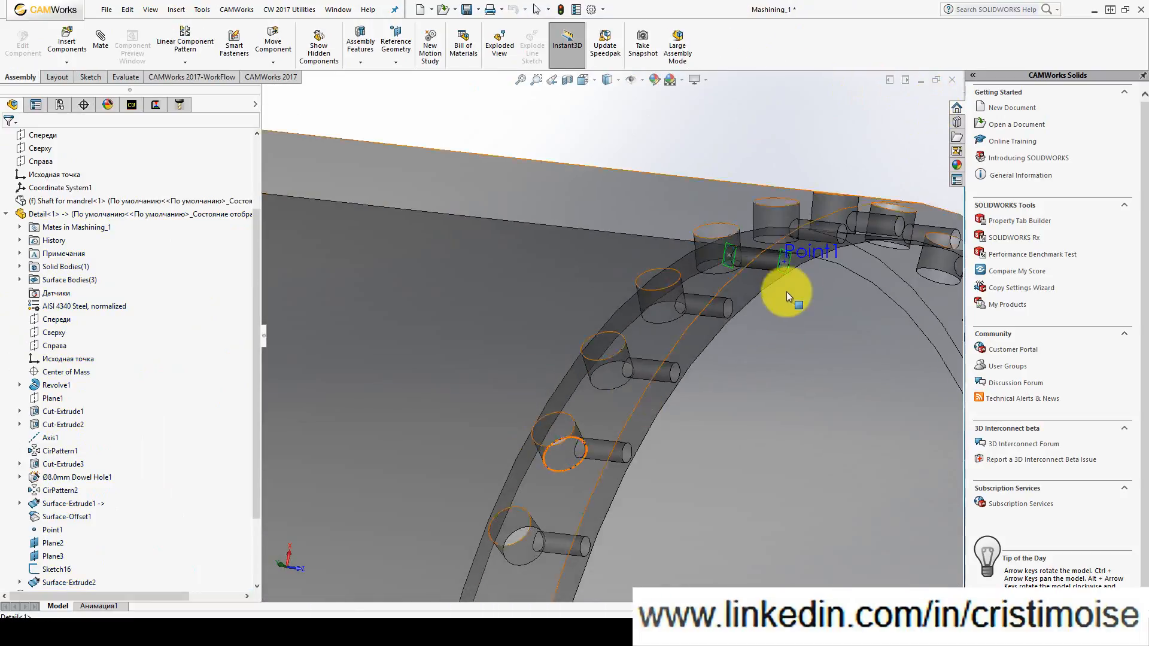
scroll(718, 269, "down", 6)
scroll(633, 274, "up", 4)
middle_click_drag(633, 274, 641, 372)
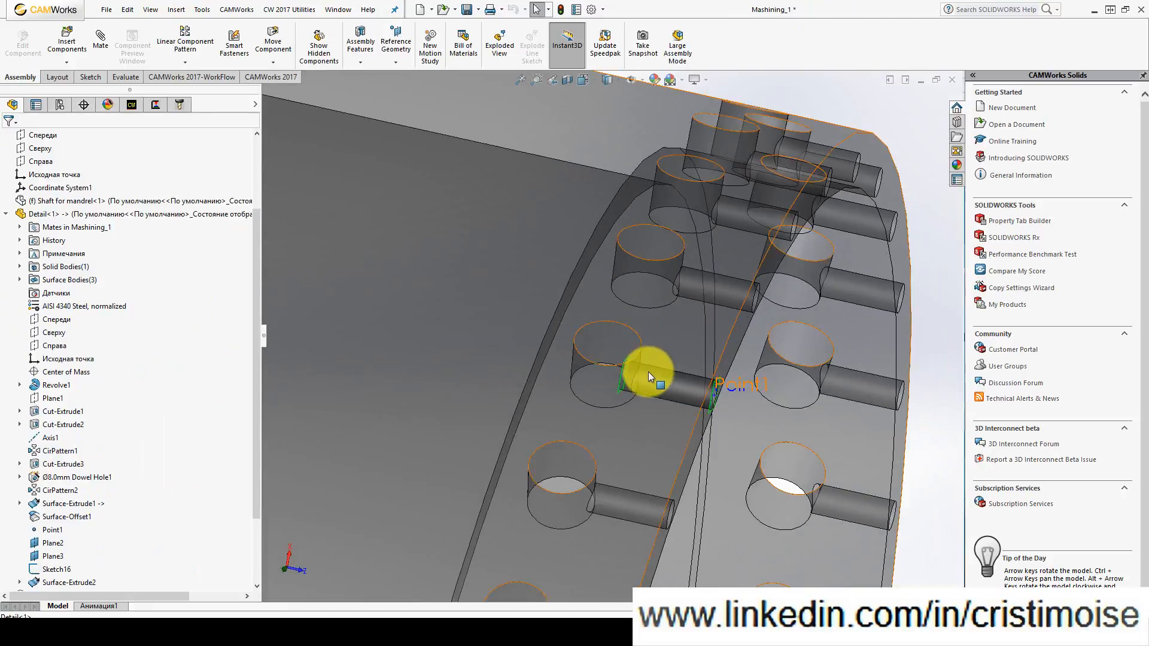
scroll(594, 359, "down", 4)
scroll(626, 340, "up", 2)
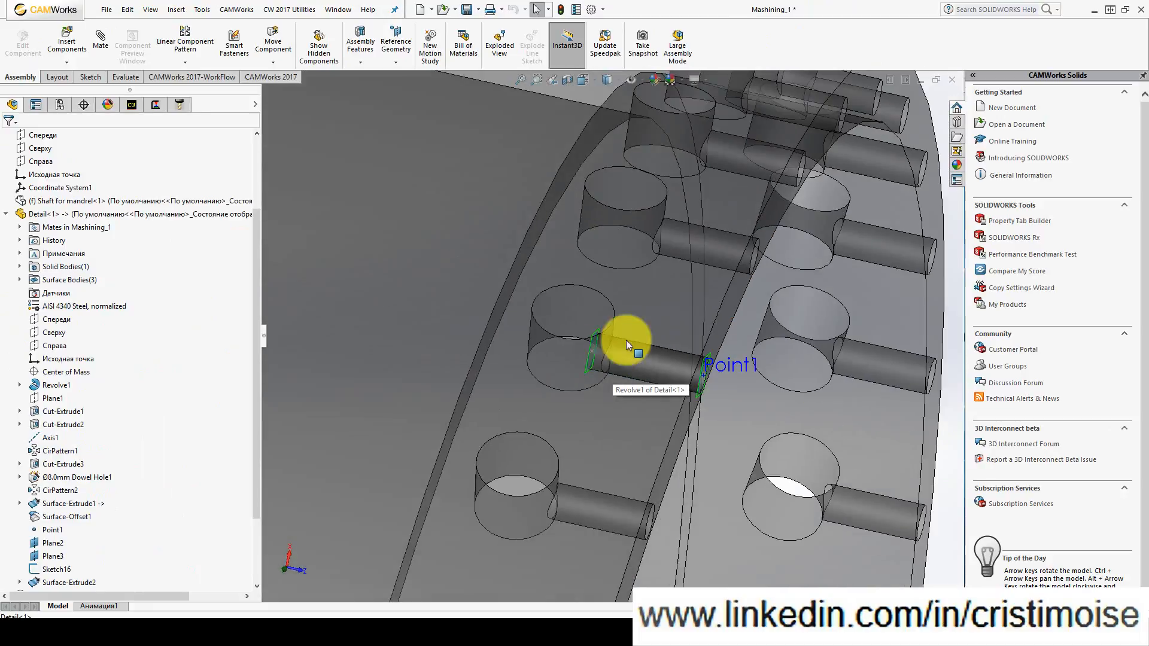
- Start a new multi surface feature under Mill Part Setup1 in CAMWorks and select the extruded closing surface as its face
left_click(131, 105)
left_click(544, 360)
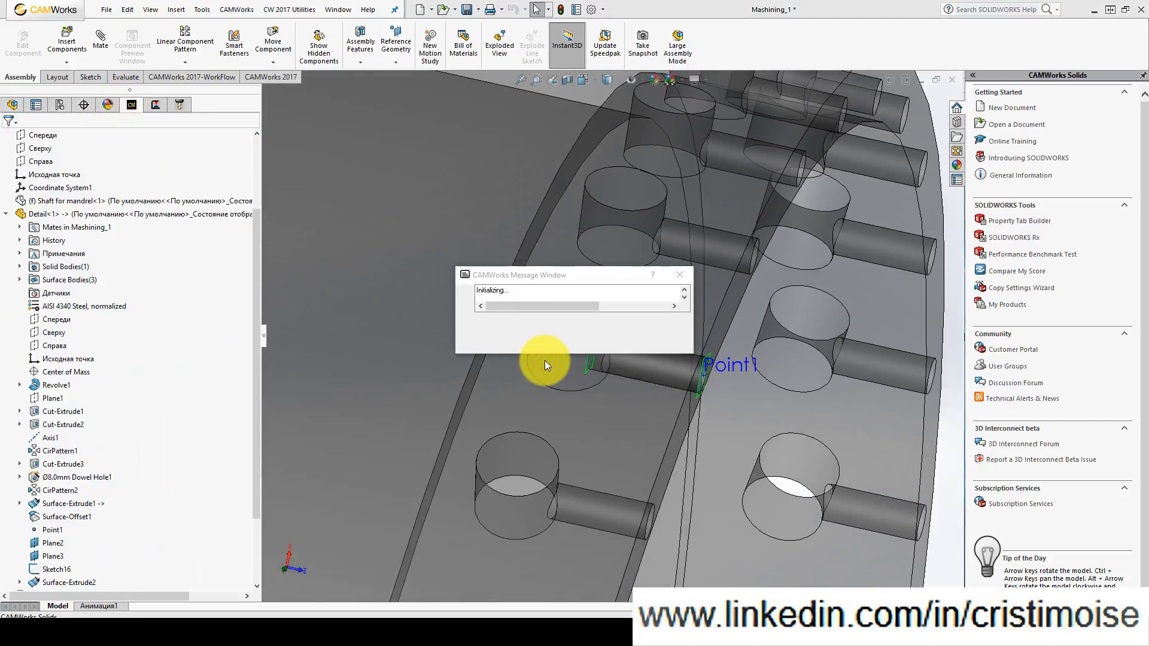
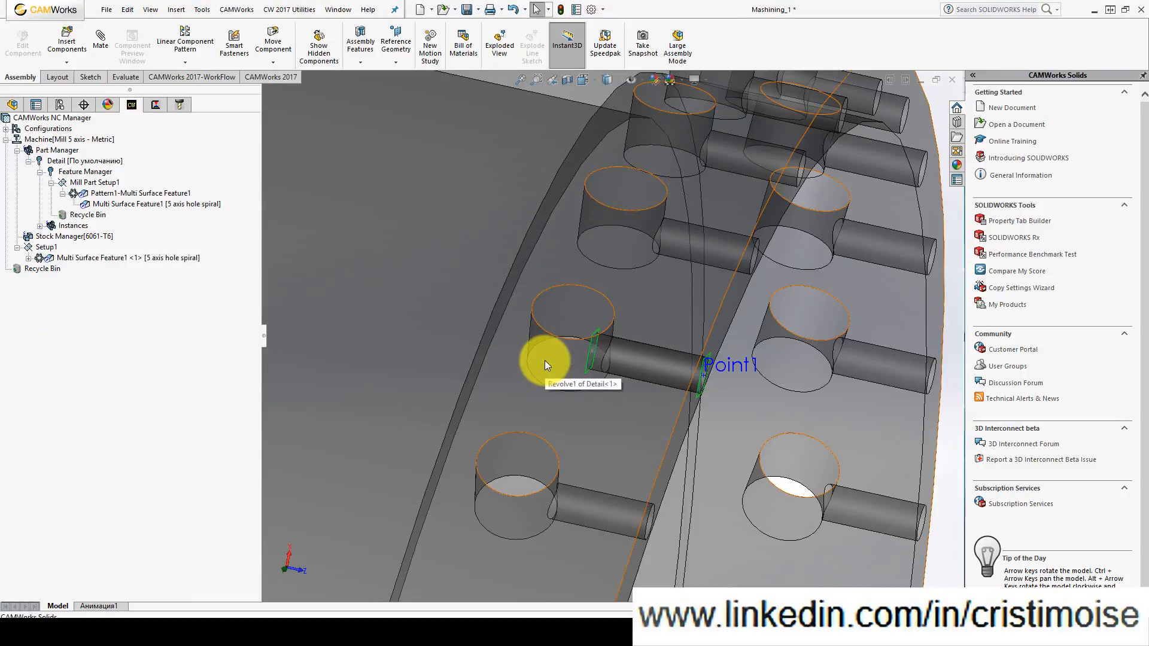
right_click(100, 184)
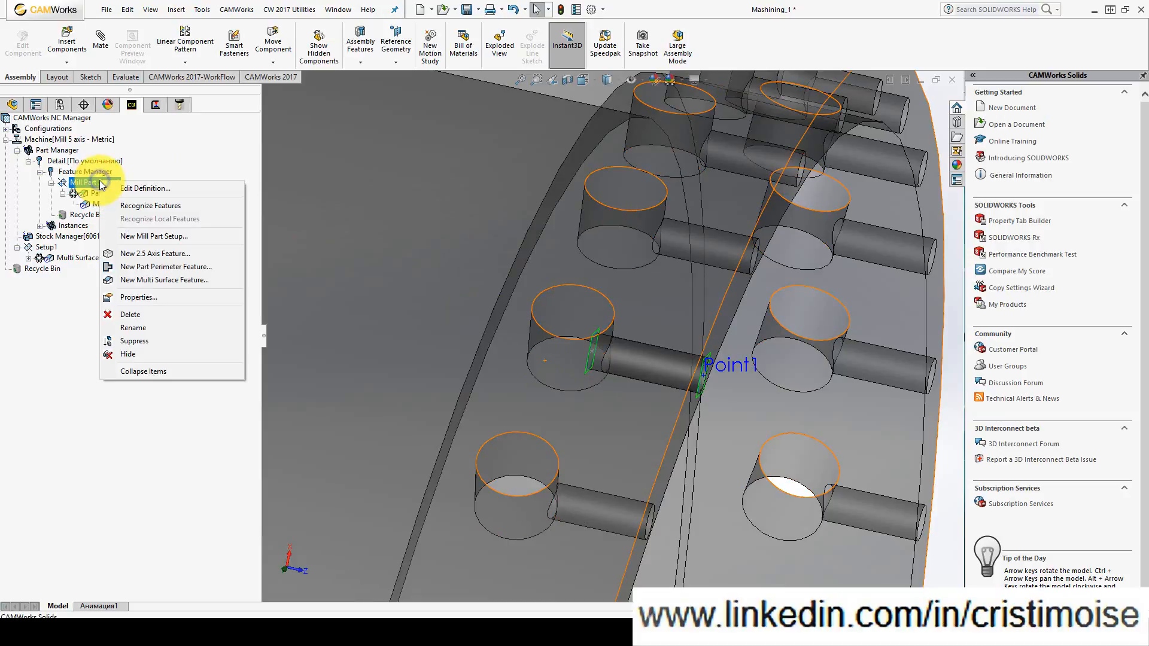
left_click(171, 278)
scroll(589, 335, "down", 5)
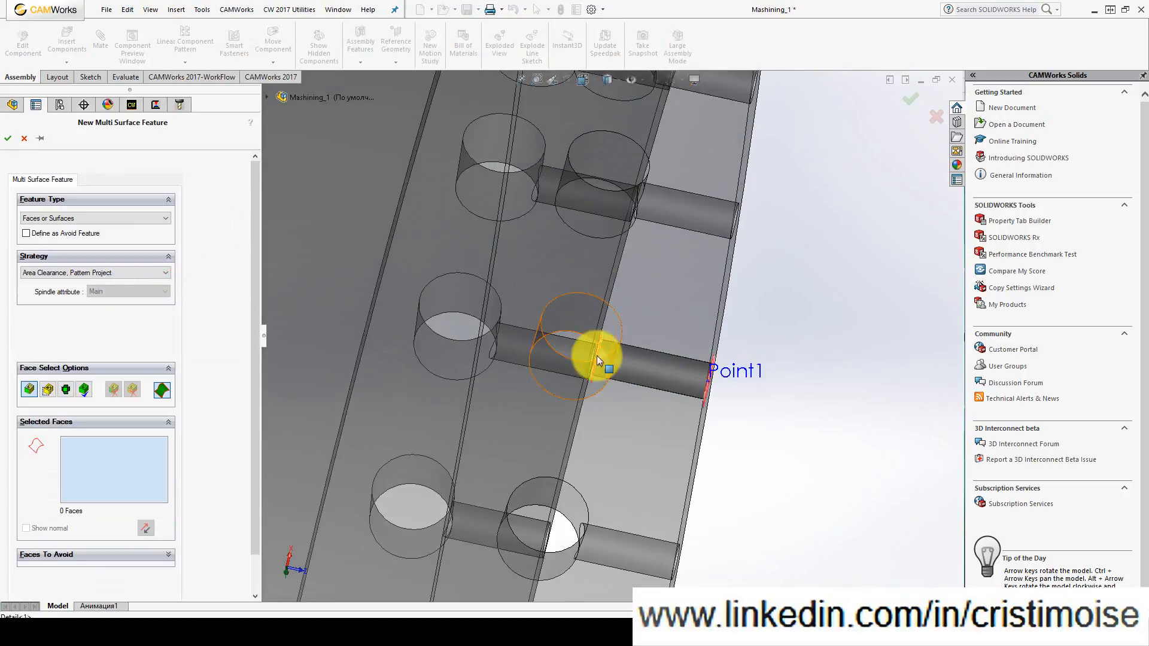
scroll(598, 359, "up", 3)
left_click(599, 361)
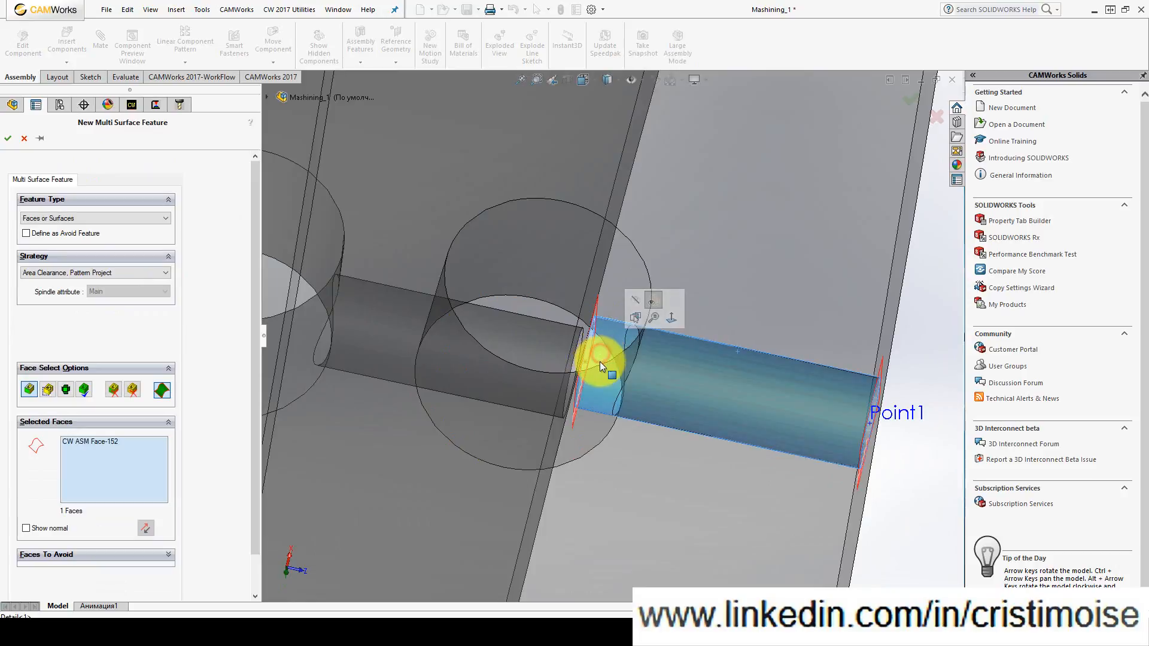
- Show the surface normal of the feature's selected face and reverse its direction
scroll(598, 357, "up", 3)
middle_click_drag(598, 357, 583, 302)
middle_click_drag(555, 291, 336, 392)
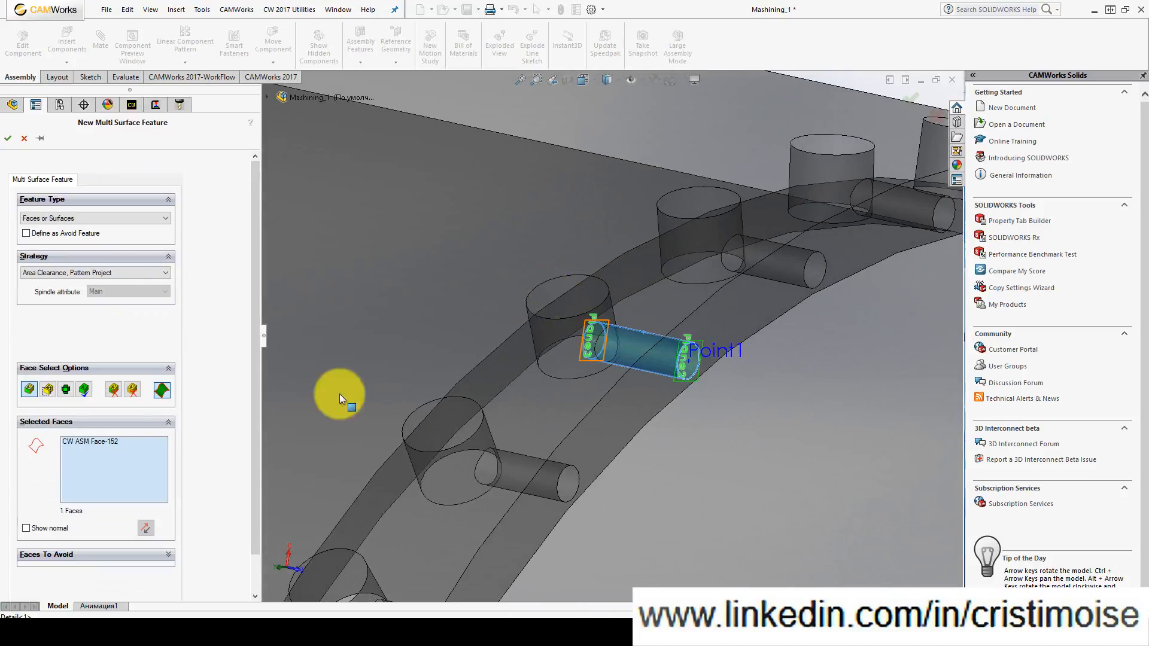
left_click(86, 442)
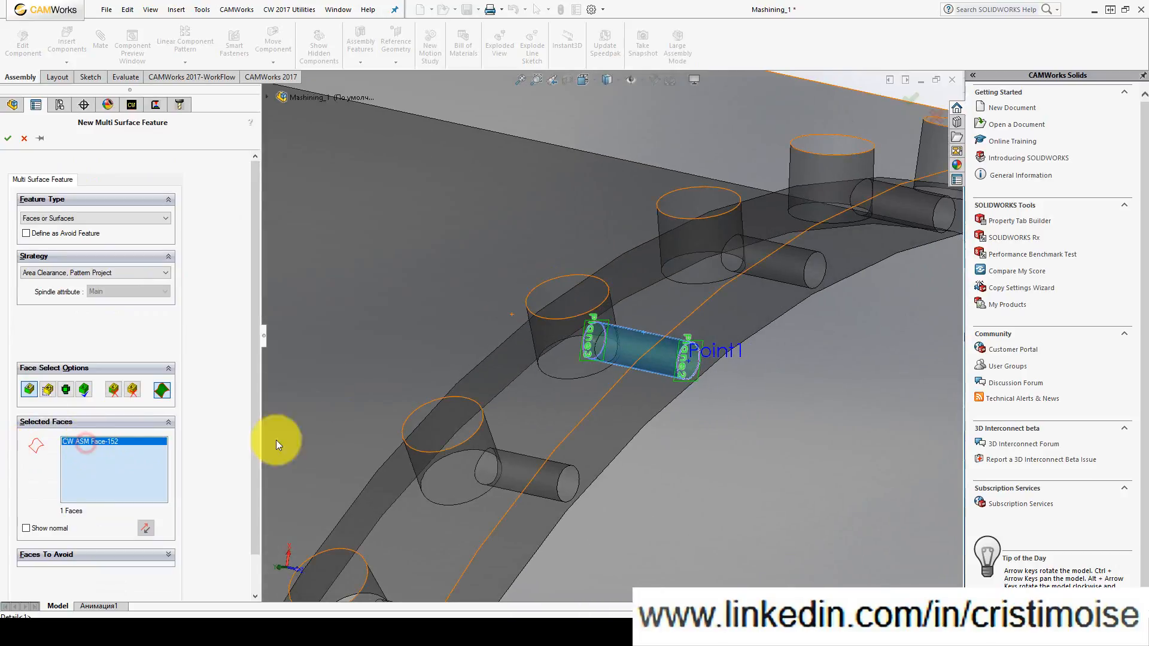
left_click(37, 528)
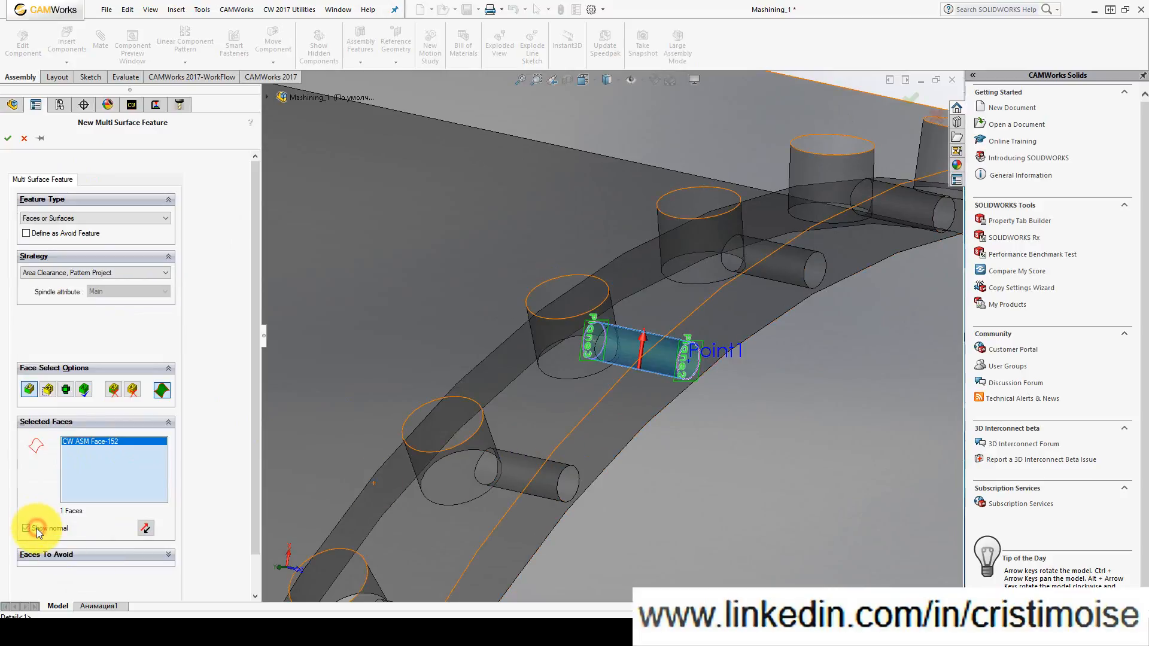
middle_click_drag(692, 377, 679, 380)
scroll(598, 400, "up", 3)
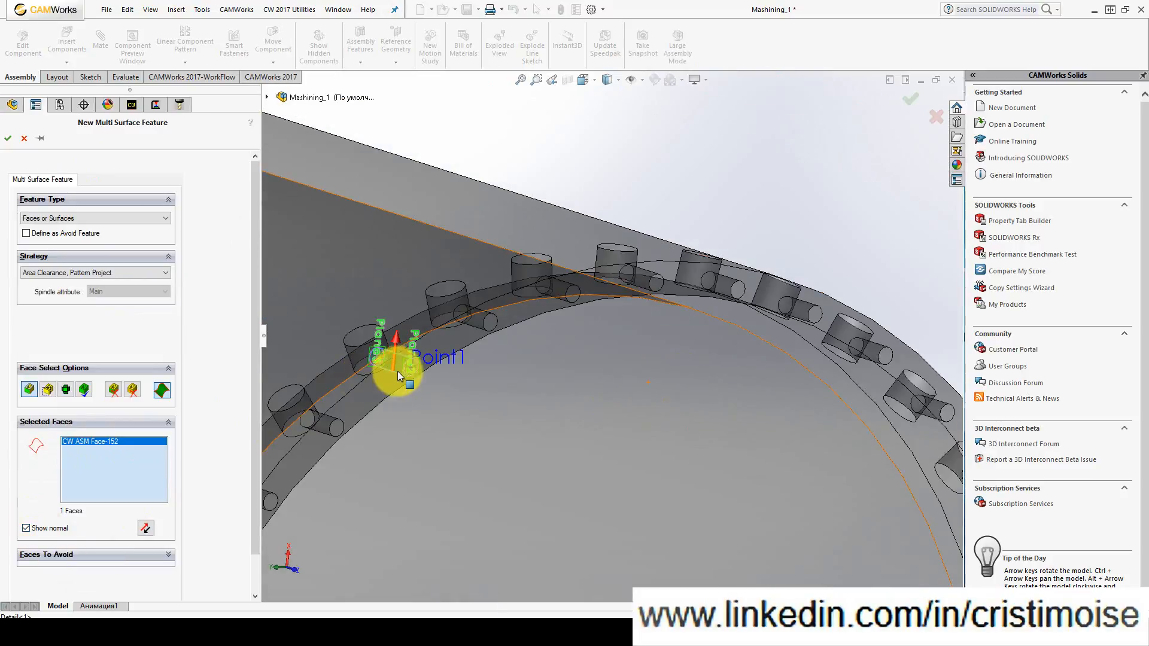
scroll(398, 371, "down", 4)
left_click(146, 527)
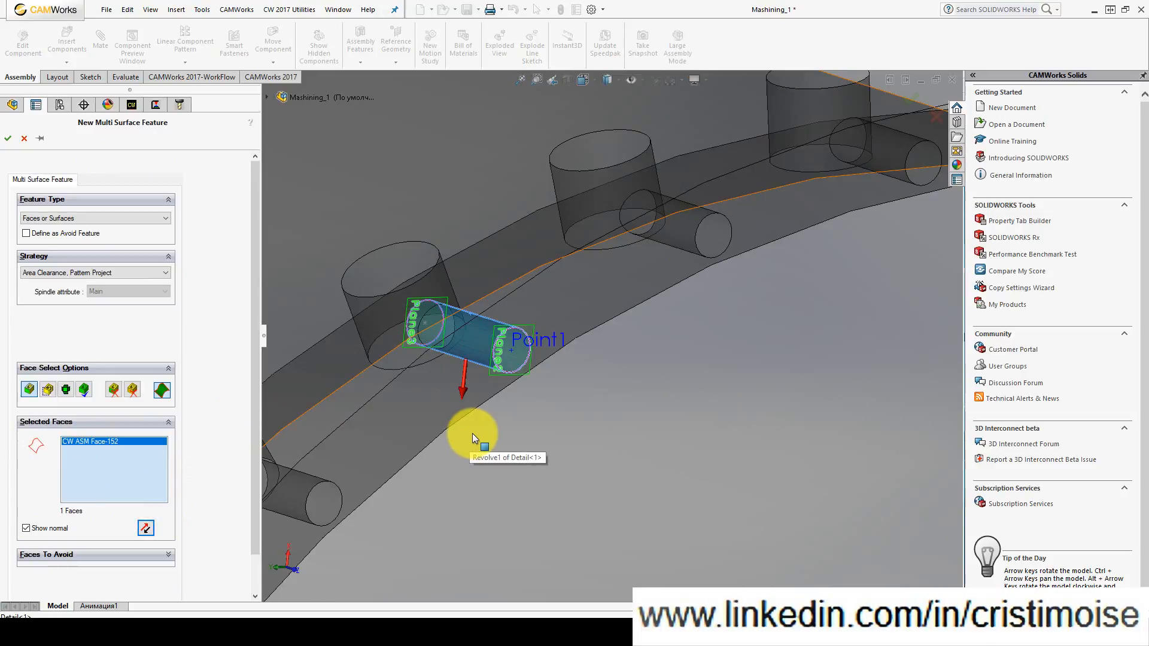
- Set the new multi surface feature's strategy to 5 axis hole spiral and accept the feature
left_click(70, 271)
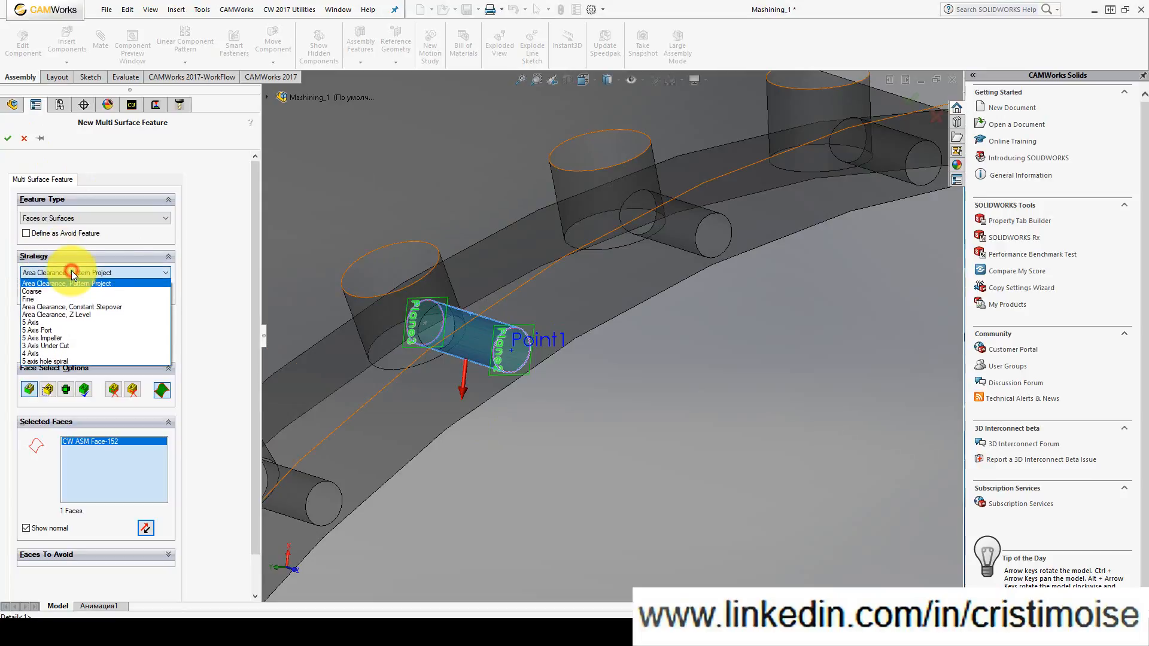
left_click(67, 361)
left_click(9, 145)
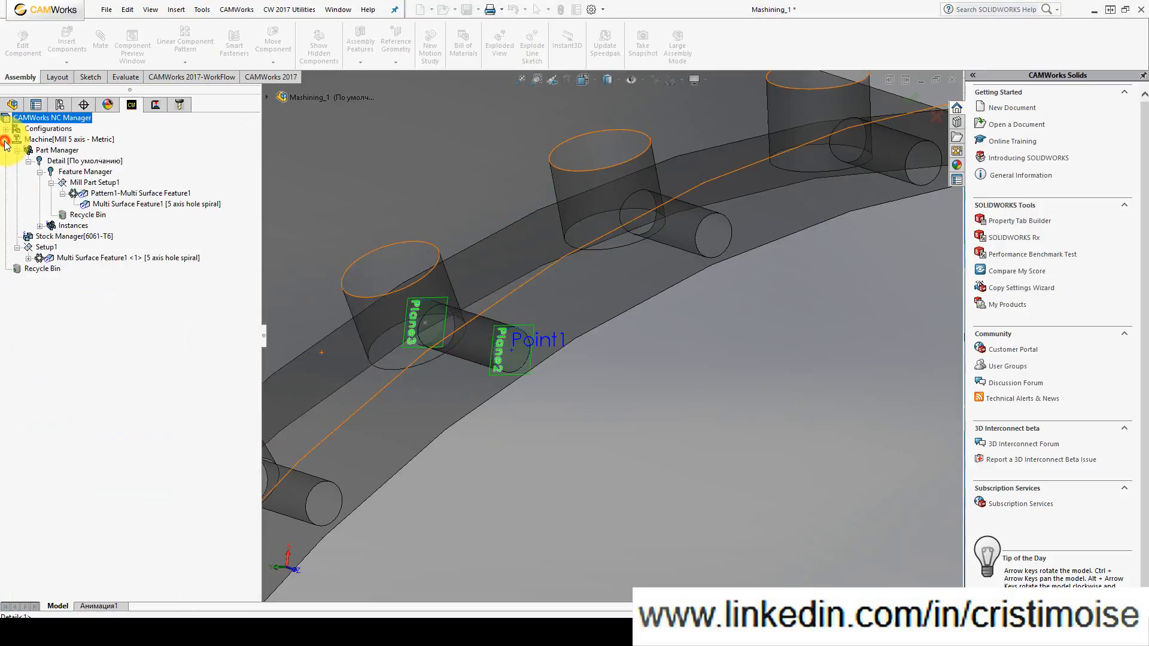
- Generate the operation plan for Multi Surface Feature2 and try to generate the toolpath of its Multiaxis Mill2 operation
right_click(110, 280)
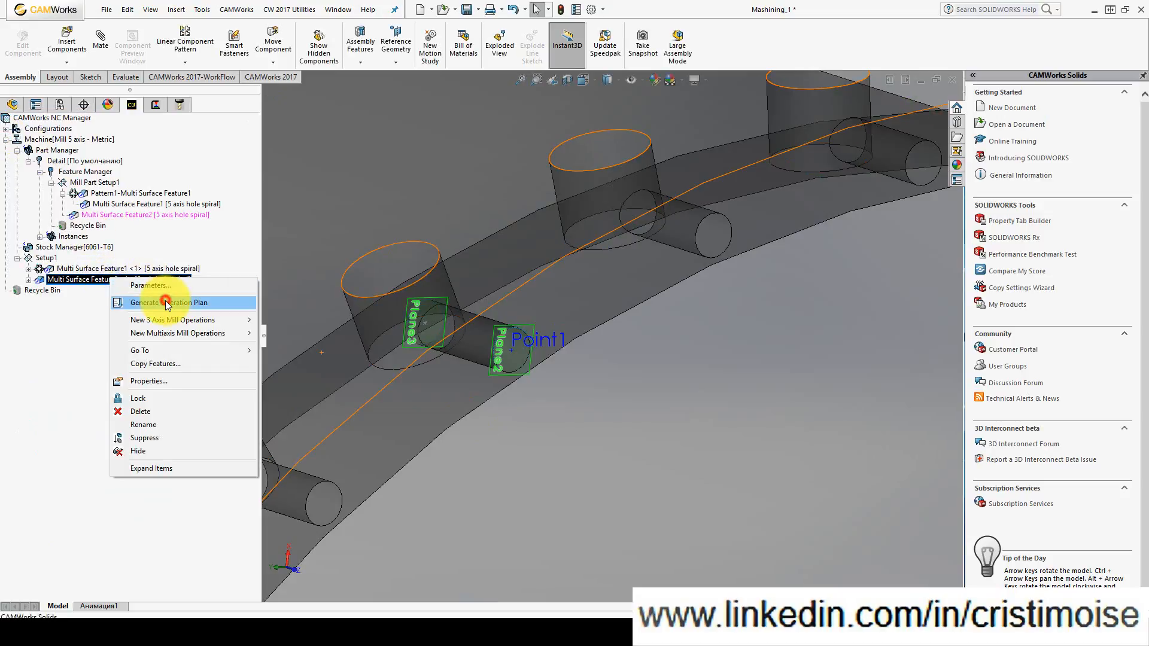
left_click(165, 302)
right_click(131, 213)
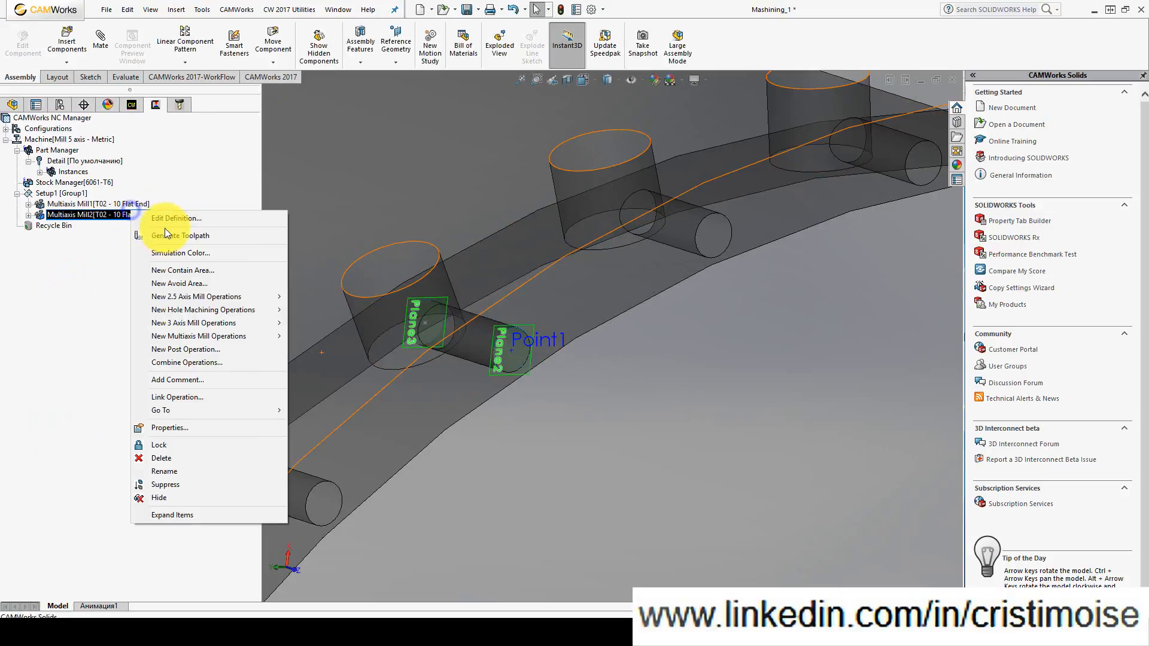
left_click(169, 235)
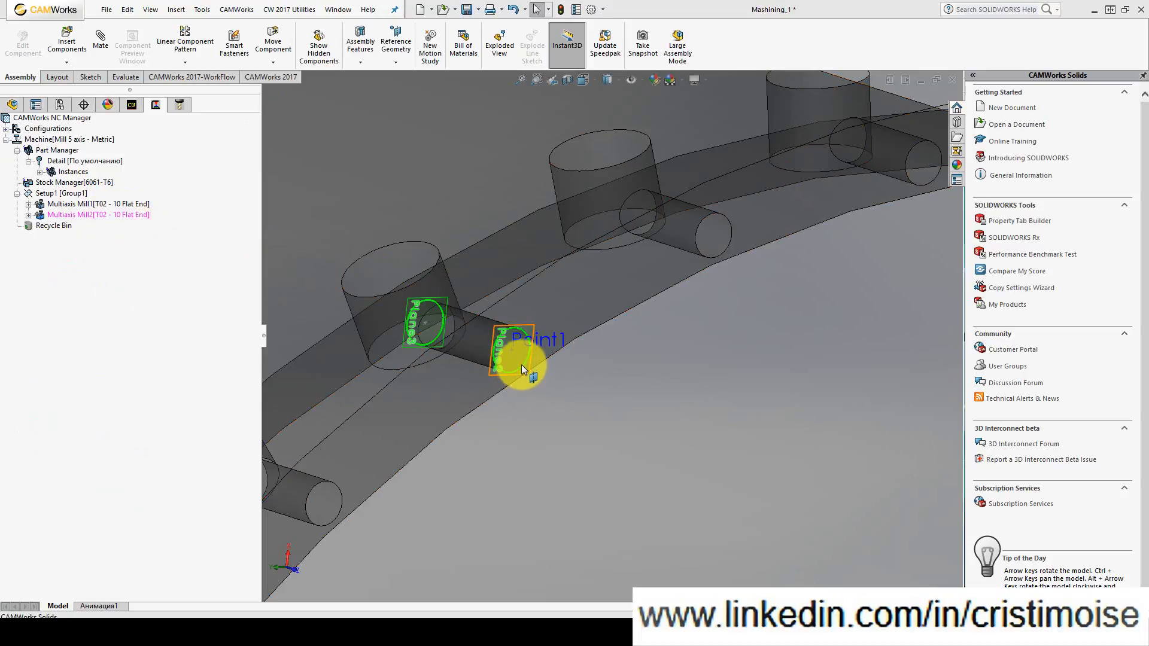
- Check the diameter of the closing surface's circular edge at Plane2
scroll(777, 183, "up", 5)
scroll(590, 379, "down", 8)
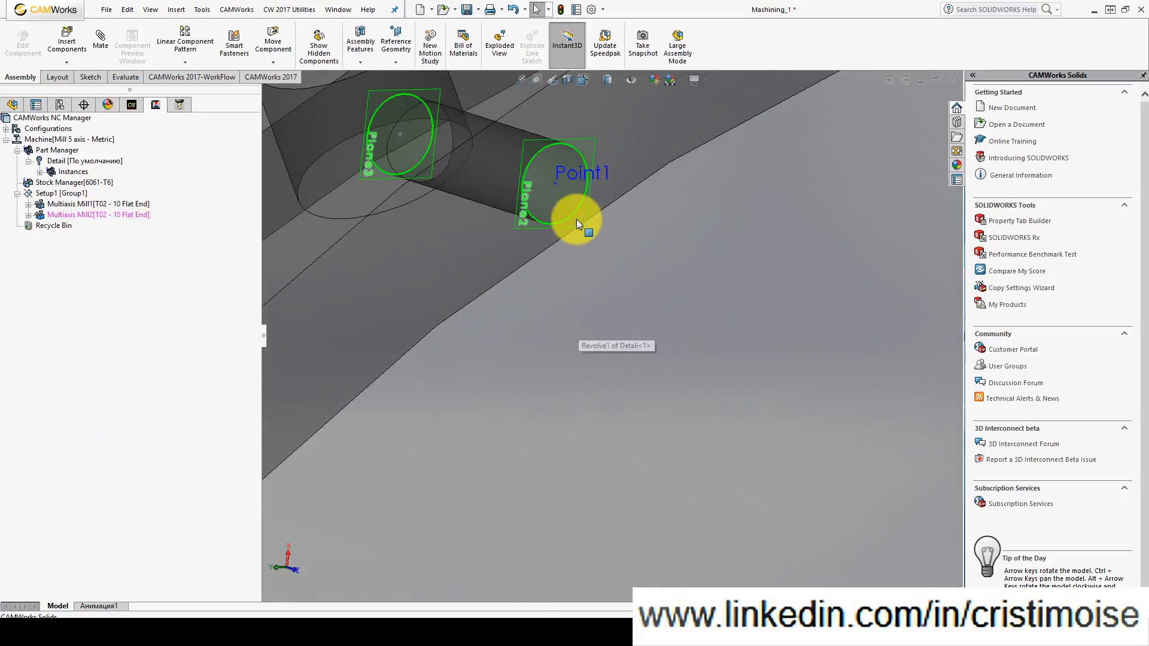
left_click(573, 211)
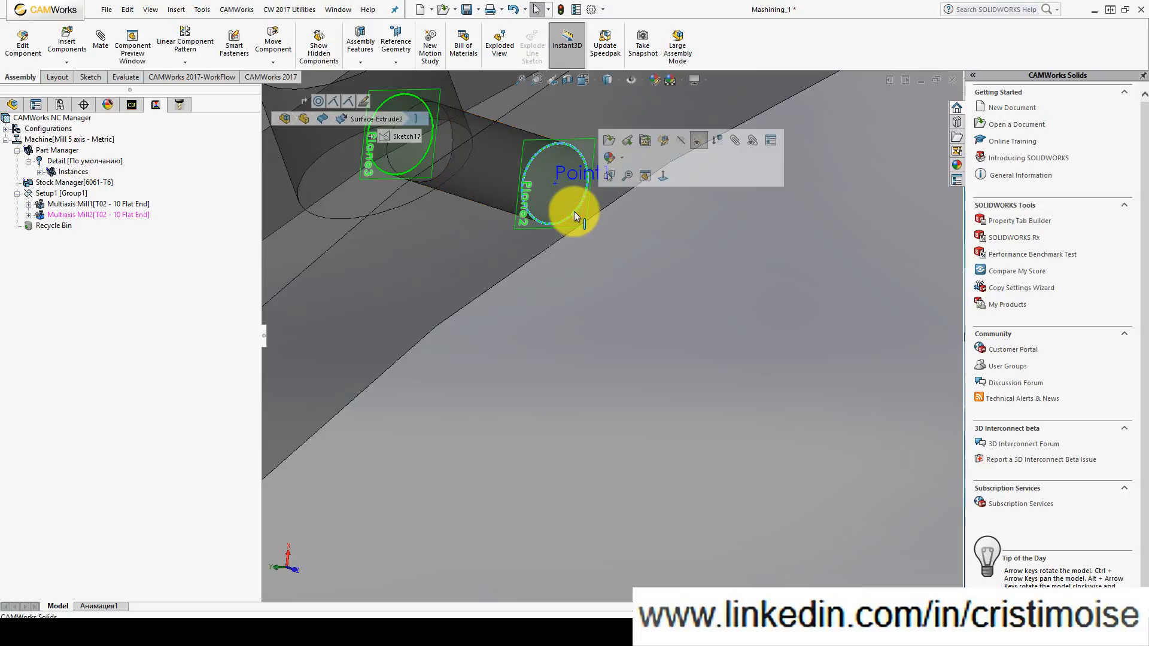
- Replace the Multiaxis Mill2 tool with the 6 mm flat end mill from the tool crib, including its corresponding holder
left_click(149, 215)
right_click(149, 215)
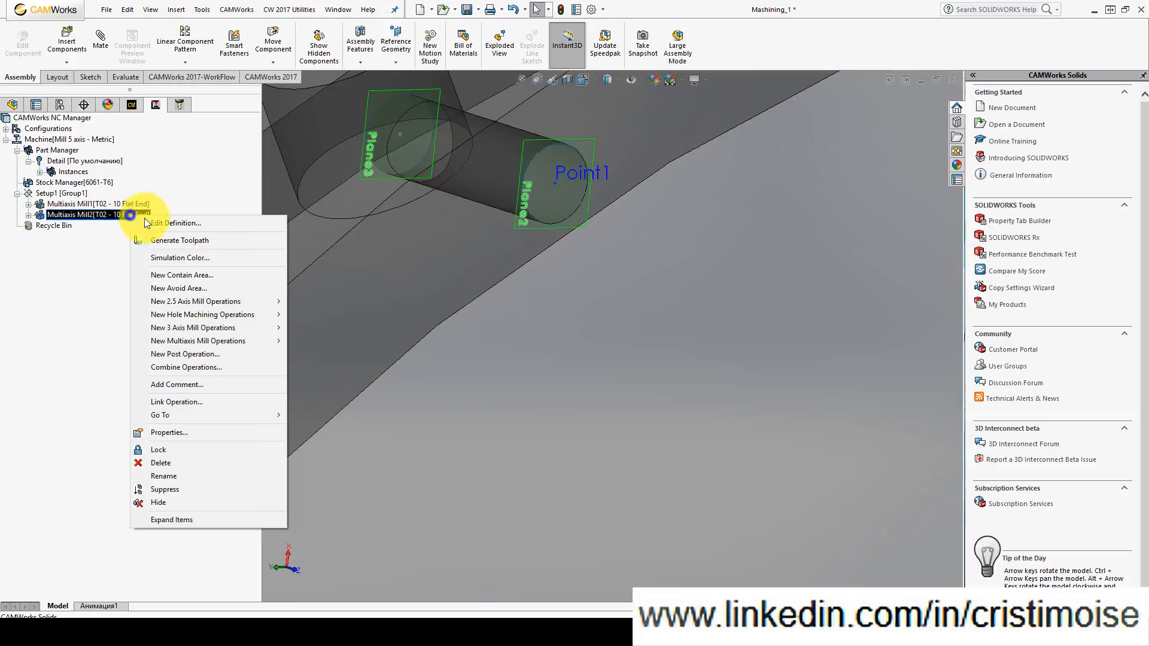
left_click(156, 222)
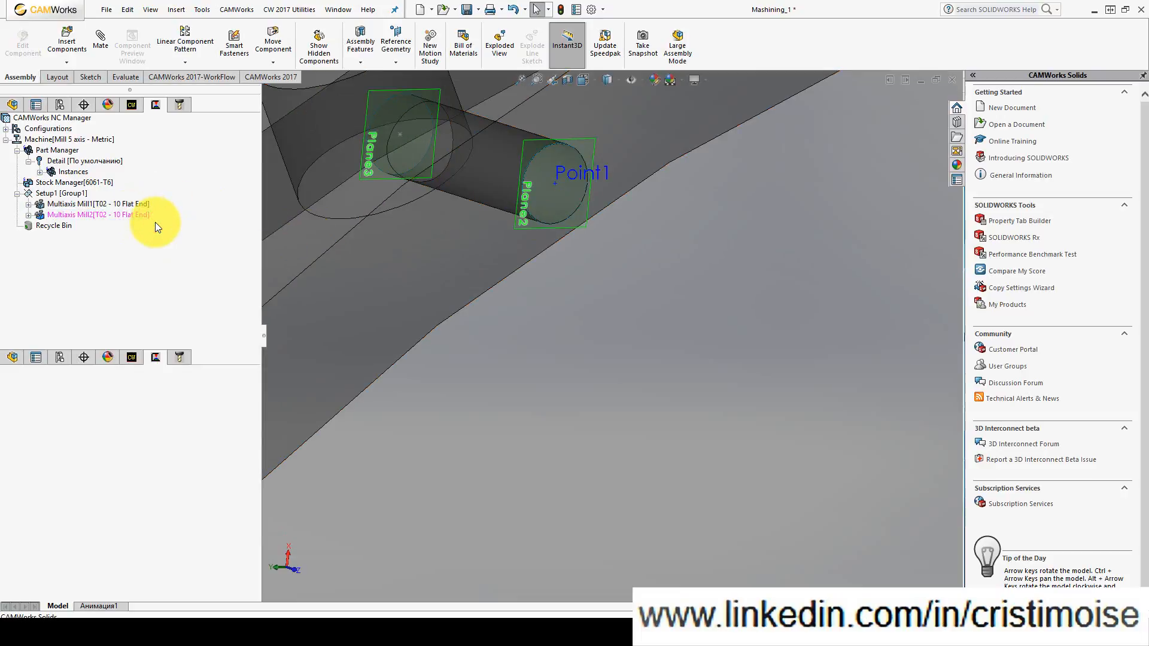
left_click(149, 103)
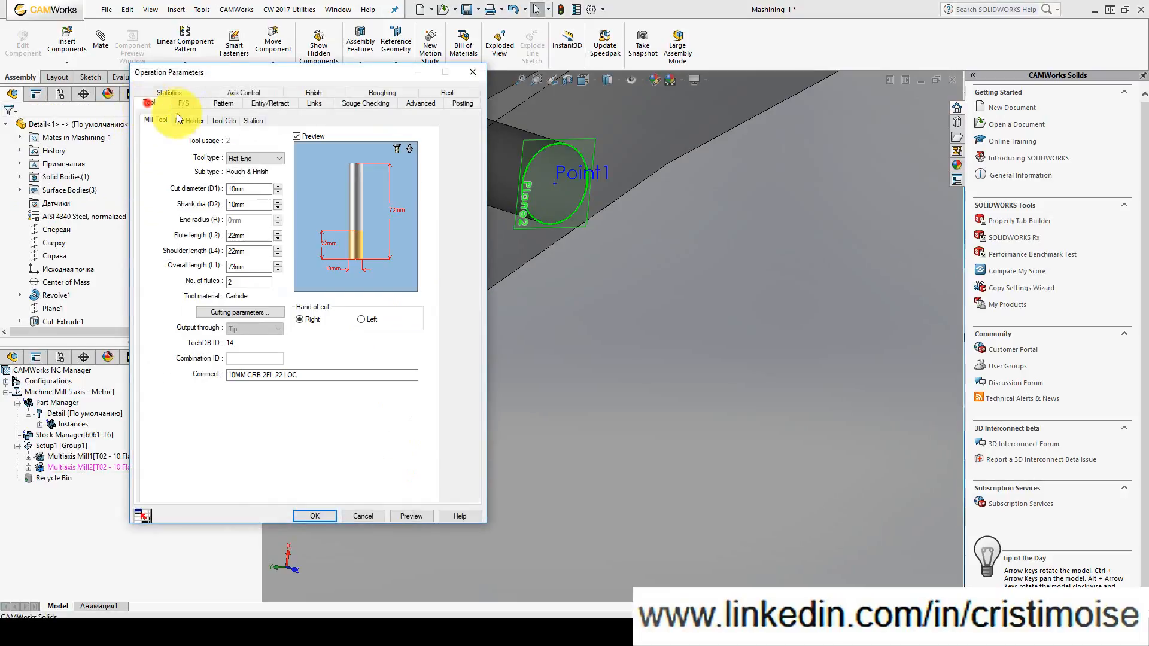
left_click(230, 120)
left_click(221, 174)
left_click(183, 181)
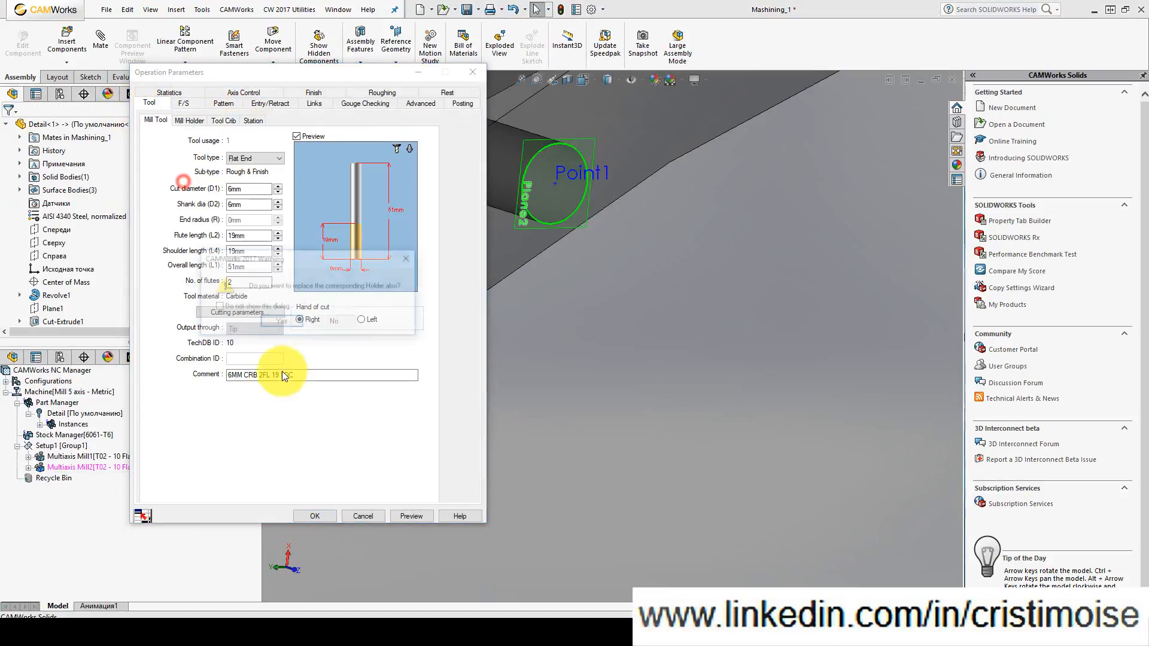
left_click(281, 322)
left_click(314, 515)
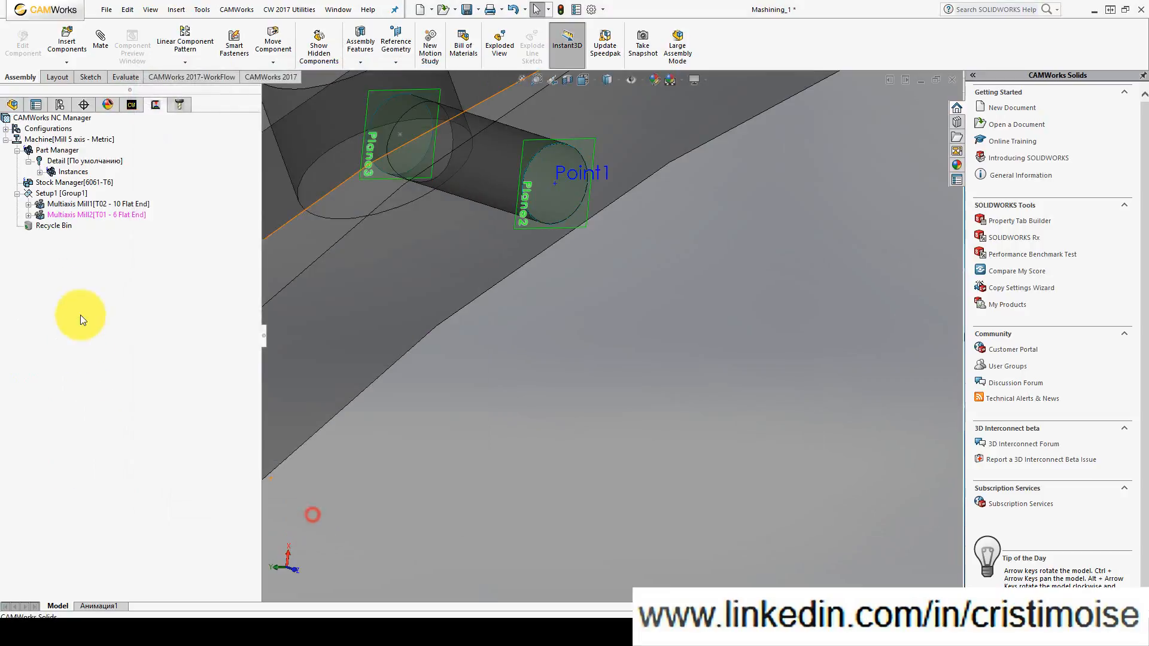
- Try to generate the Multiaxis Mill2 toolpath with the 6 mm flat end mill
left_click(95, 217)
right_click(95, 217)
left_click(128, 242)
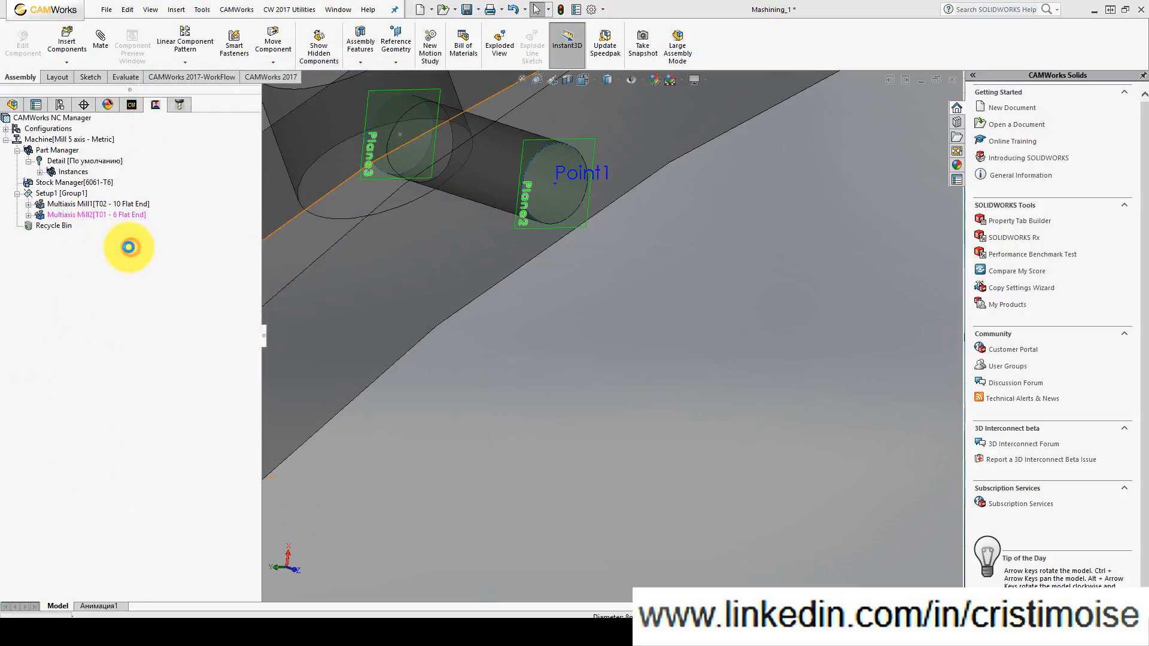
- Edit Multiaxis Mill2 and define its Offset From Curve pattern by the closing surface's circular edge at Plane3, inside the radial hole
right_click(113, 215)
left_click(141, 225)
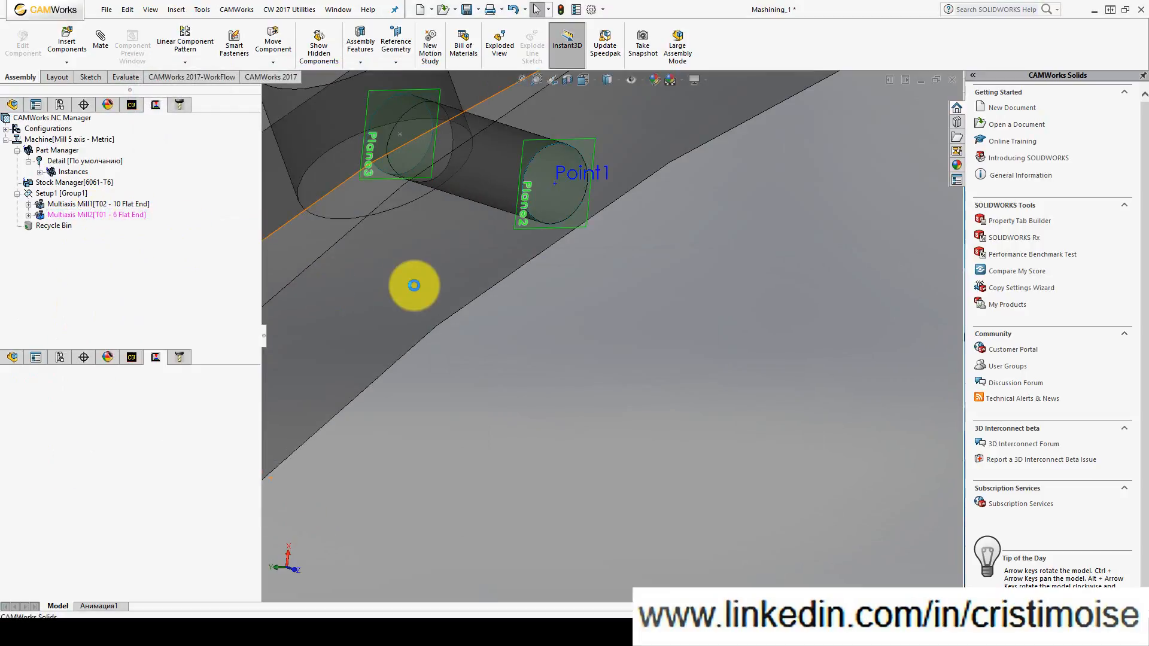
left_click_drag(290, 68, 192, 70)
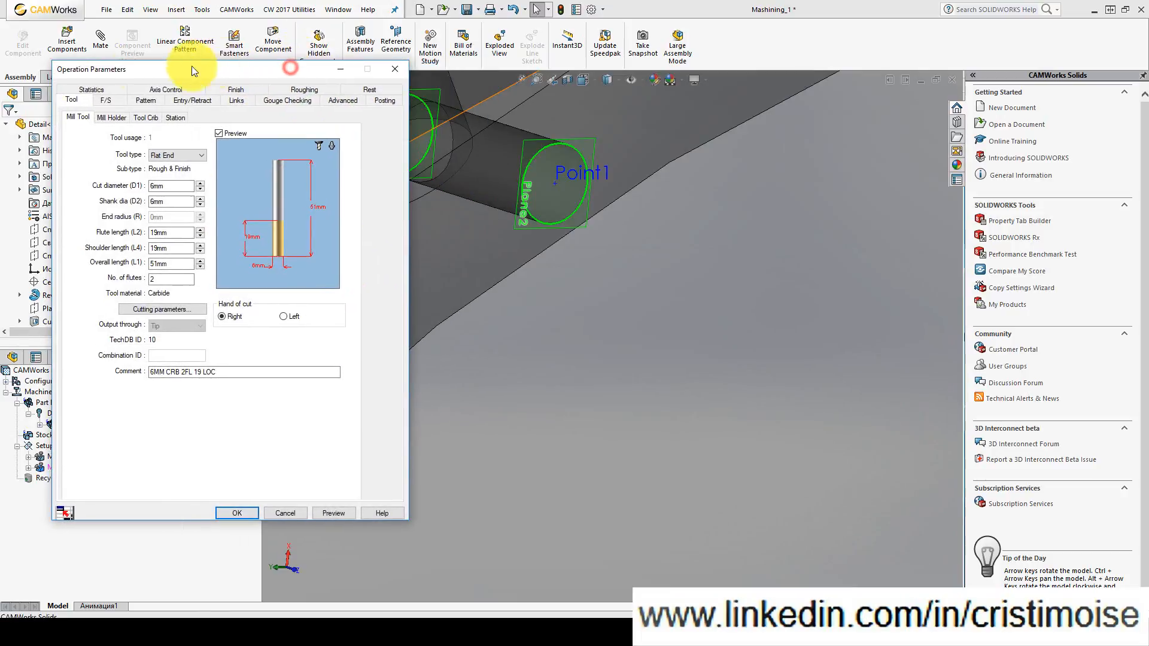
left_click(146, 100)
left_click(164, 202)
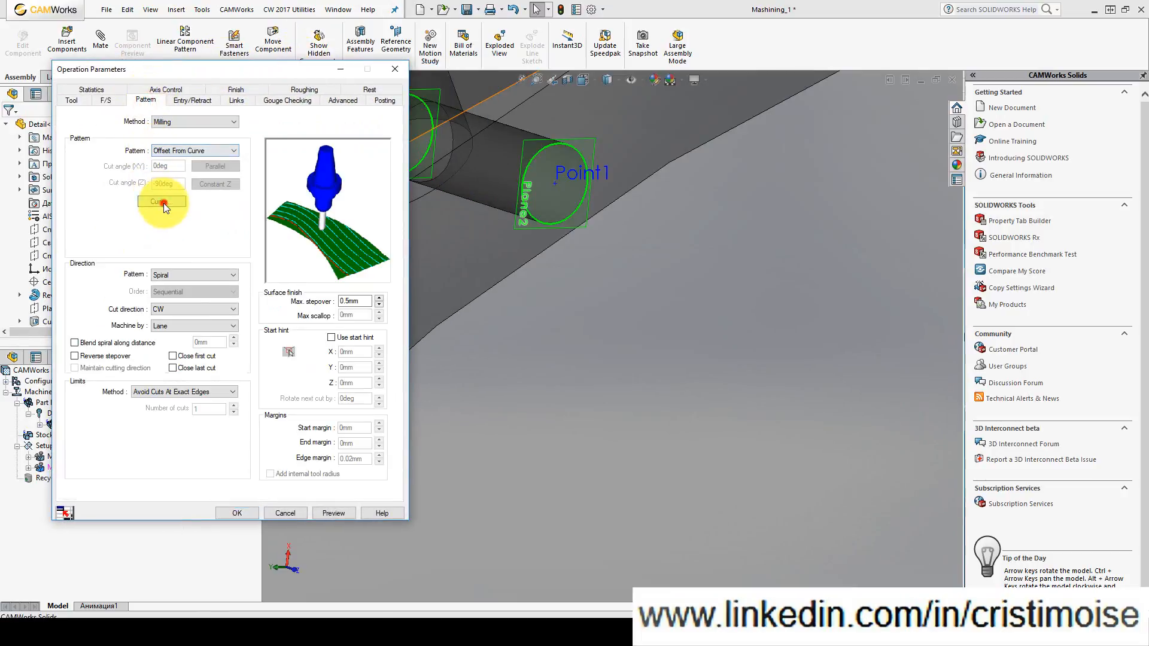
middle_click_drag(380, 187, 520, 261)
scroll(545, 252, "down", 5)
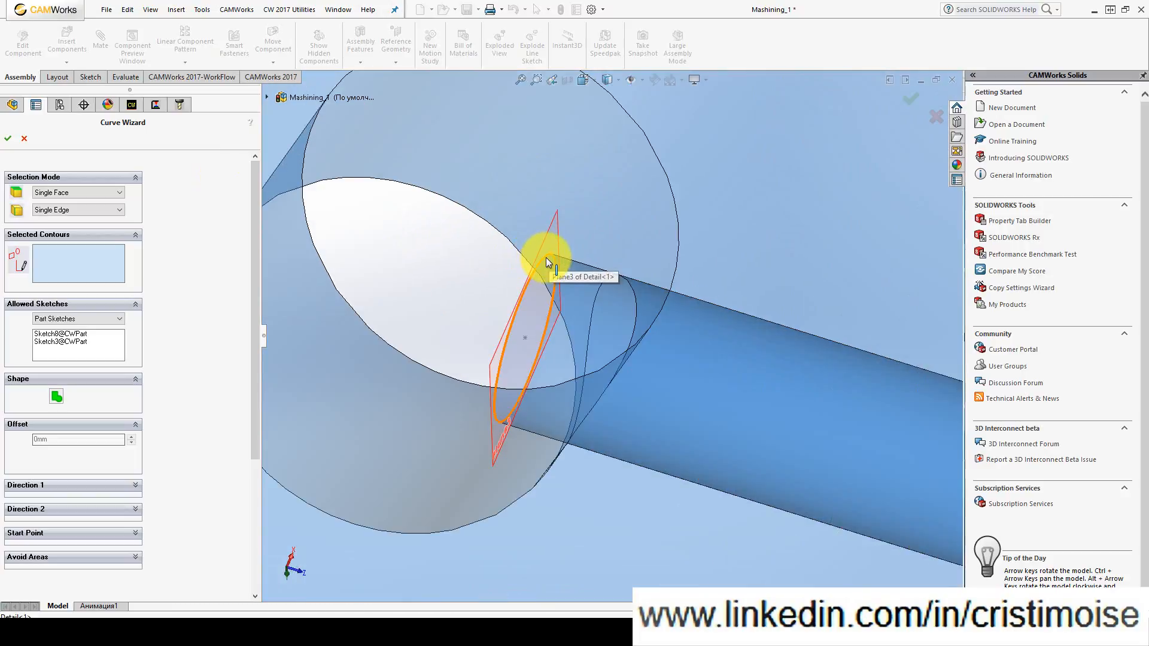
left_click(547, 258)
scroll(531, 318, "up", 5)
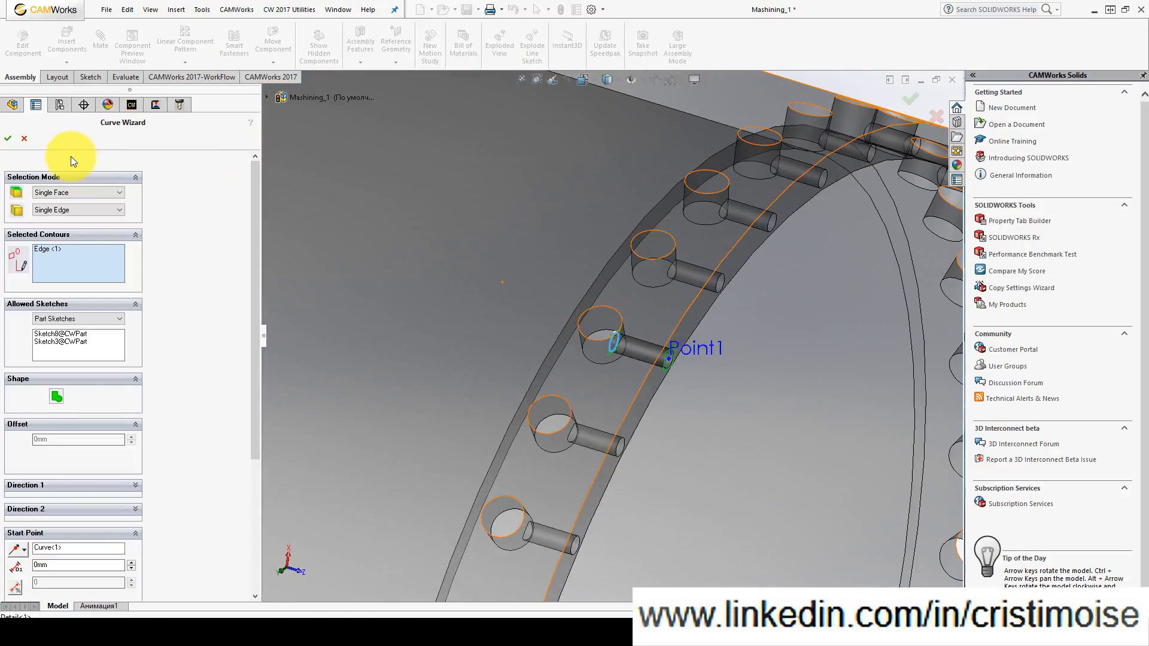
left_click(8, 138)
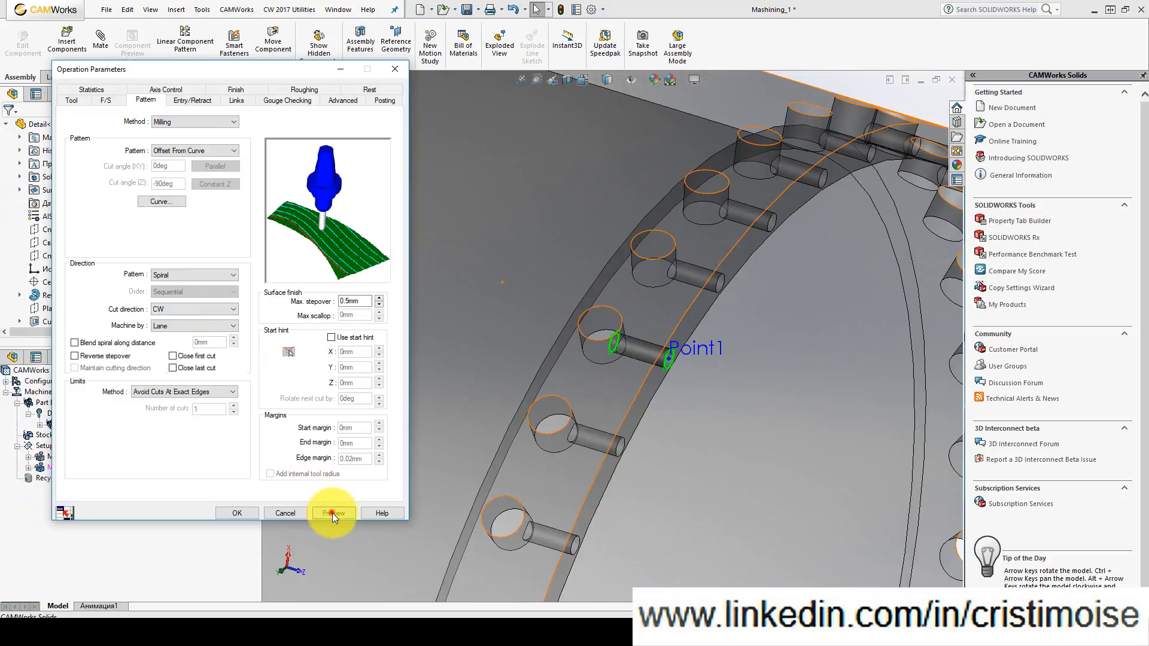
- Preview the Multiaxis Mill2 toolpath, stepping through its first moves, and accept the operation parameters
left_click(332, 512)
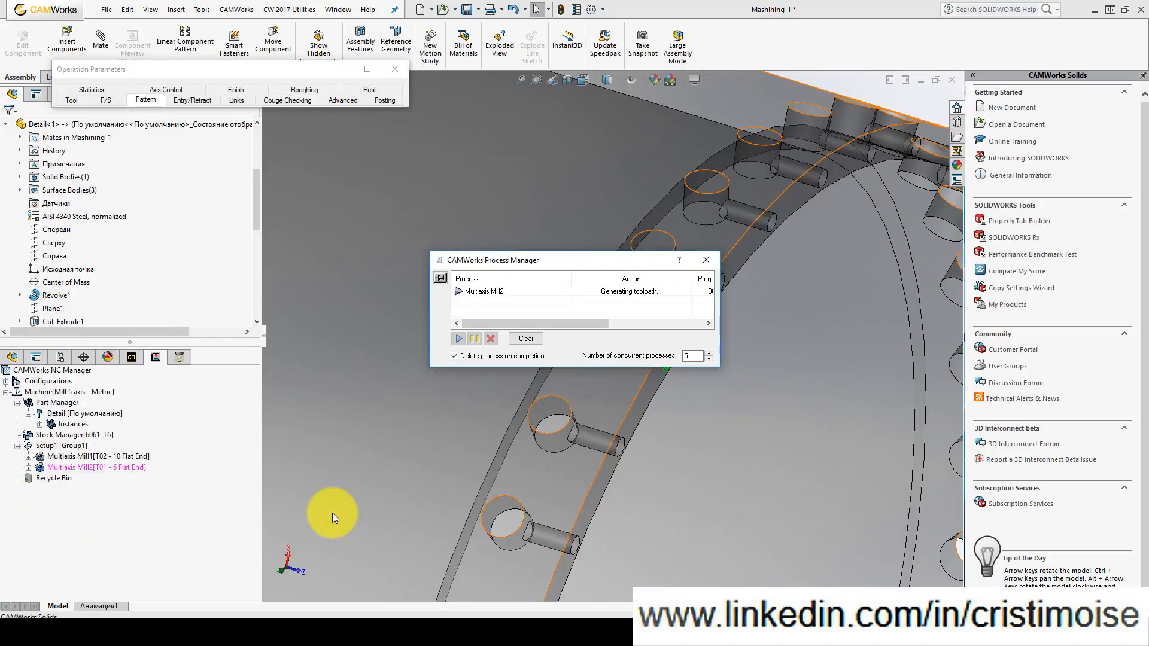
left_click(423, 84)
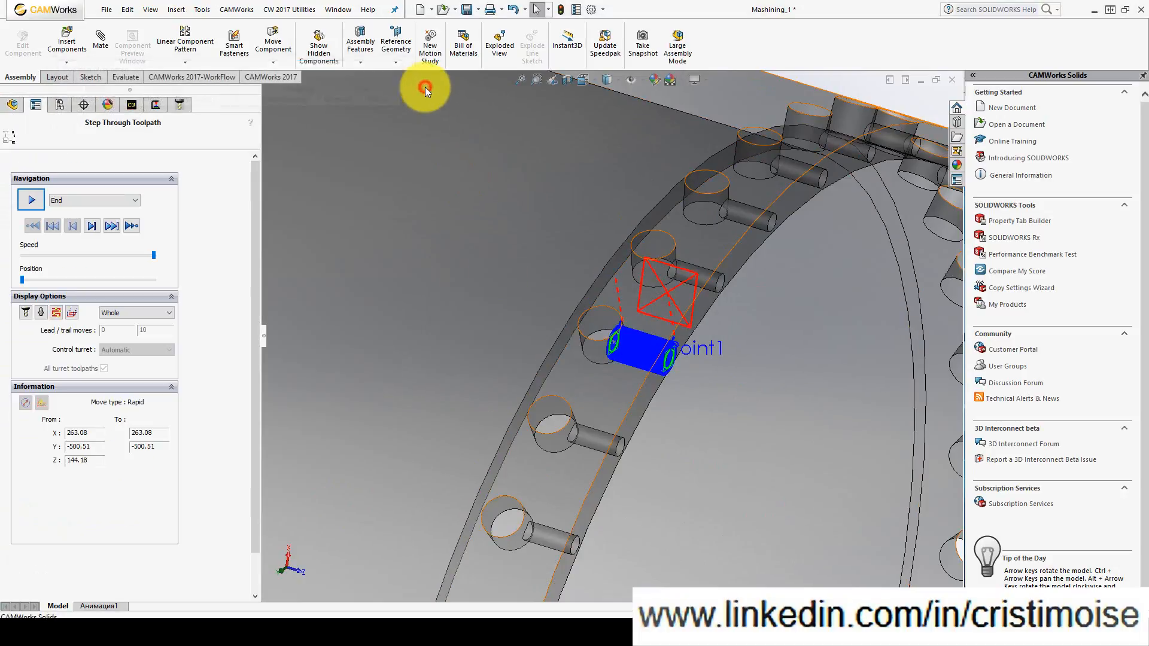
mouse_move(632, 338)
middle_mouse_down()
mouse_move(685, 318)
mouse_move(612, 347)
middle_mouse_up()
scroll(665, 392, "down", 2)
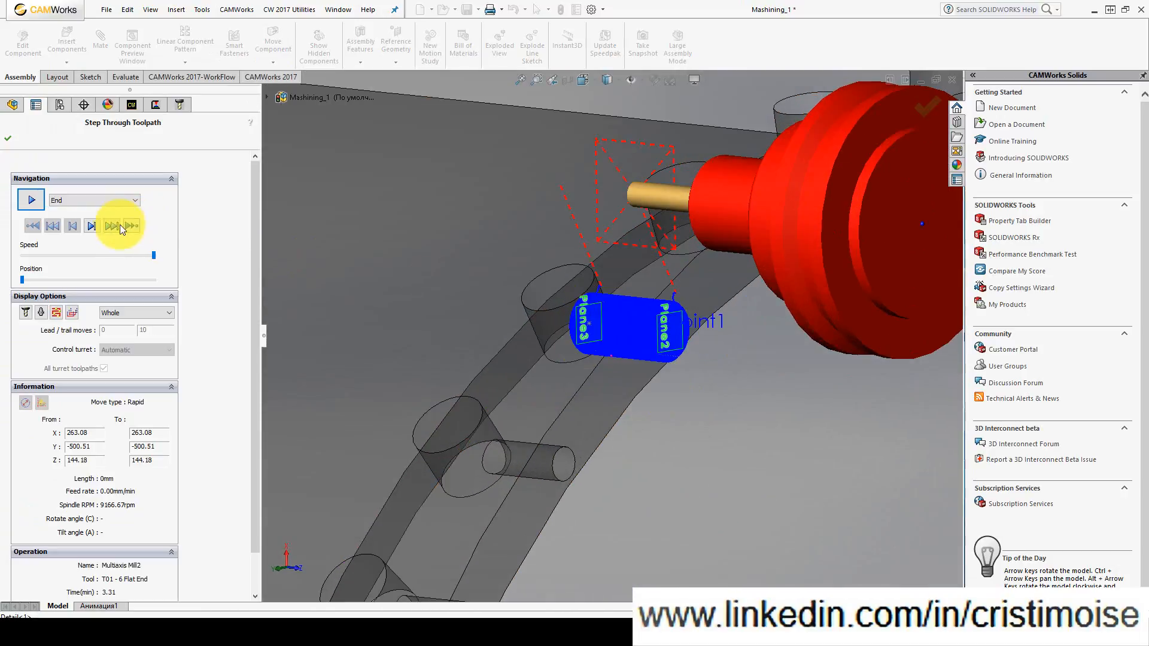
left_click(90, 225)
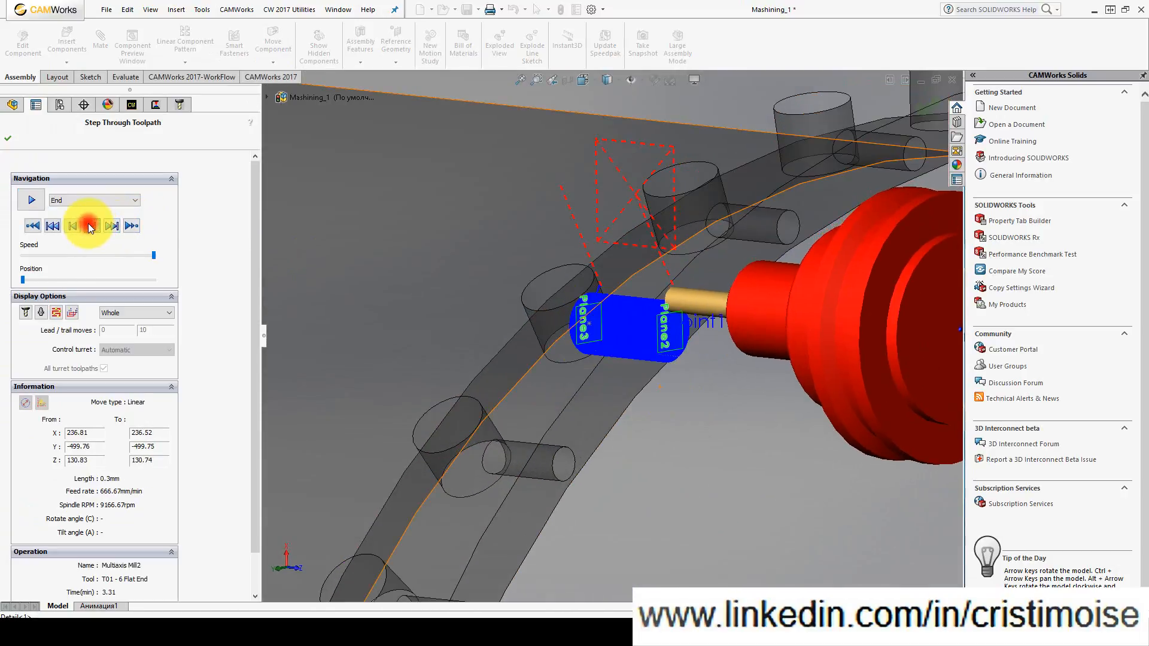
left_click(88, 224)
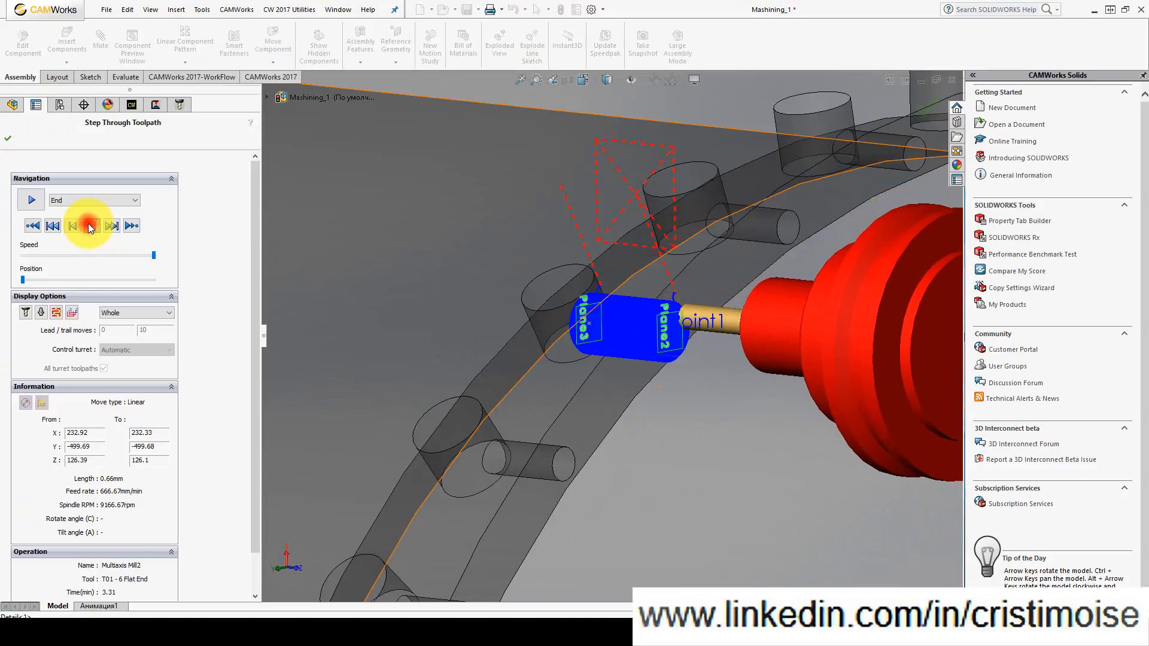
left_click(8, 146)
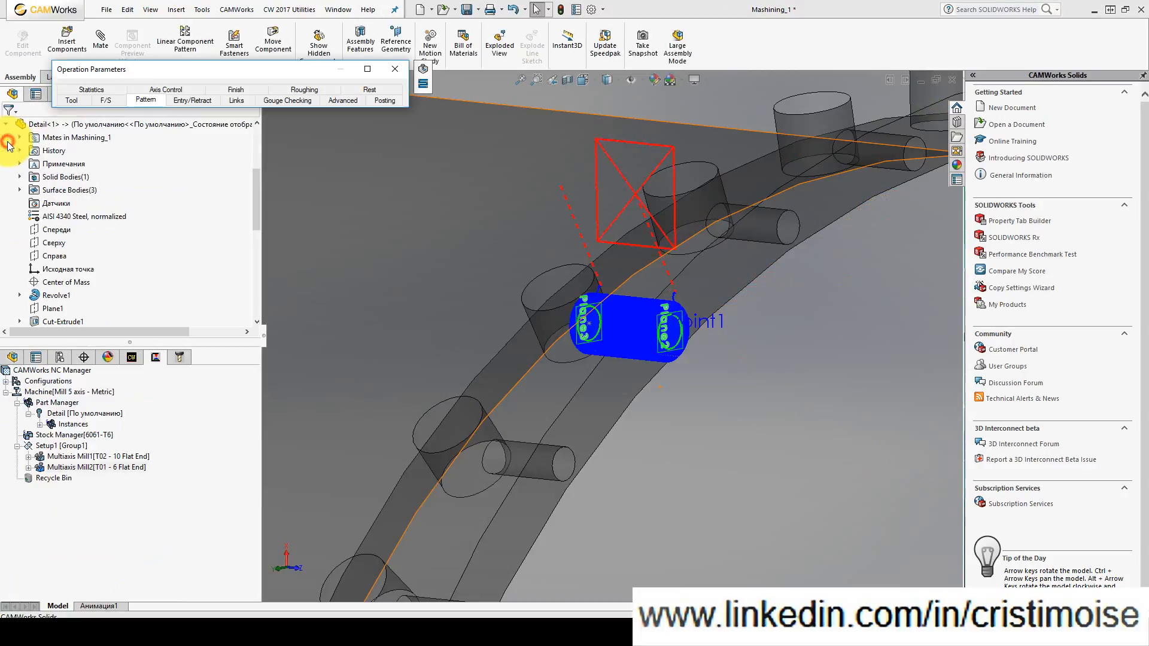
left_click(117, 100)
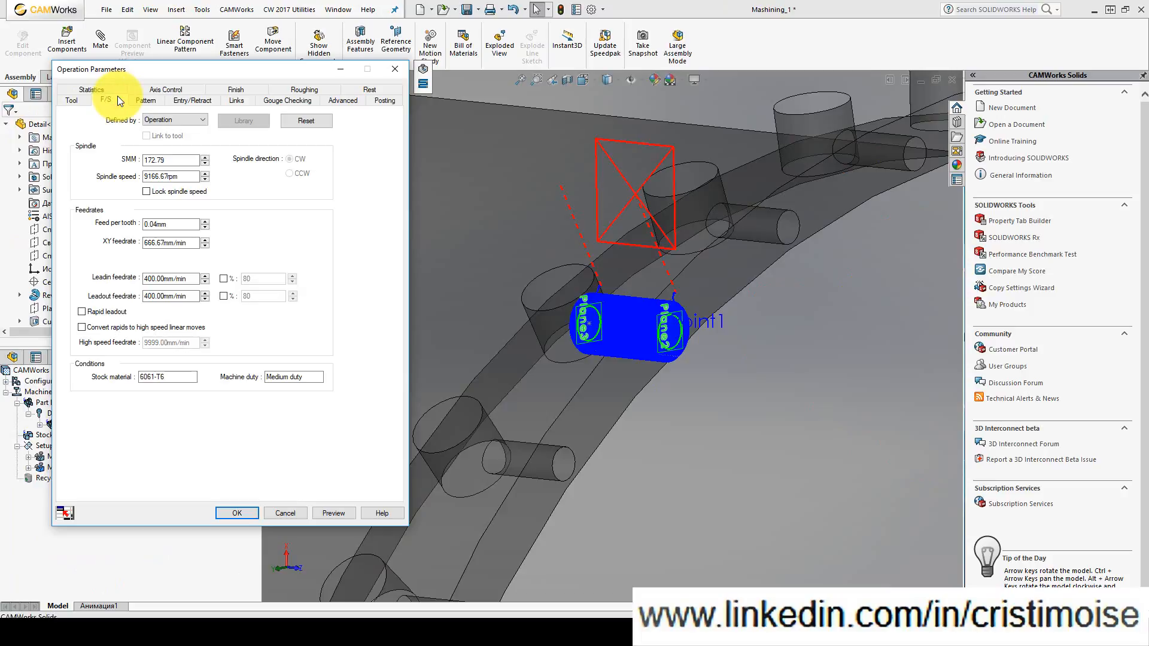
left_click(236, 513)
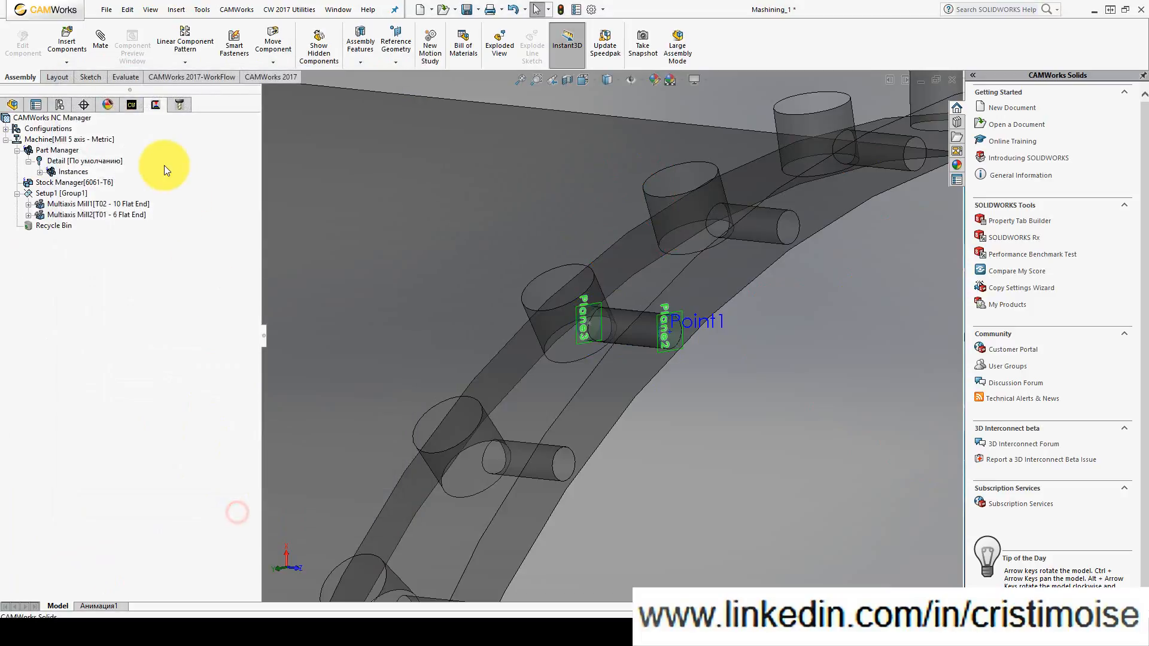
- Edit Multi Surface Feature2, show the normal of its selected face and reverse it to point into the hole
right_click(127, 217)
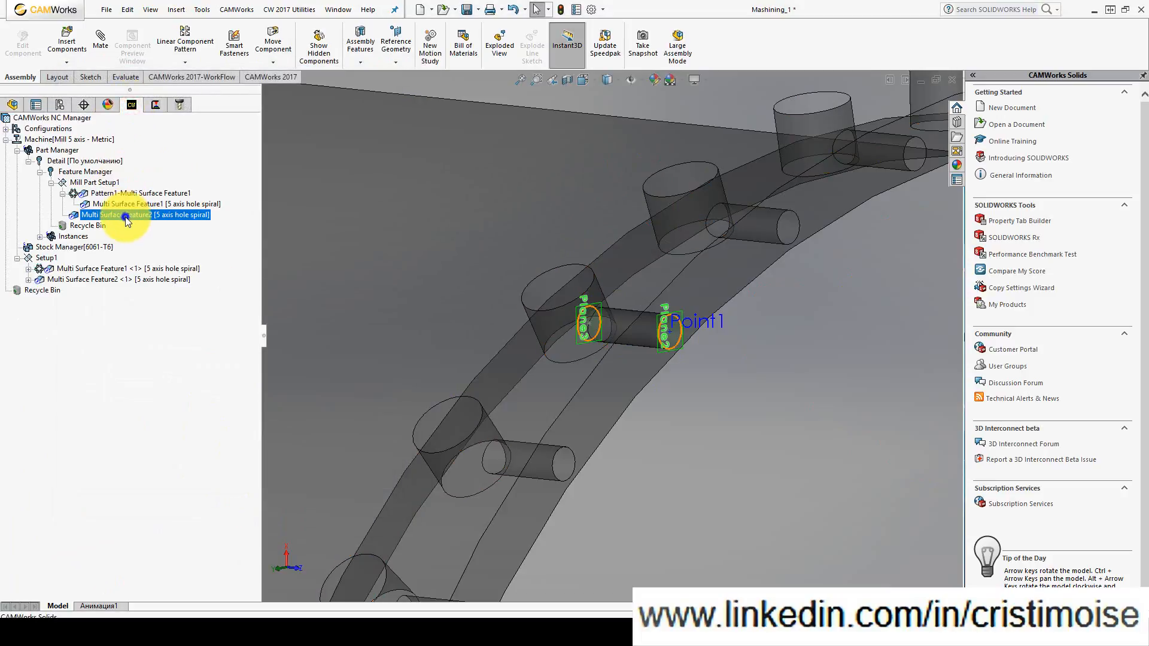
left_click(149, 224)
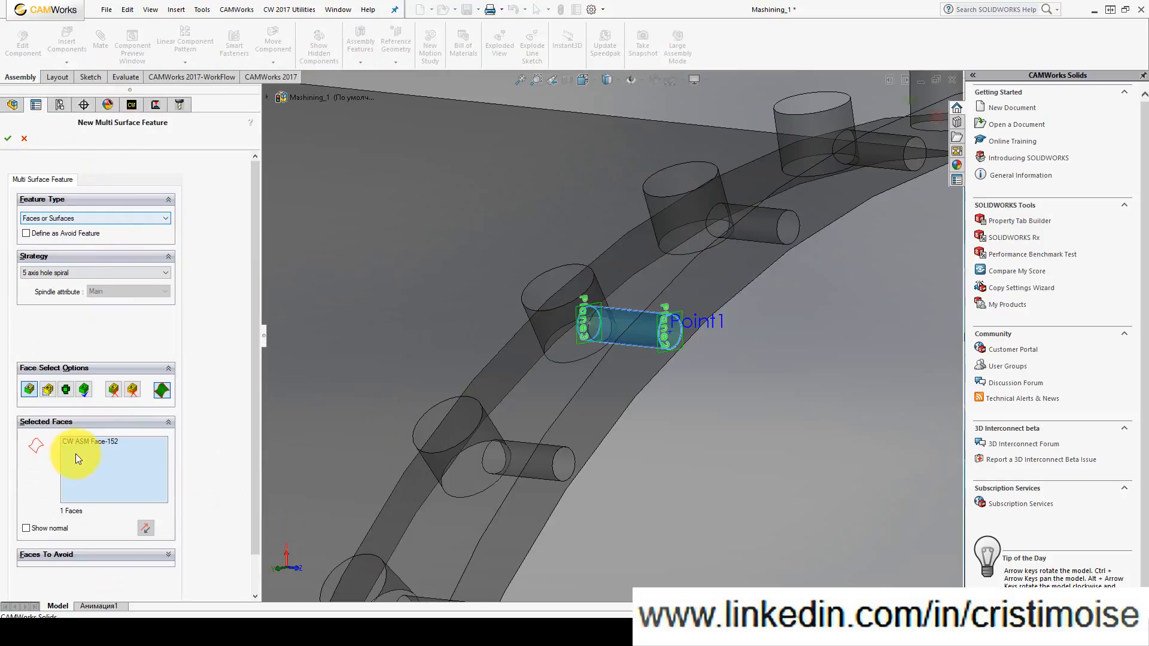
left_click(81, 442)
left_click(41, 531)
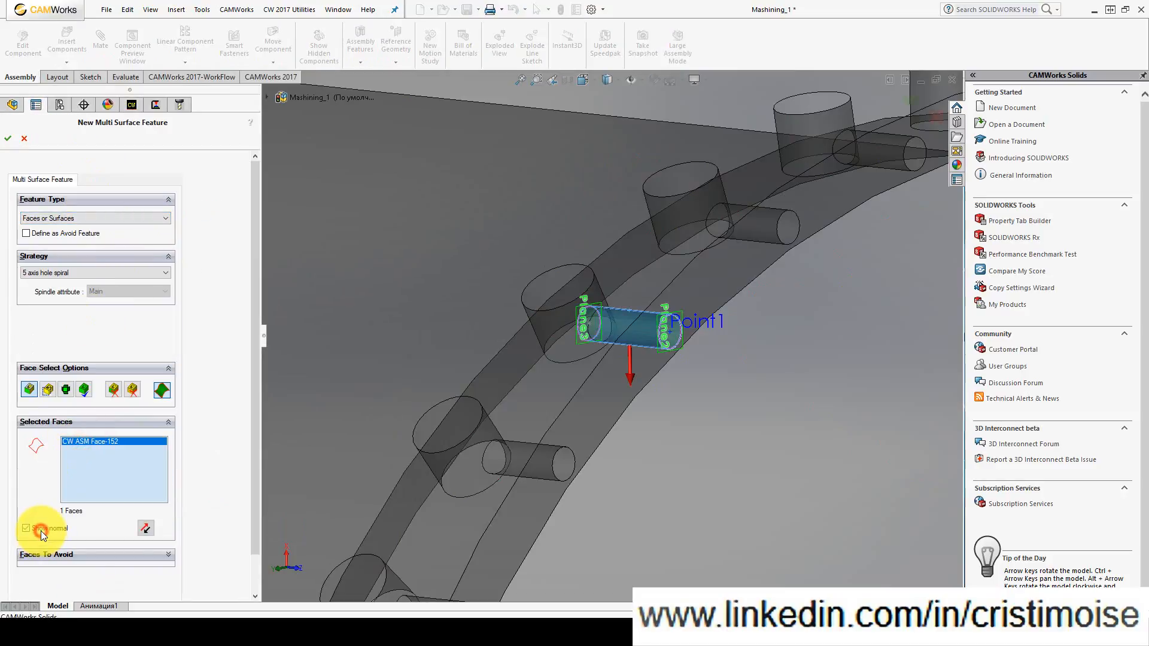
left_click(145, 527)
left_click(8, 139)
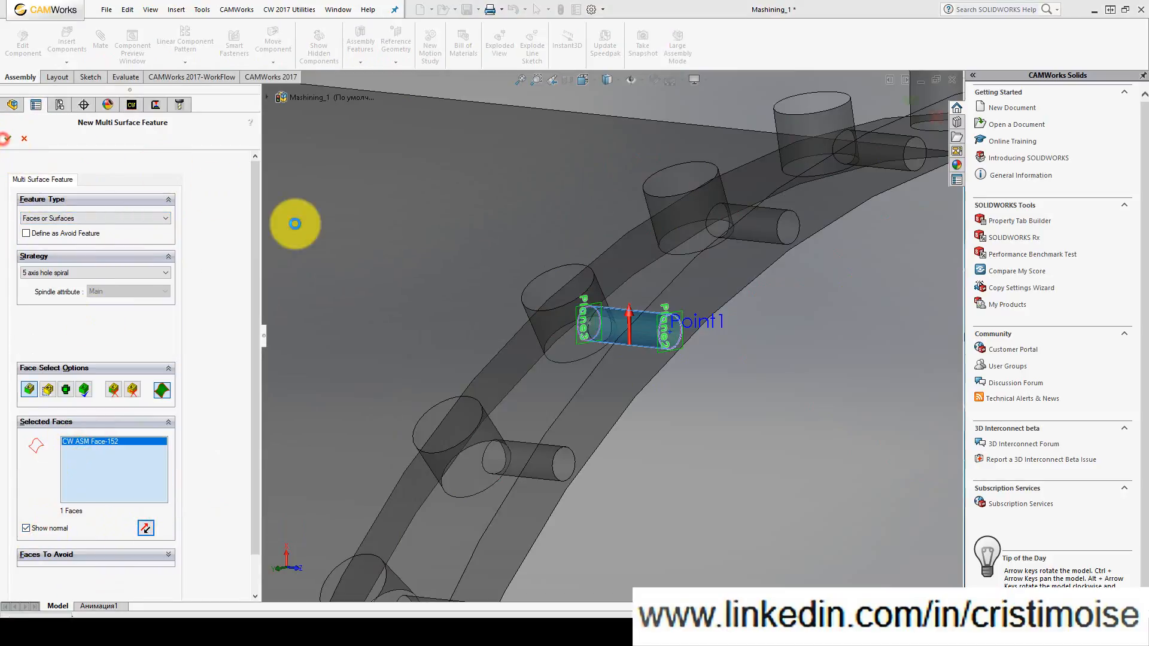
left_click(611, 349)
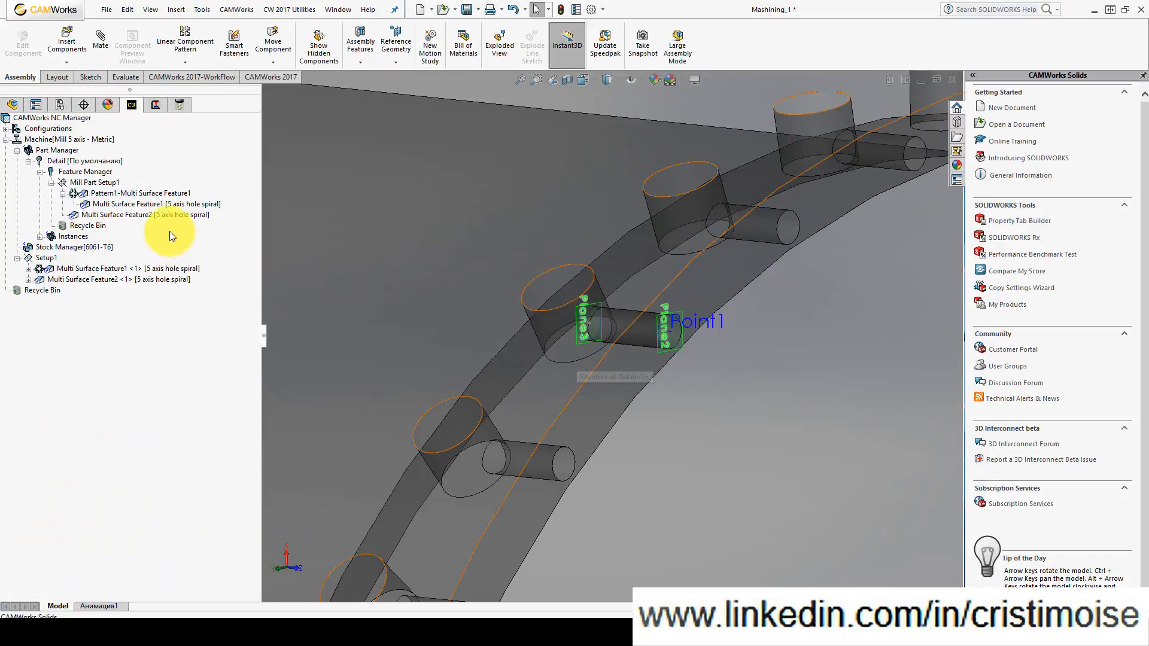
- Start stepping through the Multiaxis Mill2 toolpath and advance the 6 mm flat end mill through its first moves into the axial hole
left_click(155, 105)
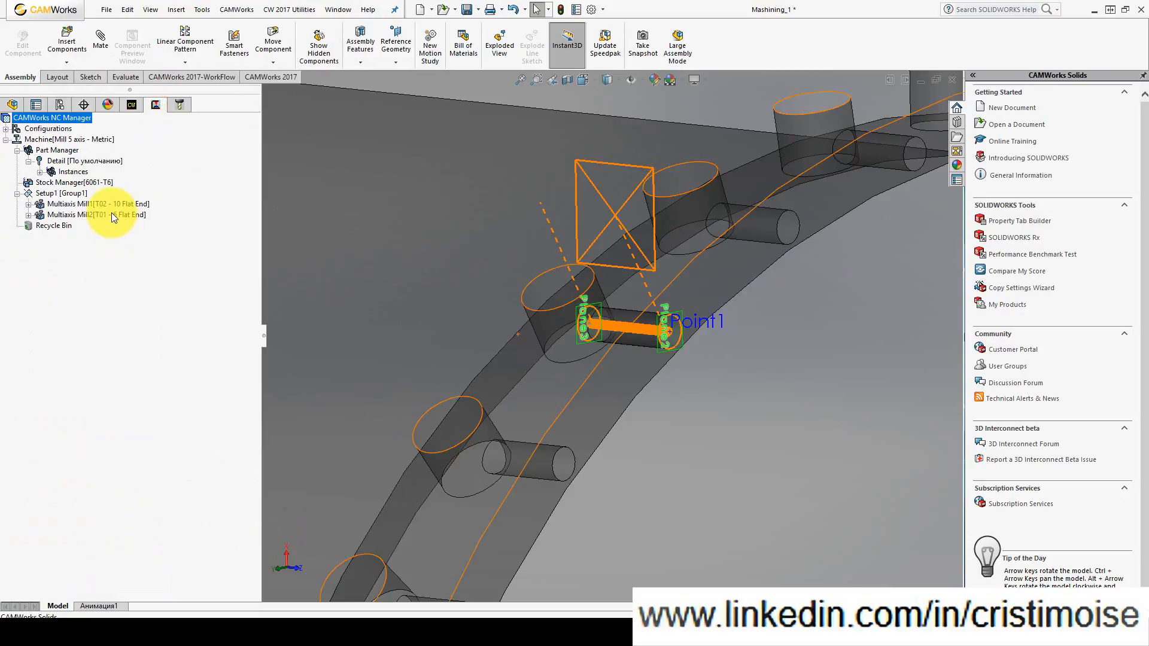
right_click(111, 214)
left_click(174, 265)
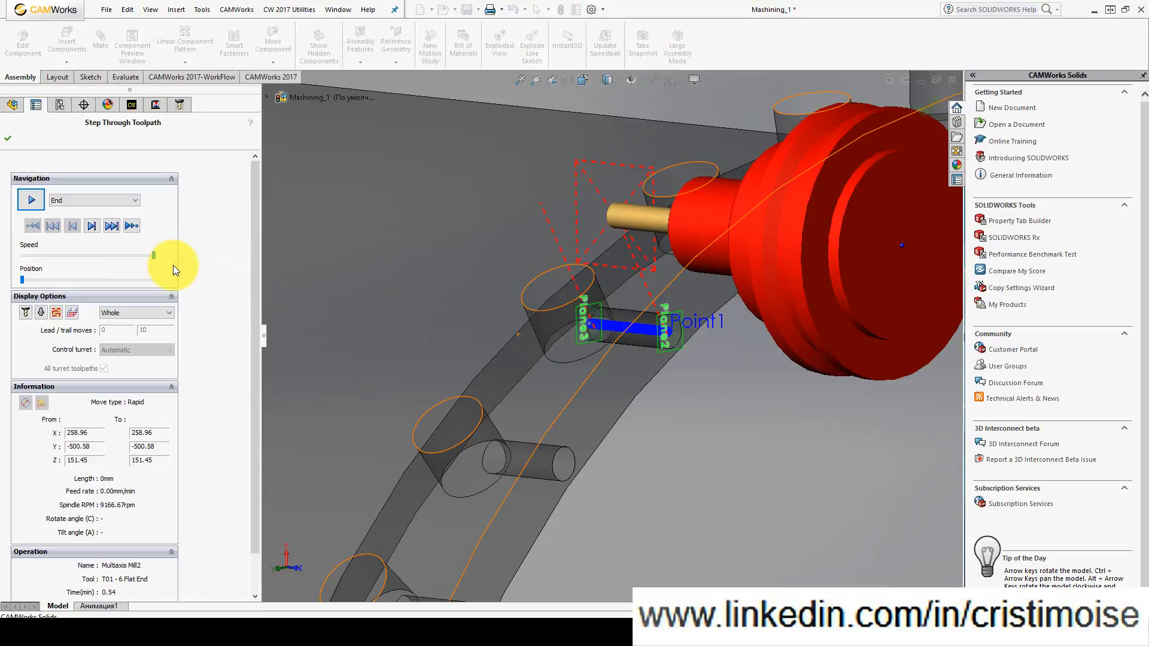
middle_click_drag(681, 394, 705, 368)
scroll(705, 369, "up", 5)
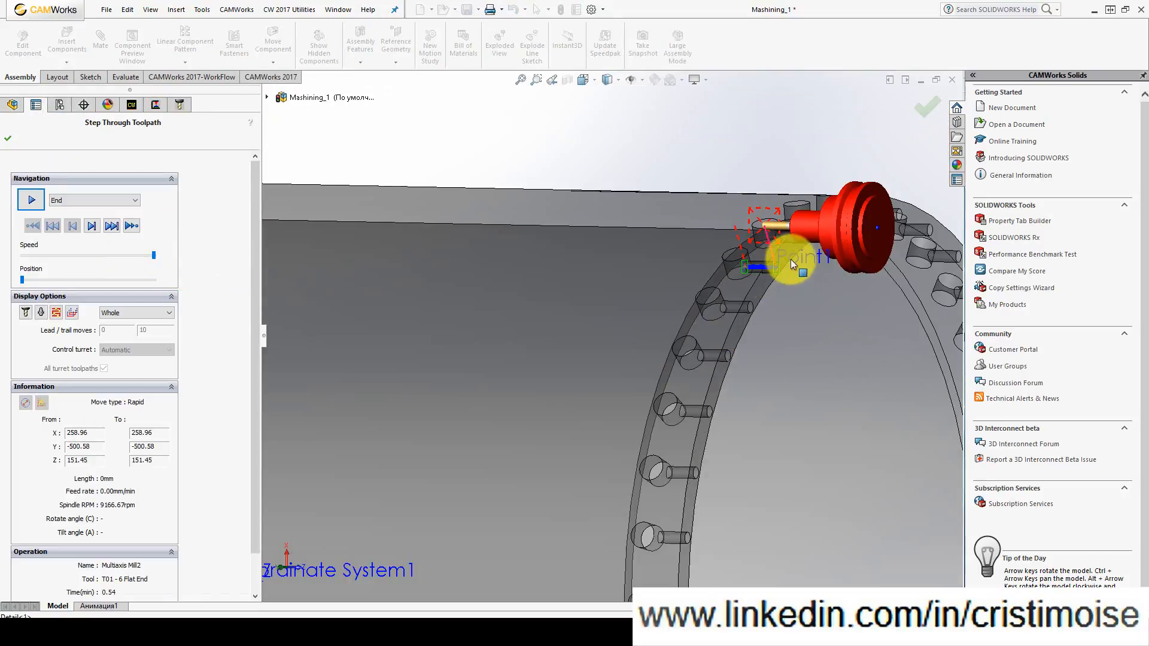
scroll(791, 260, "down", 5)
scroll(733, 284, "down", 3)
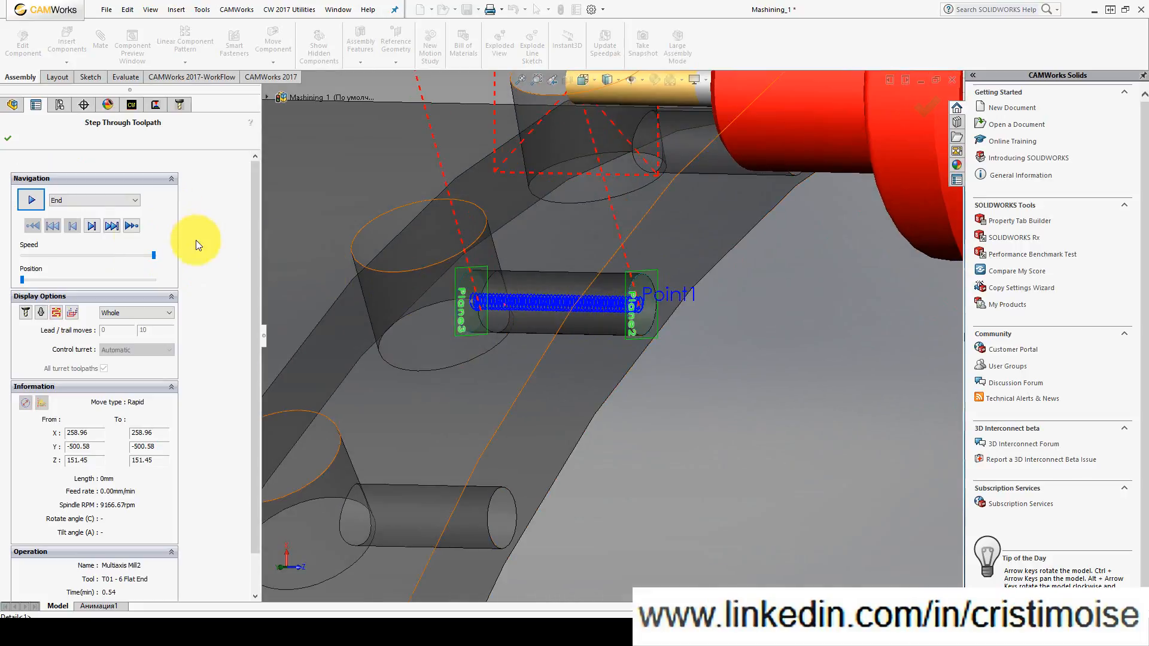
left_click(93, 225)
left_click(92, 225)
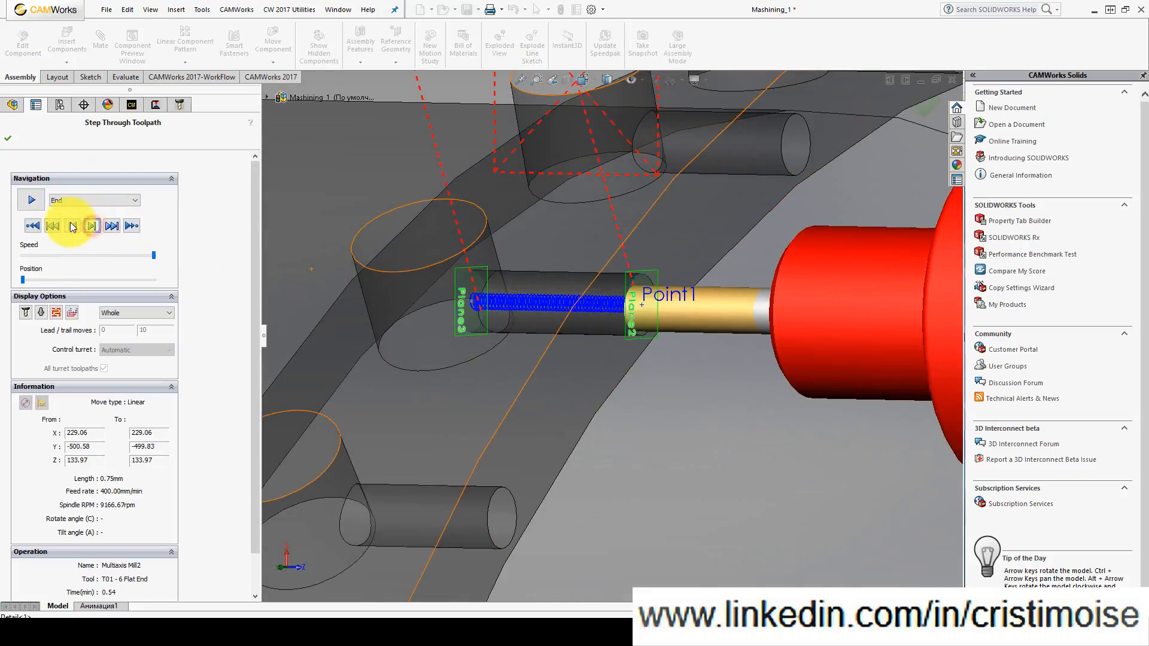
- Play the Multiaxis Mill2 toolpath through to its end, close the simulation and inspect the spiral between Plane2 and Plane3
left_click(30, 201)
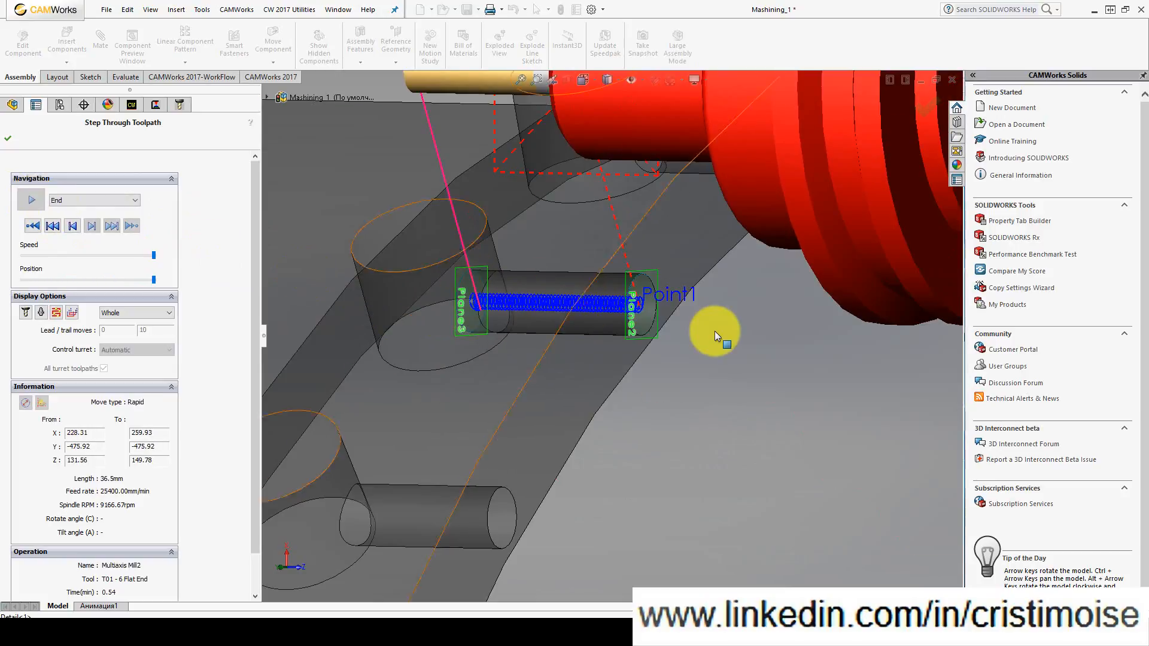
scroll(664, 358, "up", 5)
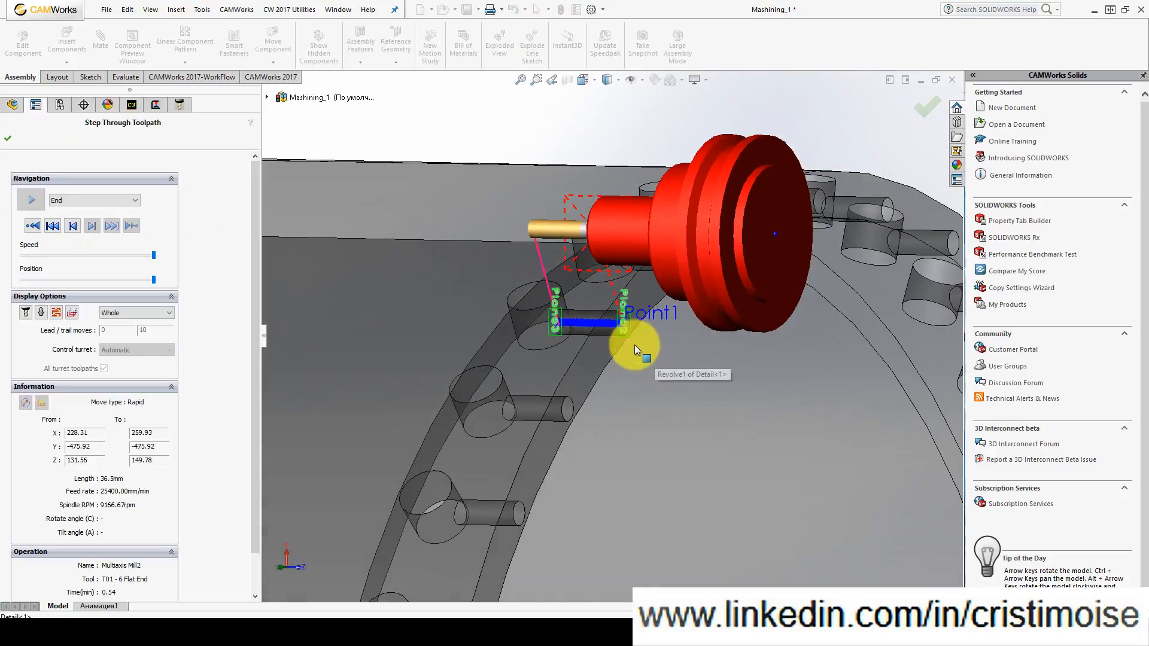
mouse_move(601, 281)
middle_mouse_down()
mouse_move(654, 257)
mouse_move(623, 249)
mouse_move(607, 284)
middle_mouse_up()
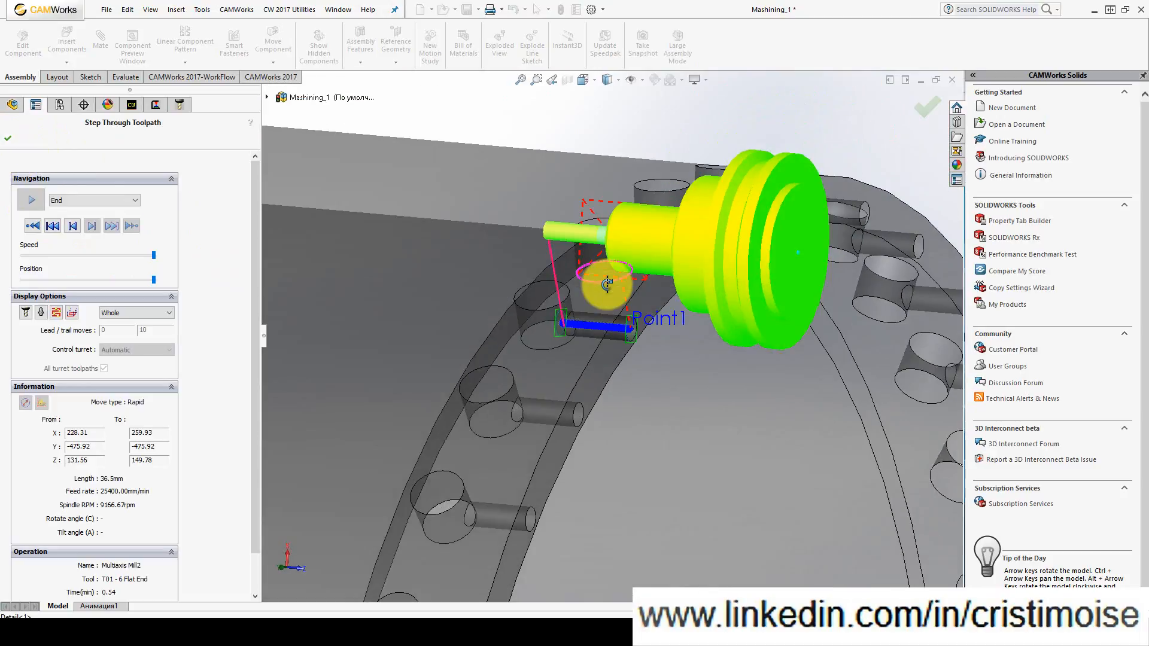
left_click(10, 138)
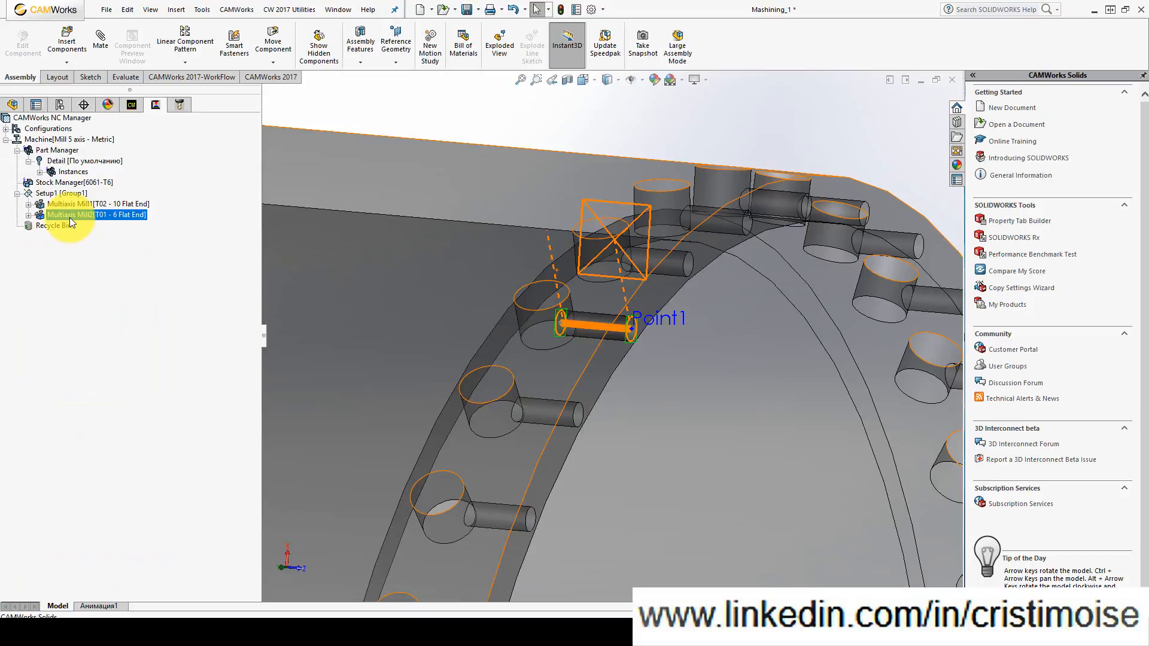
scroll(602, 351, "down", 8)
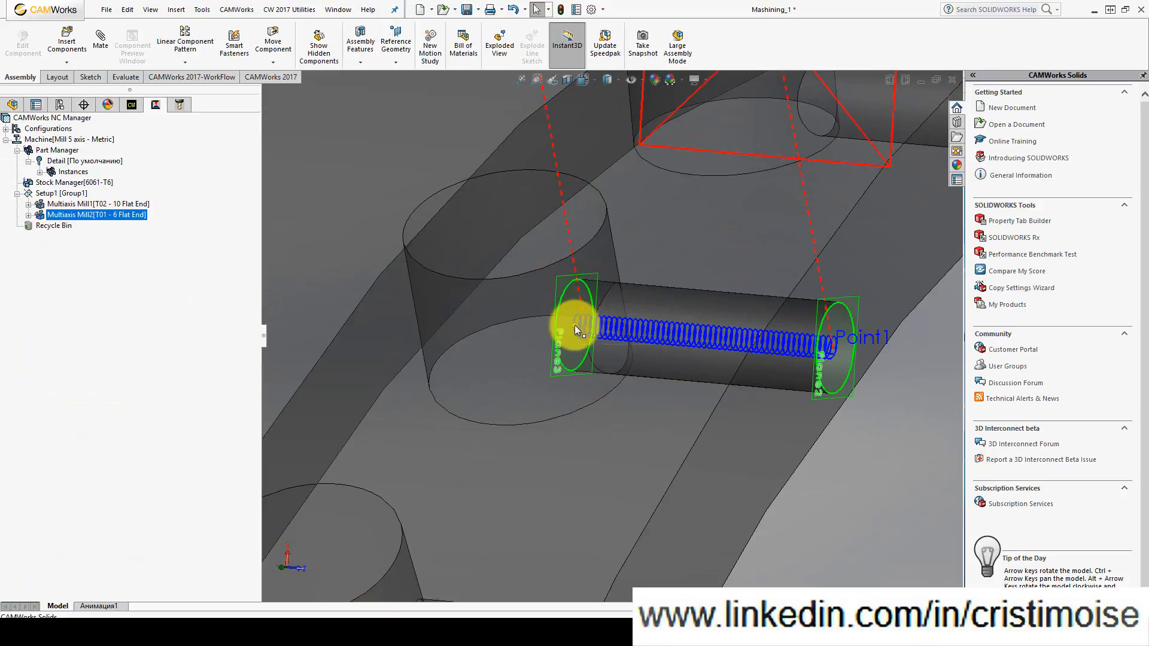
scroll(583, 336, "up", 6)
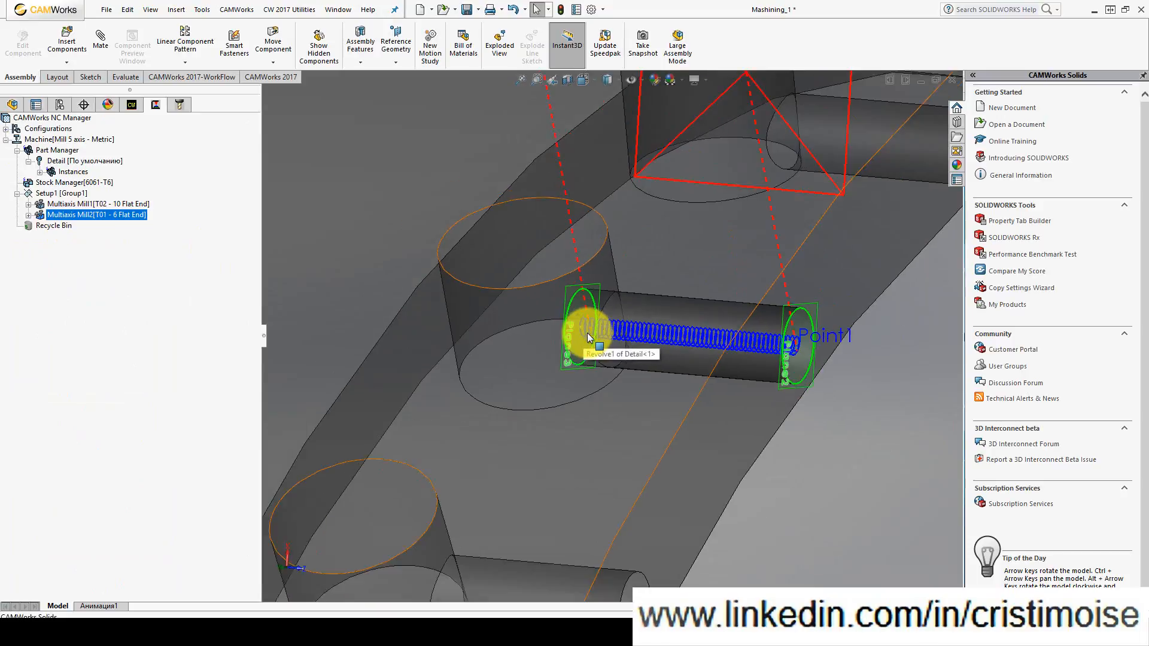